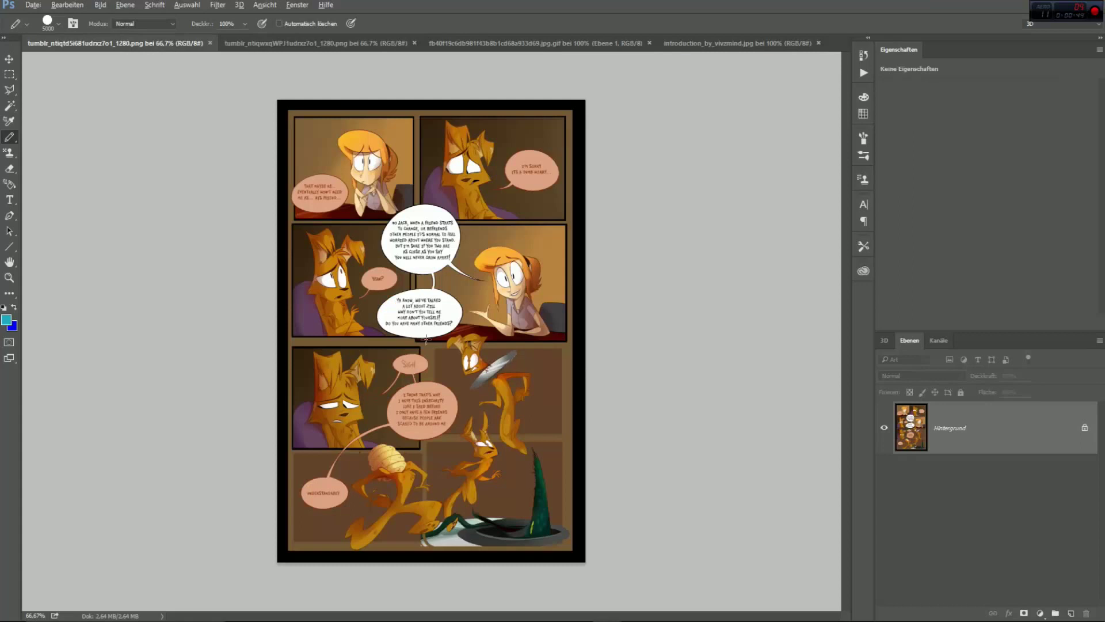
# Try to select the dog's severed head and the circular saw blade in the third-row panel with the Quick Selection tool
pyautogui.hotkey('ctrl', '+')
pyautogui.scroll(-3, 157, 192)
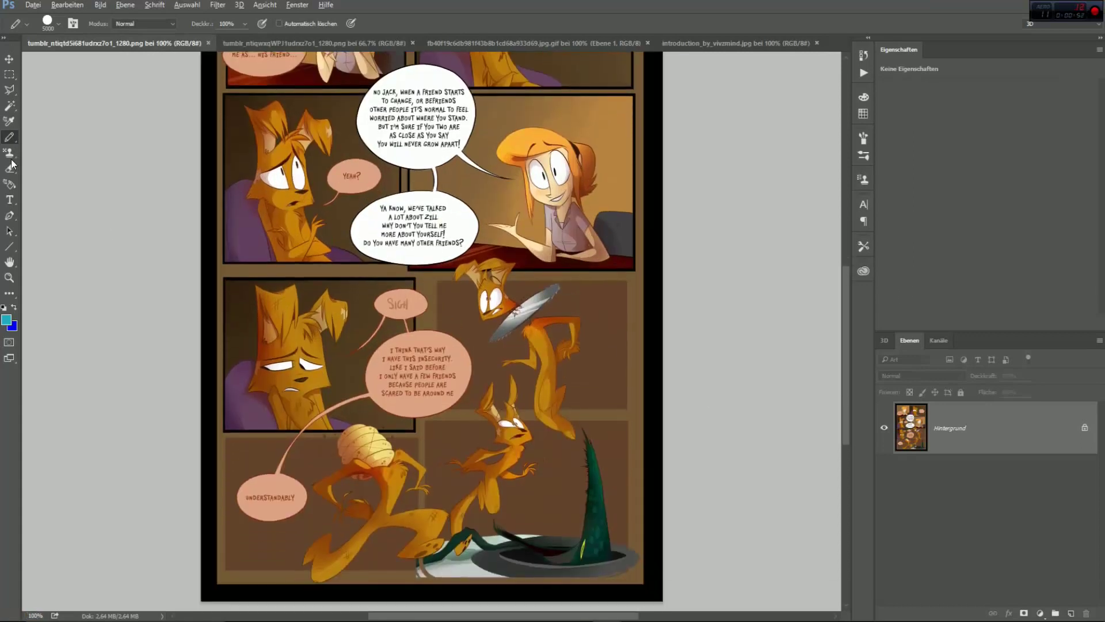
pyautogui.moveTo(9, 106); pyautogui.dragTo(58, 118)
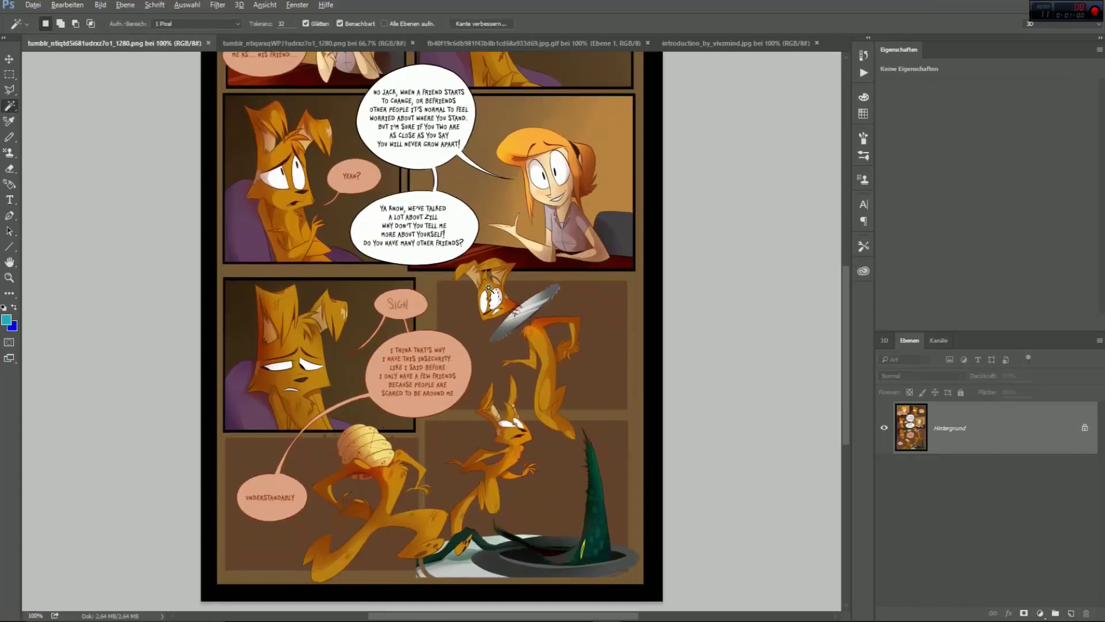
pyautogui.hotkey('shift', 'w')
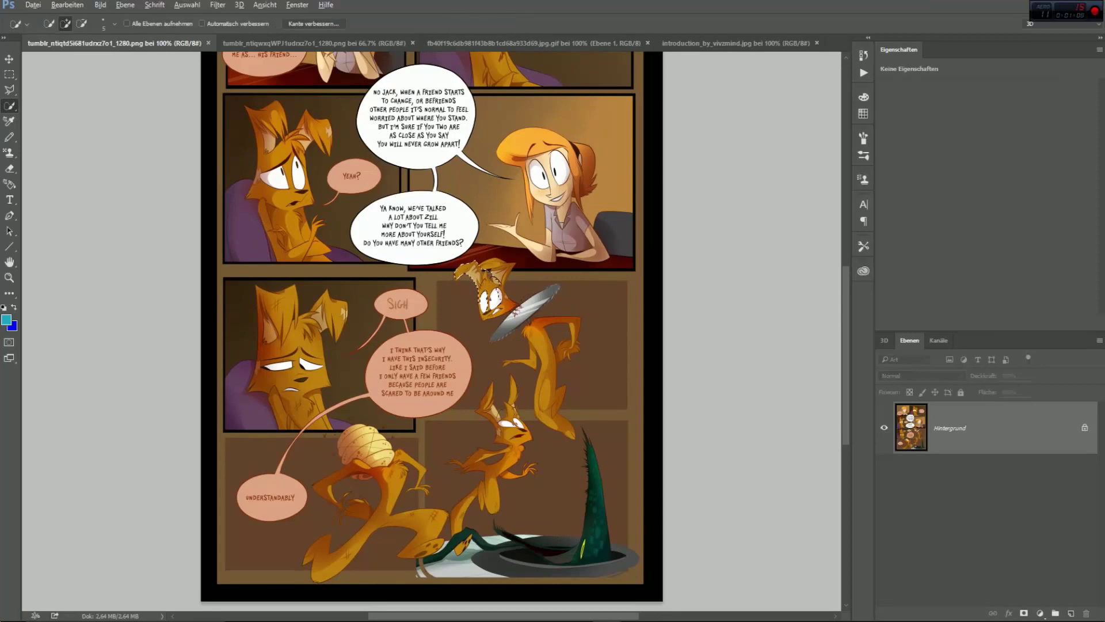
pyautogui.hotkey('ctrl', '+')
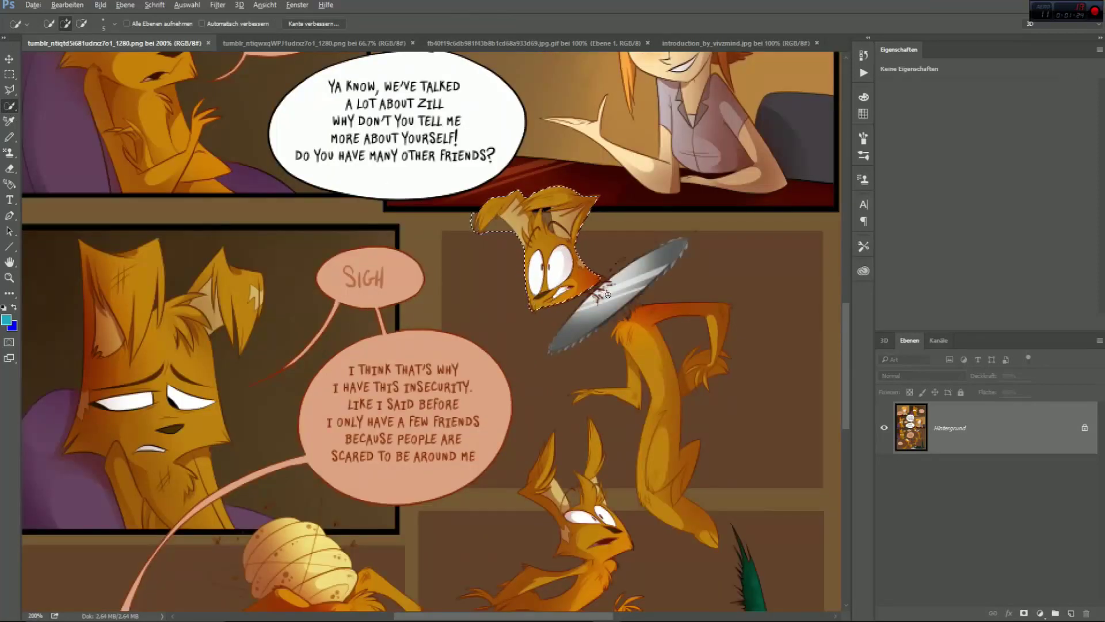
pyautogui.moveTo(549, 350)
pyautogui.mouseDown()
pyautogui.moveTo(403, 222)
pyautogui.moveTo(547, 408)
pyautogui.moveTo(505, 381)
pyautogui.mouseUp()
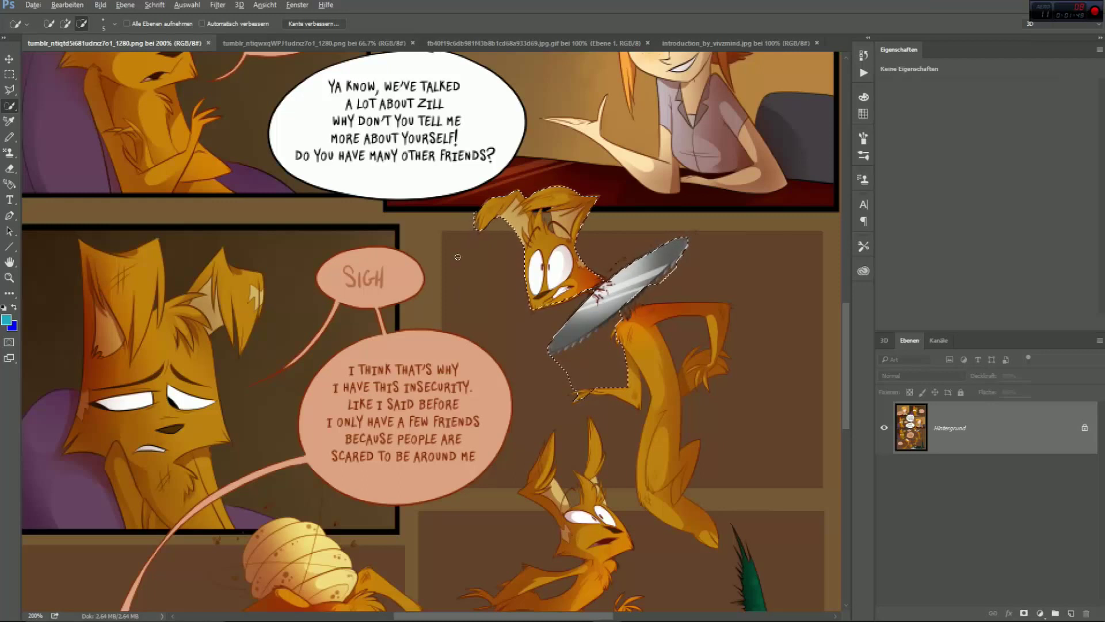
pyautogui.moveTo(602, 372); pyautogui.dragTo(593, 356)
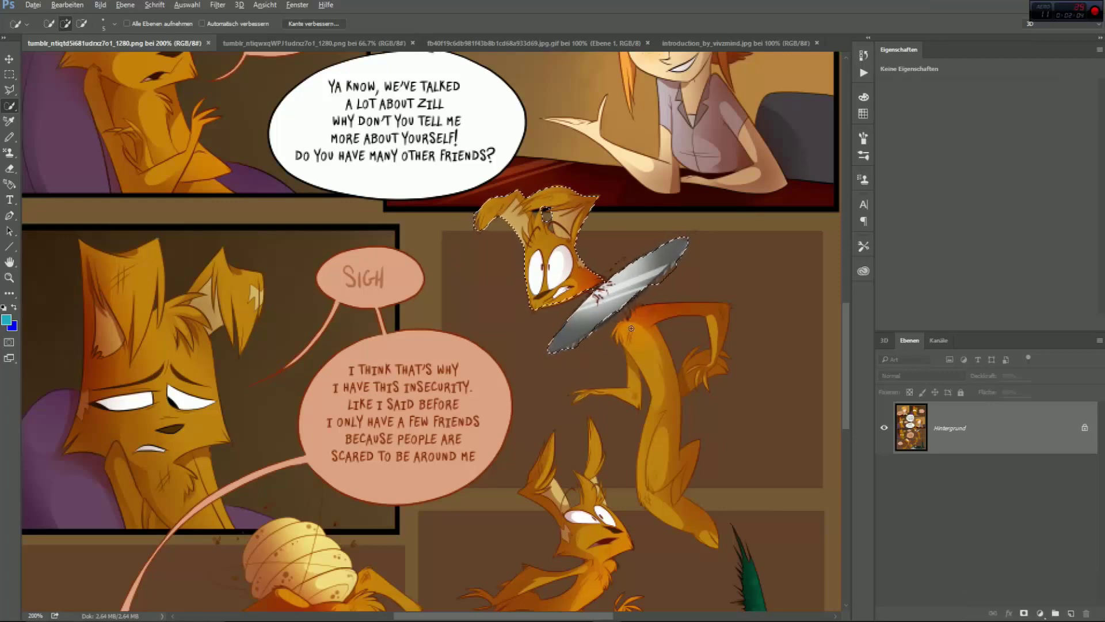
# Try to add the dog's headless body and bent arm to the quick selection, and clear the whole selection
pyautogui.moveTo(664, 417)
pyautogui.mouseDown()
pyautogui.moveTo(662, 484)
pyautogui.moveTo(691, 523)
pyautogui.mouseUp()
pyautogui.moveTo(633, 389)
pyautogui.mouseDown()
pyautogui.moveTo(583, 397)
pyautogui.moveTo(623, 480)
pyautogui.mouseUp()
pyautogui.click(82, 24)
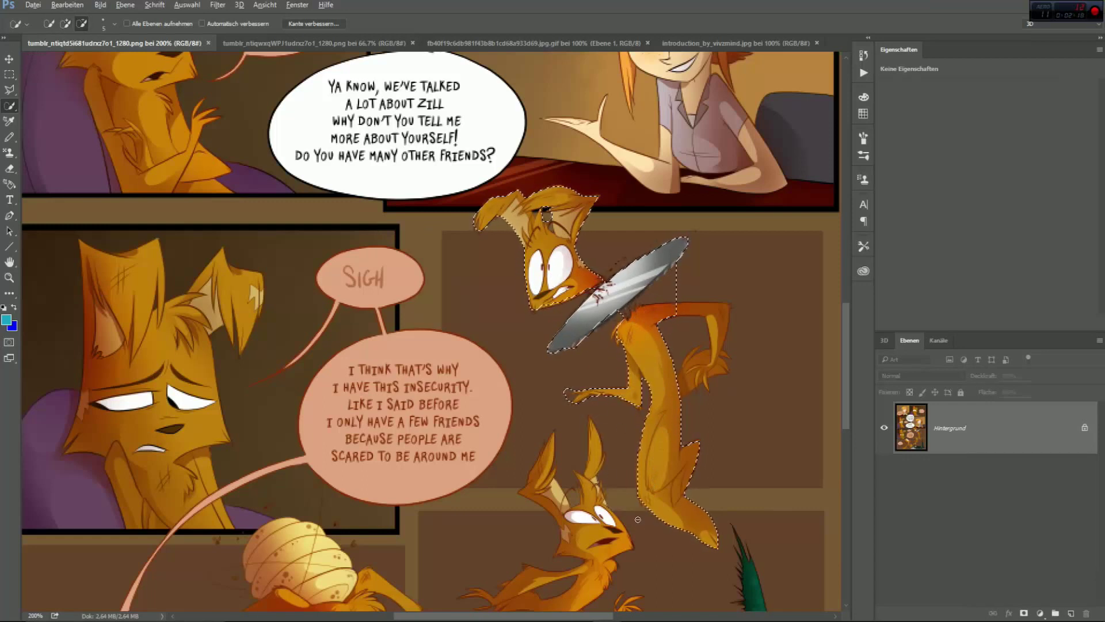
pyautogui.click(66, 25)
pyautogui.moveTo(671, 311); pyautogui.dragTo(701, 312)
pyautogui.hotkey('ctrl', 'd')
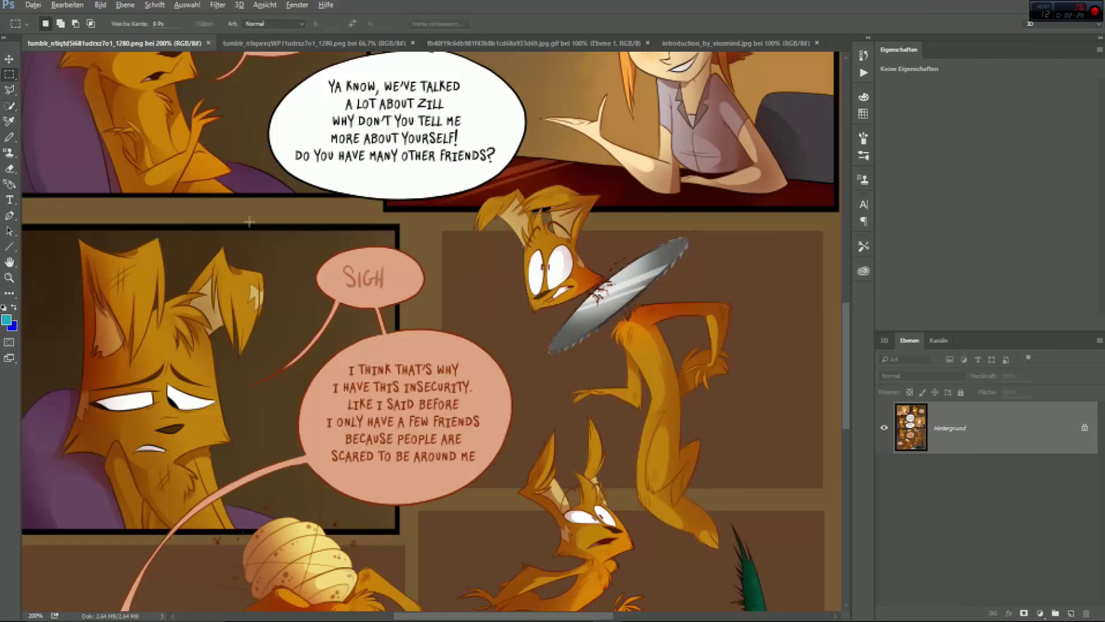
# Select the dog's severed head and the circular saw blade with the Magic Wand tool at a tolerance of 32
pyautogui.rightClick(9, 106)
pyautogui.click(56, 117)
pyautogui.click(568, 214)
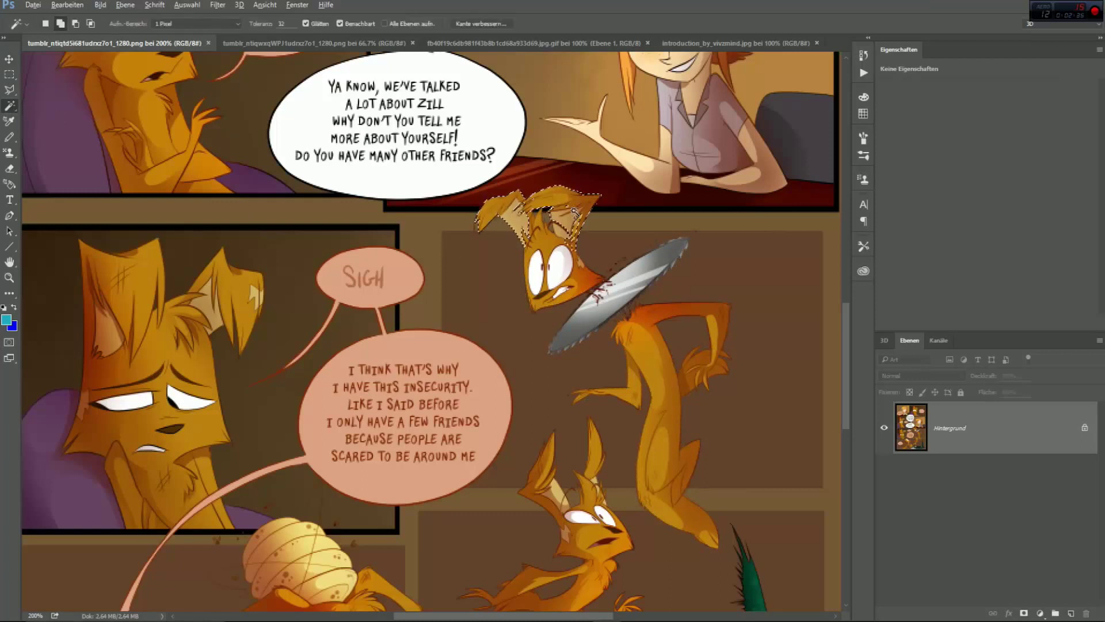
pyautogui.click(556, 248)
pyautogui.click(535, 293)
pyautogui.click(592, 314)
pyautogui.click(606, 290)
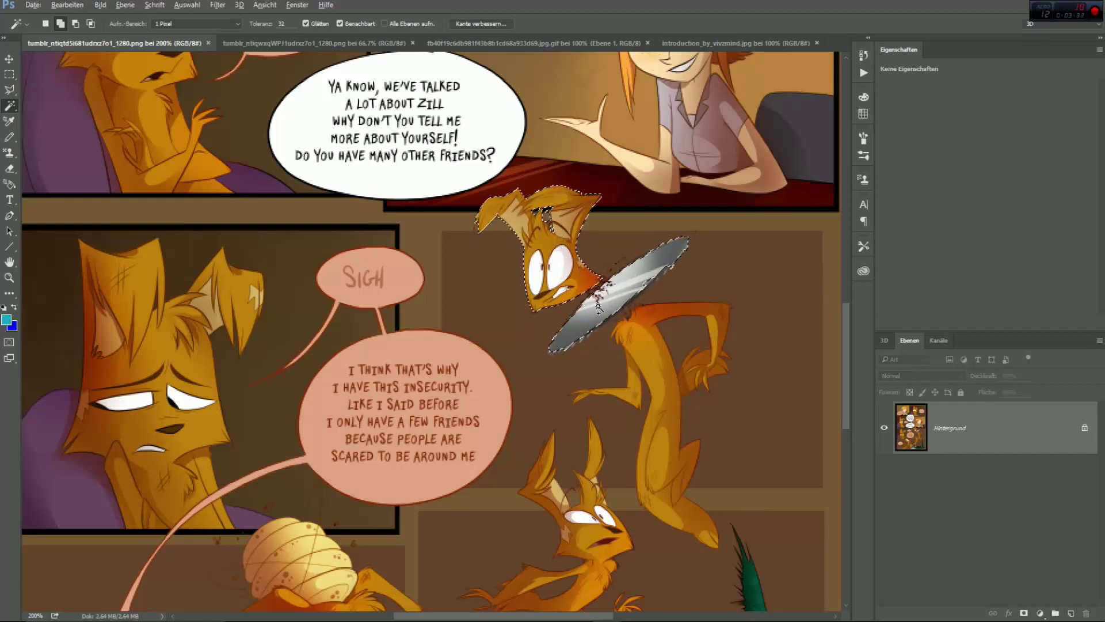
# Add the dog's headless body, arms and tail to the Magic Wand selection of the head and blade
pyautogui.keyDown('shift'); pyautogui.click(639, 326); pyautogui.keyUp('shift')
pyautogui.keyDown('shift'); pyautogui.click(655, 368); pyautogui.keyUp('shift')
pyautogui.click(725, 335)
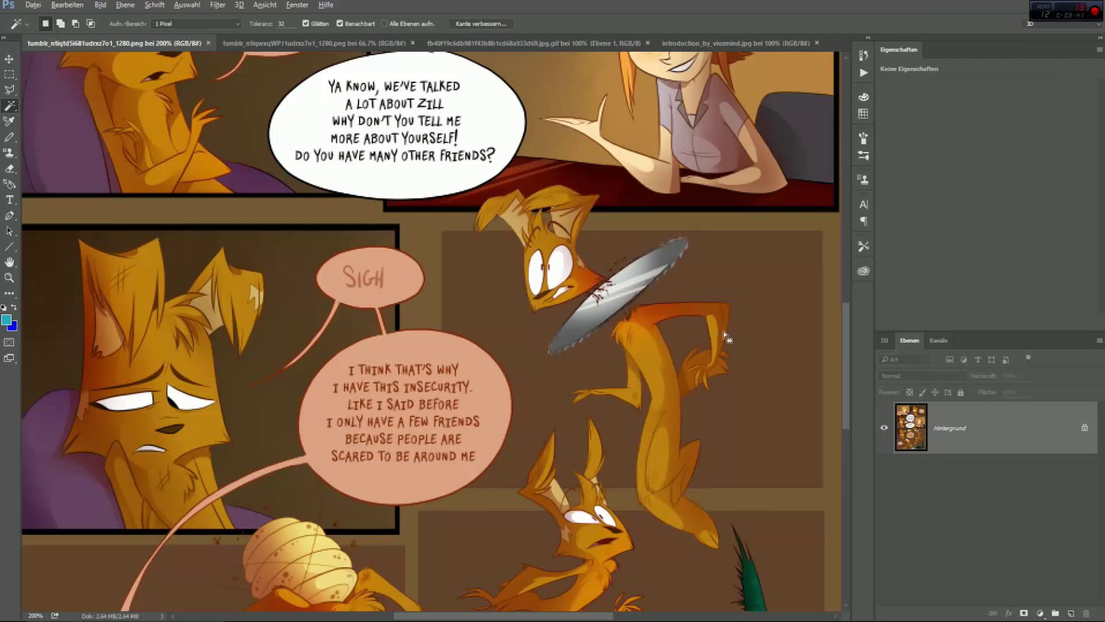
pyautogui.click(551, 276)
pyautogui.keyDown('shift'); pyautogui.click(667, 412); pyautogui.keyUp('shift')
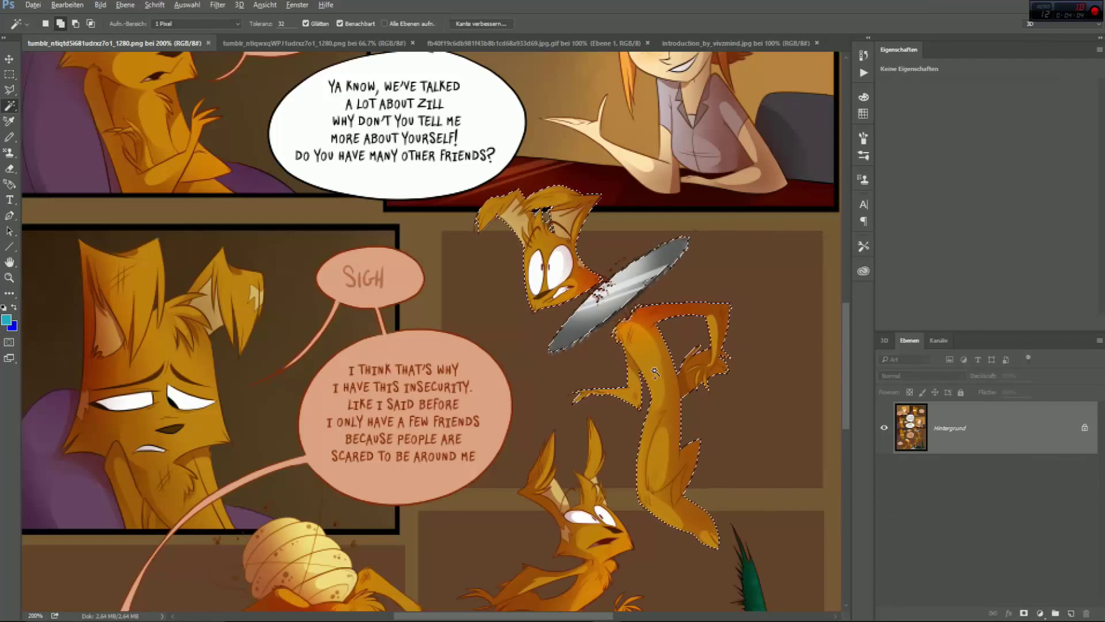
# Try cutting the selected figure and blade onto a new layer, check it with the background hidden, and undo the cut
pyautogui.rightClick(643, 329)
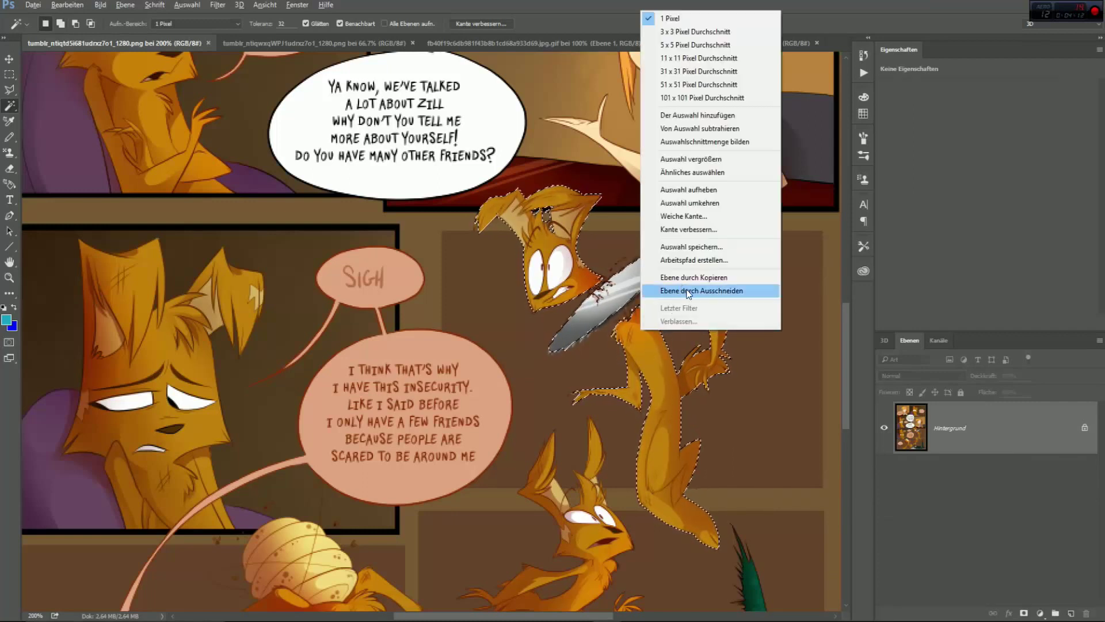
pyautogui.click(688, 293)
pyautogui.click(885, 428)
pyautogui.click(885, 428)
pyautogui.keyDown('alt'); pyautogui.click(886, 428); pyautogui.keyUp('alt')
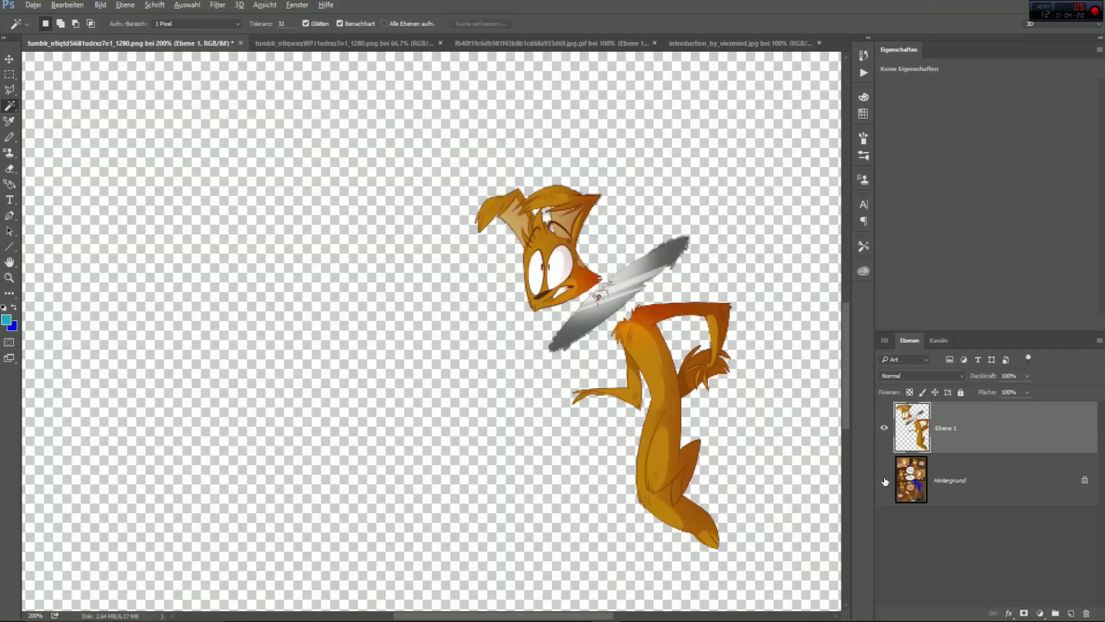
pyautogui.keyDown('alt'); pyautogui.click(886, 428); pyautogui.keyUp('alt')
pyautogui.click(68, 6)
pyautogui.click(68, 17)
# Refine the selection along the saw blade's toothed edges with the Magic Wand, undoing unwanted additions
pyautogui.moveTo(39, 616); pyautogui.dragTo(9, 619)
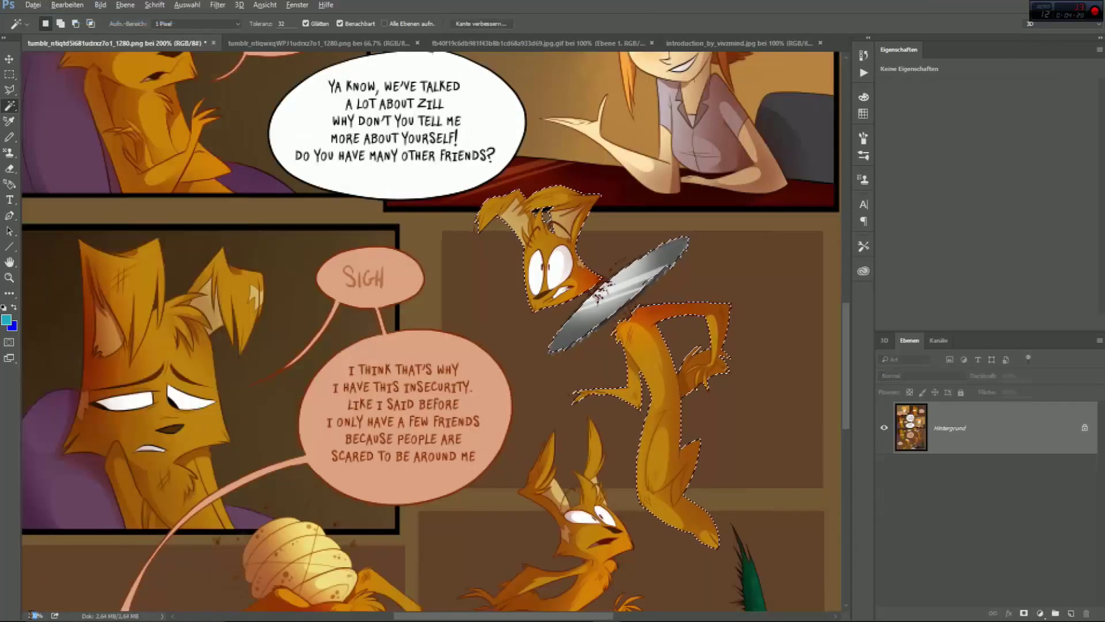
pyautogui.write('260')
pyautogui.press('Return')
pyautogui.write('310')
pyautogui.press('Return')
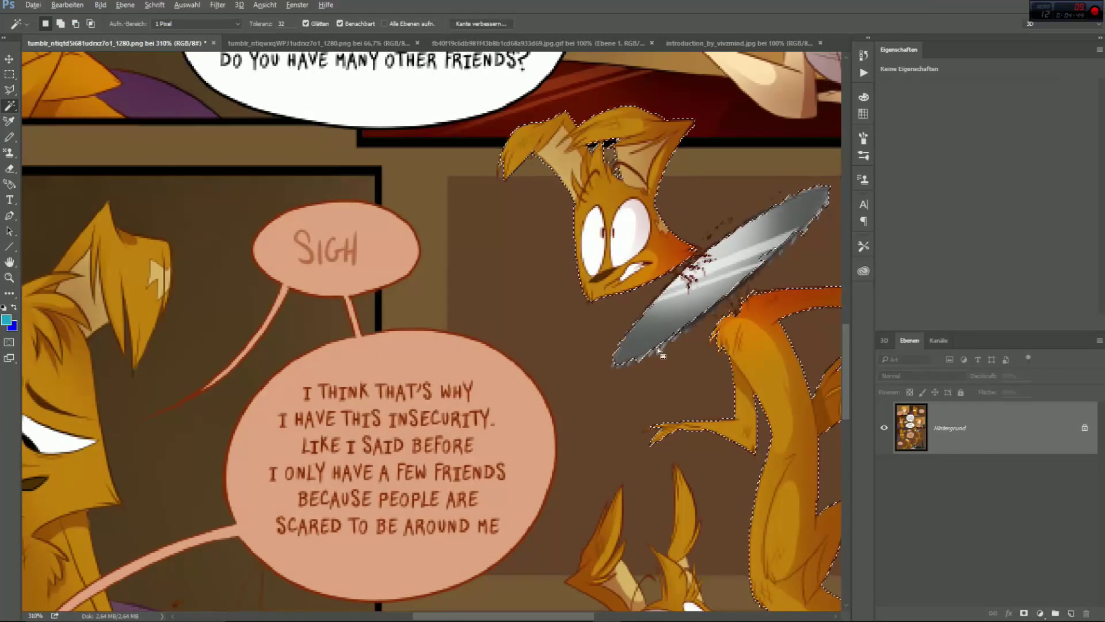
pyautogui.keyDown('shift'); pyautogui.click(670, 339); pyautogui.keyUp('shift')
pyautogui.click(67, 5)
pyautogui.click(69, 17)
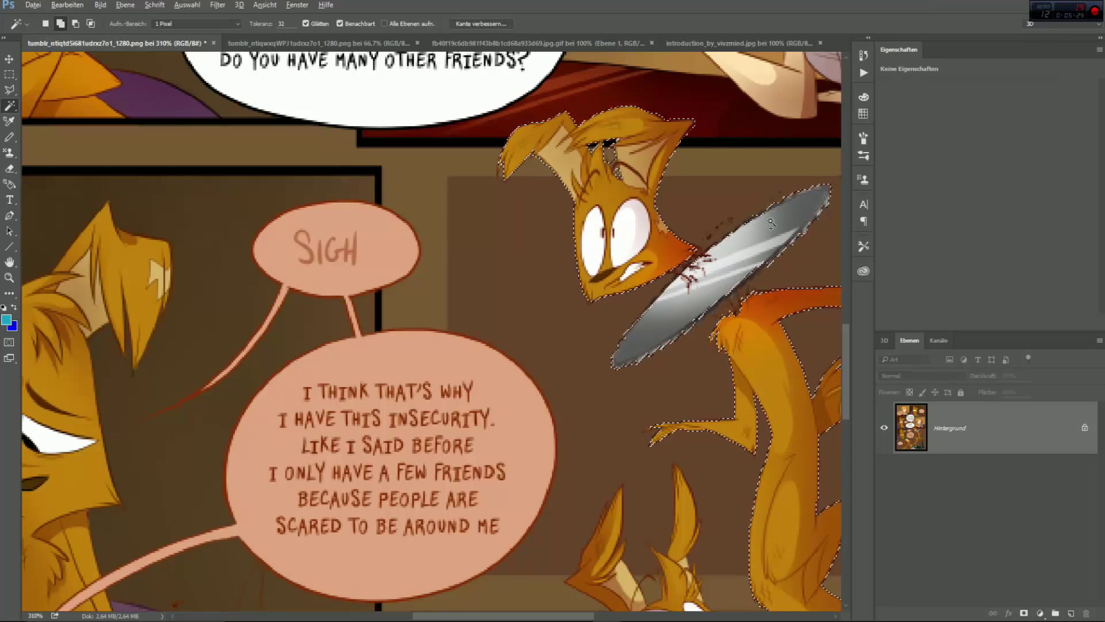
pyautogui.click(67, 4)
pyautogui.click(87, 21)
# Cut the selected head, blade and body onto a new layer and hide the background layer
pyautogui.rightClick(741, 265)
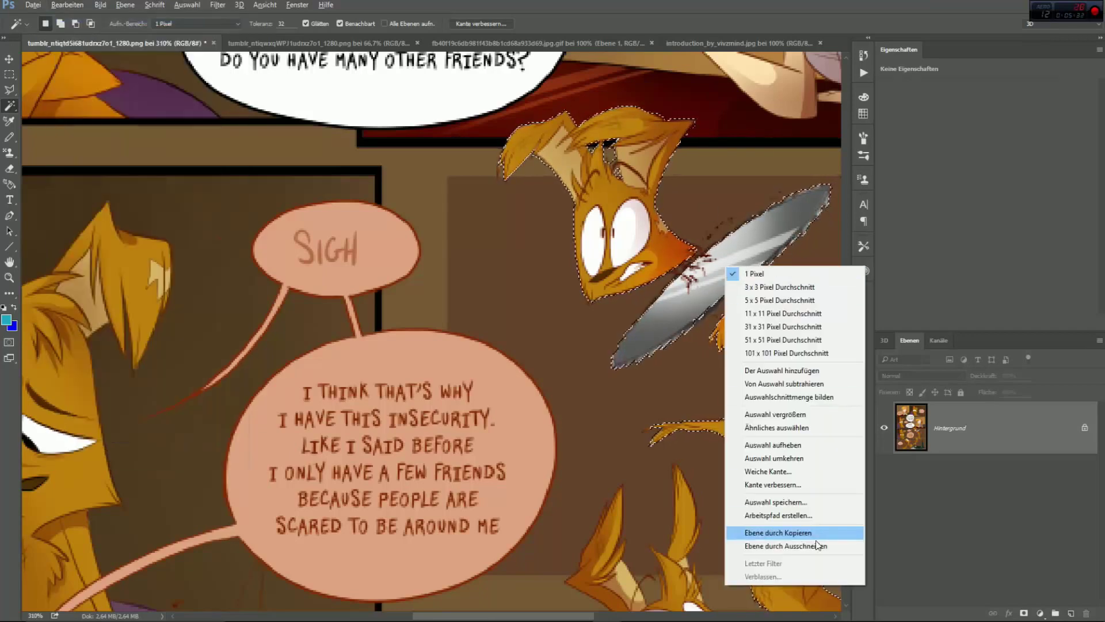
pyautogui.click(816, 545)
pyautogui.click(885, 428)
pyautogui.click(885, 429)
pyautogui.click(885, 484)
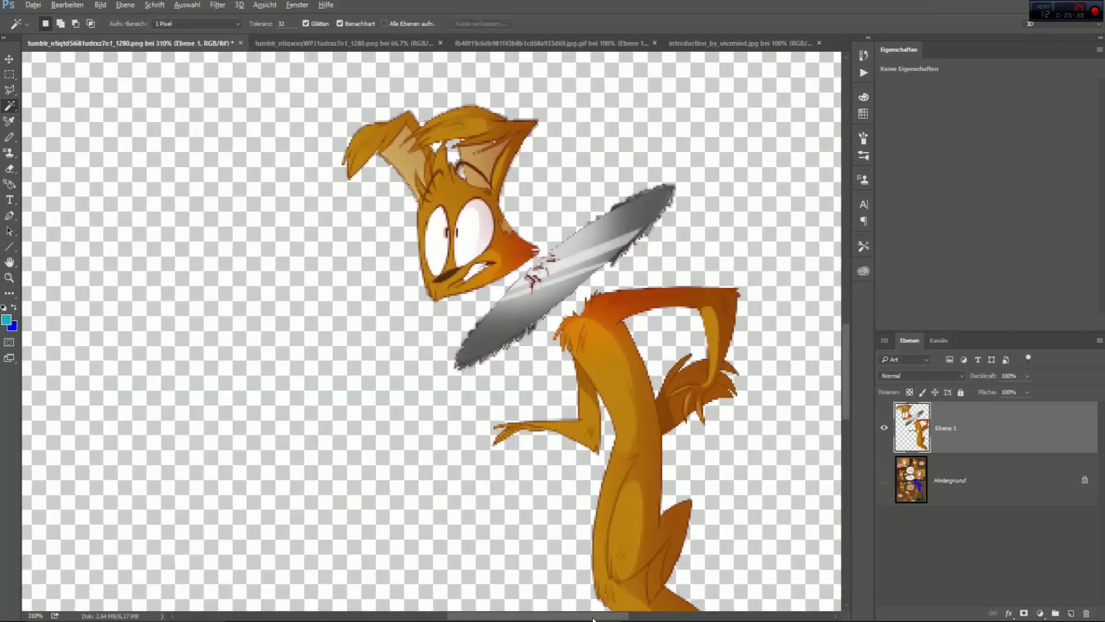
# Delete the hidden background layer so that only the cutout layer is left
pyautogui.scroll(-2, 851, 408)
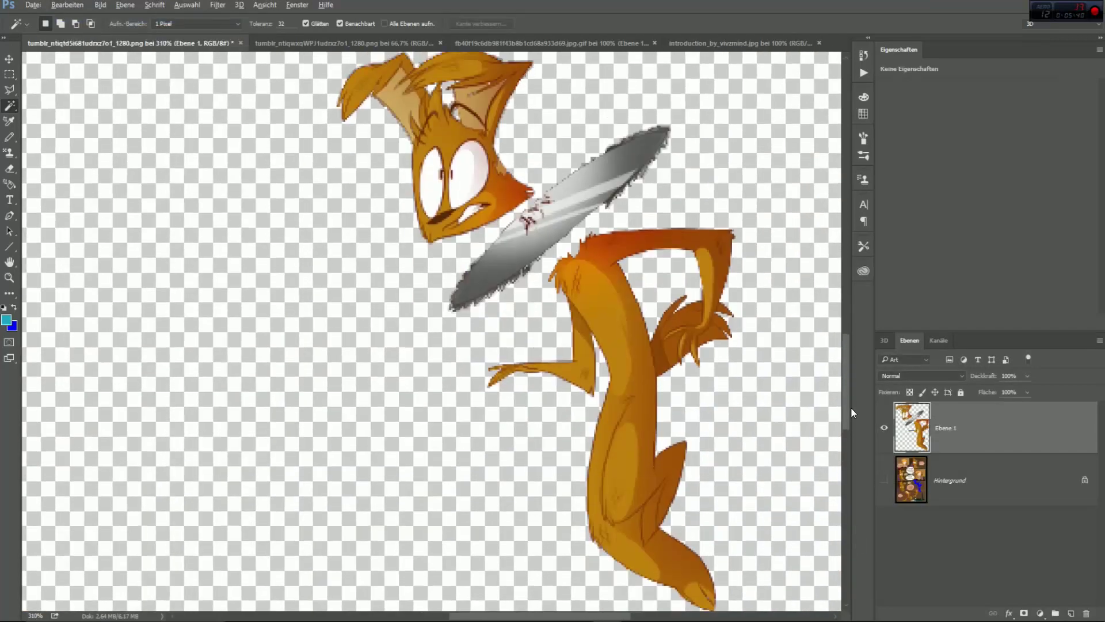
pyautogui.rightClick(989, 492)
pyautogui.click(979, 372)
pyautogui.press('Return')
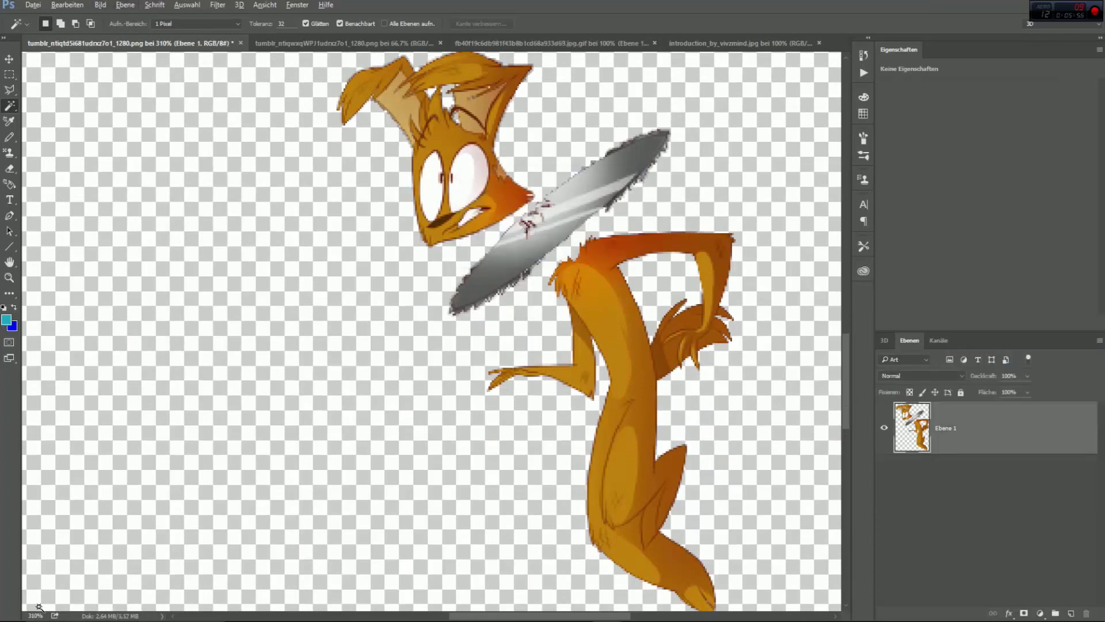
# Trim the transparent area around the cutout so the canvas fits the figure
pyautogui.hotkey('ctrl', '1')
pyautogui.click(100, 4)
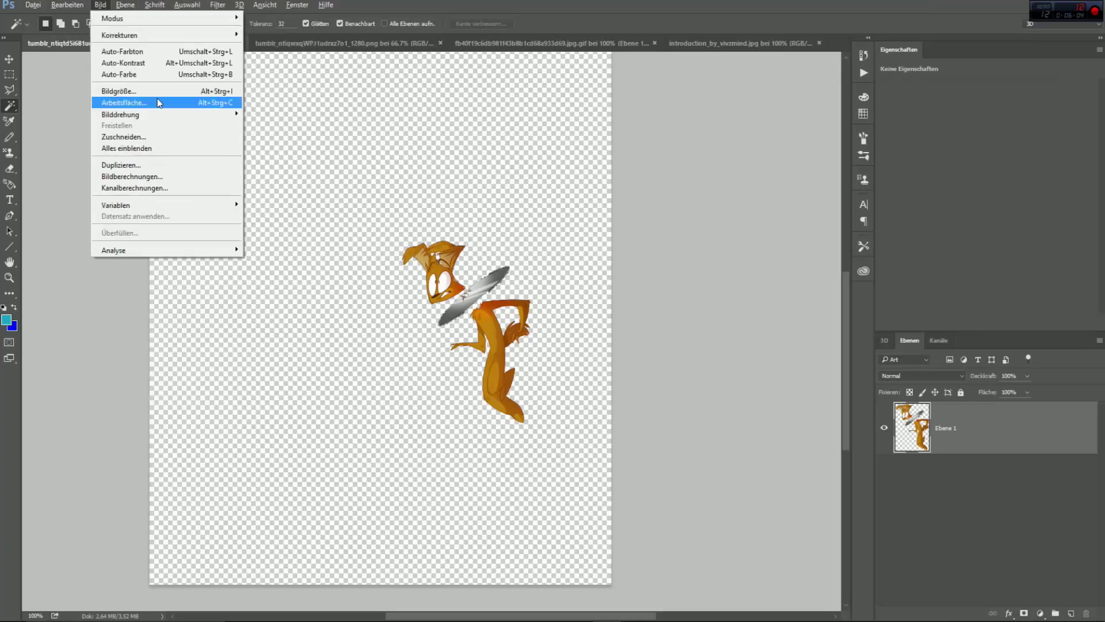
pyautogui.click(178, 137)
pyautogui.click(606, 190)
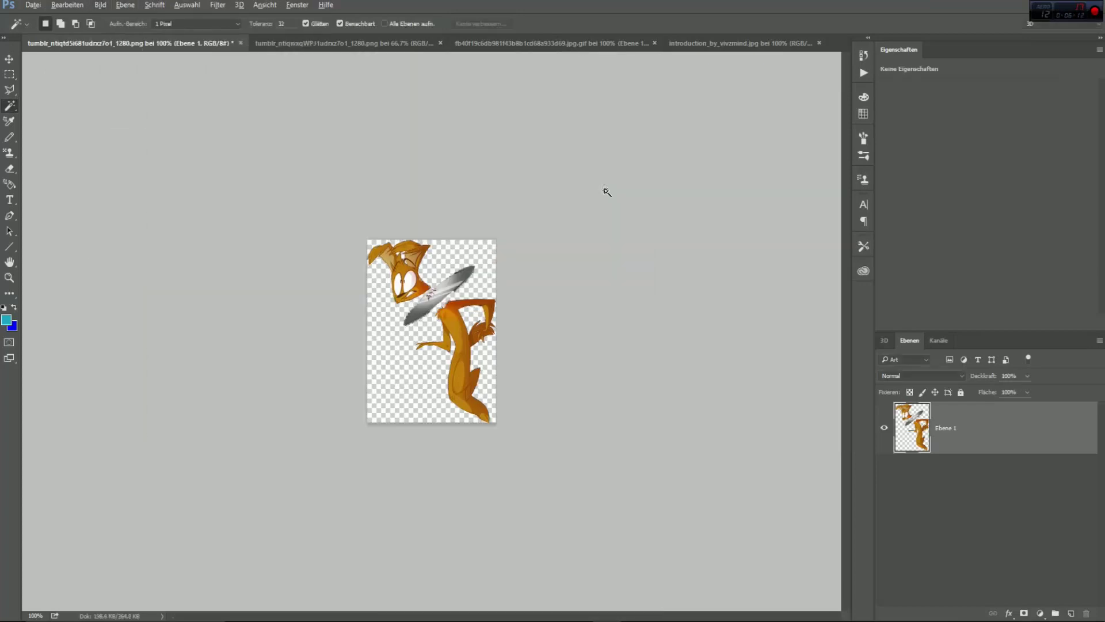
pyautogui.rightClick(457, 321)
pyautogui.click(683, 401)
# Start a quick PNG export and create and open a new folder named "Sucker for Pain" on the Desktop
pyautogui.click(33, 5)
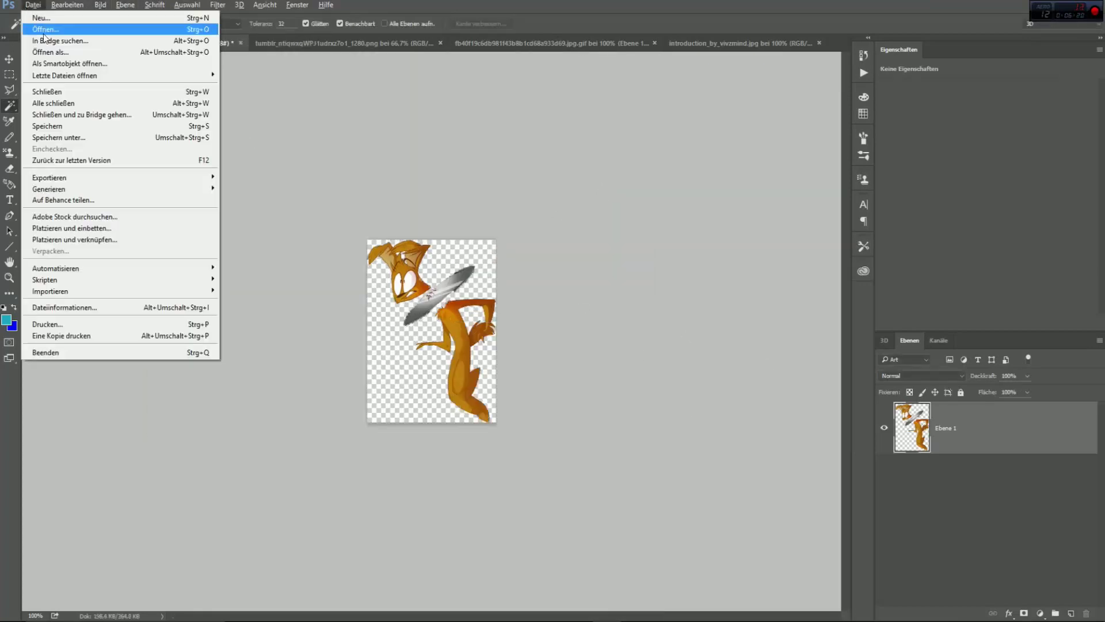
pyautogui.moveTo(83, 177)
pyautogui.click(259, 179)
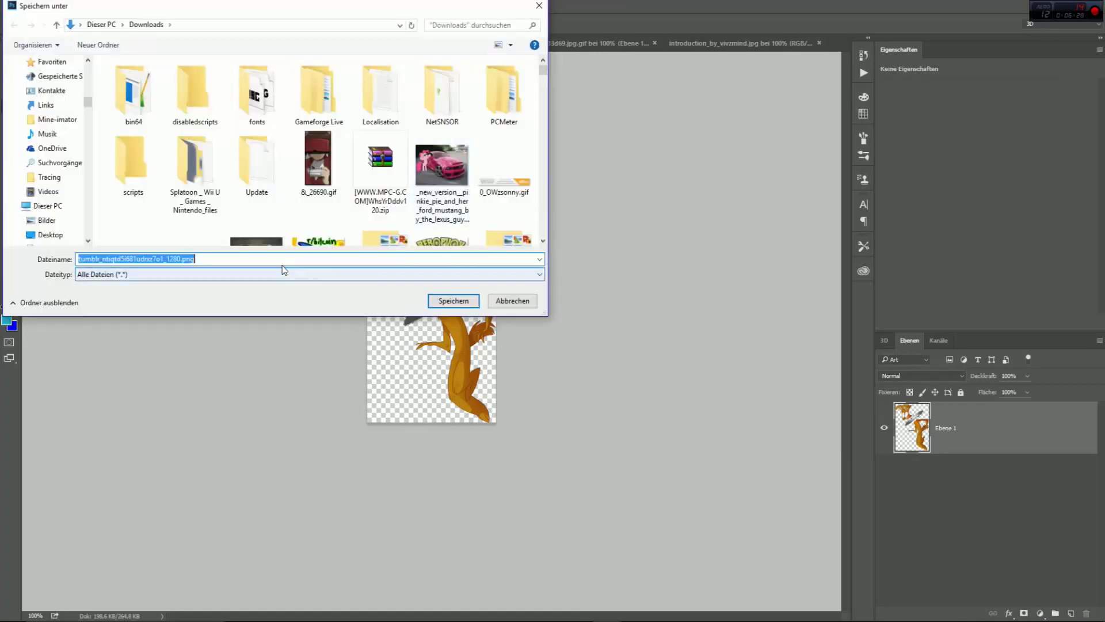
pyautogui.moveTo(89, 102); pyautogui.dragTo(88, 68)
pyautogui.click(50, 76)
pyautogui.rightClick(436, 182)
pyautogui.moveTo(518, 292)
pyautogui.click(590, 291)
pyautogui.write('S')
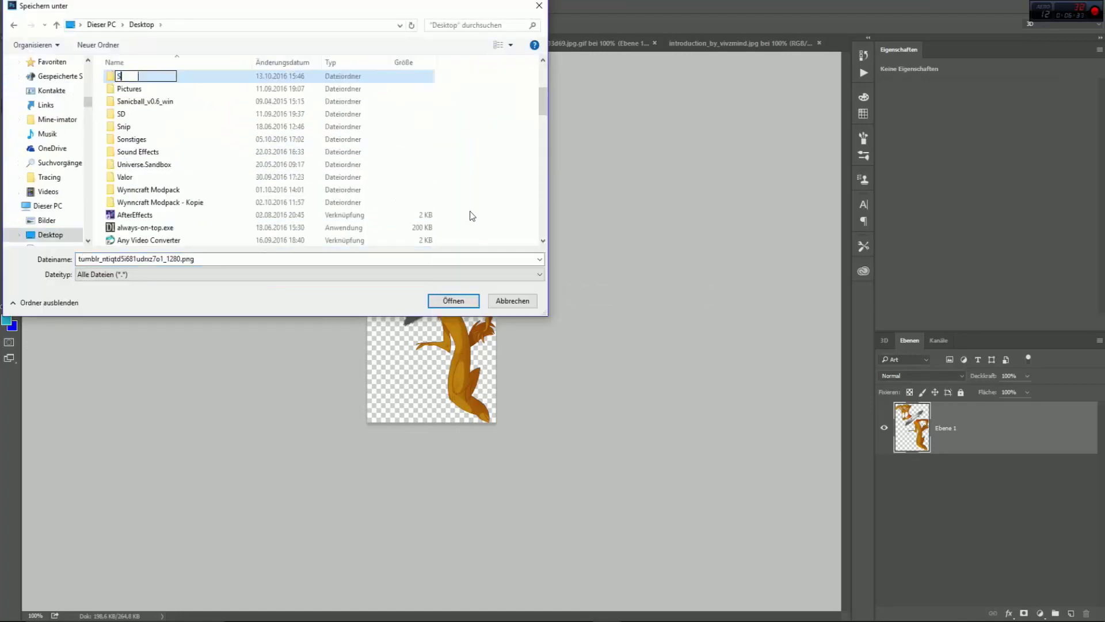
pyautogui.write('ucker for Pain')
pyautogui.press('Return')
pyautogui.press('Return')
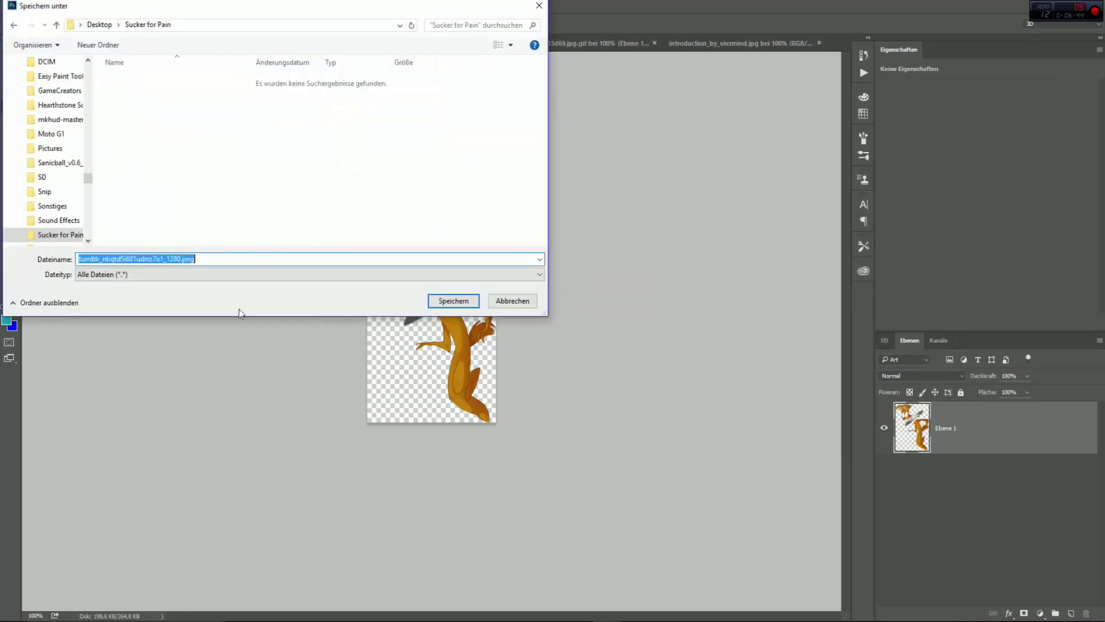
# Save the exported cutout as "SfP-Jack-1" in the new folder and close its document
pyautogui.write('SfP-Ja')
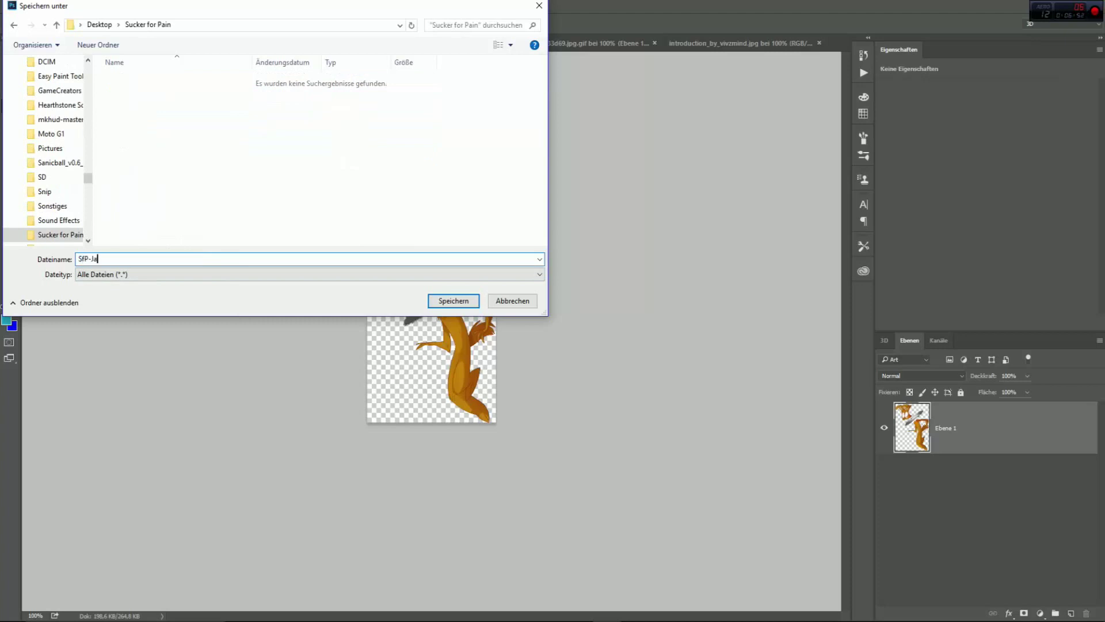
pyautogui.write('ck-1')
pyautogui.click(448, 301)
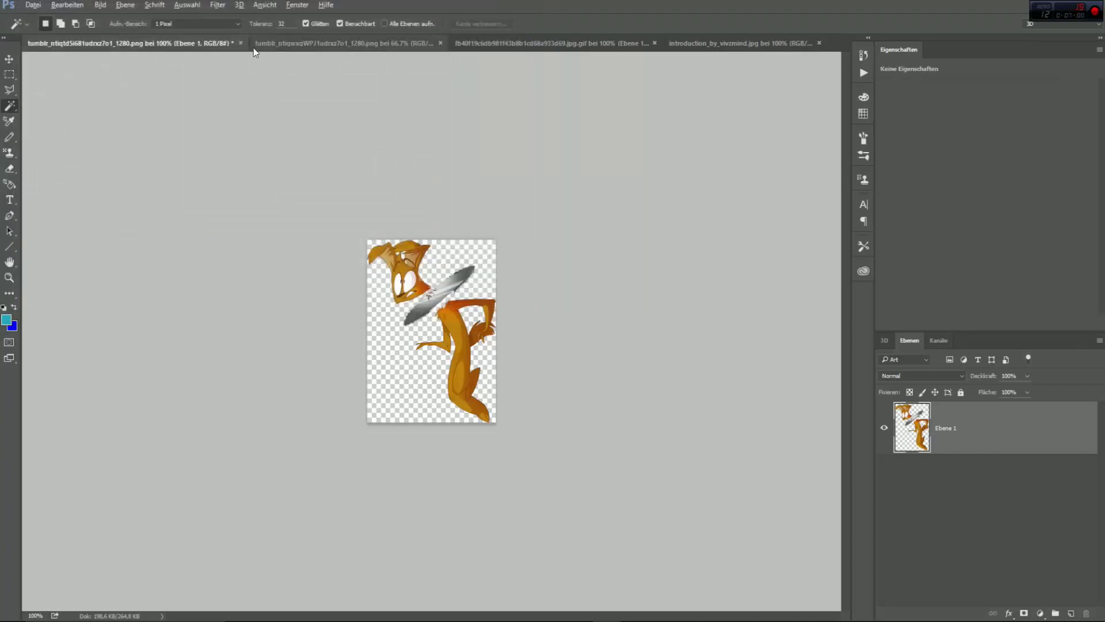
pyautogui.click(240, 43)
pyautogui.click(599, 248)
# Select the sad dog beside the shadow figures in the second-row panel, ears to torso, with the Magic Wand
pyautogui.moveTo(325, 620)
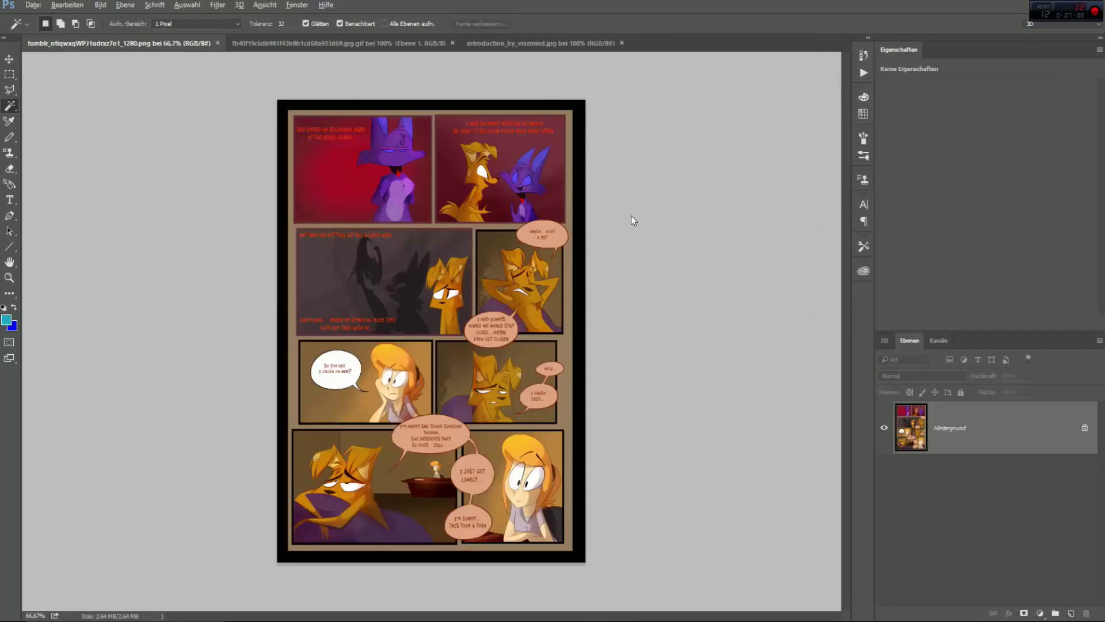
pyautogui.write('230')
pyautogui.press('Return')
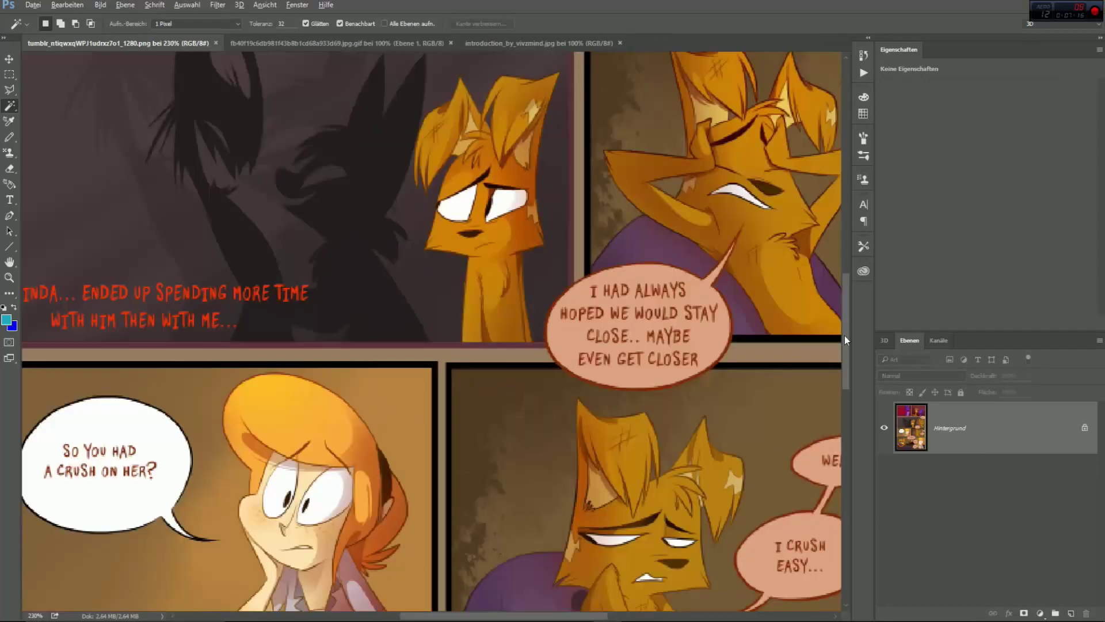
pyautogui.scroll(3, 442, 278)
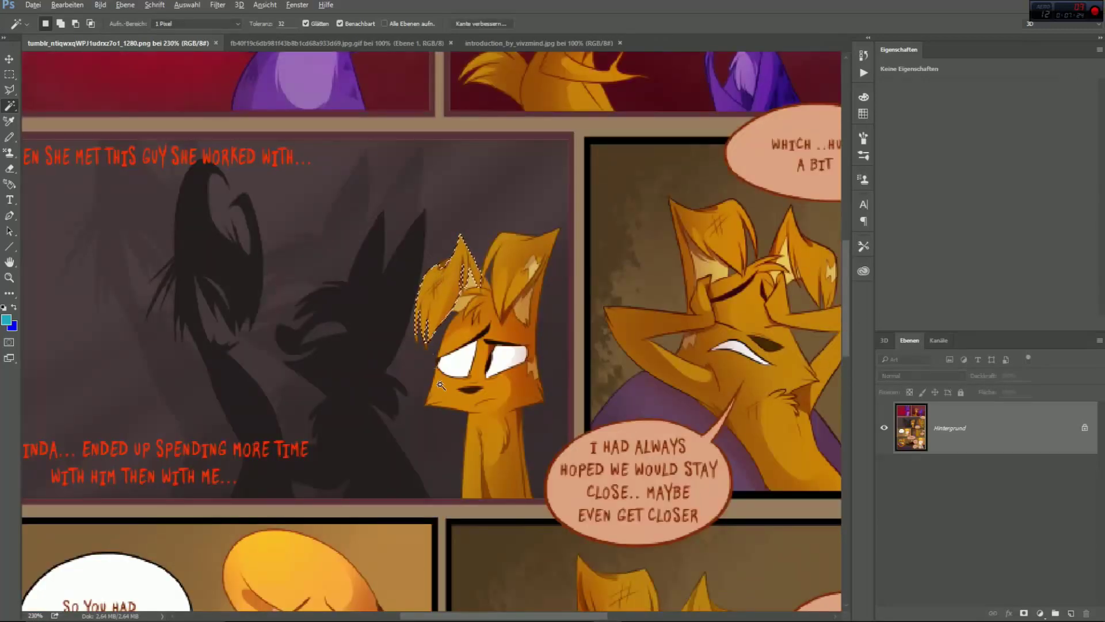
pyautogui.keyDown('shift'); pyautogui.click(534, 266); pyautogui.keyUp('shift')
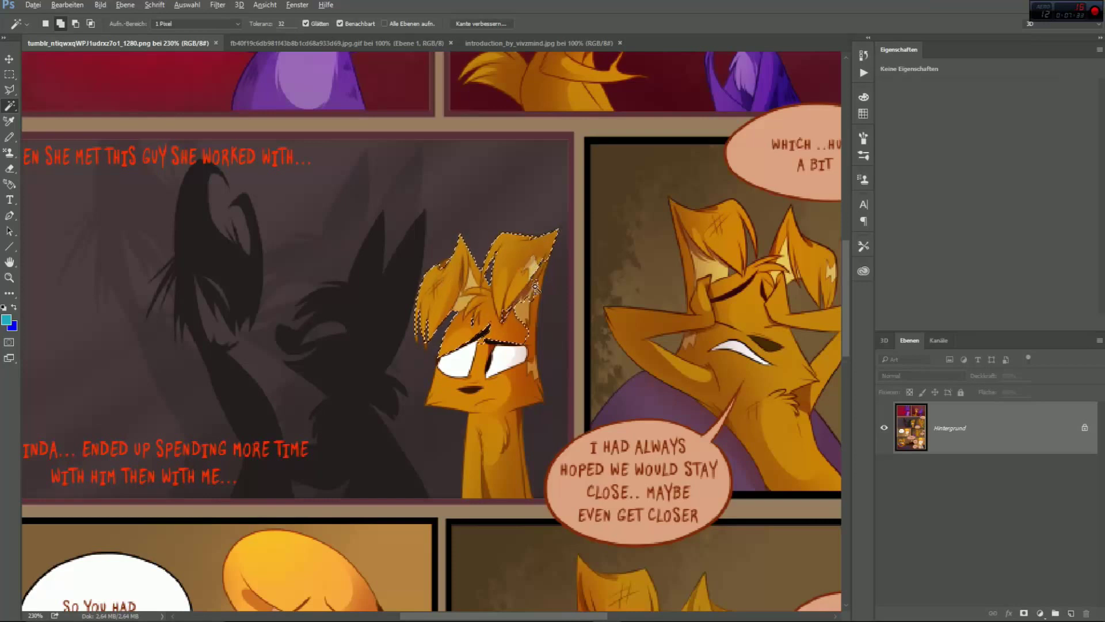
pyautogui.keyDown('shift'); pyautogui.click(476, 380); pyautogui.keyUp('shift')
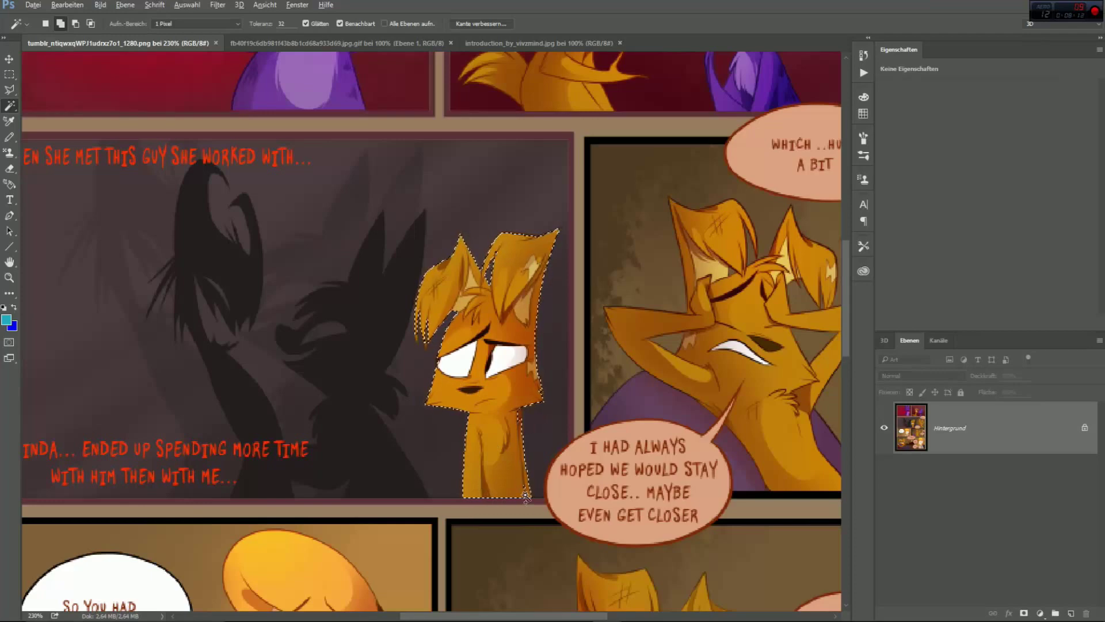
# Cut the selected sad dog onto a new layer and hide the background layer
pyautogui.rightClick(496, 393)
pyautogui.click(535, 353)
pyautogui.click(885, 477)
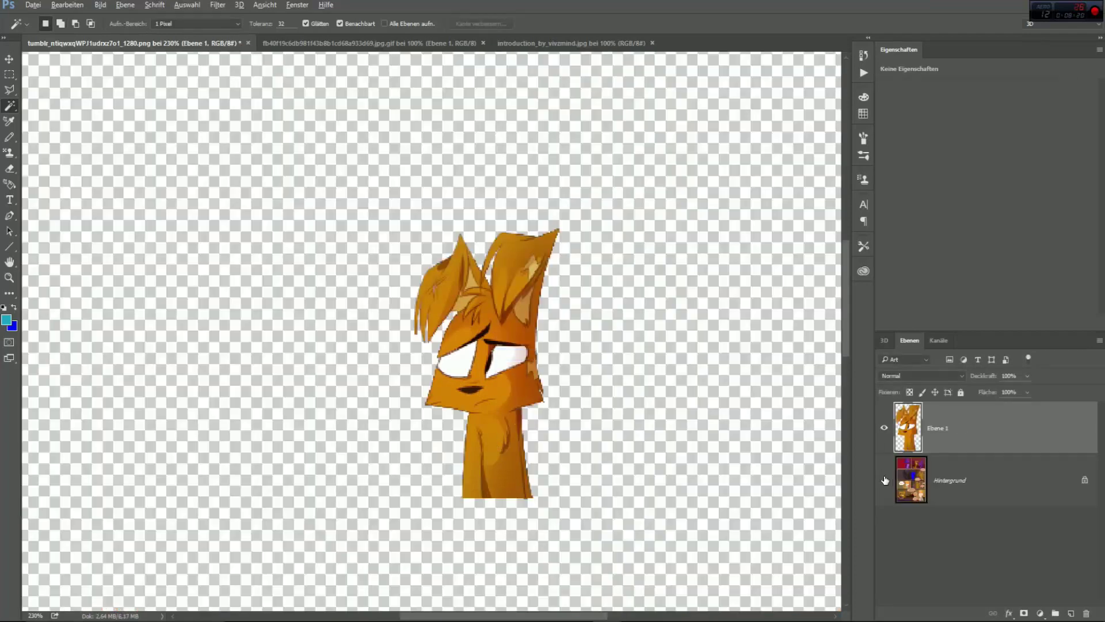
# Undo the cut of the sad dog onto its own layer, bringing back its selection on the comic page
pyautogui.click(886, 470)
pyautogui.hotkey('ctrl', 'z')
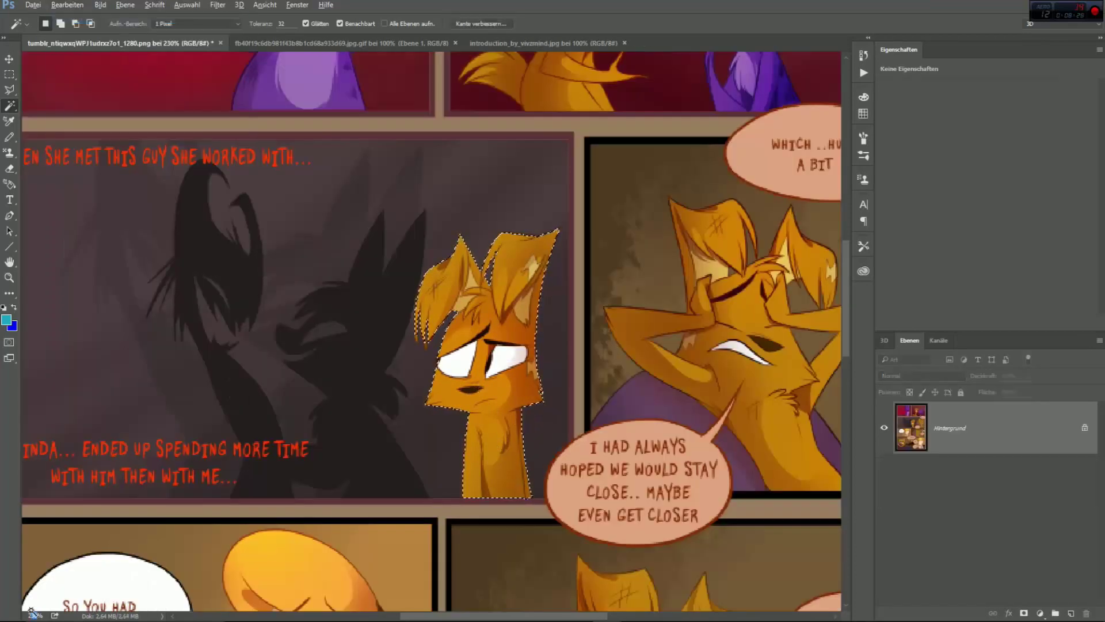
pyautogui.press('Return')
pyautogui.write('350')
pyautogui.press('Return')
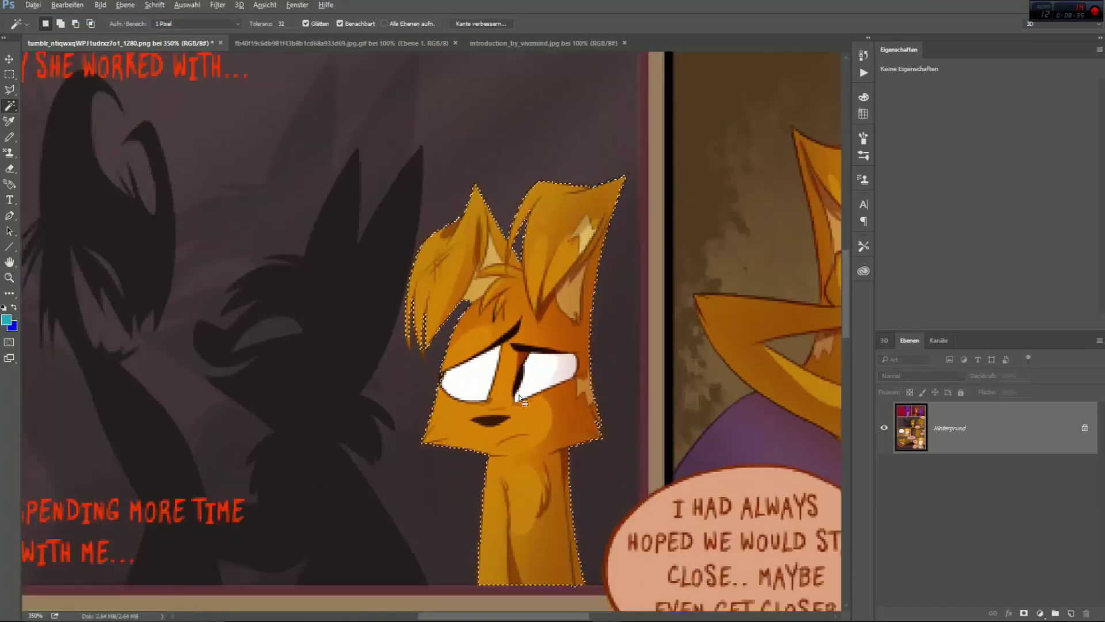
# Cut the selected sad dog onto a new layer again and hide that layer
pyautogui.rightClick(522, 317)
pyautogui.click(519, 330)
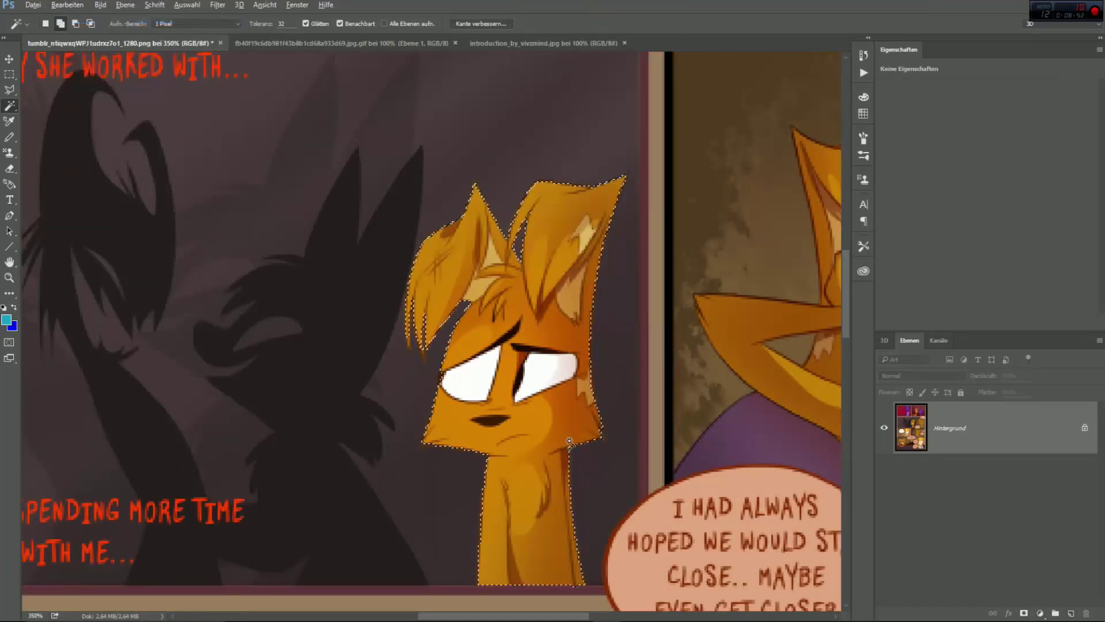
pyautogui.rightClick(525, 425)
pyautogui.click(554, 382)
pyautogui.click(884, 428)
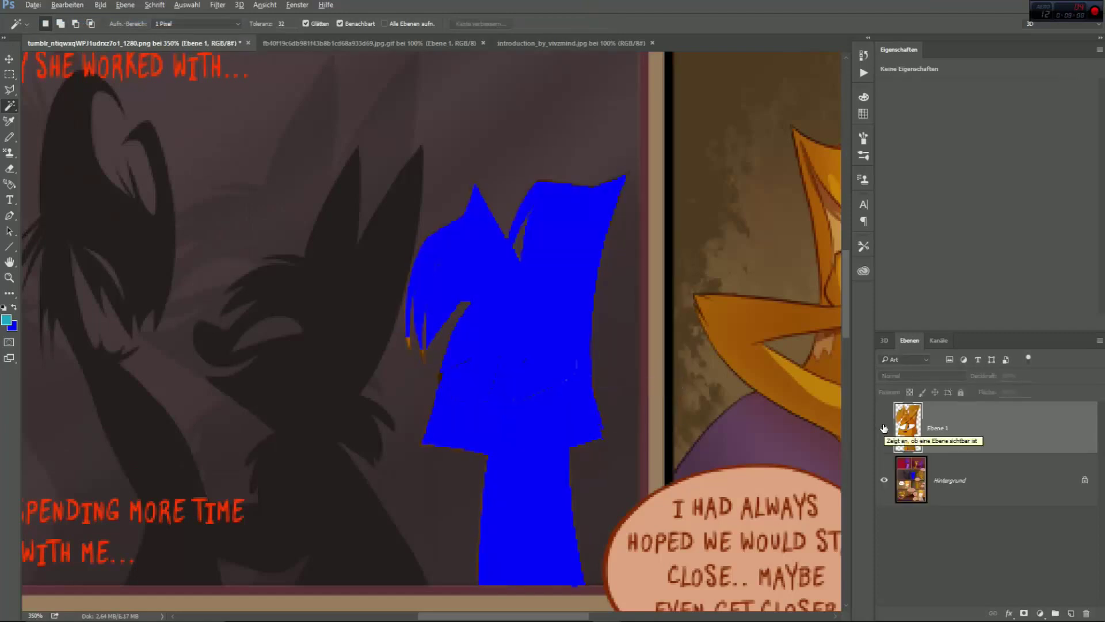
# Select the leftover outline pixels along the dog's left eye with the Magic Wand, undoing picks that spill into the blue area
pyautogui.keyDown('shift'); pyautogui.click(500, 356); pyautogui.keyUp('shift')
pyautogui.keyDown('shift'); pyautogui.click(493, 385); pyautogui.keyUp('shift')
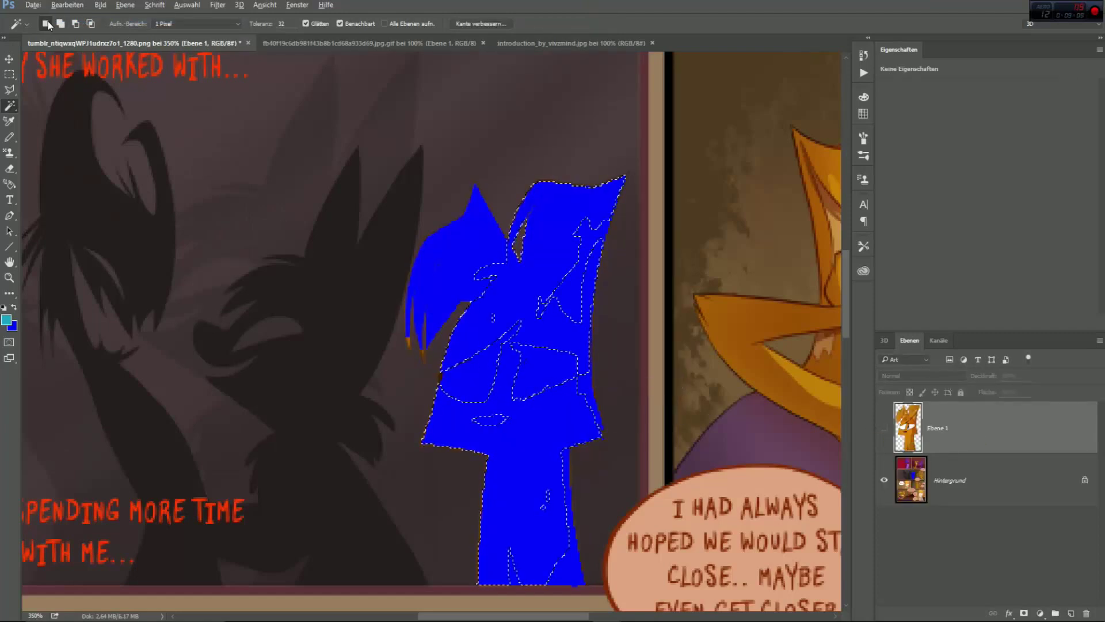
pyautogui.click(67, 5)
pyautogui.click(86, 17)
pyautogui.write('500')
pyautogui.press('Return')
pyautogui.press('Return')
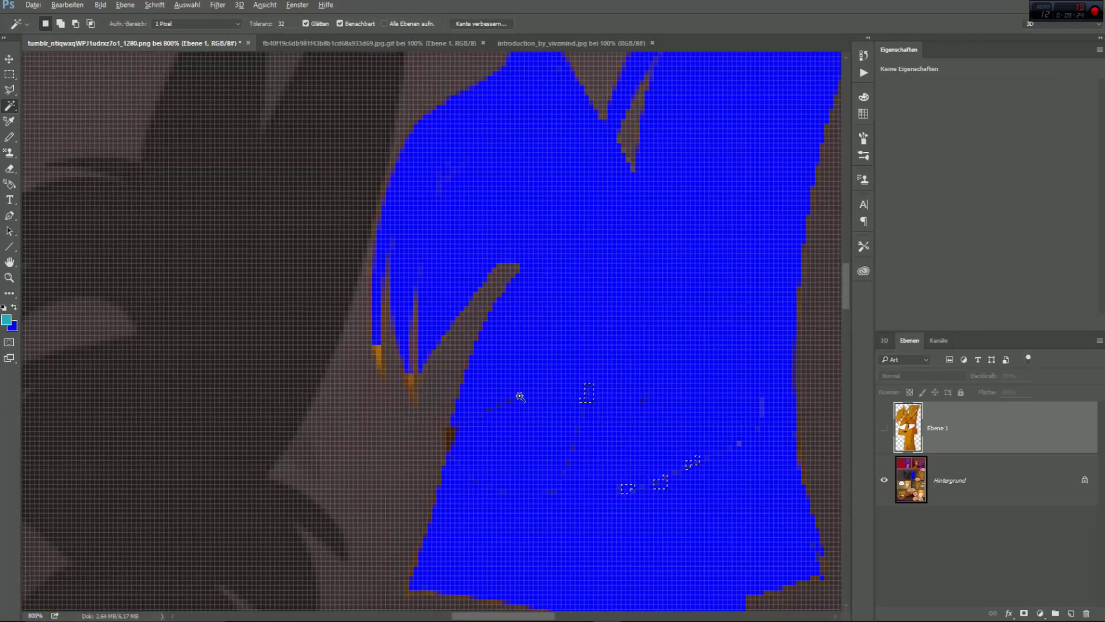
pyautogui.keyDown('shift'); pyautogui.click(519, 395); pyautogui.keyUp('shift')
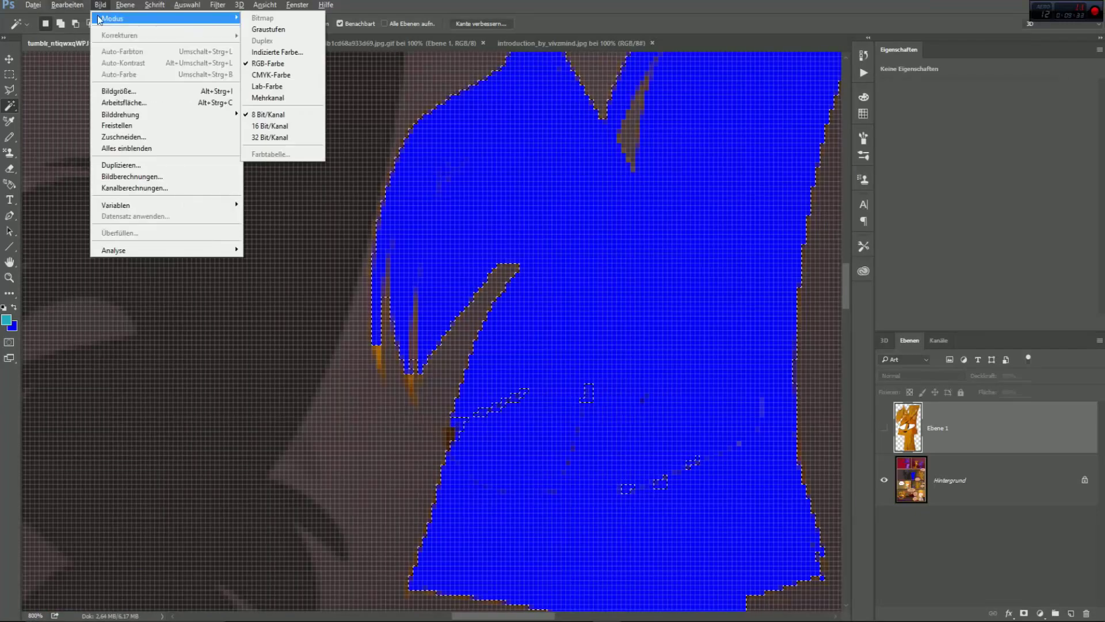
pyautogui.click(453, 432)
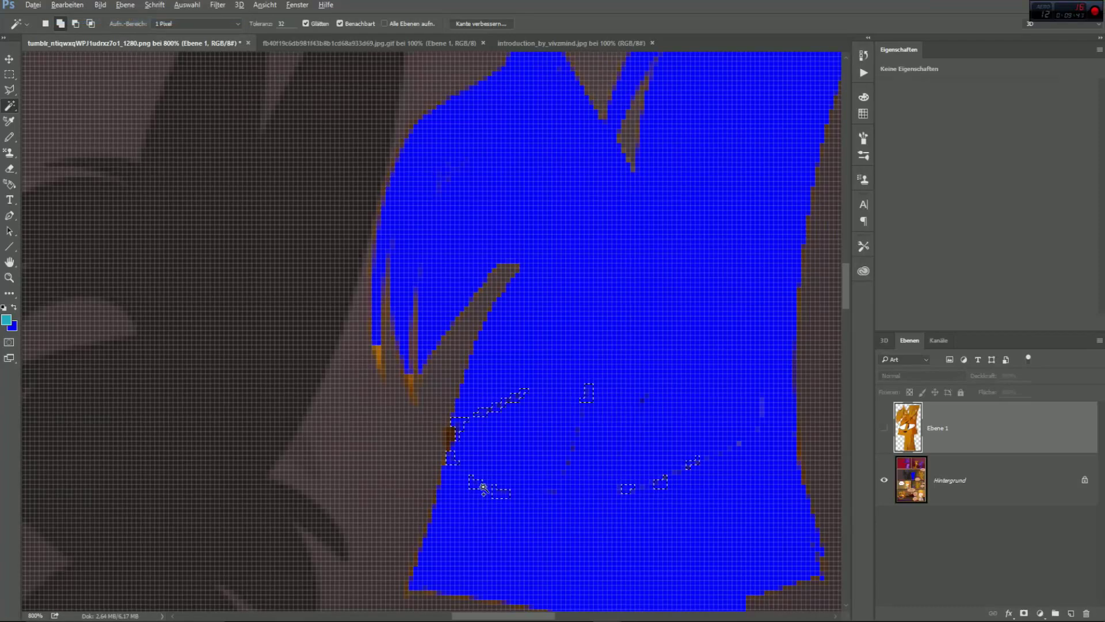
# Add the leftover pixels between the dog's eyes and around its right eye to the selection, undoing oversized picks
pyautogui.click(566, 474)
pyautogui.click(67, 5)
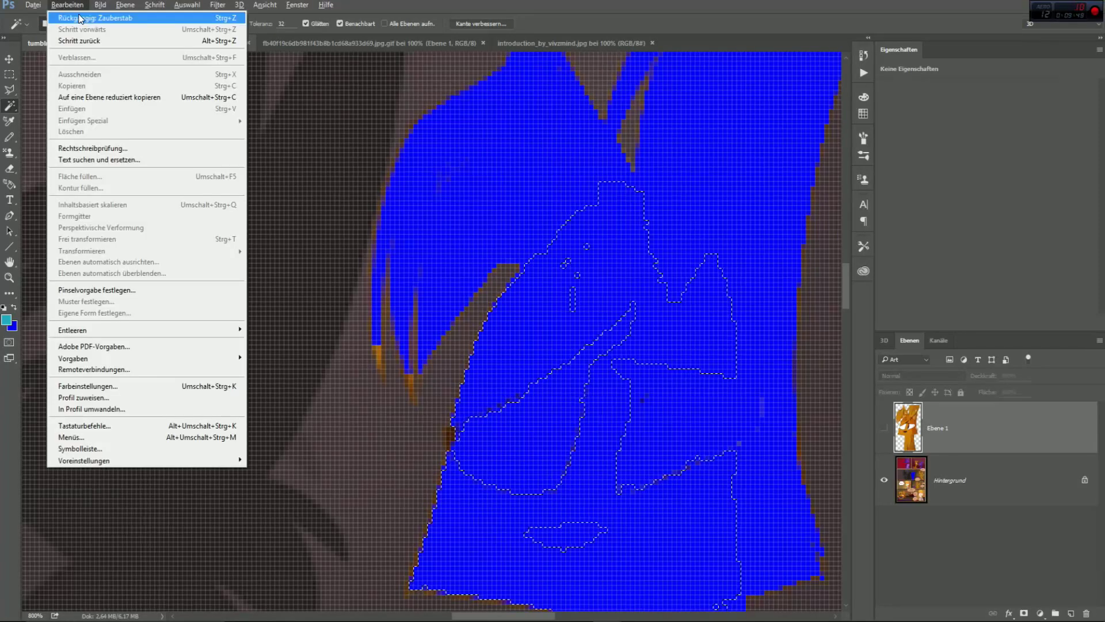
pyautogui.click(77, 18)
pyautogui.click(583, 415)
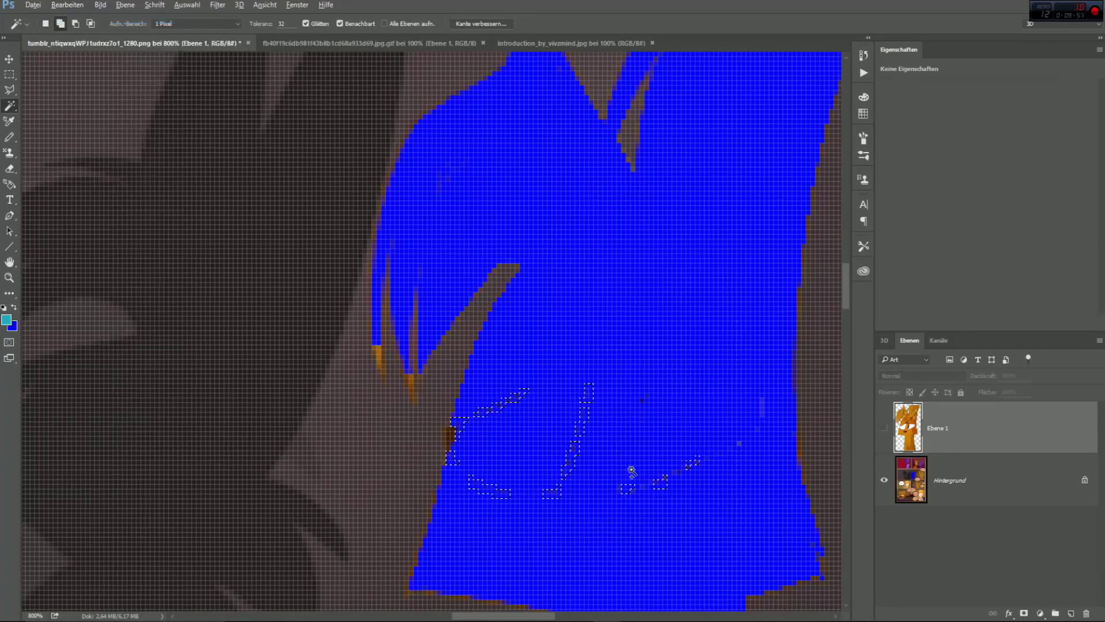
pyautogui.hotkey('ctrl', 'z')
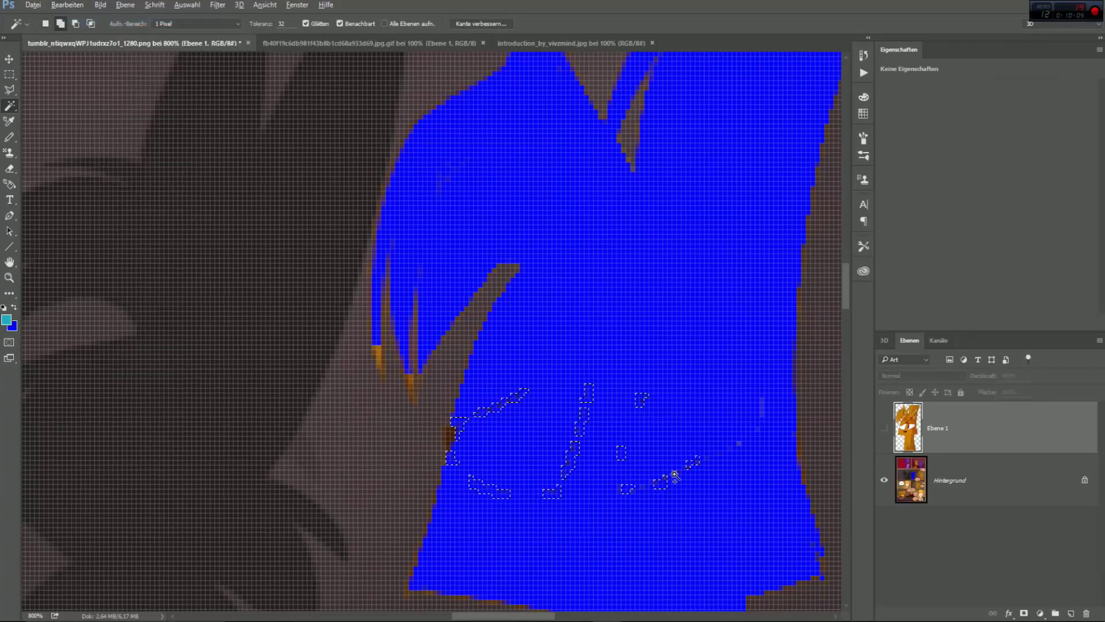
pyautogui.click(735, 455)
# Cut the selected eye-outline pixels onto a new layer and move it beneath the dog cutout layer
pyautogui.rightClick(579, 432)
pyautogui.click(639, 387)
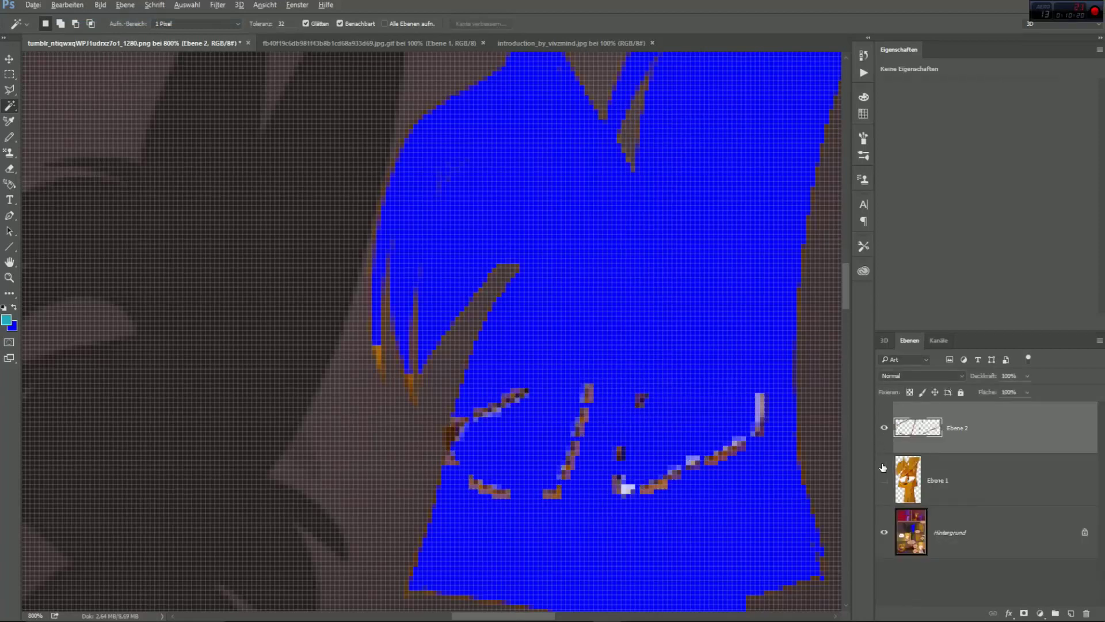
pyautogui.click(885, 480)
pyautogui.click(884, 533)
pyautogui.click(884, 533)
pyautogui.click(885, 427)
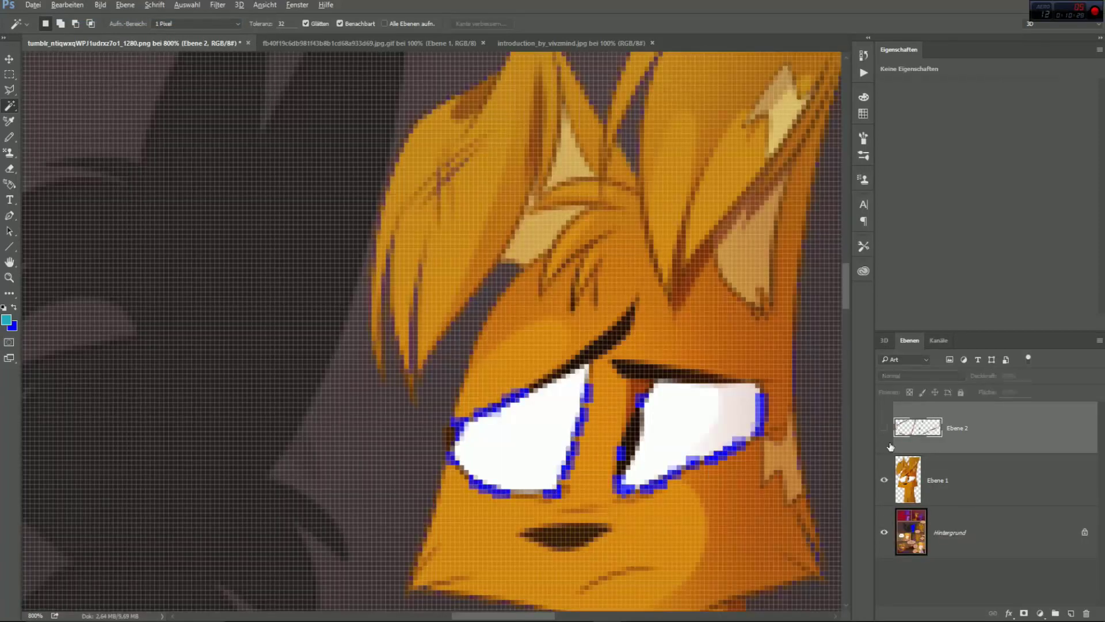
pyautogui.click(886, 427)
pyautogui.moveTo(886, 427); pyautogui.dragTo(888, 486)
pyautogui.click(885, 532)
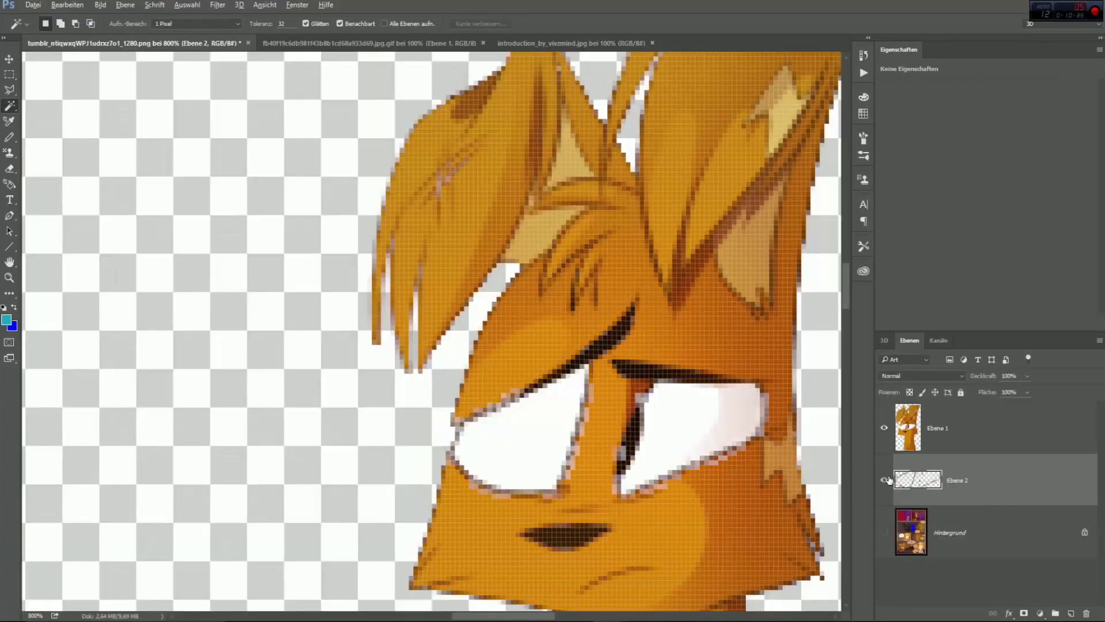
# Compare the dog's eye outlines with the eye-outline layer and the background shown and hidden
pyautogui.click(884, 478)
pyautogui.click(885, 479)
pyautogui.click(884, 481)
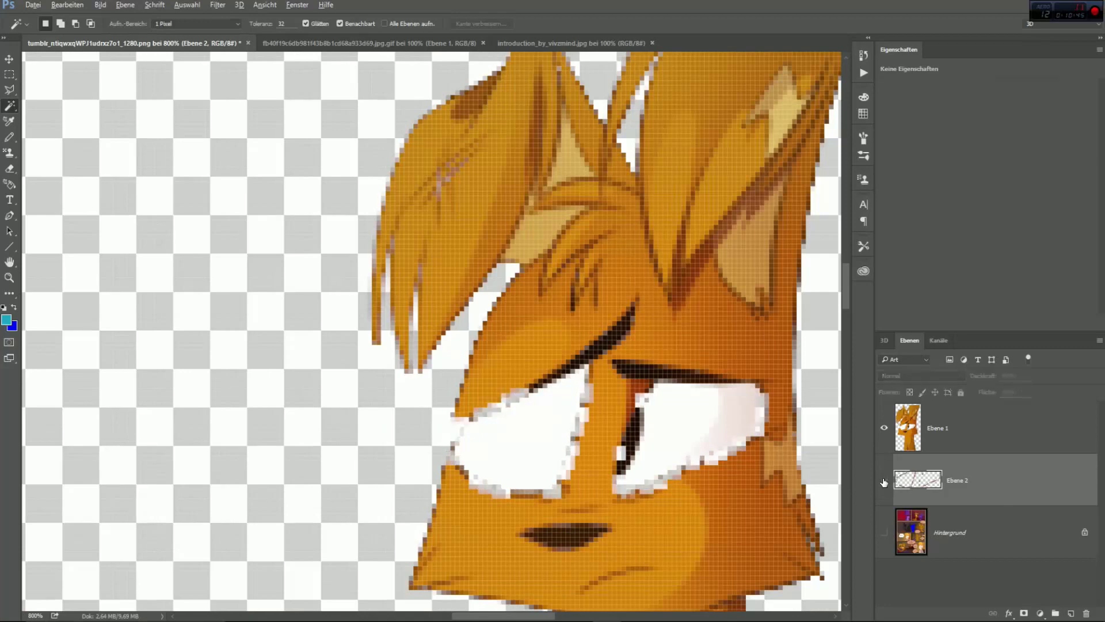
pyautogui.click(884, 480)
pyautogui.click(884, 532)
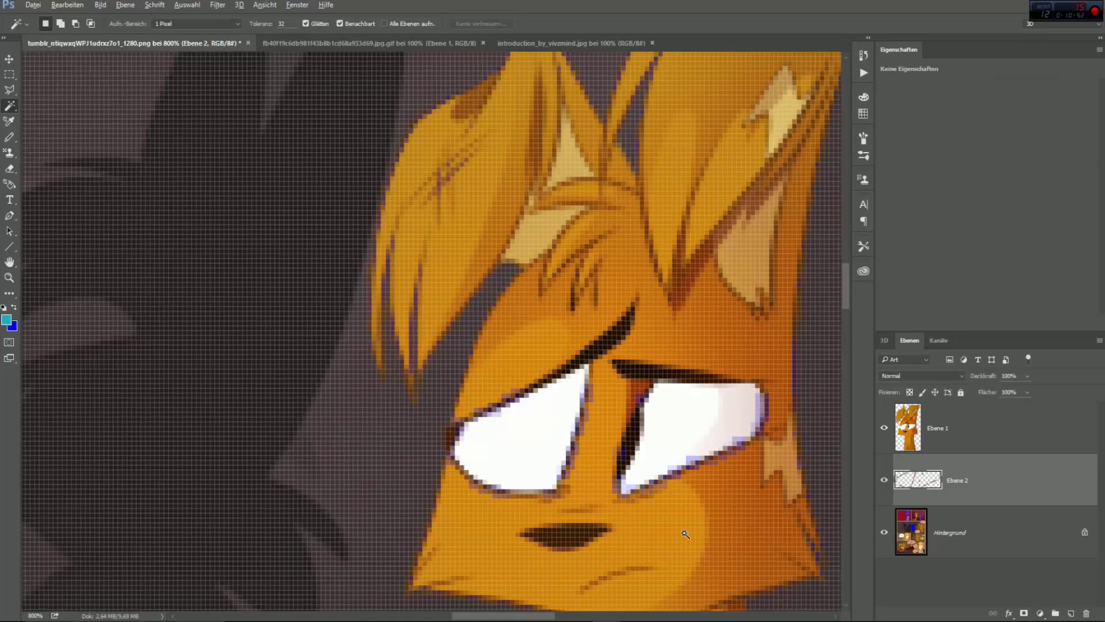
pyautogui.click(75, 4)
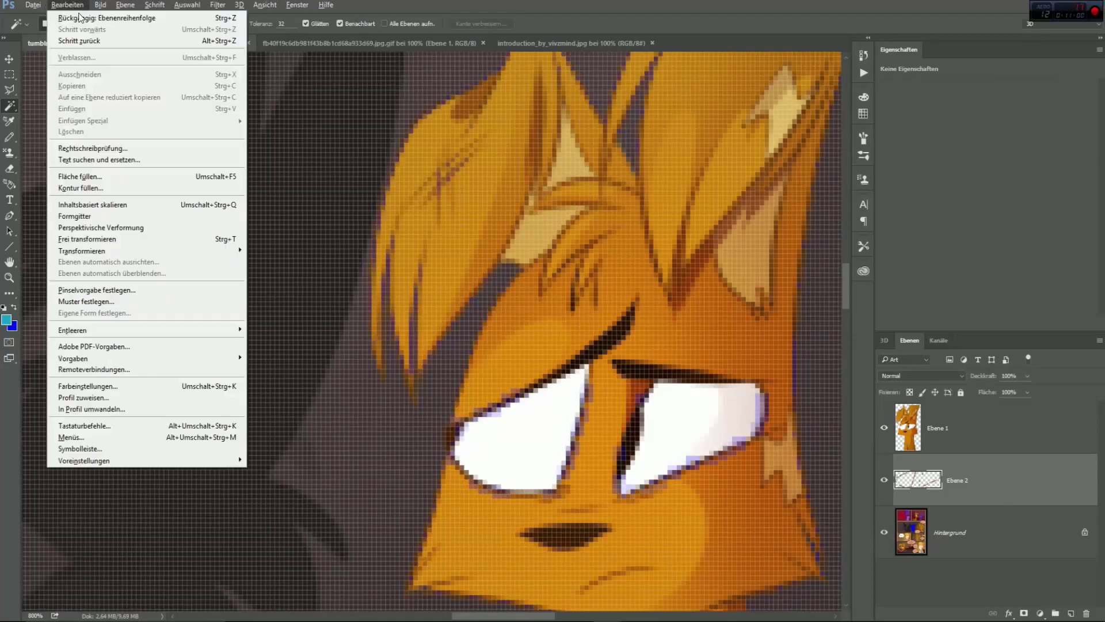
pyautogui.click(578, 55)
# Close the edited comic page without saving and reopen its original PNG file
pyautogui.click(248, 42)
pyautogui.click(583, 254)
pyautogui.click(33, 5)
pyautogui.click(49, 24)
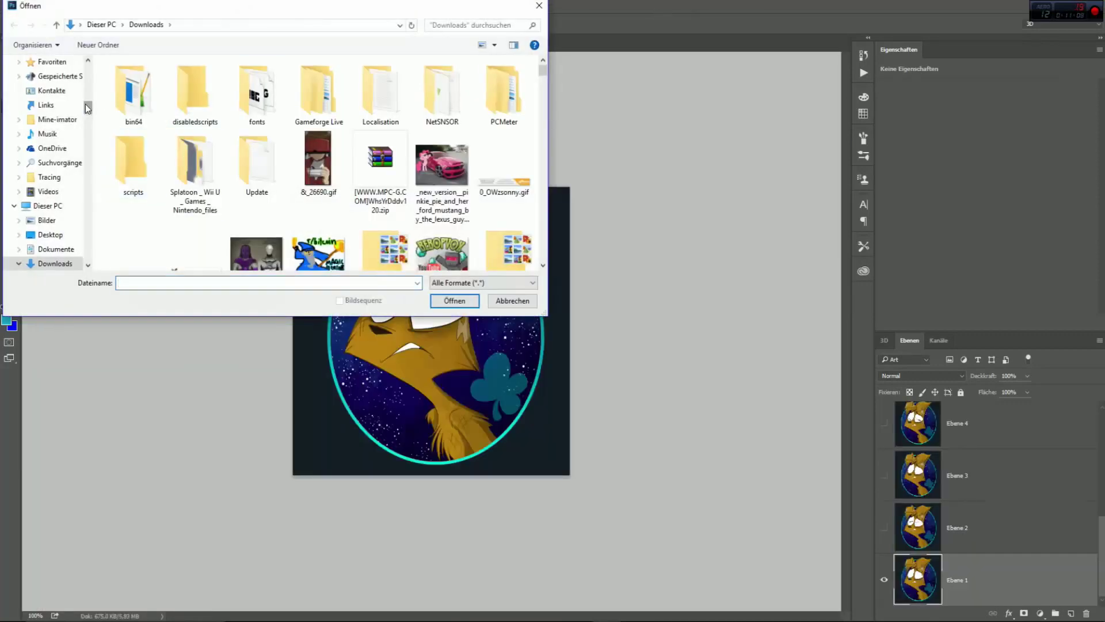
pyautogui.moveTo(88, 107); pyautogui.dragTo(88, 67)
pyautogui.click(49, 67)
pyautogui.scroll(-3, 198, 224)
pyautogui.click(167, 218)
pyautogui.click(460, 301)
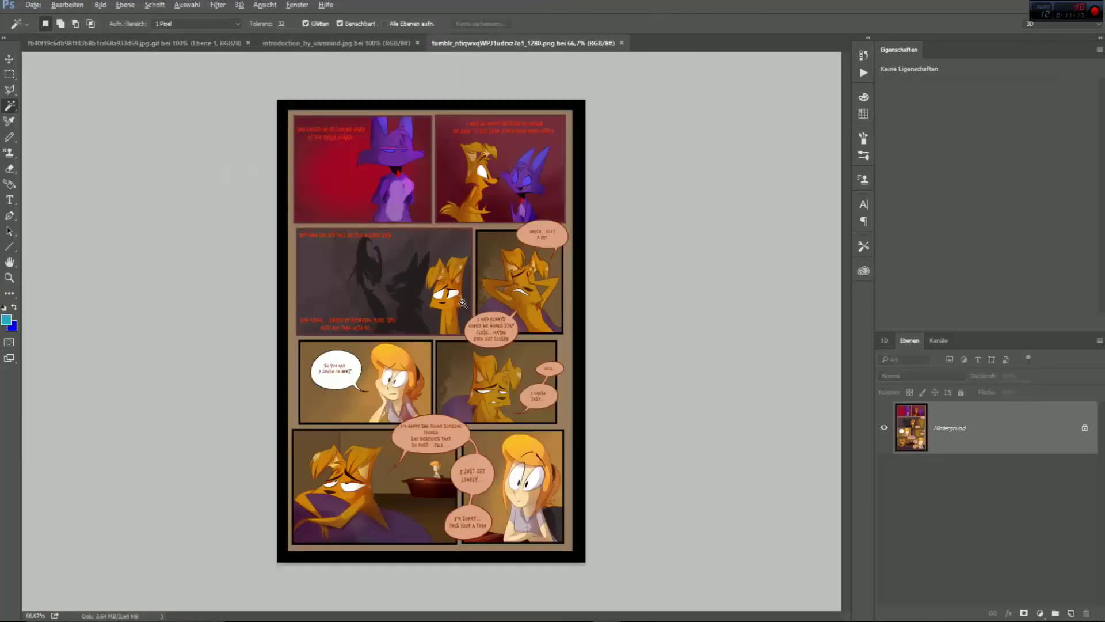
# Try to select the sad dog in the second-row panel with the Quick Selection tool, and clear the selection
pyautogui.write('300')
pyautogui.press('Return')
pyautogui.moveTo(846, 354); pyautogui.dragTo(851, 321)
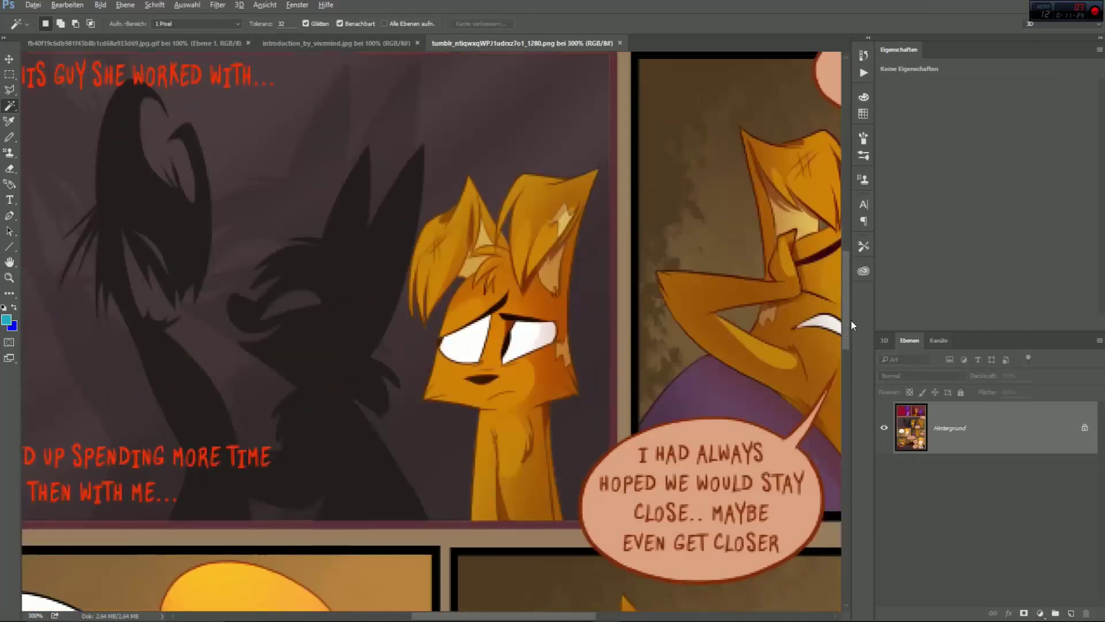
pyautogui.rightClick(10, 107)
pyautogui.click(55, 105)
pyautogui.moveTo(433, 266)
pyautogui.mouseDown()
pyautogui.moveTo(472, 190)
pyautogui.moveTo(415, 288)
pyautogui.moveTo(449, 322)
pyautogui.moveTo(441, 347)
pyautogui.moveTo(514, 484)
pyautogui.mouseUp()
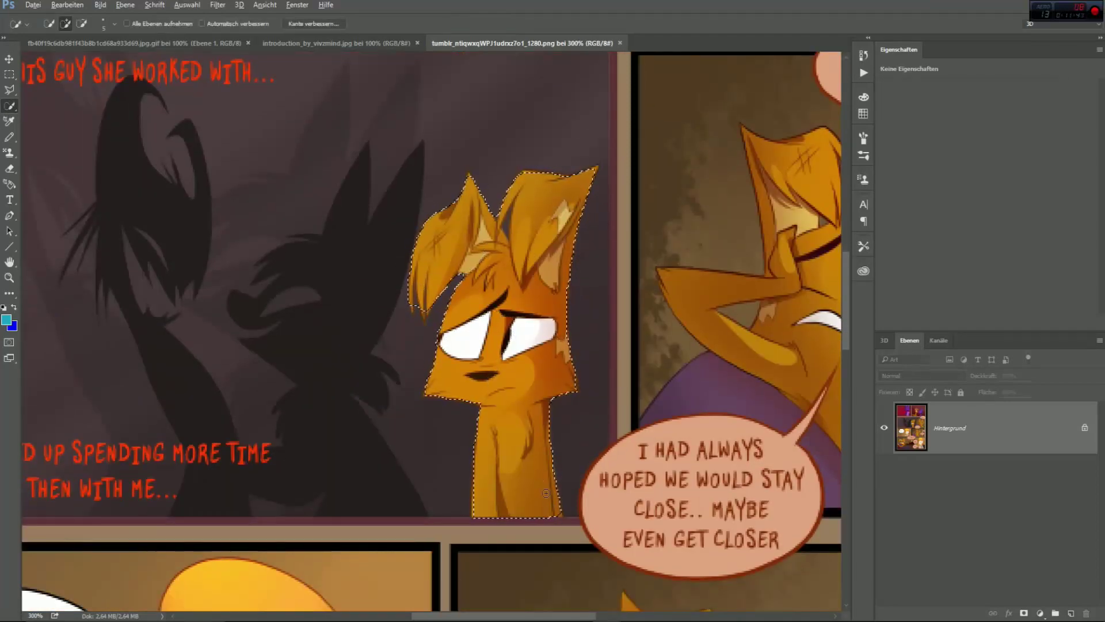
pyautogui.hotkey('ctrl', 'd')
# Select the sad dog's ears, face and torso in the second-row panel with the Magic Wand, adding each area to the selection
pyautogui.rightClick(9, 107)
pyautogui.click(55, 120)
pyautogui.click(451, 236)
pyautogui.keyDown('shift'); pyautogui.click(474, 219); pyautogui.keyUp('shift')
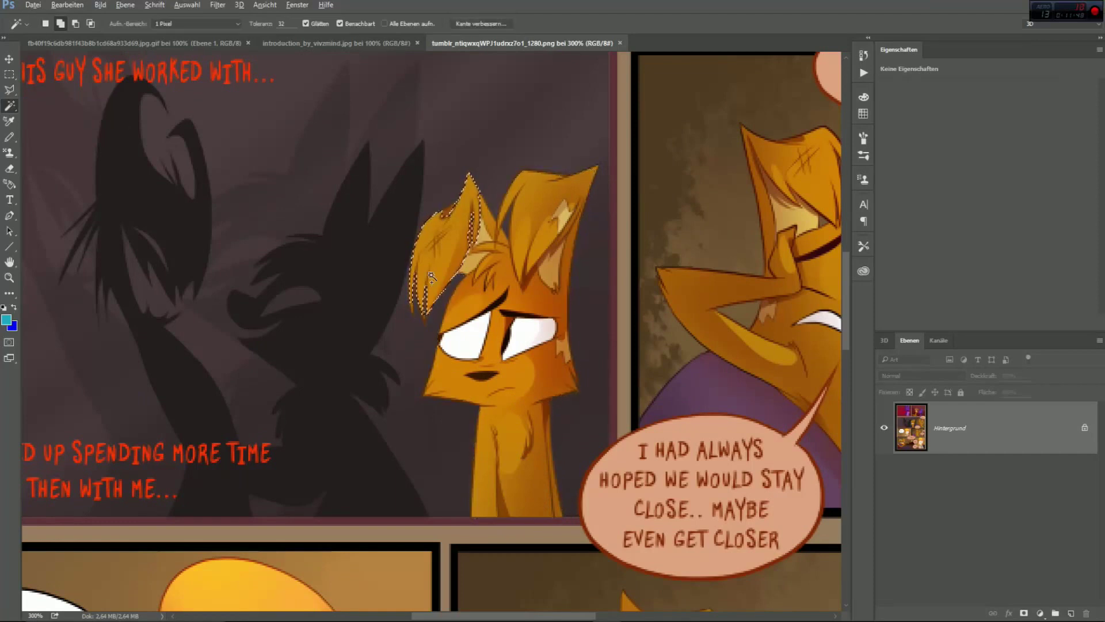
pyautogui.keyDown('shift'); pyautogui.click(489, 259); pyautogui.keyUp('shift')
pyautogui.keyDown('shift'); pyautogui.click(549, 259); pyautogui.keyUp('shift')
pyautogui.keyDown('shift'); pyautogui.click(570, 234); pyautogui.keyUp('shift')
pyautogui.keyDown('shift'); pyautogui.click(571, 236); pyautogui.keyUp('shift')
pyautogui.keyDown('shift'); pyautogui.click(564, 368); pyautogui.keyUp('shift')
pyautogui.keyDown('shift'); pyautogui.click(499, 304); pyautogui.keyUp('shift')
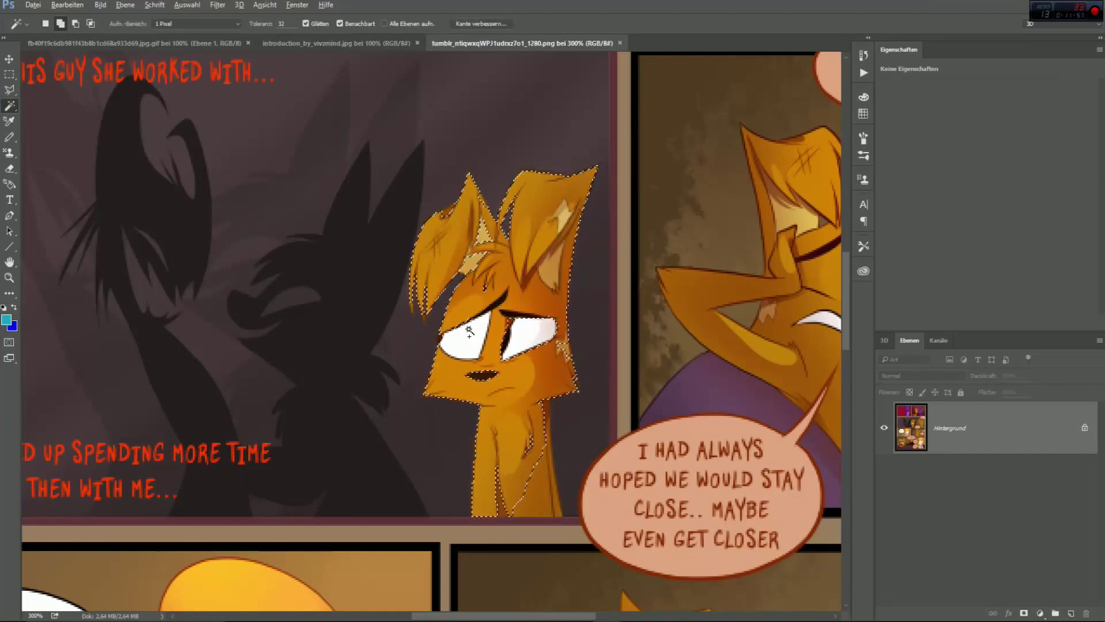
# Add the missed parts of the dog's face, inner ear and torso edge using the Quick Selection tool
pyautogui.rightClick(9, 106)
pyautogui.click(48, 106)
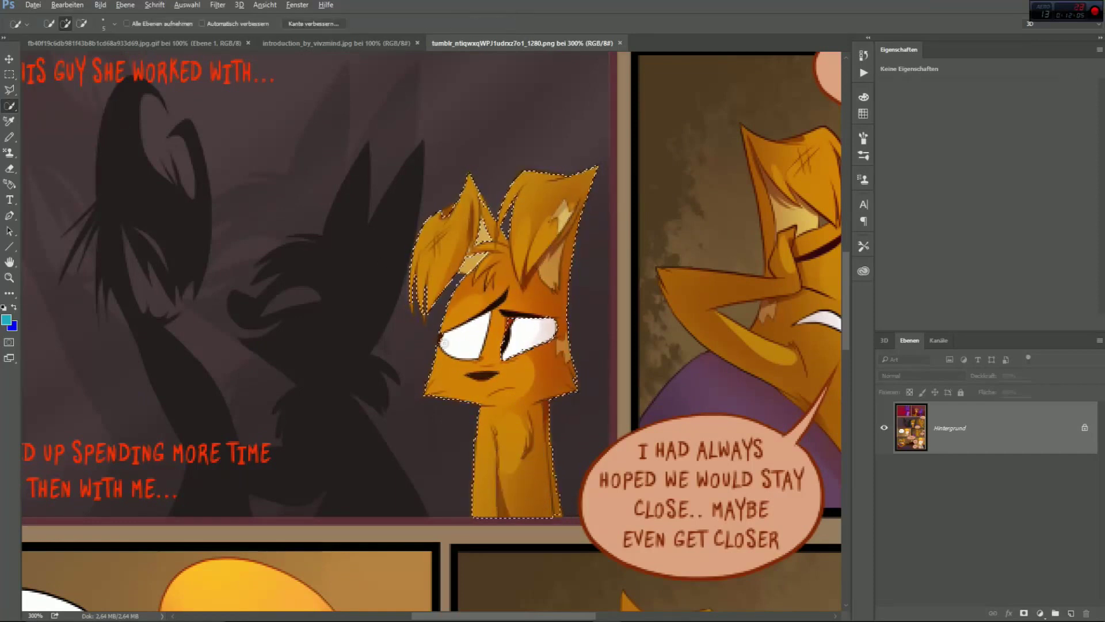
pyautogui.click(474, 250)
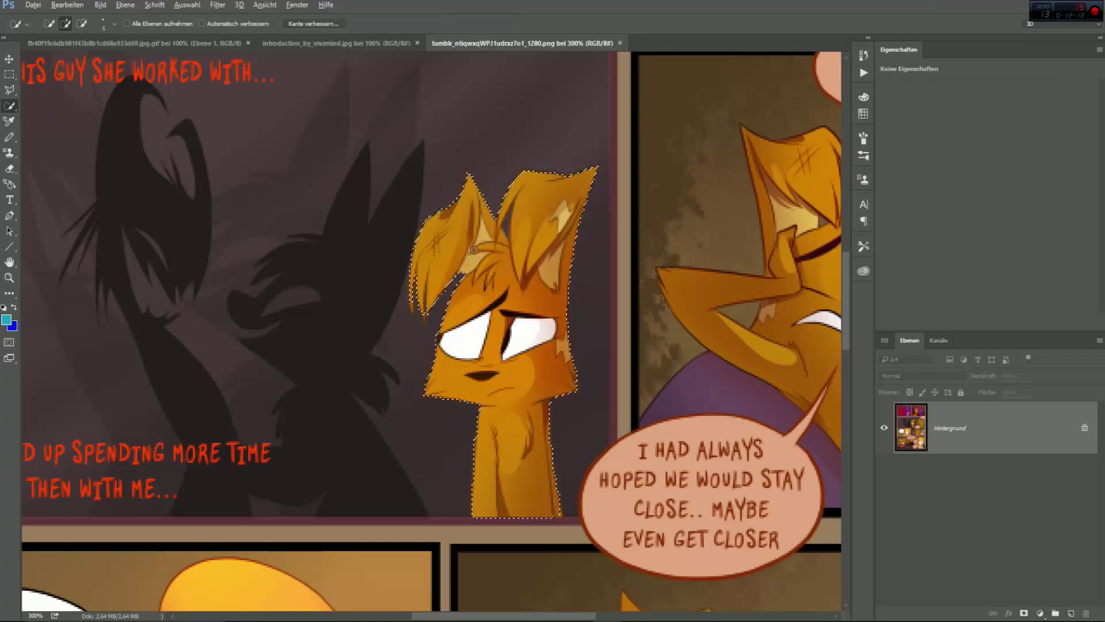
pyautogui.click(558, 512)
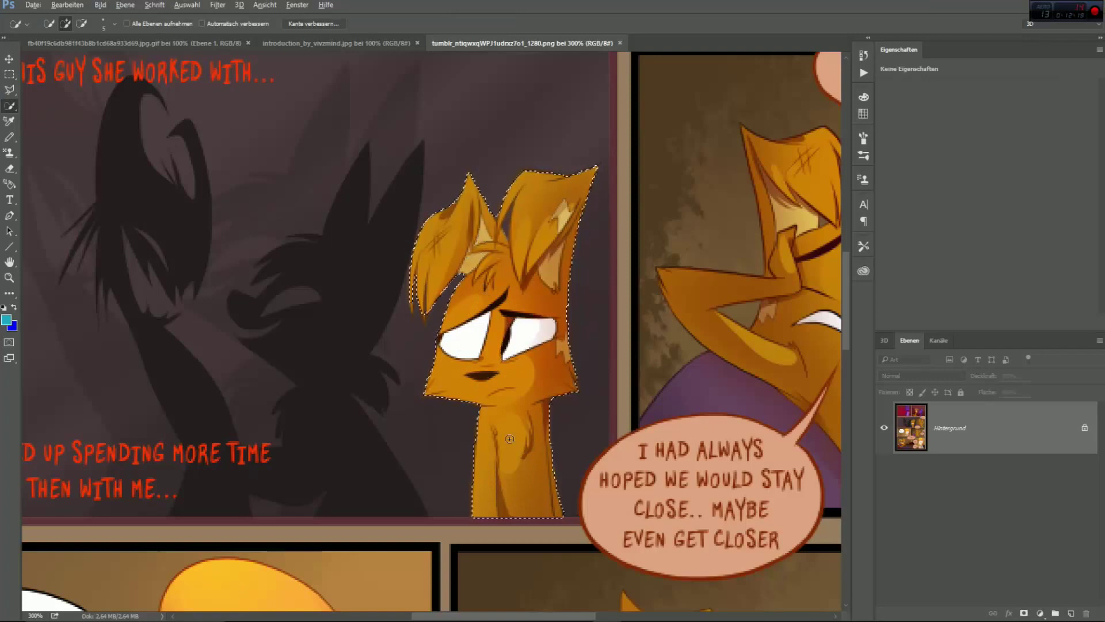
# Cut the selected sad dog onto a new layer and check the cutout with the background hidden
pyautogui.rightClick(533, 411)
pyautogui.click(568, 246)
pyautogui.click(885, 480)
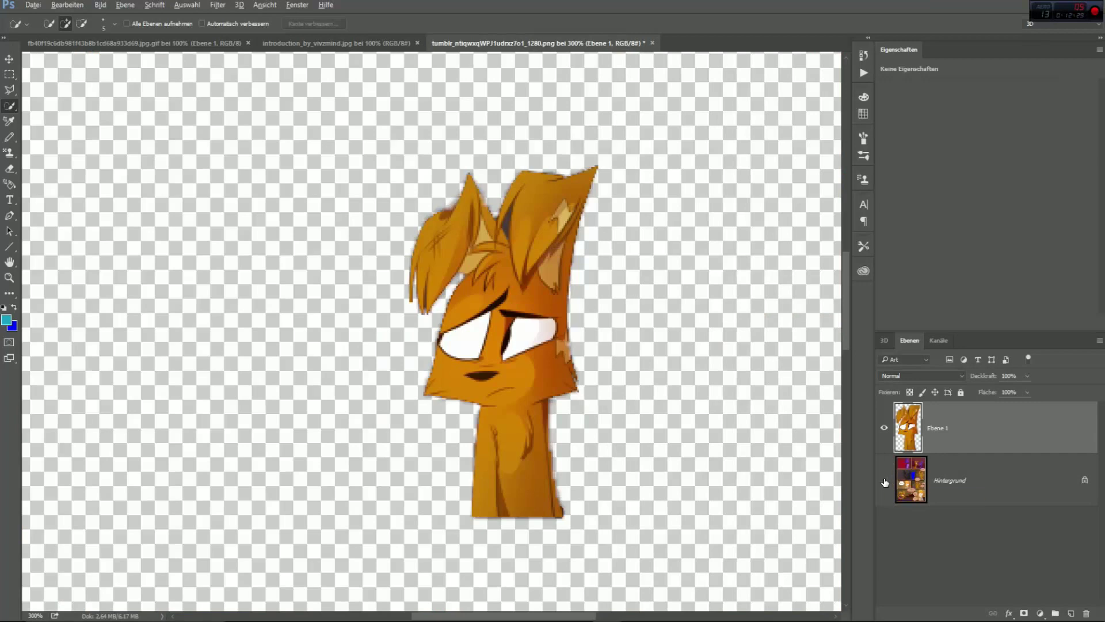
pyautogui.click(885, 480)
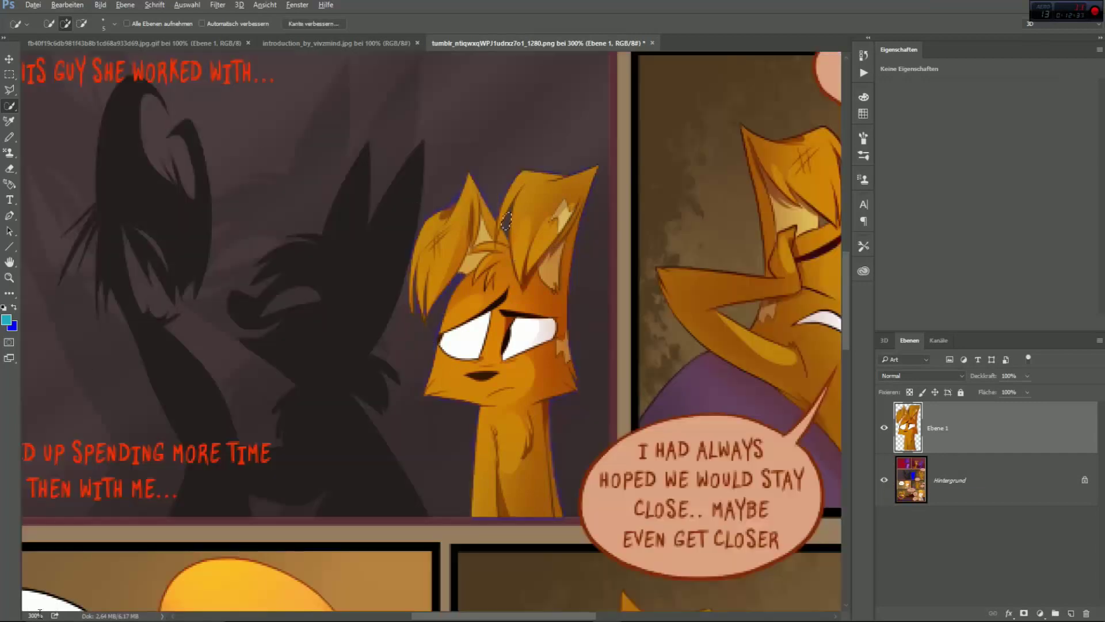
# Select the dark gap between the dog's ears with the Quick Selection tool and cut it onto a new layer
pyautogui.scroll(3, 507, 221)
pyautogui.click(113, 26)
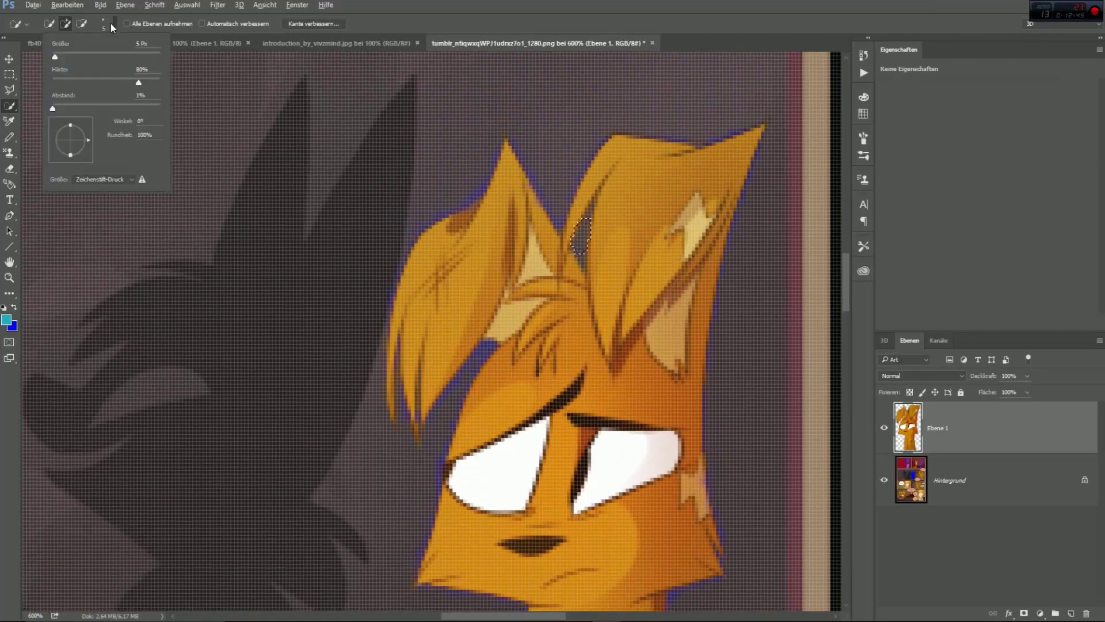
pyautogui.moveTo(584, 228); pyautogui.dragTo(582, 256)
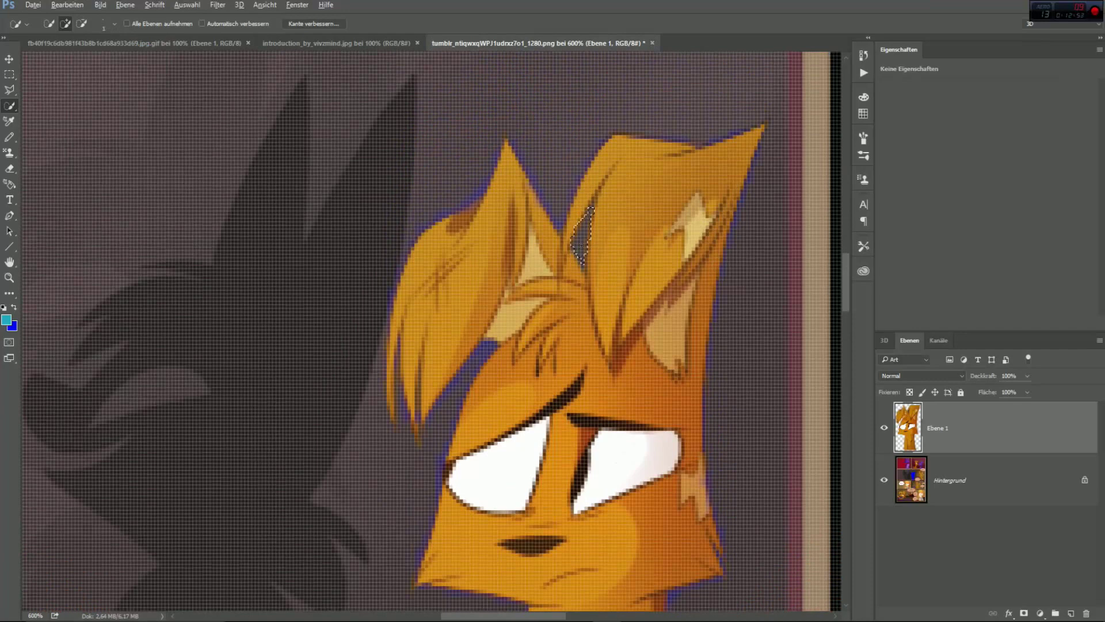
pyautogui.rightClick(581, 246)
pyautogui.click(656, 354)
# Check the ear-gap layer against the dog cutout, leaving both visible and the background layer hidden
pyautogui.click(884, 428)
pyautogui.click(884, 482)
pyautogui.click(885, 481)
pyautogui.click(885, 532)
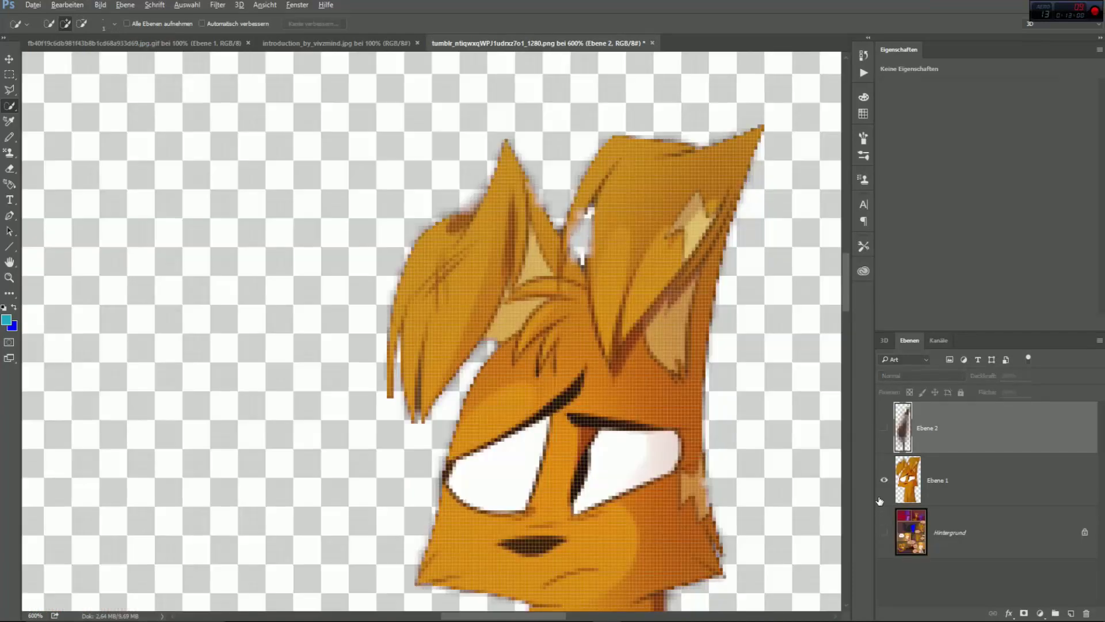
pyautogui.click(885, 428)
pyautogui.click(885, 532)
pyautogui.click(887, 529)
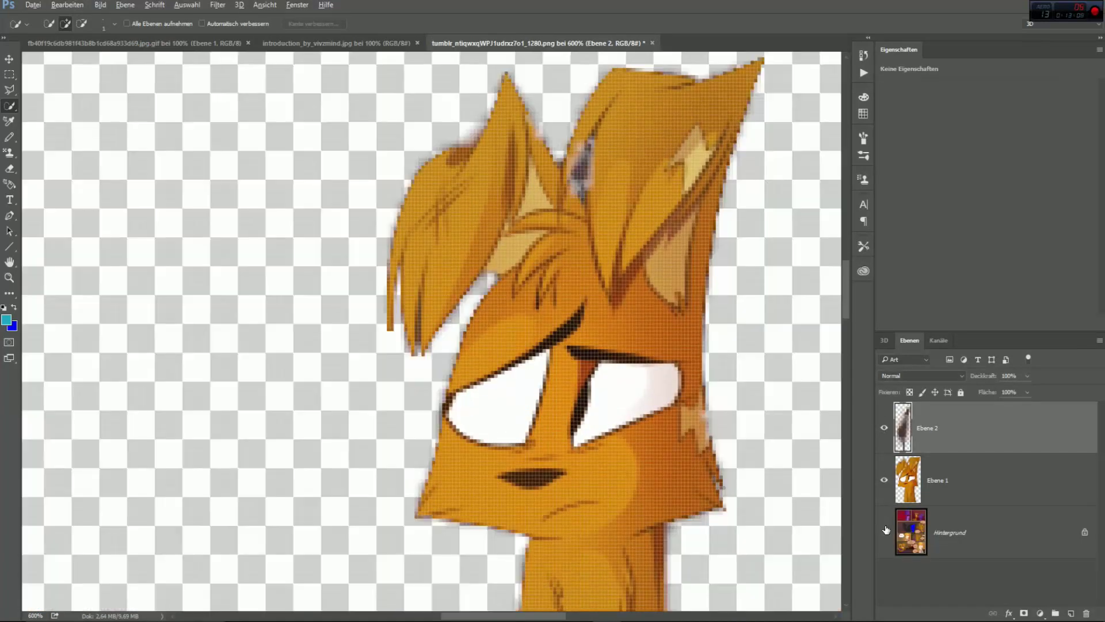
# Try to cover the ear gap's edge with the Pencil tool in sampled orange, then hide the gap layer and select the dog layer
pyautogui.click(8, 294)
pyautogui.click(7, 294)
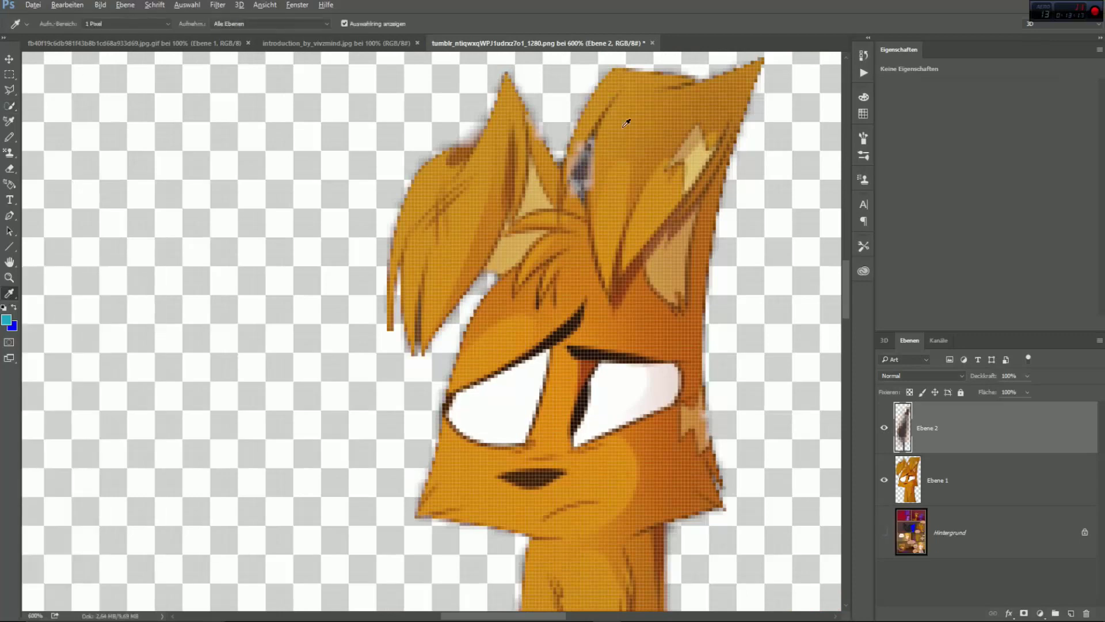
pyautogui.click(11, 141)
pyautogui.click(59, 23)
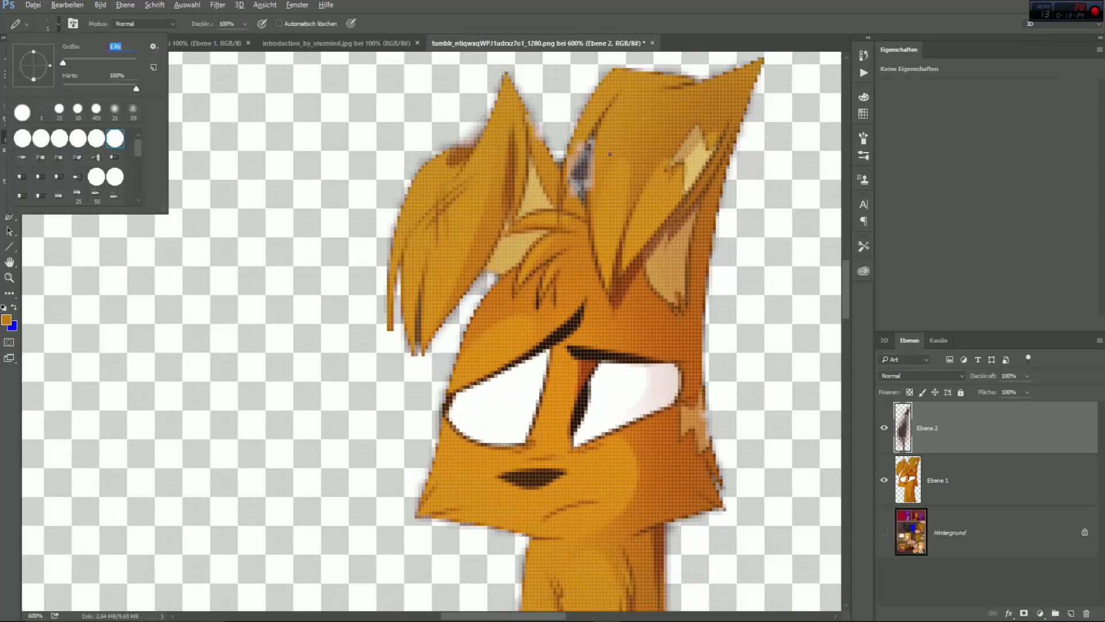
pyautogui.click(578, 148)
pyautogui.moveTo(595, 159); pyautogui.dragTo(586, 167)
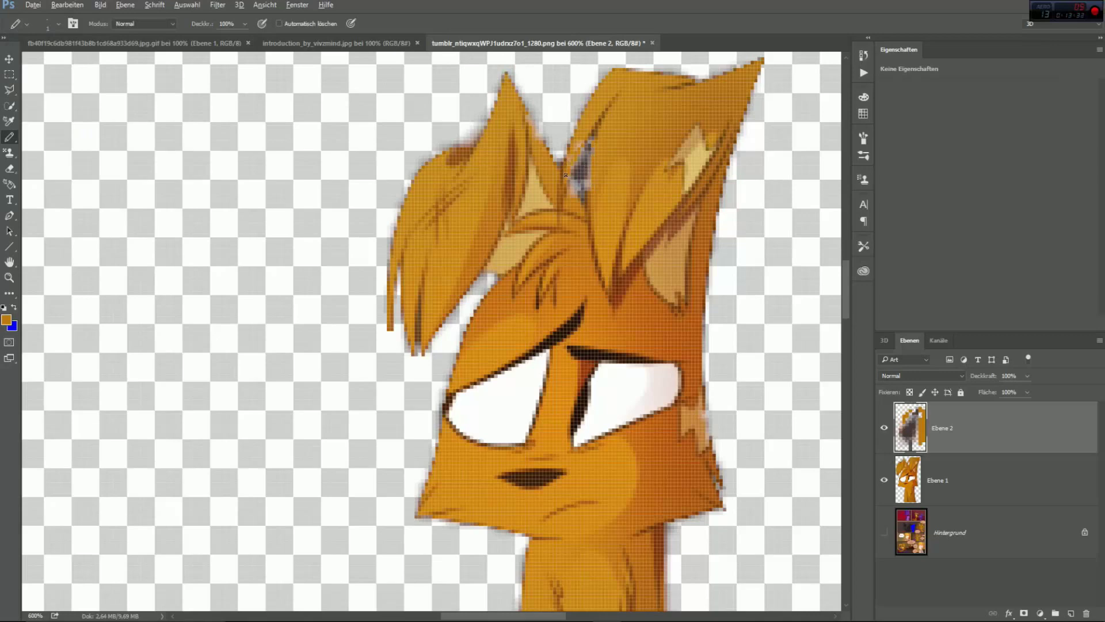
pyautogui.click(885, 427)
pyautogui.click(981, 478)
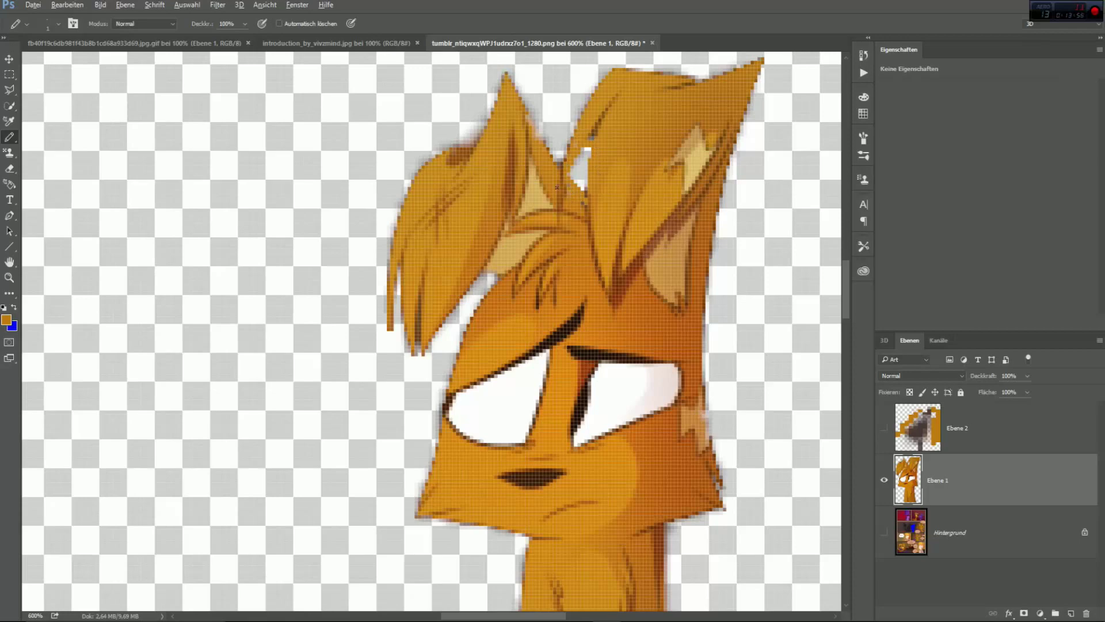
# Step back through the edits until the dog is only selected on the intact background layer
pyautogui.click(71, 6)
pyautogui.click(74, 40)
pyautogui.hotkey('ctrl', 'alt', 'z')
pyautogui.hotkey('ctrl', 'alt', 'z')
pyautogui.hotkey('ctrl', 'alt', 'z')
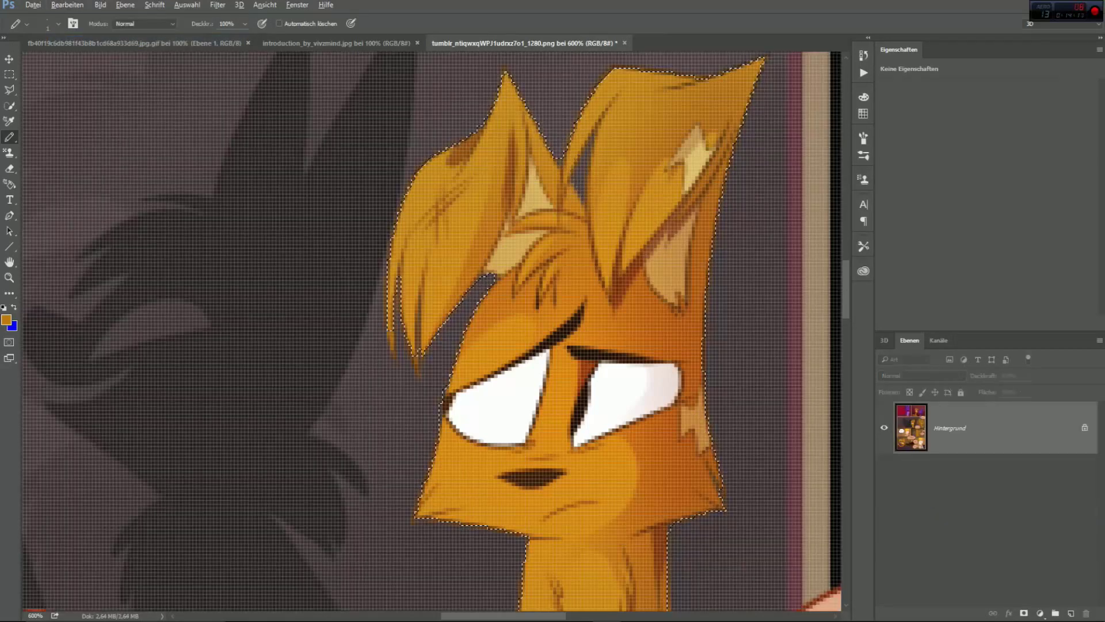
# Try to subtract the dark gap between the ears from the dog selection with the Quick Selection tool
pyautogui.click(9, 105)
pyautogui.click(581, 184)
pyautogui.keyDown('alt'); pyautogui.click(581, 188); pyautogui.keyUp('alt')
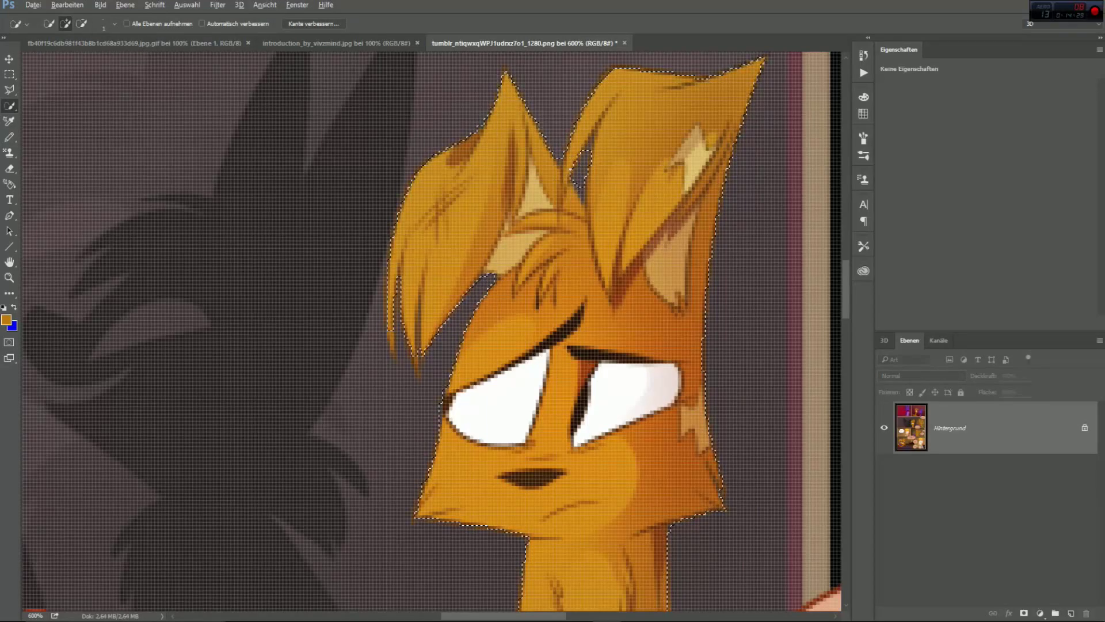
pyautogui.click(591, 171)
# Try moving the selected dog onto a new layer, compare it with the background visibility toggled, and undo each attempt
pyautogui.rightClick(554, 271)
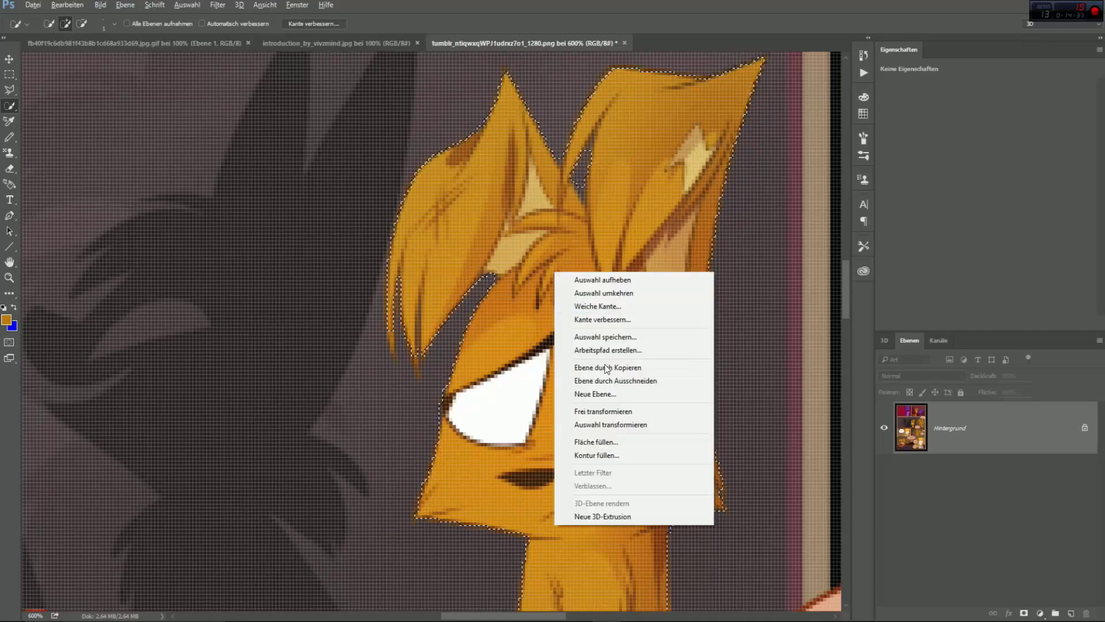
pyautogui.click(581, 365)
pyautogui.click(885, 479)
pyautogui.click(885, 479)
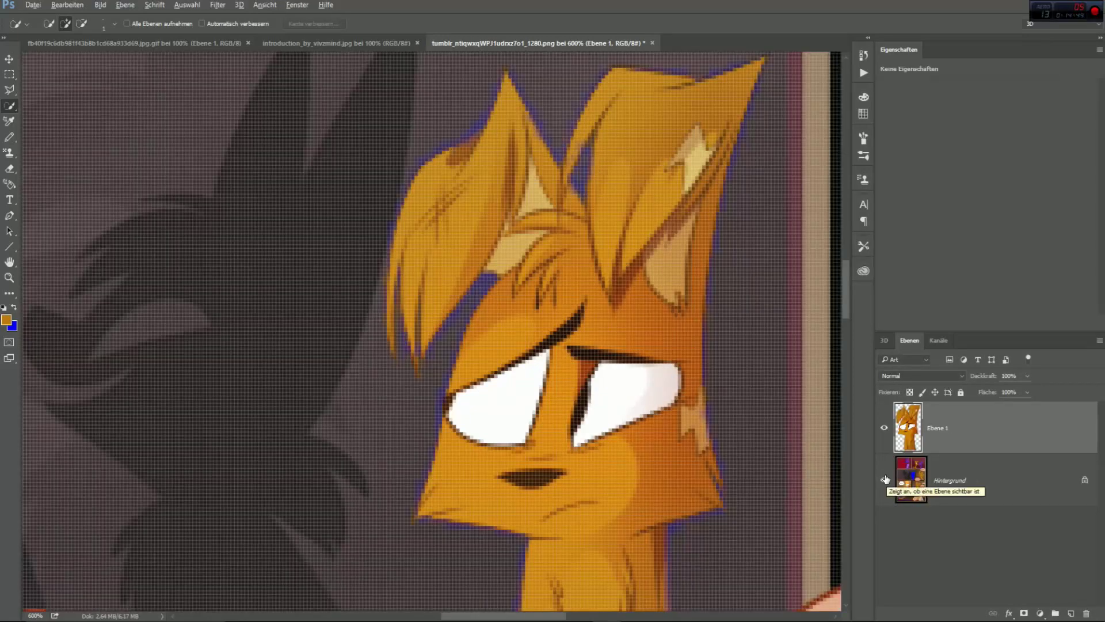
pyautogui.hotkey('ctrl', 'z')
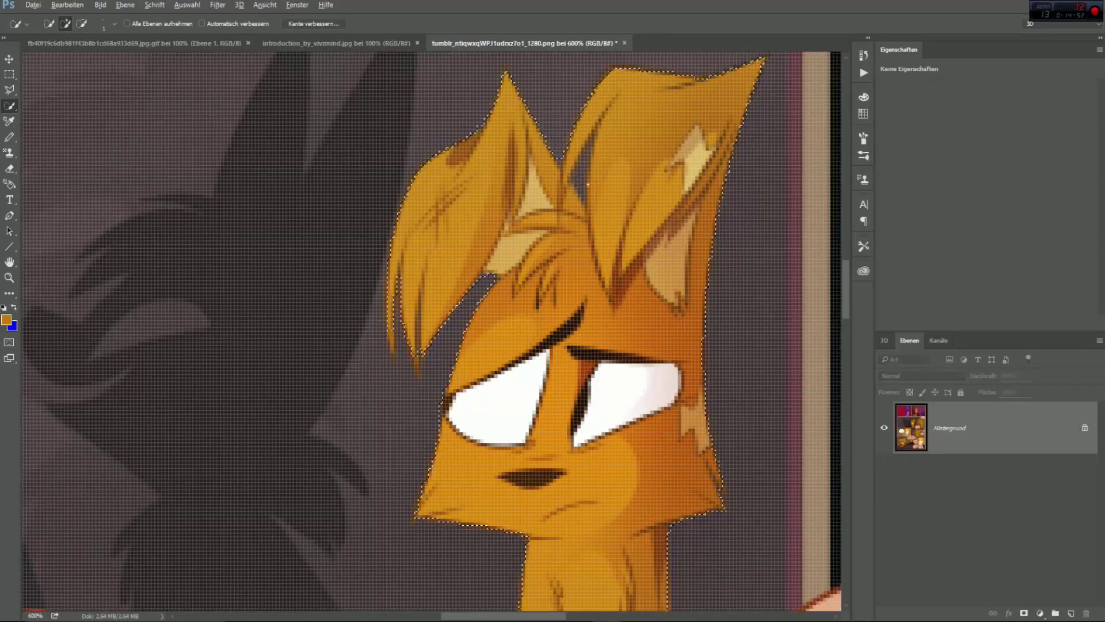
pyautogui.rightClick(583, 269)
pyautogui.click(612, 364)
pyautogui.click(885, 480)
pyautogui.hotkey('ctrl', 'z')
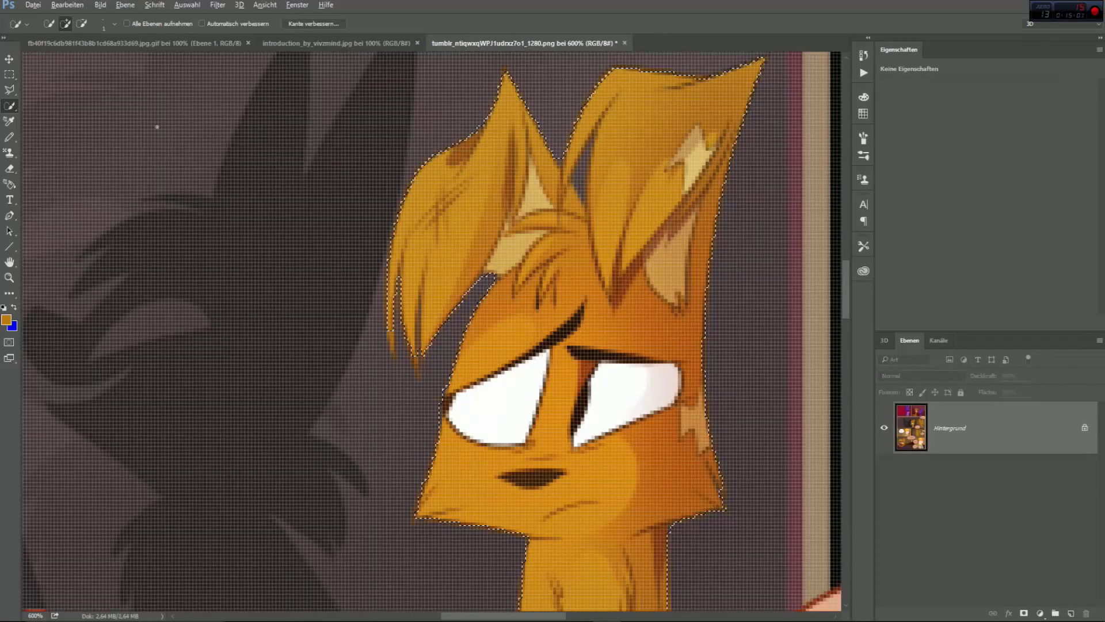
# Cut the selected dog onto a new layer and hide the background layer
pyautogui.rightClick(634, 356)
pyautogui.click(692, 475)
pyautogui.click(885, 483)
# Erase the dark background remnants inside the gap between the dog's ears with a 1 px Eraser
pyautogui.click(9, 293)
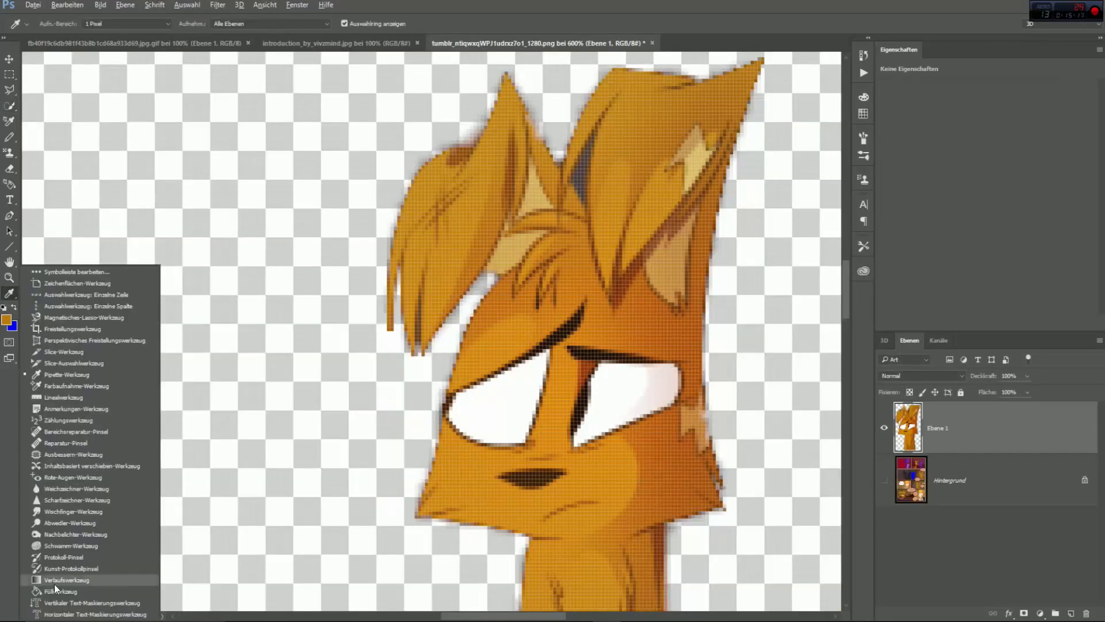
pyautogui.click(69, 583)
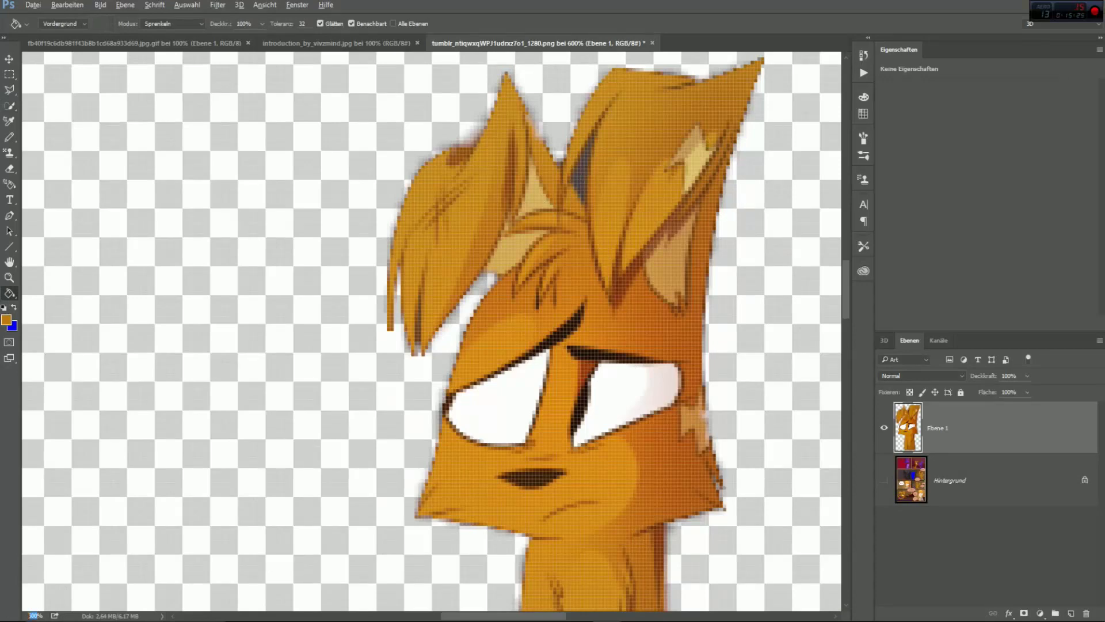
pyautogui.write('0')
pyautogui.press('Return')
pyautogui.moveTo(846, 291); pyautogui.dragTo(863, 278)
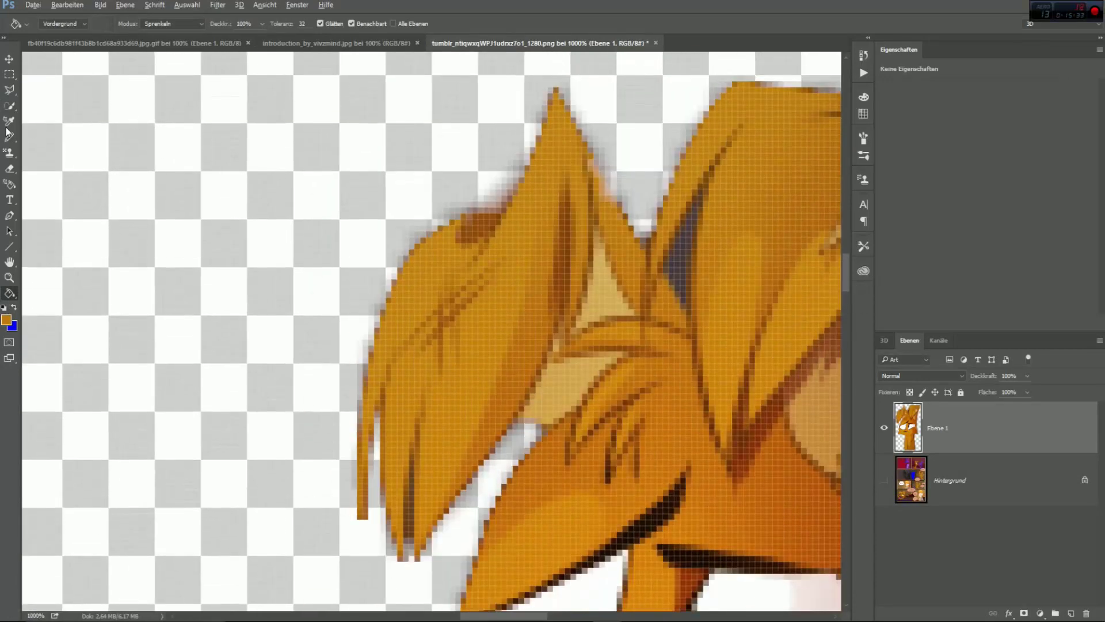
pyautogui.click(9, 168)
pyautogui.click(58, 24)
pyautogui.moveTo(68, 63); pyautogui.dragTo(29, 67)
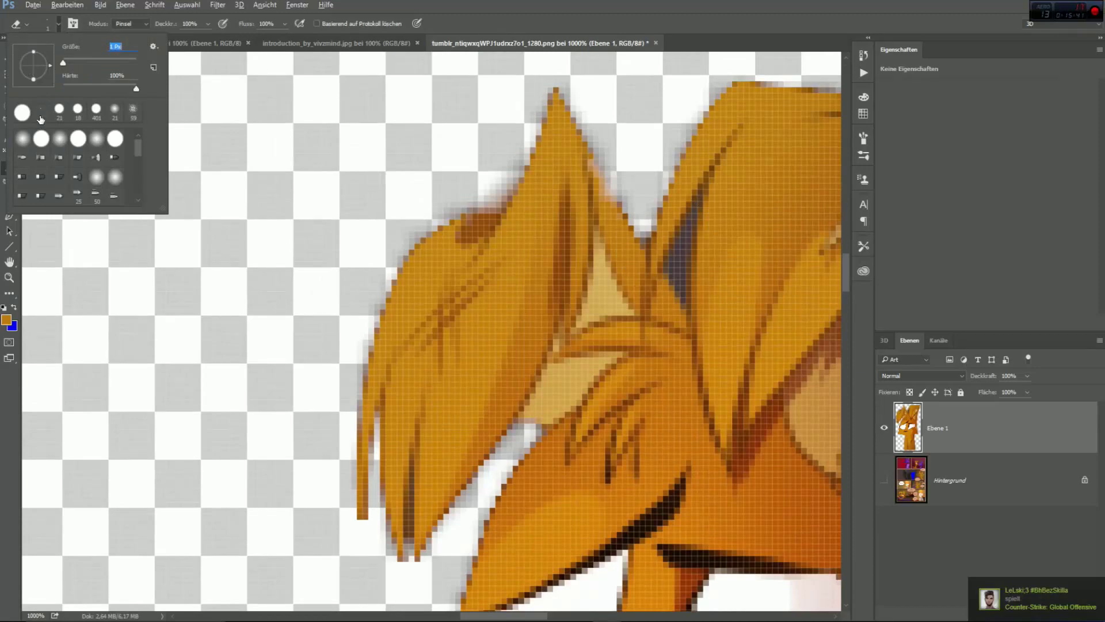
pyautogui.click(60, 24)
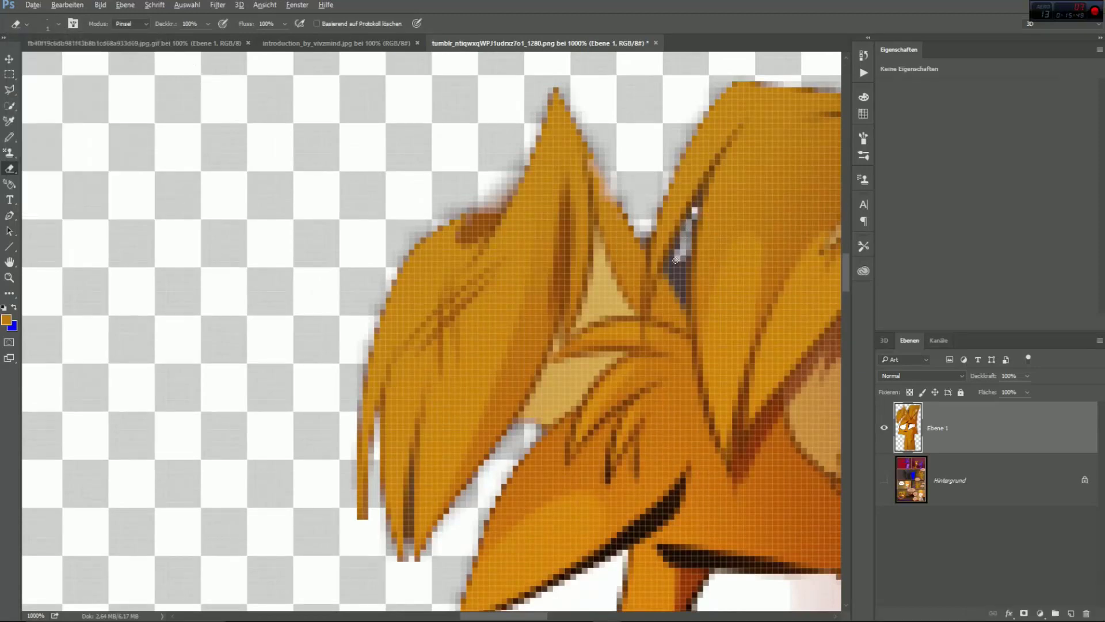
pyautogui.click(58, 24)
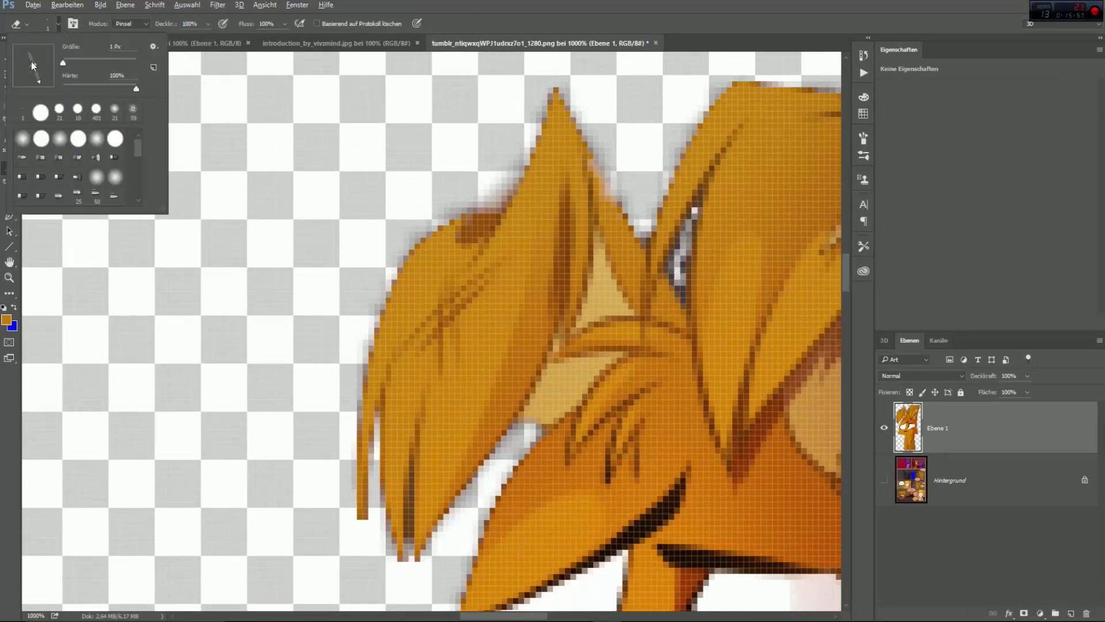
pyautogui.click(58, 23)
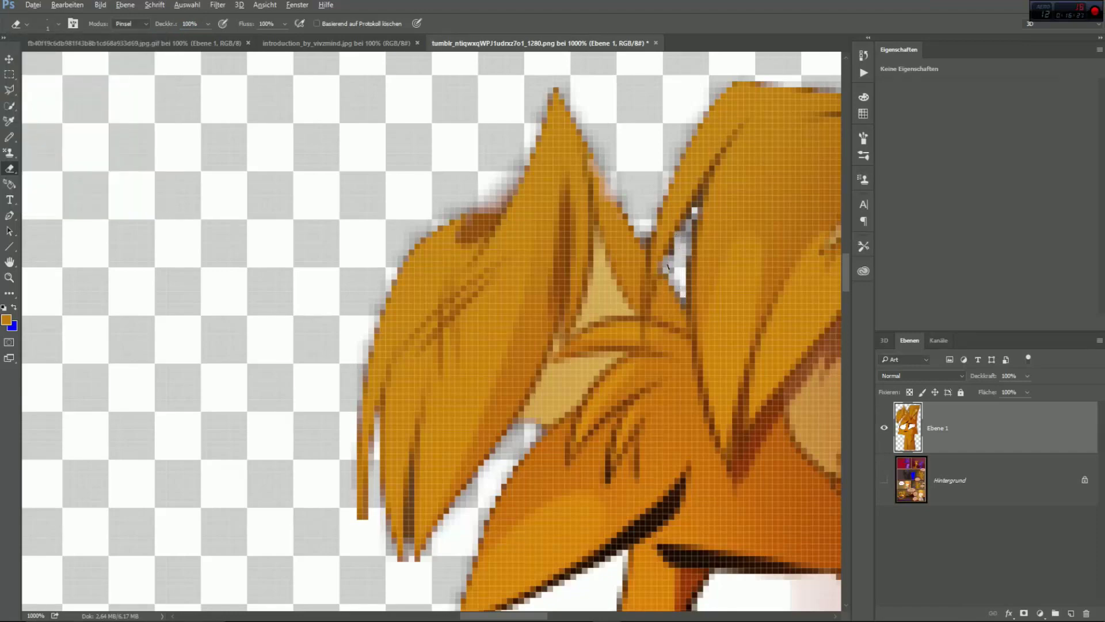
# Check the dog cutout at 200%, then sample a dark brown and activate the Pencil tool
pyautogui.click(29, 613)
pyautogui.write('200')
pyautogui.press('Return')
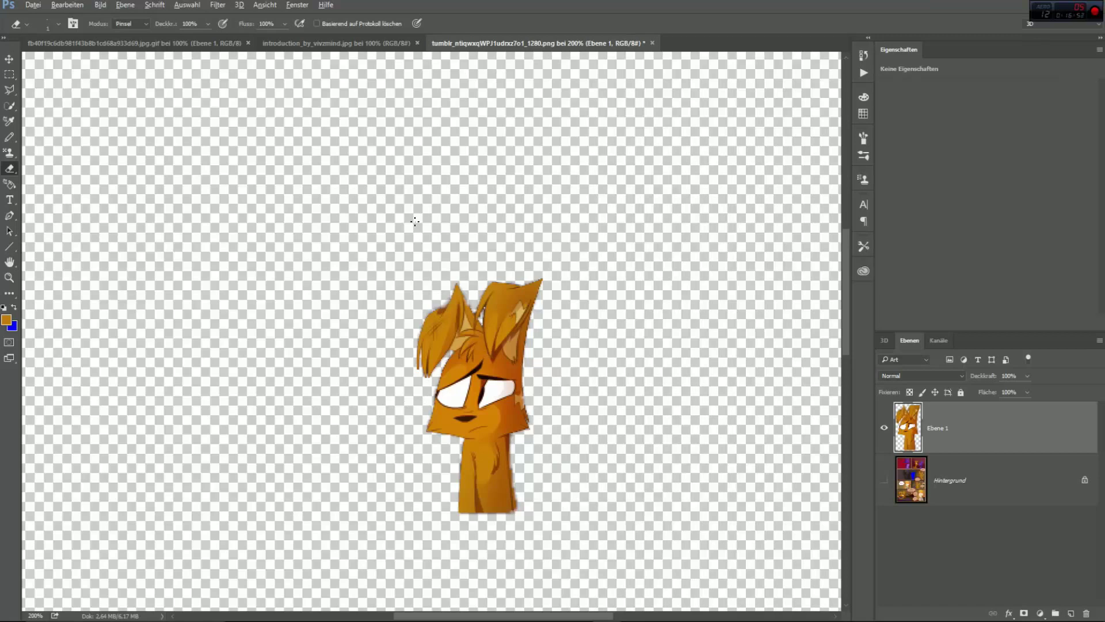
pyautogui.press('Return')
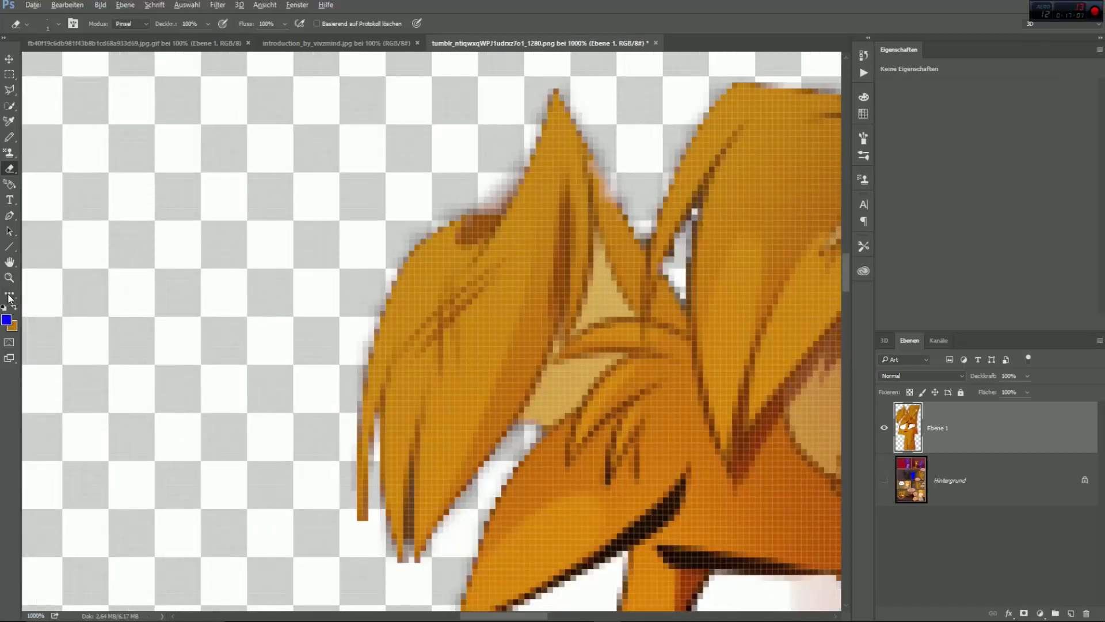
pyautogui.click(9, 297)
pyautogui.click(81, 386)
pyautogui.press('b')
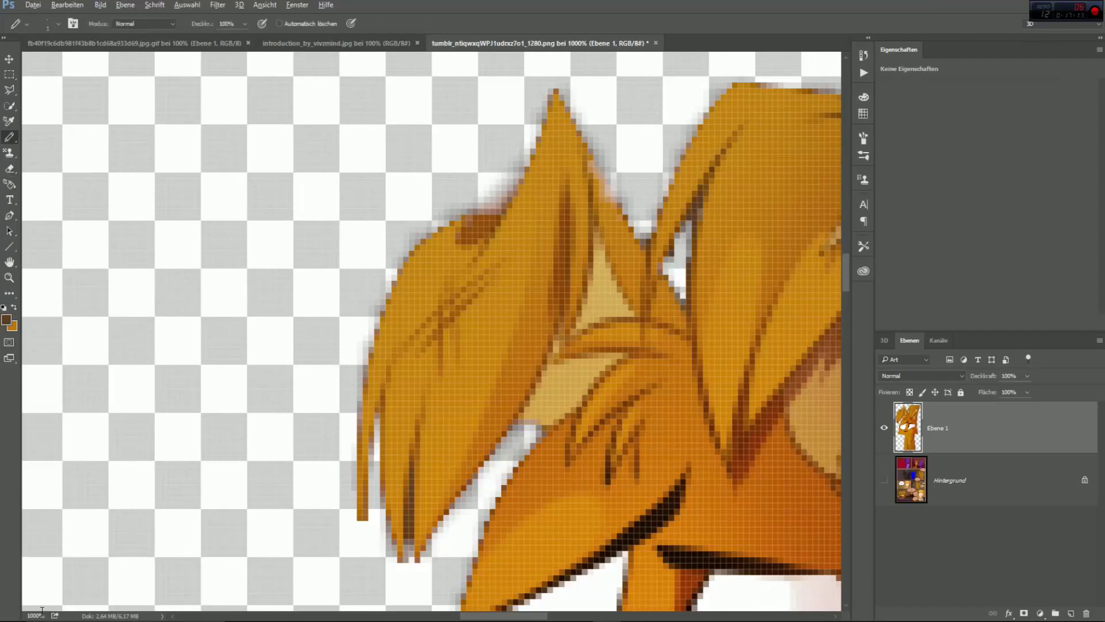
# Delete the hidden background layer and trim the canvas to the dog cutout
pyautogui.hotkey('ctrl', '1')
pyautogui.rightClick(979, 483)
pyautogui.click(1006, 448)
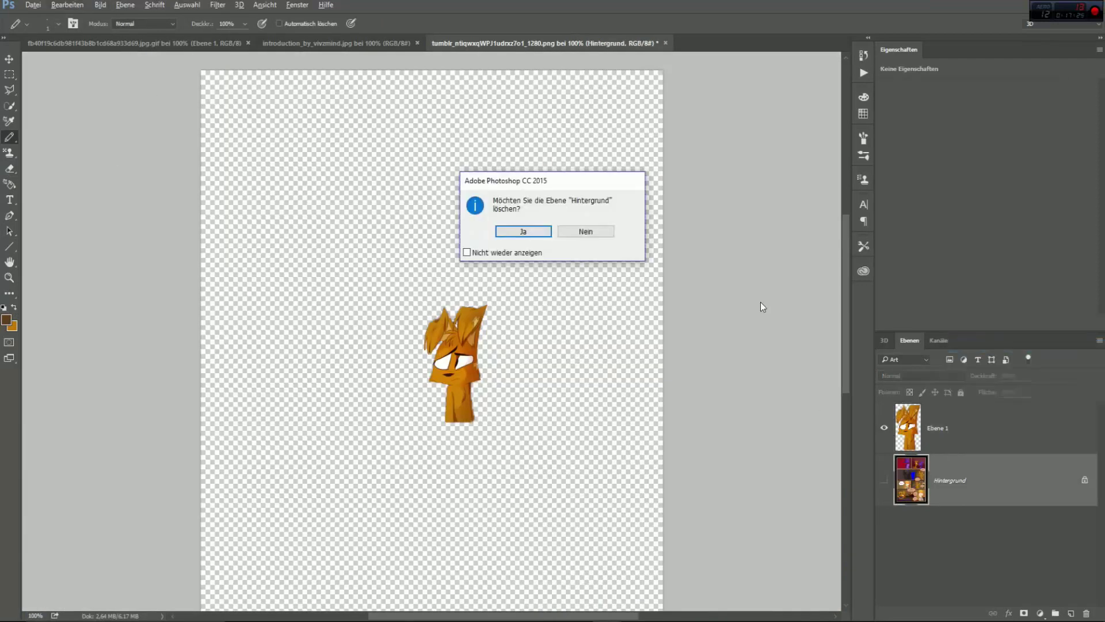
pyautogui.press('Return')
pyautogui.click(100, 5)
pyautogui.click(127, 141)
pyautogui.click(609, 189)
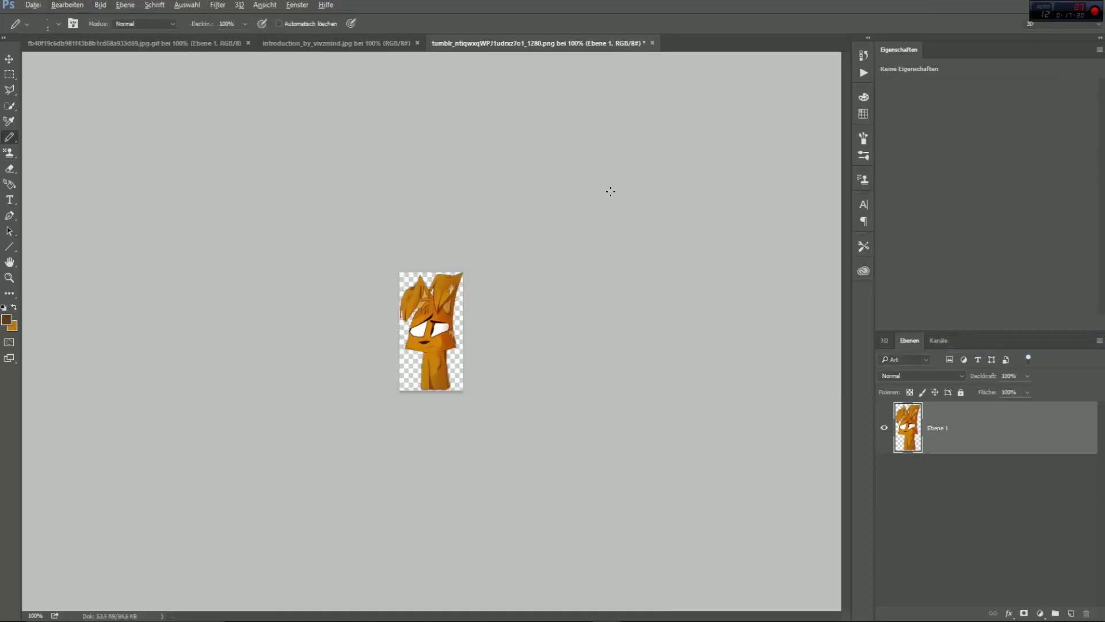
# Set up an export of the dog as a transparent PNG at 100% scale with automatic bicubic resampling
pyautogui.click(44, 7)
pyautogui.moveTo(75, 173)
pyautogui.click(273, 186)
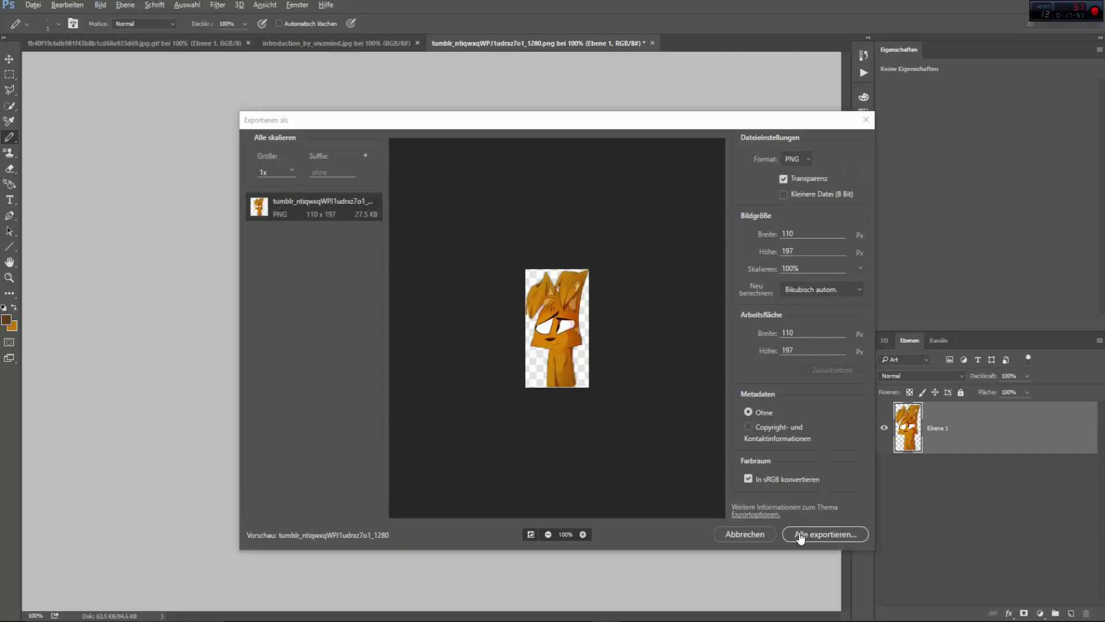
pyautogui.click(825, 289)
pyautogui.click(825, 289)
pyautogui.click(859, 269)
pyautogui.click(811, 359)
pyautogui.click(859, 269)
pyautogui.click(819, 329)
# Export the dog into the Sucker for Pain folder, picking SfP-Jack-1.png for the file name, and close the document without saving
pyautogui.click(803, 540)
pyautogui.click(297, 339)
pyautogui.scroll(-4, 411, 260)
pyautogui.doubleClick(386, 287)
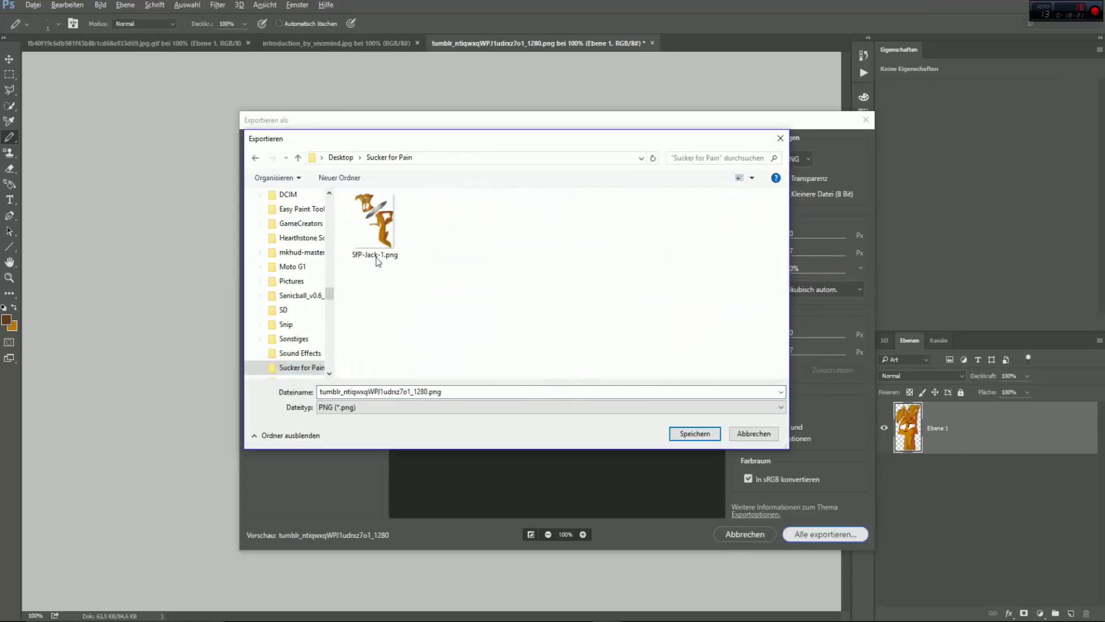
pyautogui.click(378, 261)
pyautogui.click(694, 434)
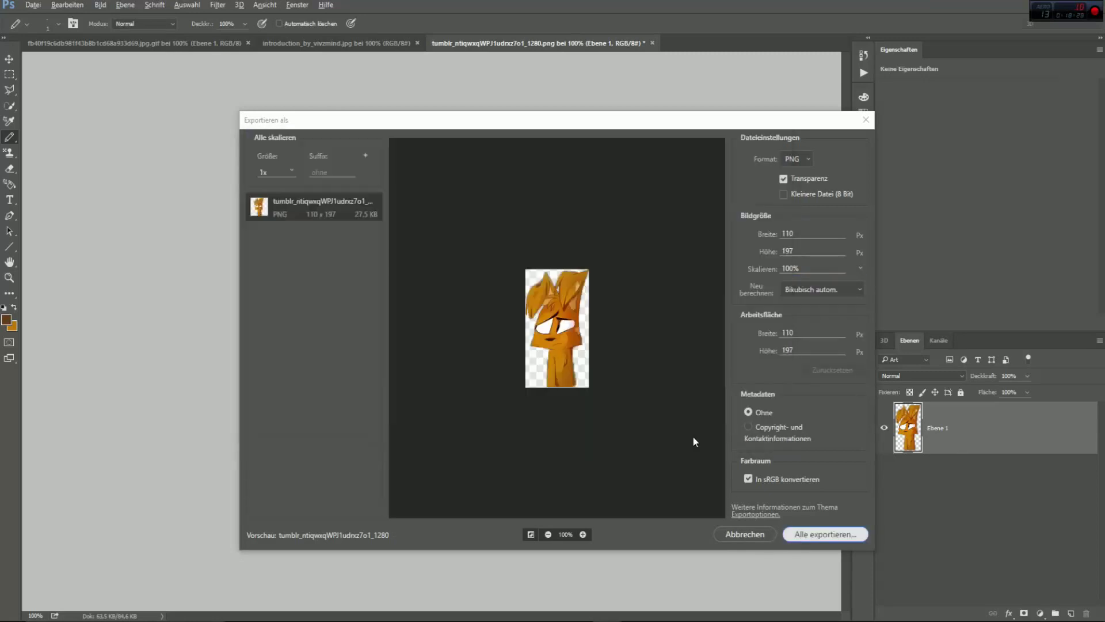
pyautogui.hotkey('ctrl', 'w')
pyautogui.click(593, 249)
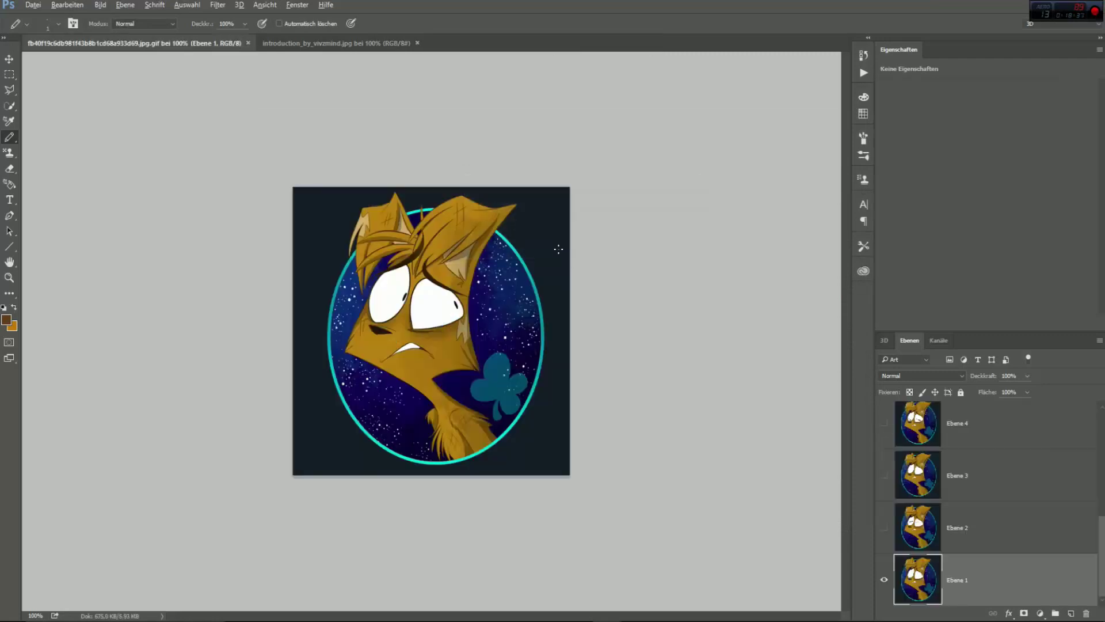
# Examine the GIF's frame layers up to Ebene 9 by selecting them and toggling their visibility
pyautogui.scroll(2, 1007, 444)
pyautogui.scroll(-1, 987, 542)
pyautogui.click(987, 541)
pyautogui.click(991, 488)
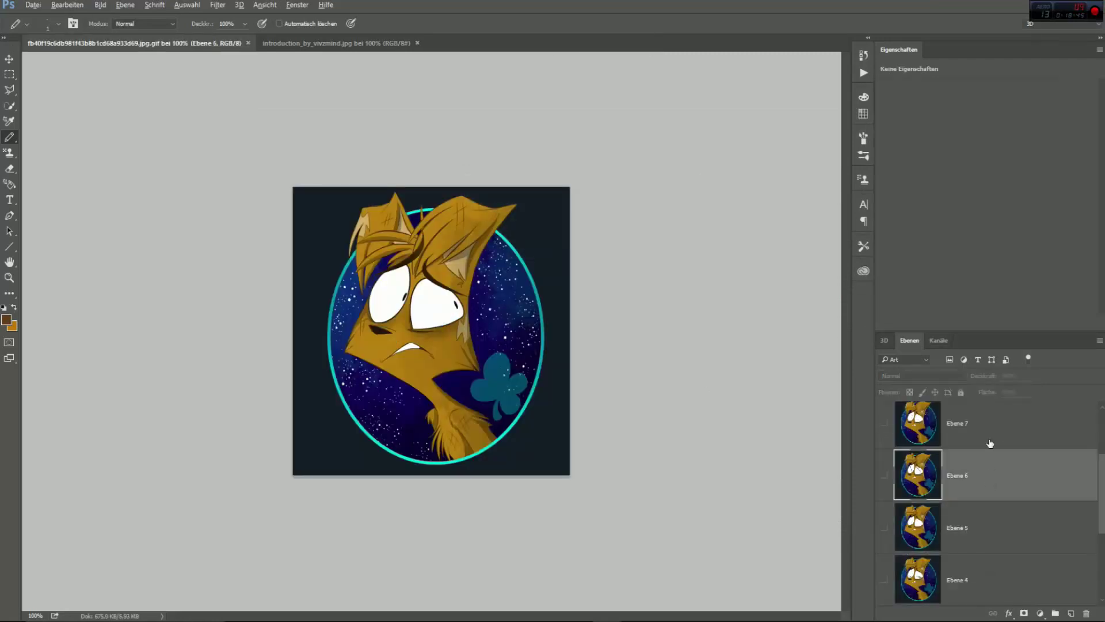
pyautogui.click(989, 441)
pyautogui.click(884, 480)
pyautogui.click(883, 480)
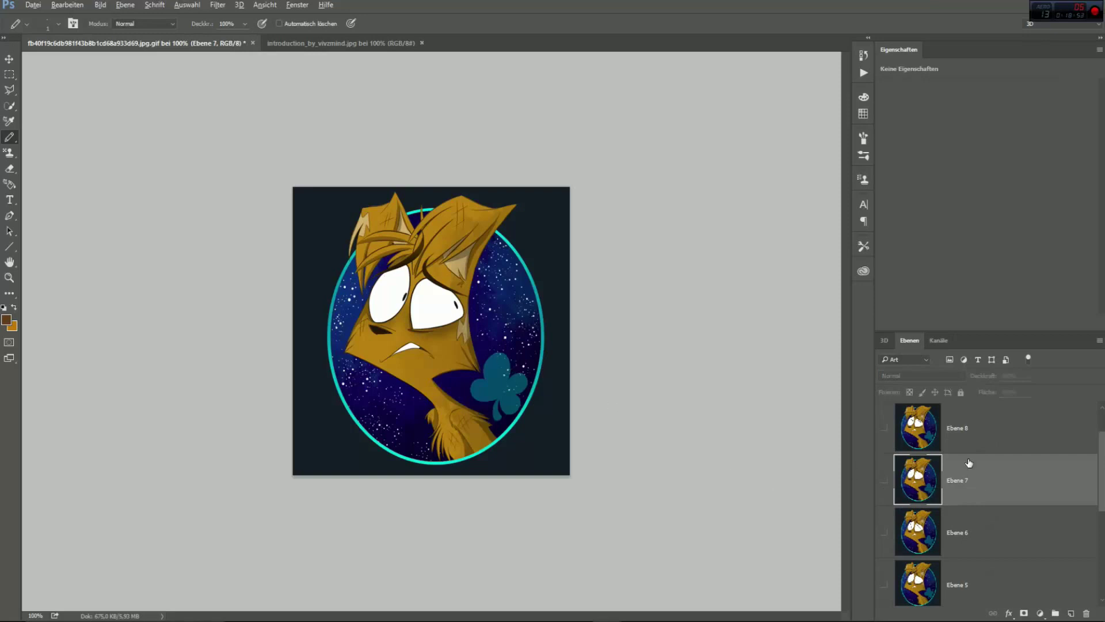
pyautogui.scroll(1, 969, 459)
pyautogui.click(977, 433)
pyautogui.click(884, 429)
pyautogui.scroll(-5, 885, 429)
pyautogui.scroll(5, 884, 428)
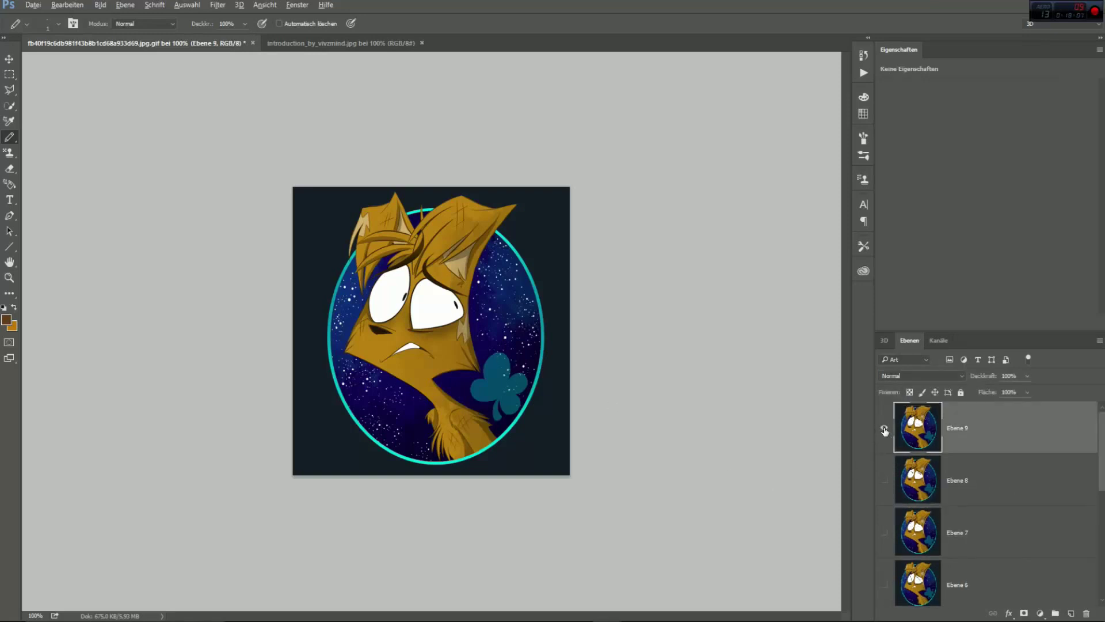
pyautogui.click(884, 429)
# Delete the layers Ebene 9 down to Ebene 2, keeping only Ebene 1
pyautogui.rightClick(996, 429)
pyautogui.click(923, 139)
pyautogui.click(529, 240)
pyautogui.rightClick(996, 428)
pyautogui.click(887, 148)
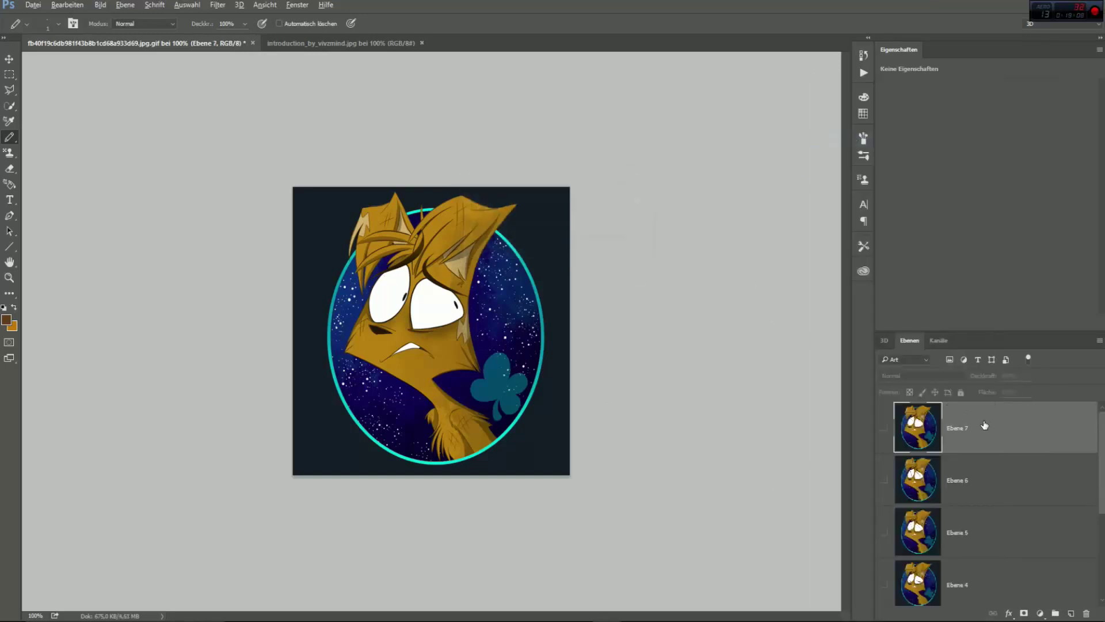
pyautogui.press('Delete')
pyautogui.press('Delete')
pyautogui.press('Delete')
pyautogui.press('Delete')
pyautogui.press('Delete')
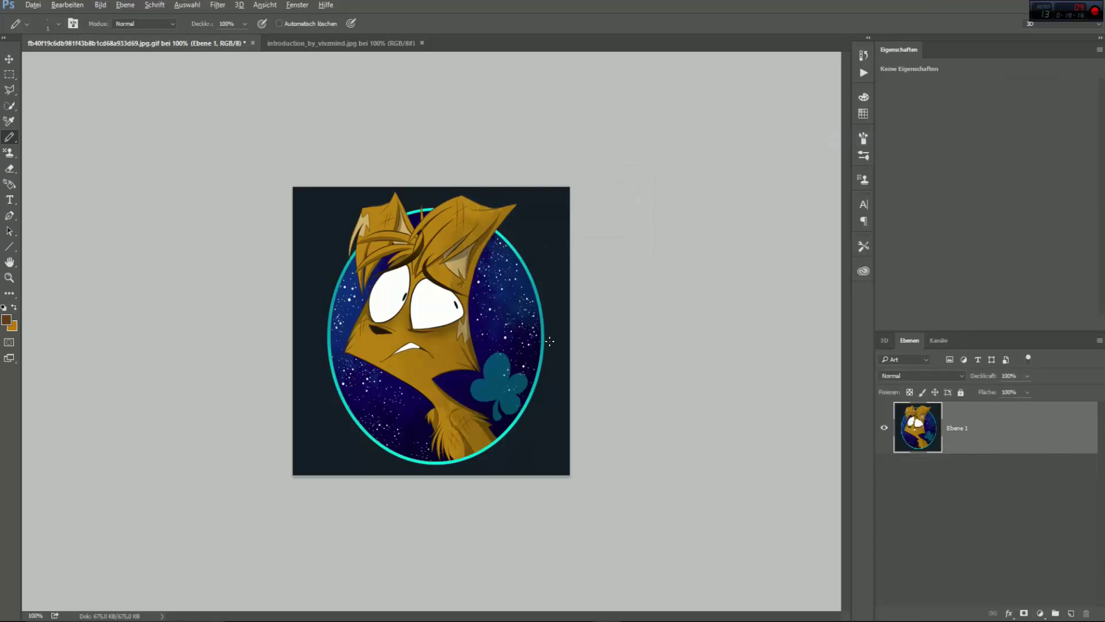
# Select the dog's ear, hair, eye and face areas with additive Magic Wand picks
pyautogui.rightClick(10, 106)
pyautogui.click(64, 123)
pyautogui.click(380, 219)
pyautogui.keyDown('shift'); pyautogui.click(381, 241); pyautogui.keyUp('shift')
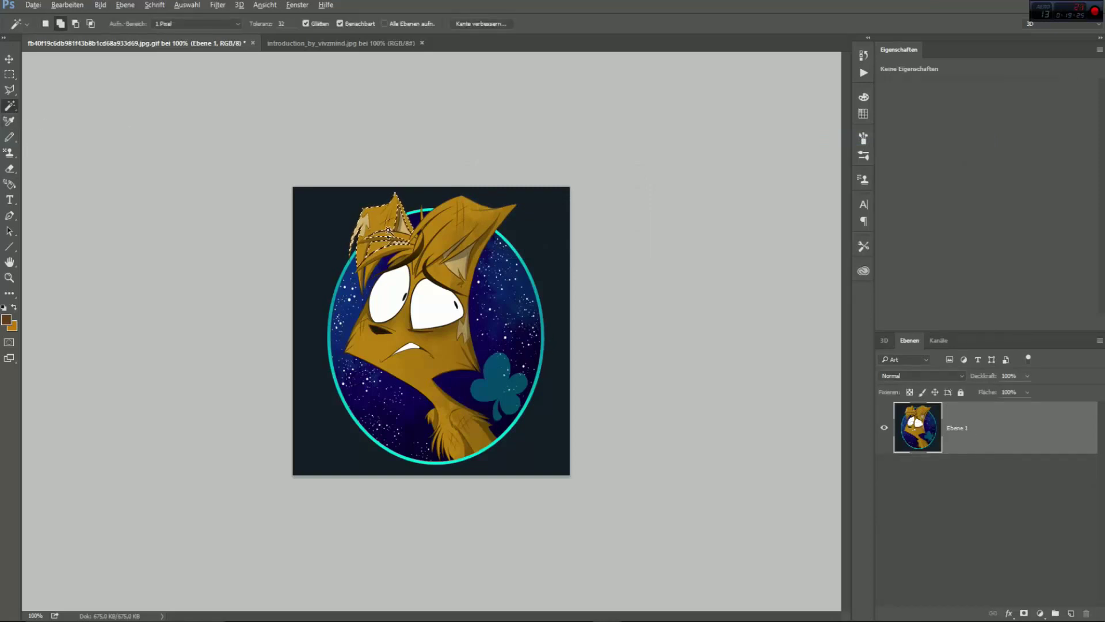
pyautogui.keyDown('shift'); pyautogui.click(460, 224); pyautogui.keyUp('shift')
pyautogui.keyDown('shift'); pyautogui.click(435, 308); pyautogui.keyUp('shift')
pyautogui.keyDown('shift'); pyautogui.click(444, 340); pyautogui.keyUp('shift')
# Extend the selection over the character's ears, hair, face and chest fur using the Quick Selection tool with a brush of about 27 px
pyautogui.rightClick(10, 106)
pyautogui.click(60, 111)
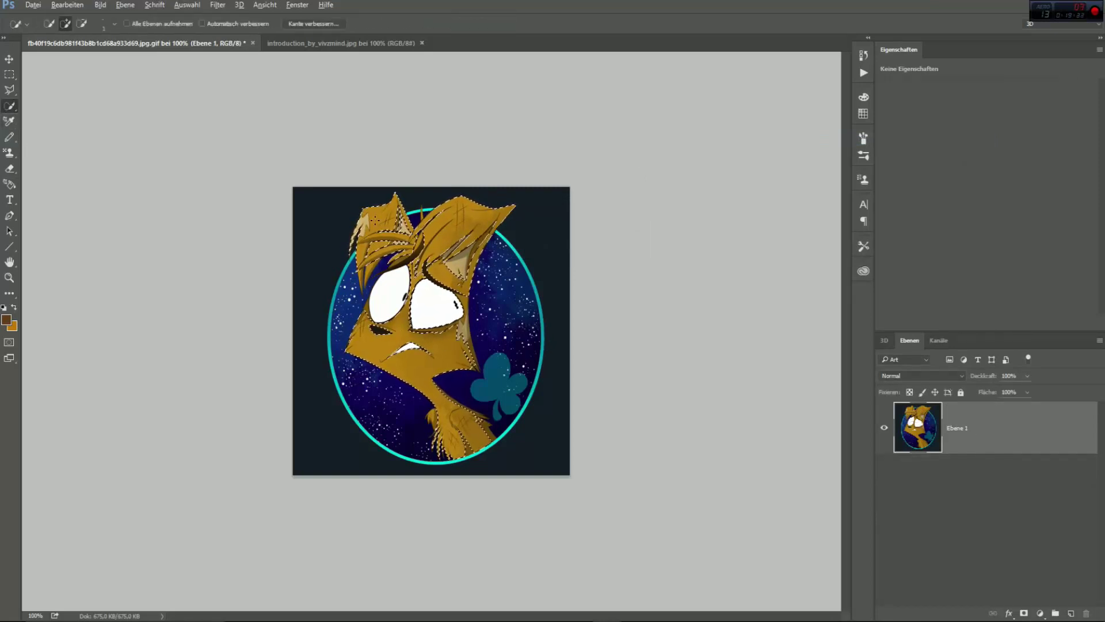
pyautogui.click(115, 25)
pyautogui.moveTo(52, 58); pyautogui.dragTo(85, 58)
pyautogui.click(237, 188)
pyautogui.click(67, 5)
pyautogui.click(81, 39)
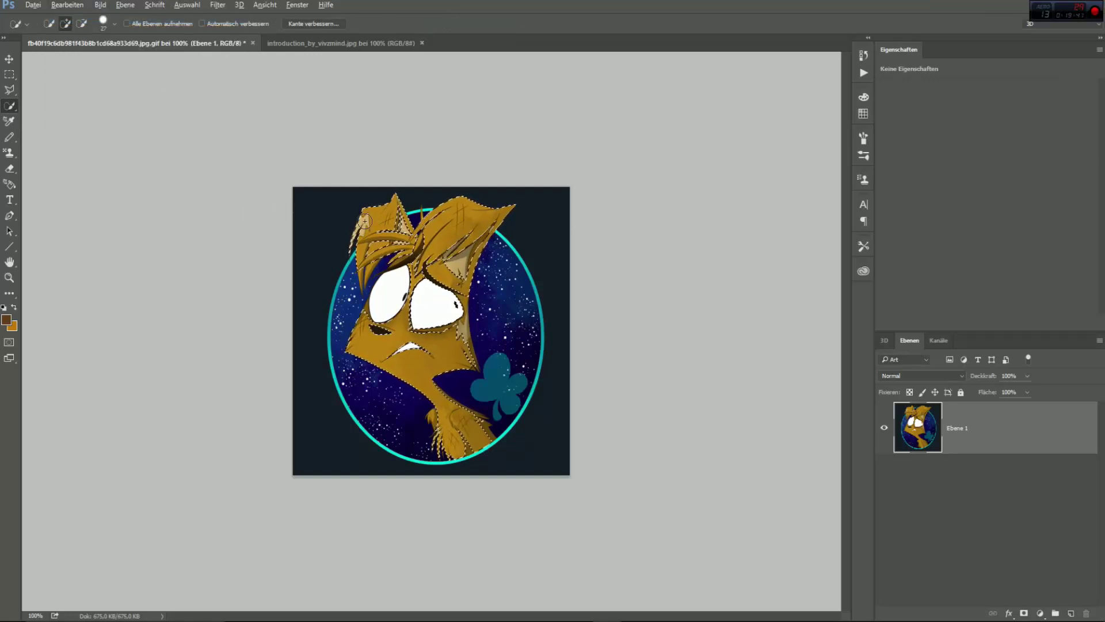
pyautogui.moveTo(365, 221)
pyautogui.mouseDown()
pyautogui.moveTo(431, 265)
pyautogui.moveTo(484, 235)
pyautogui.mouseUp()
pyautogui.moveTo(430, 314)
pyautogui.mouseDown()
pyautogui.moveTo(441, 289)
pyautogui.moveTo(460, 341)
pyautogui.moveTo(392, 343)
pyautogui.mouseUp()
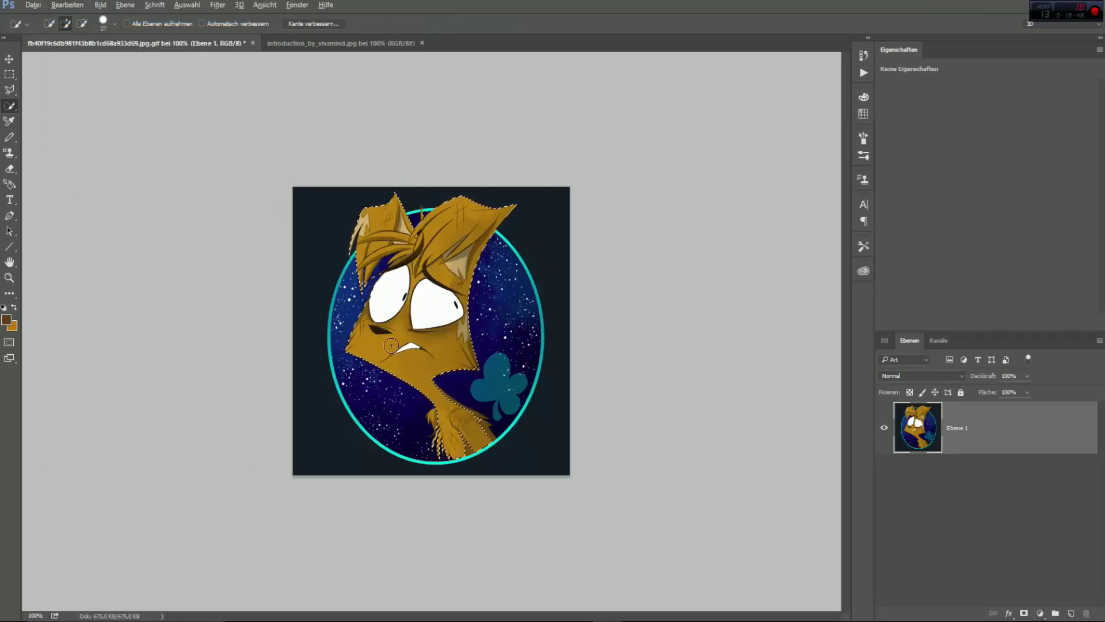
pyautogui.moveTo(475, 437); pyautogui.dragTo(440, 422)
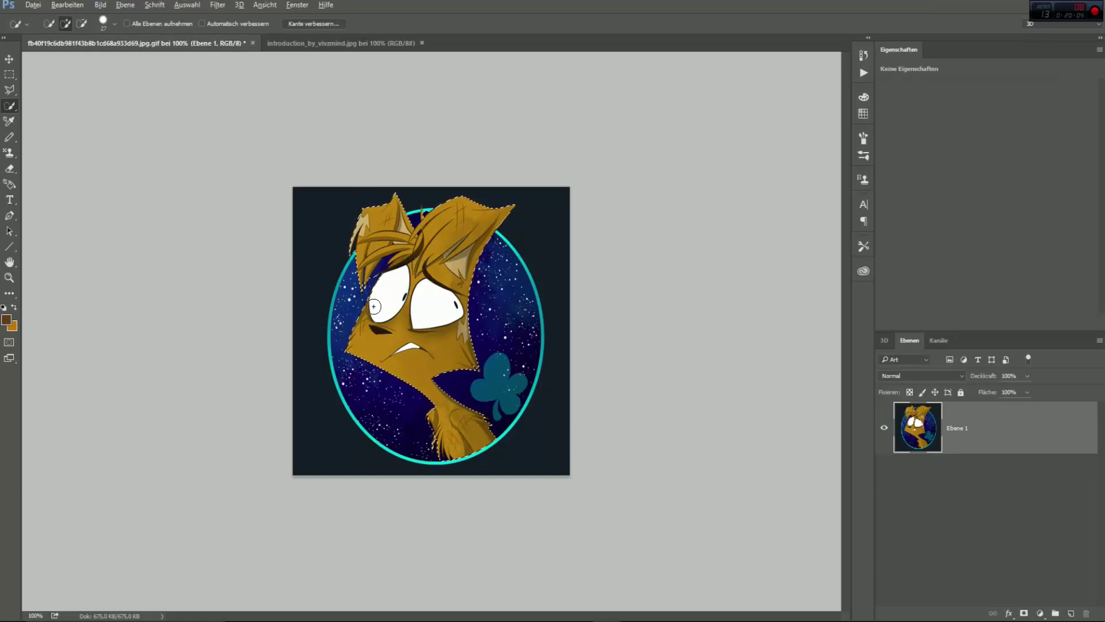
# Cut the selection onto a new layer, preview it with Ebene 1 hidden, and undo the cut
pyautogui.hotkey('ctrl', 'j')
pyautogui.click(885, 481)
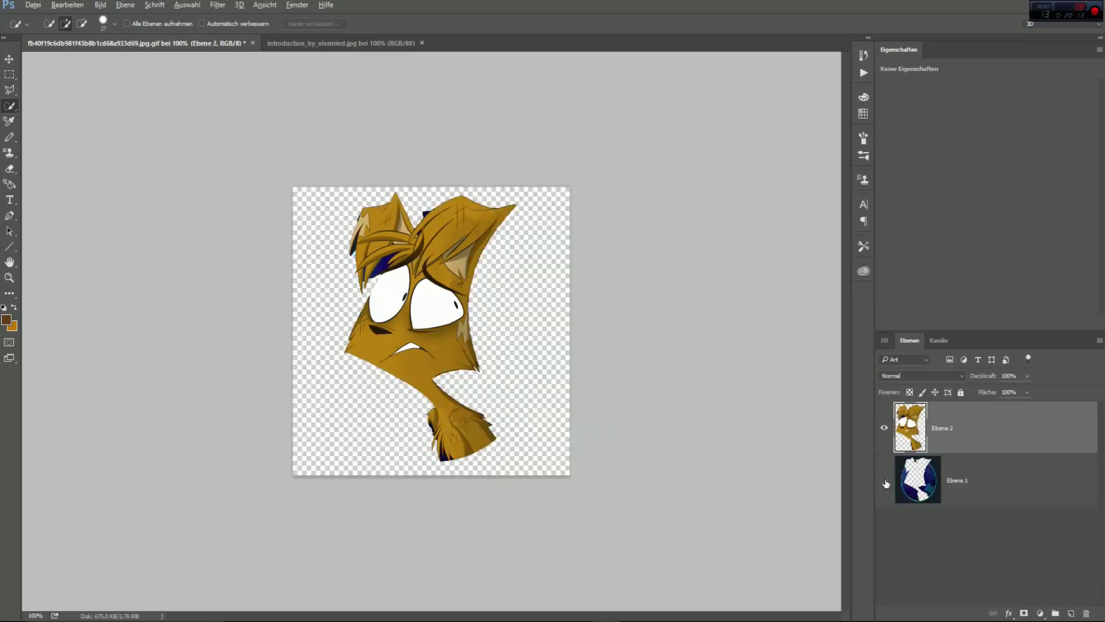
pyautogui.click(885, 482)
pyautogui.hotkey('ctrl', 'z')
# Subtract the blue background beneath the hair strands from the selection at 500% zoom, using a 3 px Quick Selection brush
pyautogui.click(82, 23)
pyautogui.click(115, 23)
pyautogui.moveTo(66, 57); pyautogui.dragTo(60, 60)
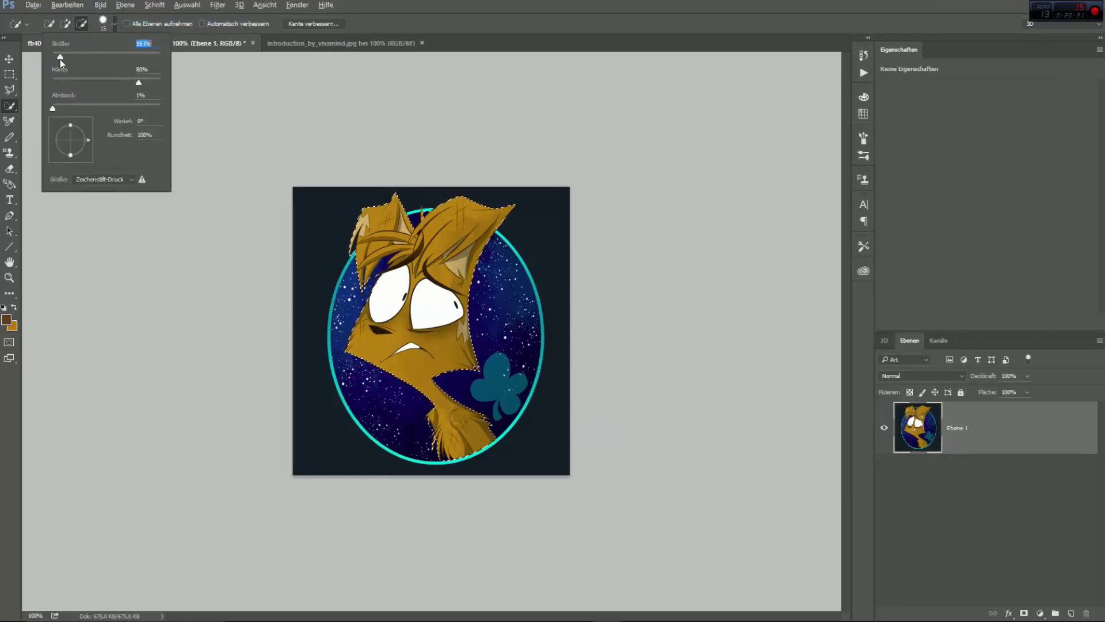
pyautogui.click(659, 384)
pyautogui.moveTo(41, 614); pyautogui.dragTo(25, 615)
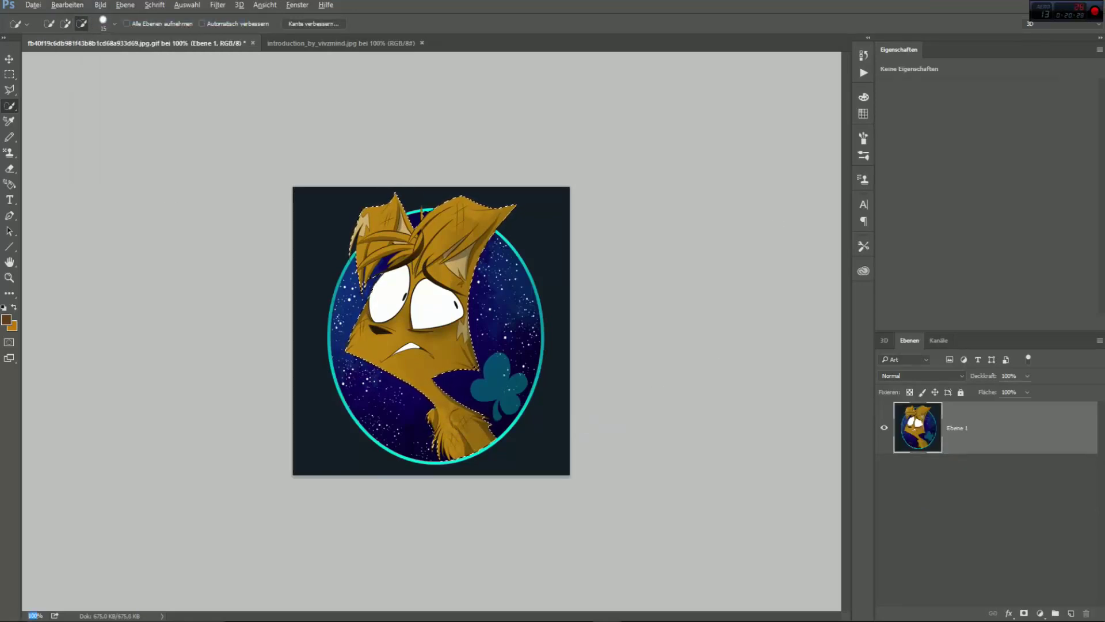
pyautogui.write('500')
pyautogui.press('Return')
pyautogui.moveTo(847, 305); pyautogui.dragTo(847, 200)
pyautogui.click(116, 24)
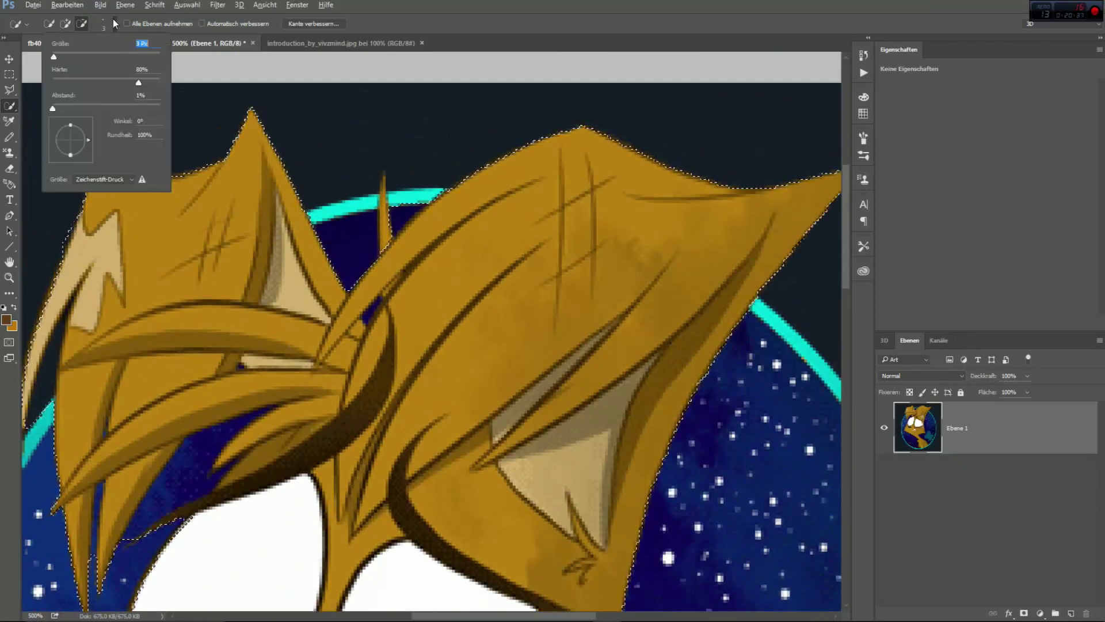
pyautogui.write('3')
pyautogui.press('Return')
pyautogui.click(400, 214)
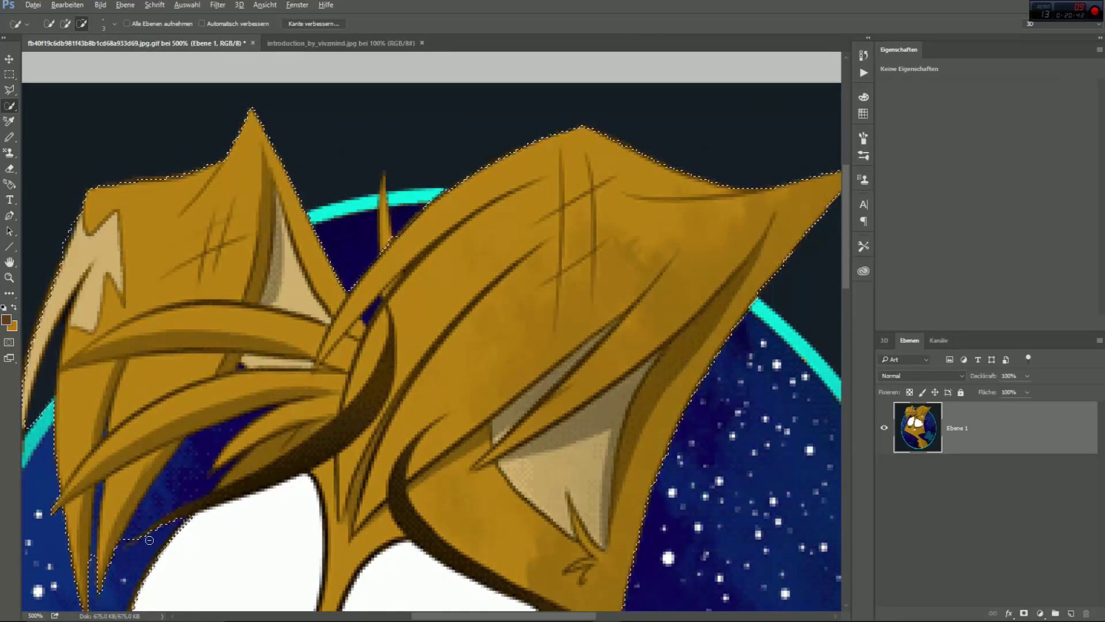
pyautogui.click(167, 489)
pyautogui.click(222, 434)
# Subtract the remaining narrow gaps between the hair strands and eyebrow using the smallest Quick Selection brush size
pyautogui.click(115, 24)
pyautogui.moveTo(54, 57); pyautogui.dragTo(1, 69)
pyautogui.press('Return')
pyautogui.click(241, 366)
pyautogui.click(255, 419)
pyautogui.click(141, 525)
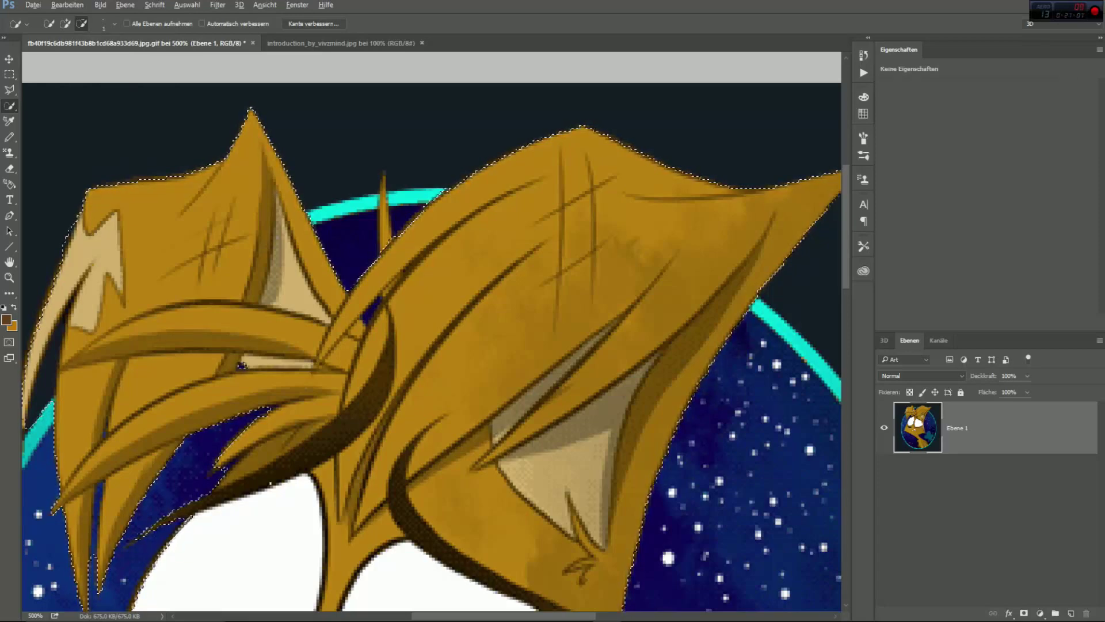
# Refine the selection along the chest fur, subtracting background between the tufts and adding the missing strand tips
pyautogui.scroll(-5, 335, 504)
pyautogui.scroll(-4, 335, 504)
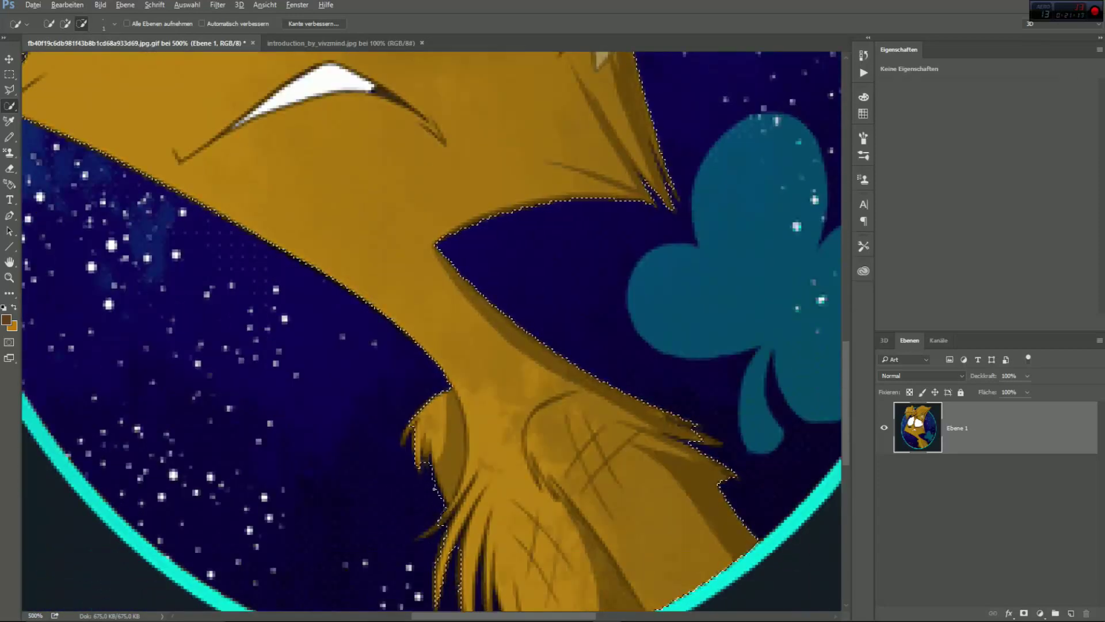
pyautogui.scroll(-2, 430, 475)
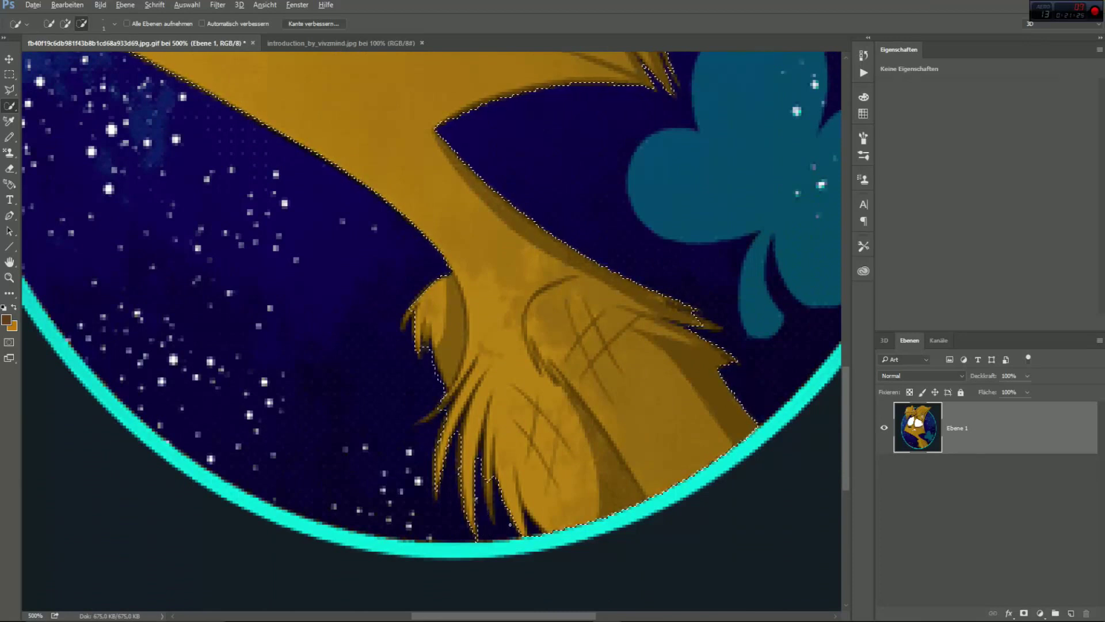
pyautogui.keyDown('alt'); pyautogui.click(531, 528); pyautogui.keyUp('alt')
pyautogui.moveTo(490, 489); pyautogui.dragTo(493, 522)
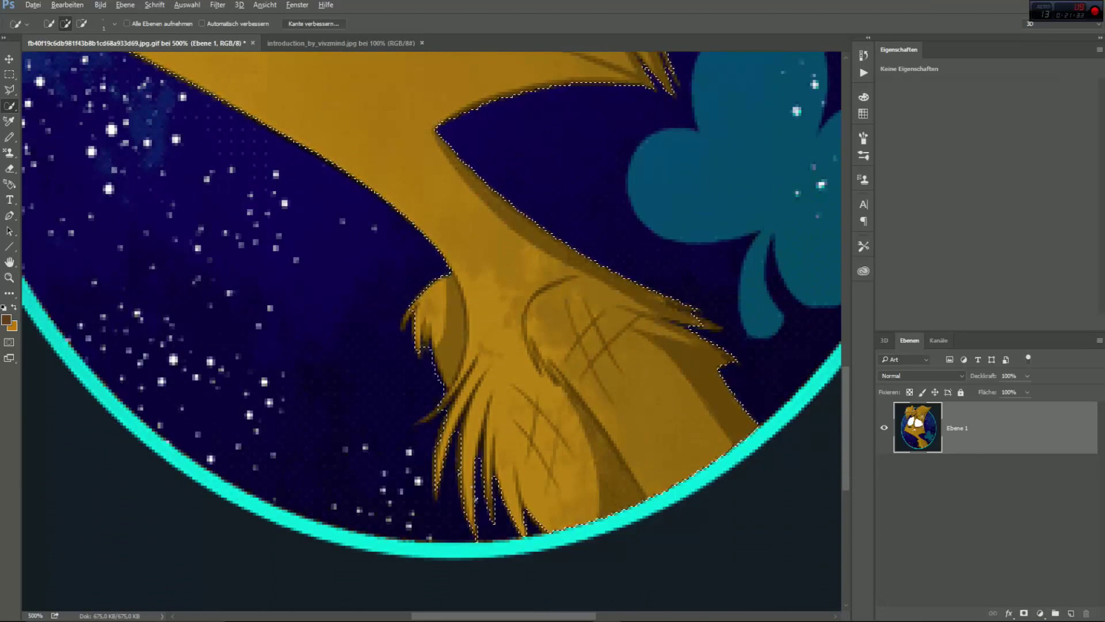
pyautogui.scroll(-1, 453, 411)
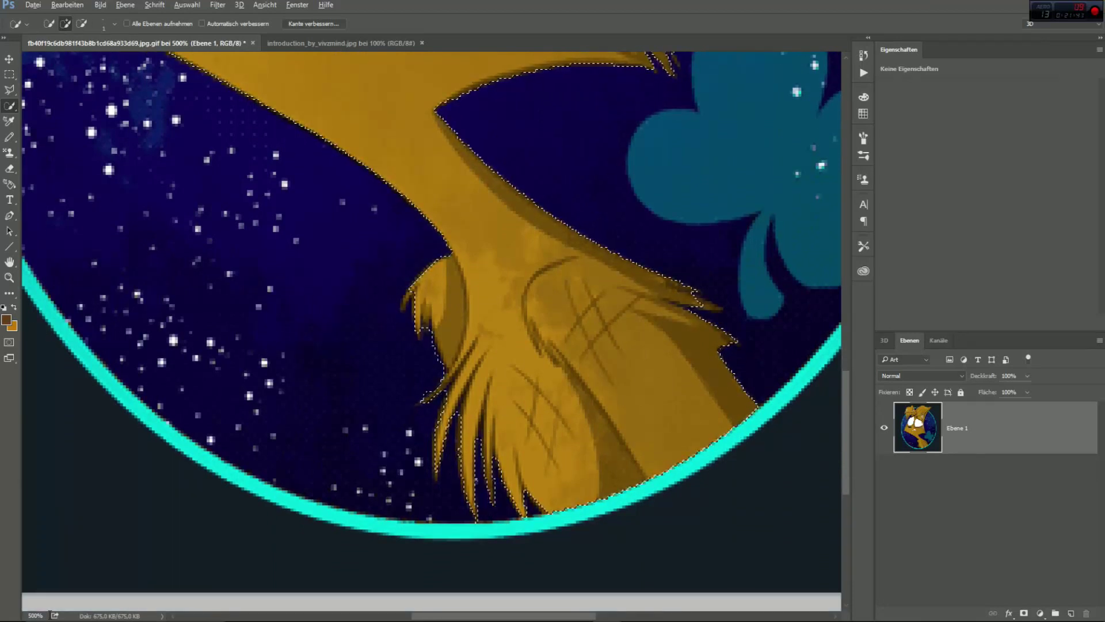
# Cut the refined selection onto a new layer, preview it at 100% with Ebene 1 hidden, and undo the cut
pyautogui.hotkey('ctrl', '1')
pyautogui.hotkey('ctrl', 'shift', 'j')
pyautogui.click(885, 480)
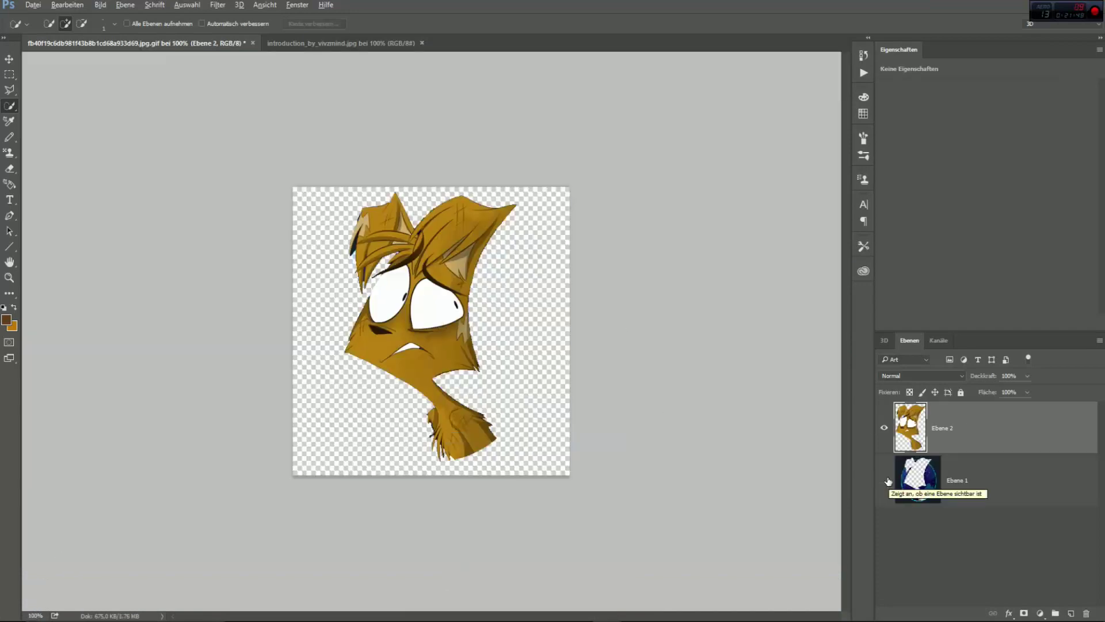
pyautogui.click(885, 480)
pyautogui.click(68, 6)
pyautogui.click(81, 43)
# Clean up the selection edges between the hanging hair strands and around the chest fur at 500% zoom
pyautogui.doubleClick(36, 615)
pyautogui.write('500')
pyautogui.press('Return')
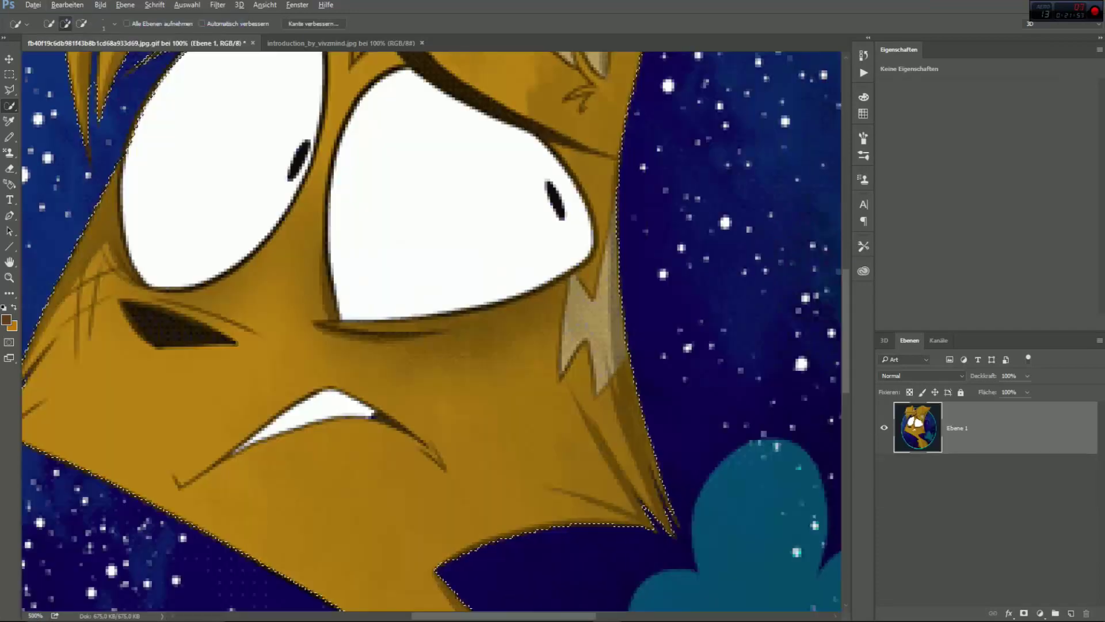
pyautogui.scroll(2, 432, 331)
pyautogui.keyDown('alt'); pyautogui.click(100, 146); pyautogui.keyUp('alt')
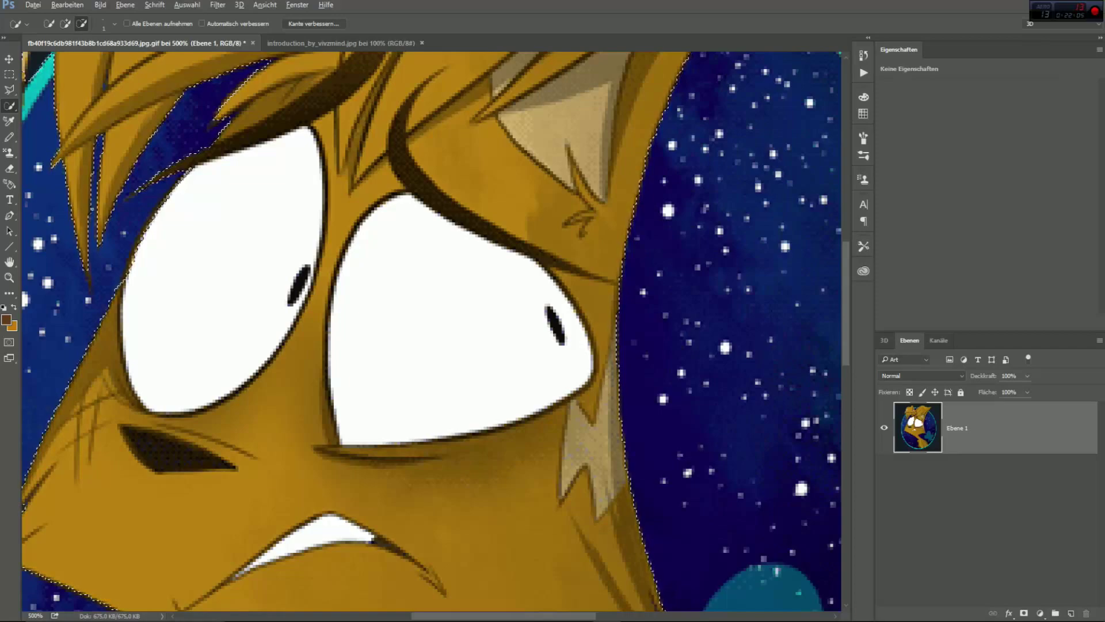
pyautogui.scroll(5, 241, 259)
pyautogui.scroll(-13, 242, 259)
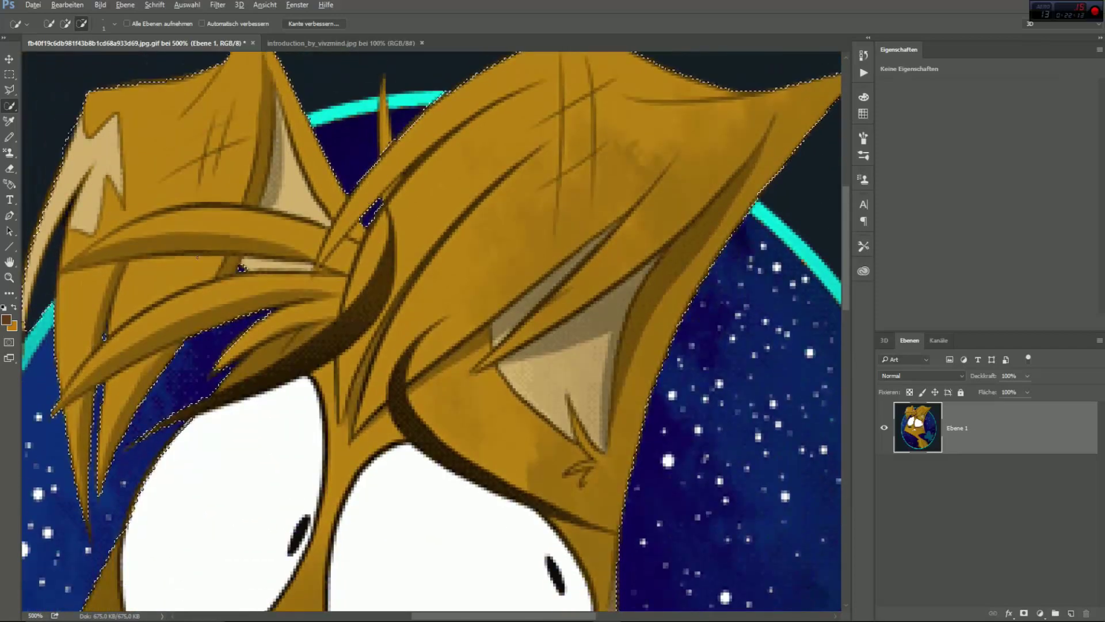
pyautogui.scroll(-2, 555, 410)
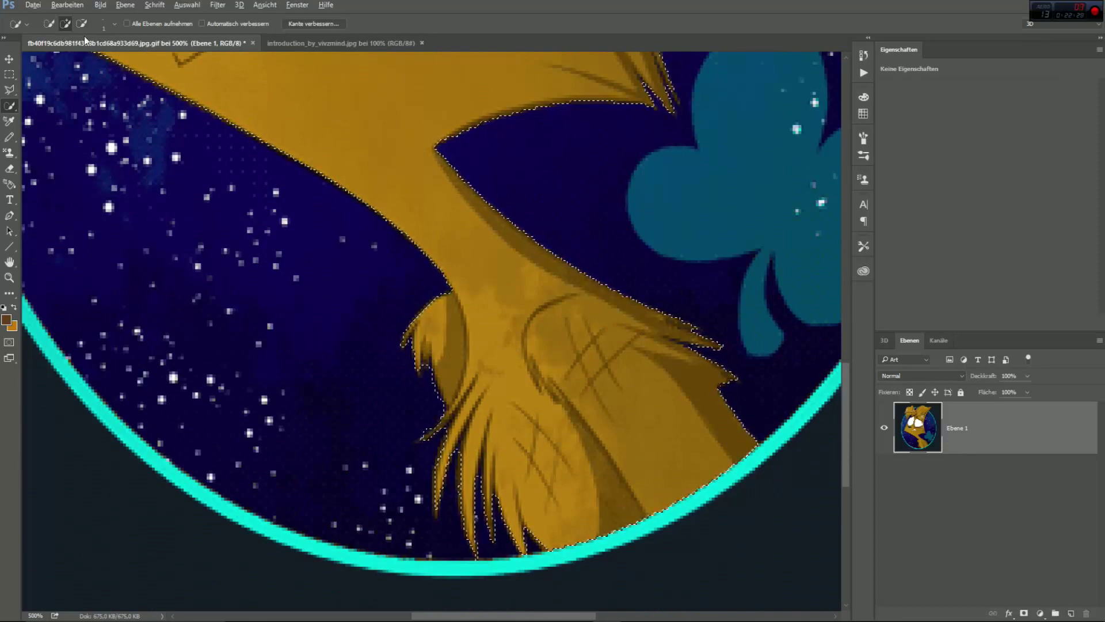
# Cut the selection onto its own layer and hide Ebene 1 to inspect the cutout's edges
pyautogui.rightClick(530, 385)
pyautogui.click(583, 225)
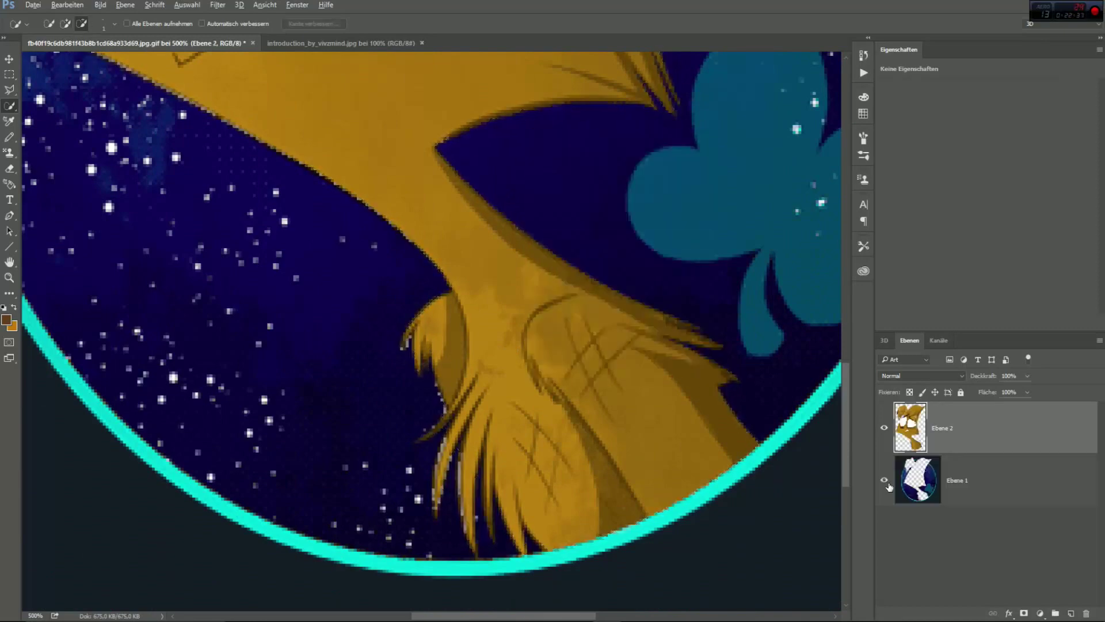
pyautogui.click(885, 479)
pyautogui.scroll(10, 431, 331)
pyautogui.scroll(8, 367, 434)
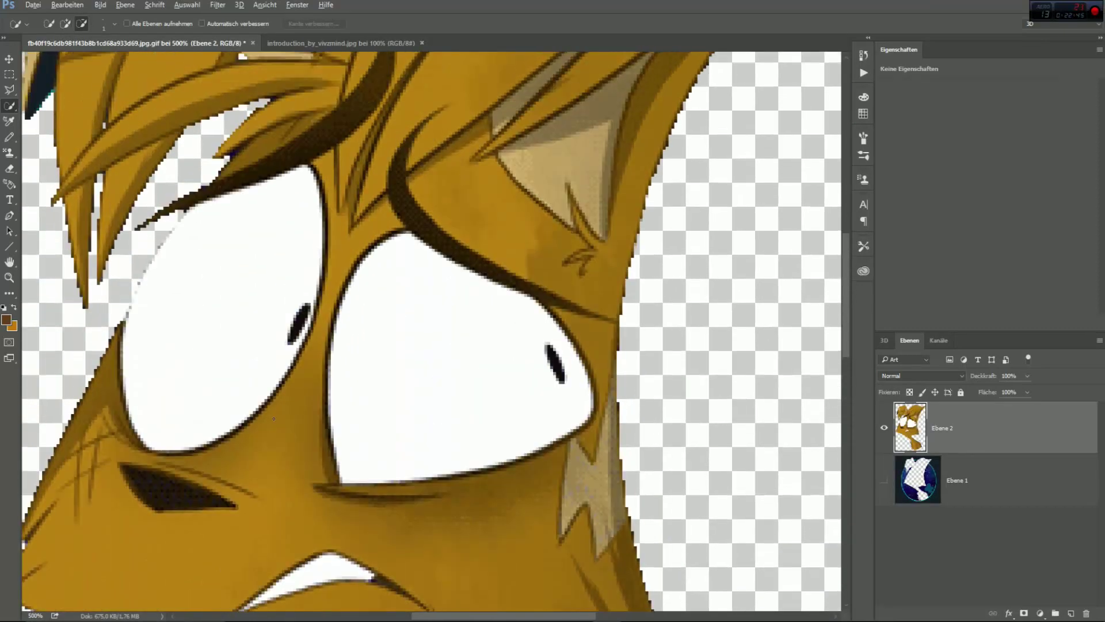
# Close the layer style options without changes and undo the cut to bring the selection back
pyautogui.rightClick(83, 426)
pyautogui.click(172, 214)
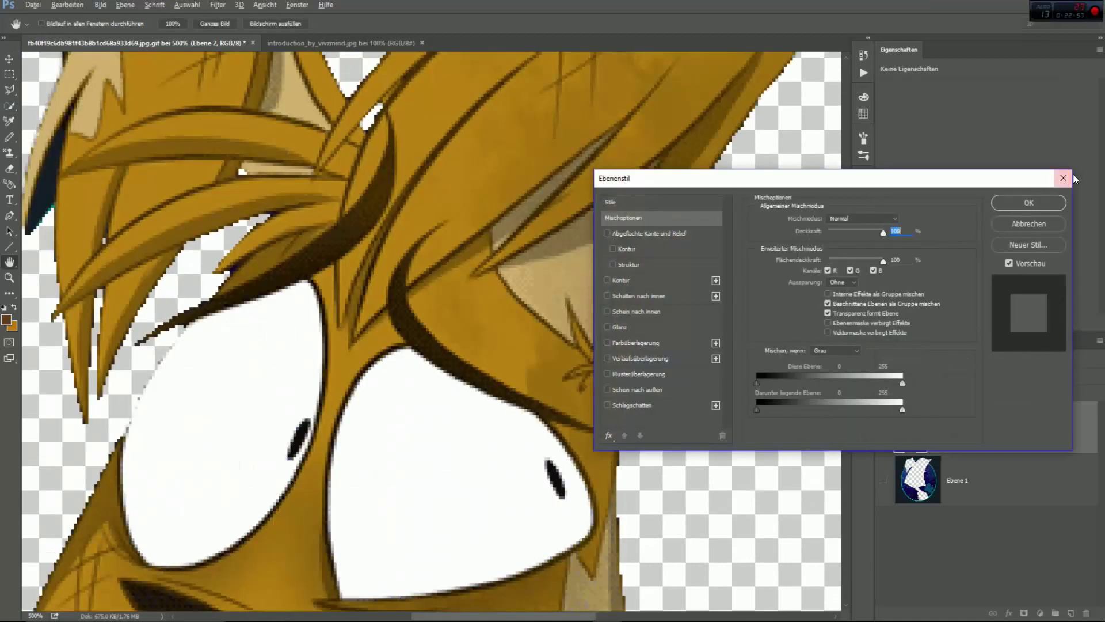
pyautogui.click(1063, 178)
pyautogui.press('w')
pyautogui.scroll(-1, 152, 379)
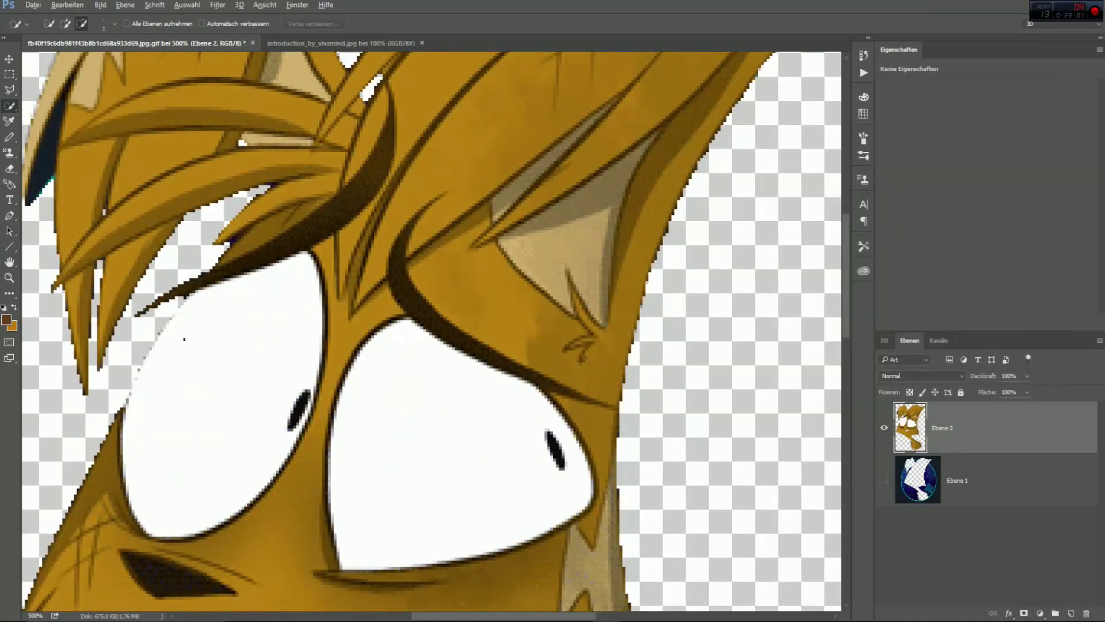
pyautogui.click(67, 4)
pyautogui.click(86, 16)
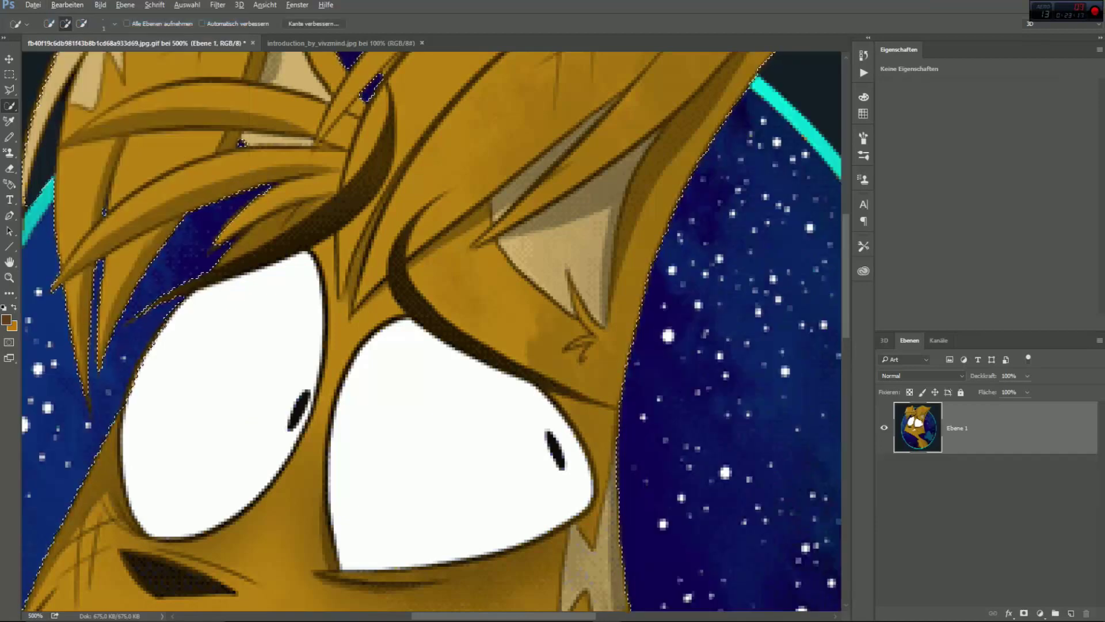
# Cut the selection onto a new layer and hide it to inspect the background for leftover character pixels
pyautogui.rightClick(216, 333)
pyautogui.click(311, 471)
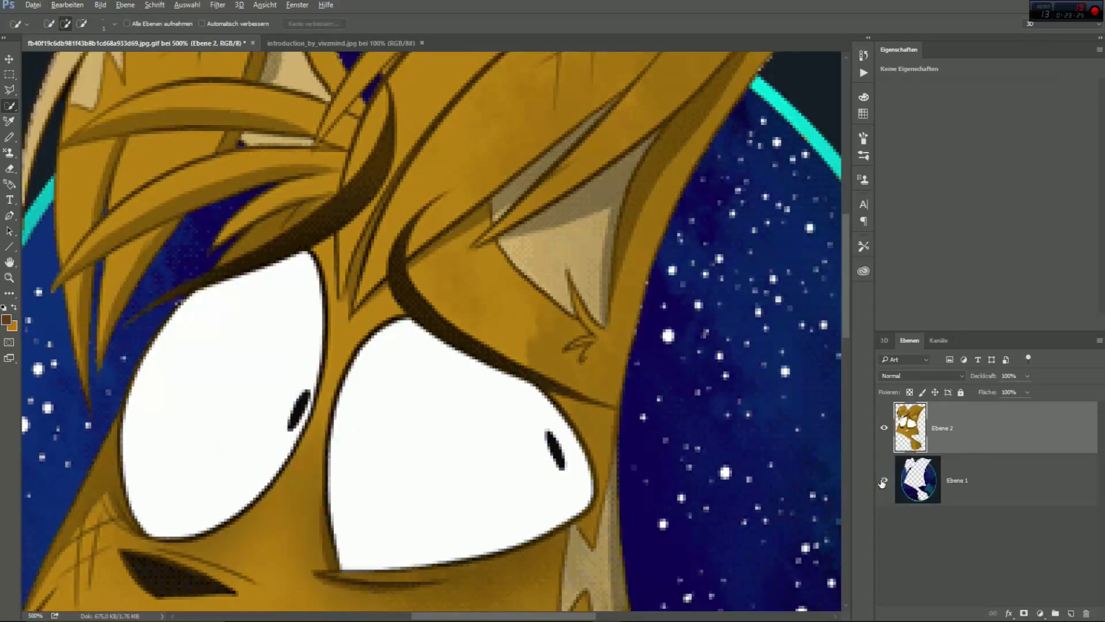
pyautogui.click(884, 428)
pyautogui.scroll(-20, 241, 357)
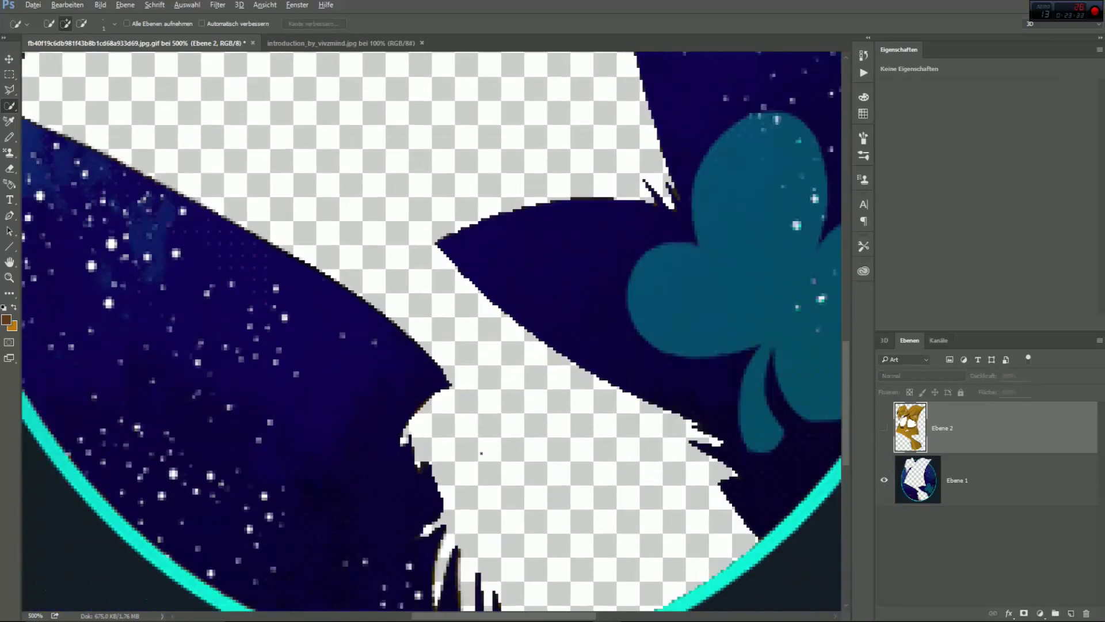
pyautogui.scroll(15, 241, 357)
pyautogui.moveTo(498, 617); pyautogui.dragTo(496, 620)
pyautogui.scroll(10, 636, 385)
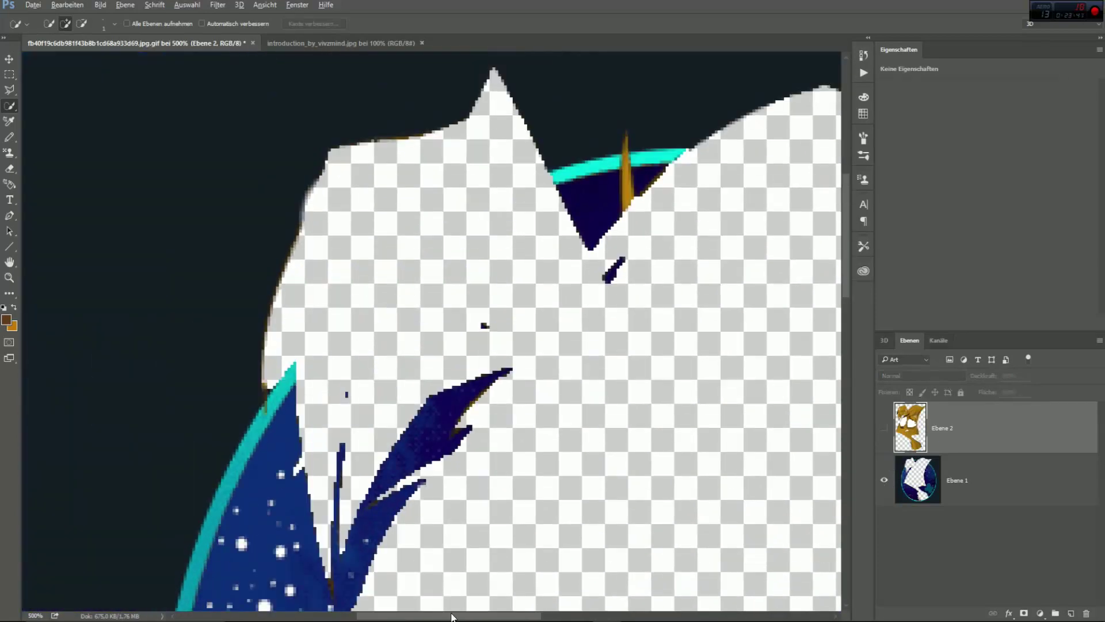
# Return to 100% zoom, show the character layer Ebene 2 again, and delete the background layer Ebene 1
pyautogui.write('100')
pyautogui.press('Return')
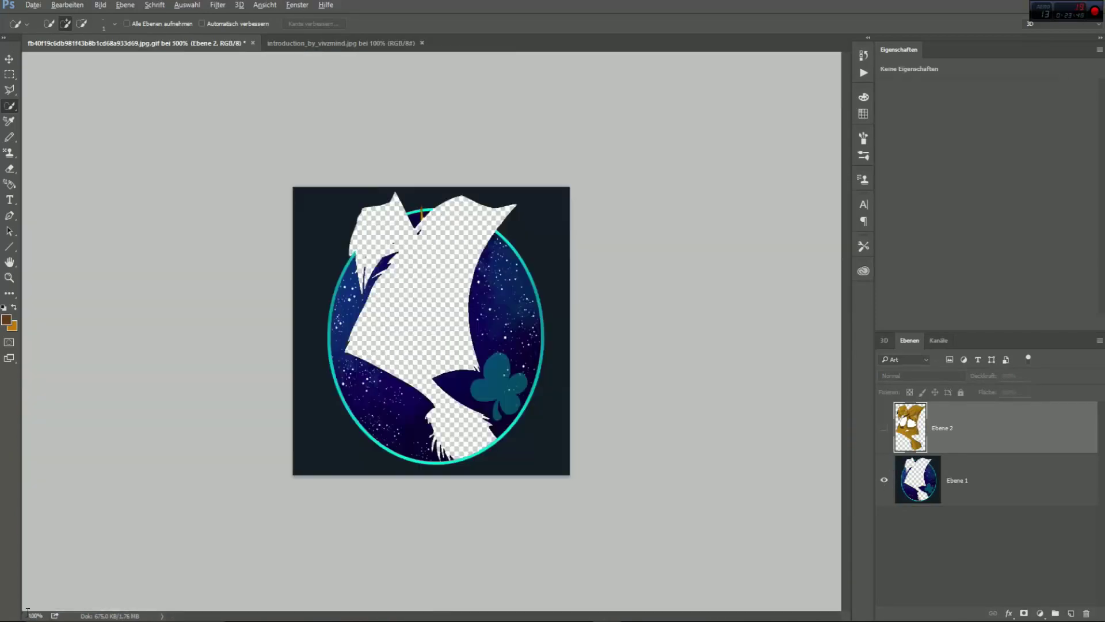
pyautogui.click(884, 430)
pyautogui.rightClick(964, 471)
pyautogui.click(852, 141)
pyautogui.click(525, 231)
# Trim the canvas to the character by removing the surrounding transparent pixels
pyautogui.click(72, 5)
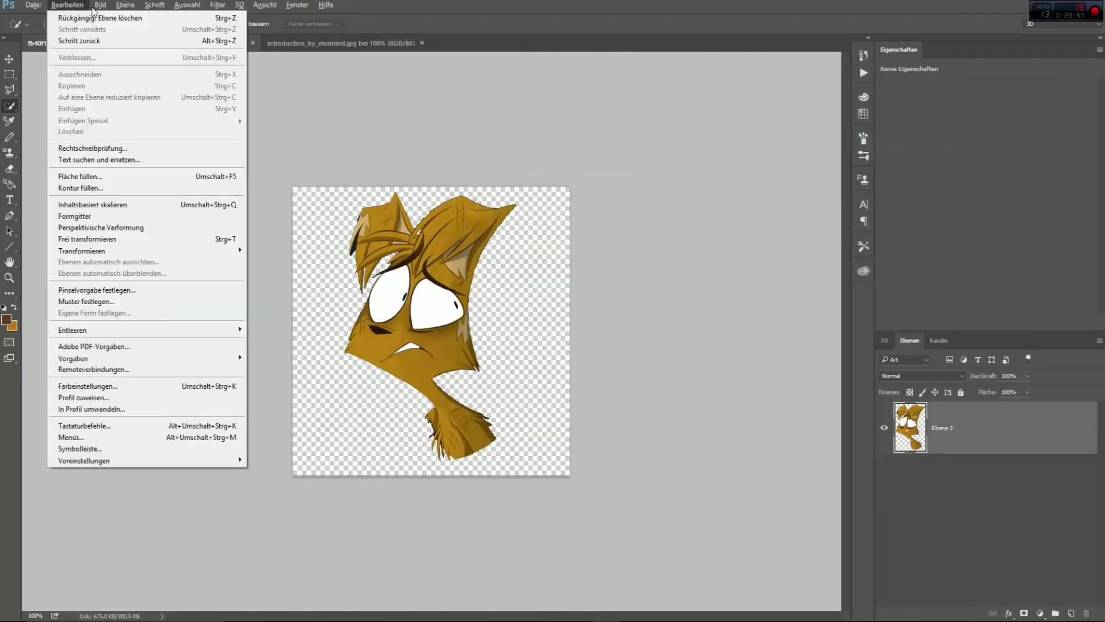
pyautogui.moveTo(100, 6)
pyautogui.click(124, 133)
pyautogui.click(608, 186)
# Export the cutout as SfP-Jack-3.png into the Sucker for Pain folder and close the document without saving
pyautogui.click(33, 5)
pyautogui.moveTo(64, 179)
pyautogui.click(245, 180)
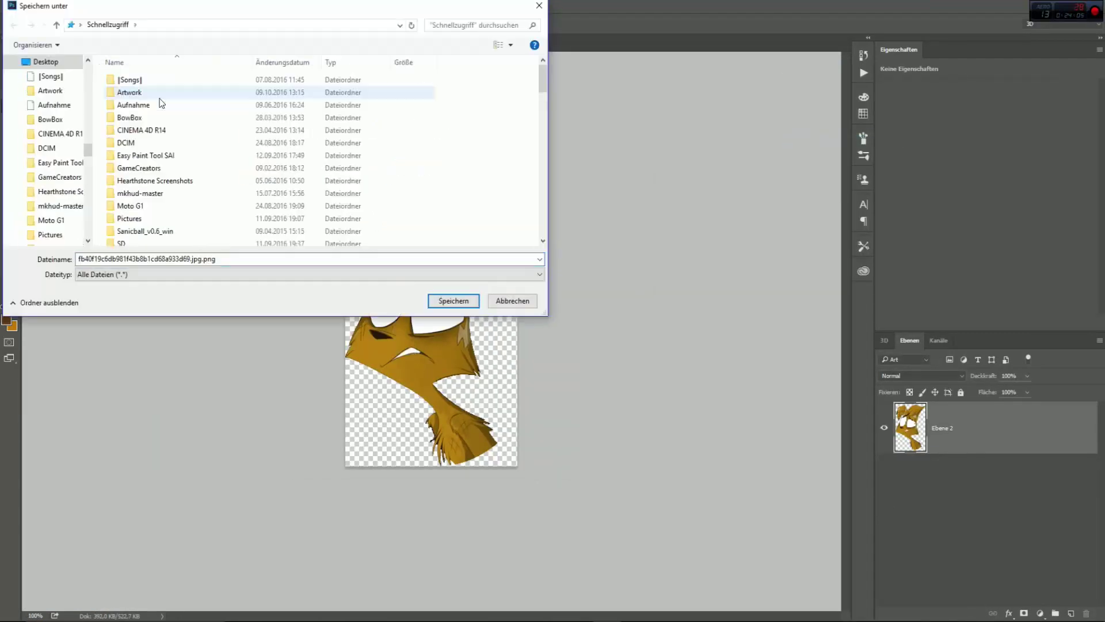
pyautogui.doubleClick(156, 190)
pyautogui.click(195, 97)
pyautogui.click(109, 259)
pyautogui.press('BackSpace')
pyautogui.write('3')
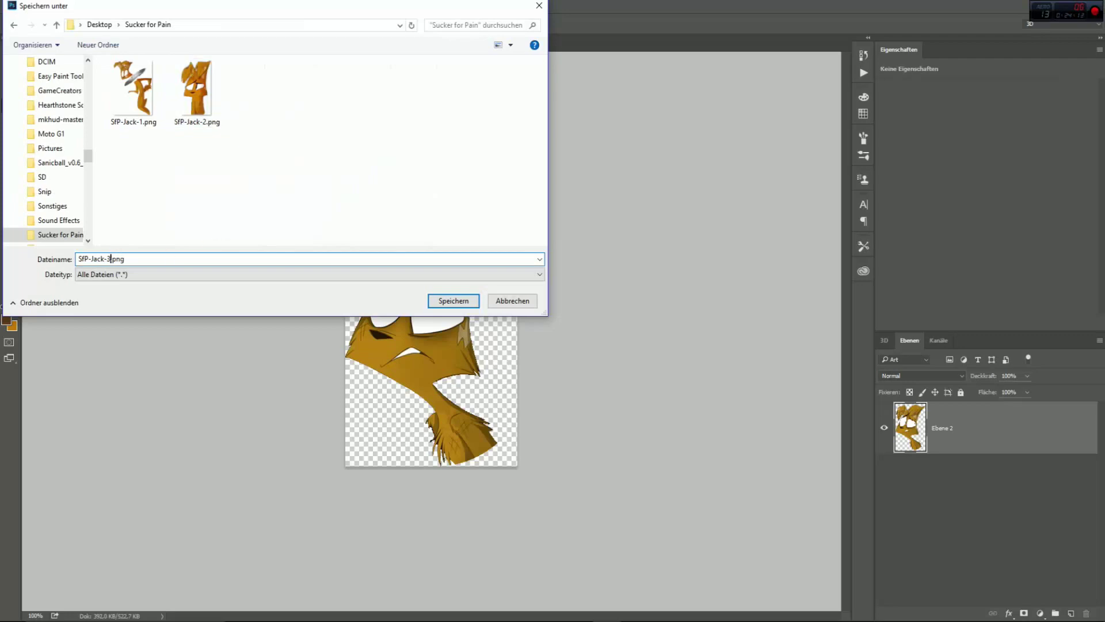
pyautogui.press('Return')
pyautogui.click(253, 43)
pyautogui.click(588, 249)
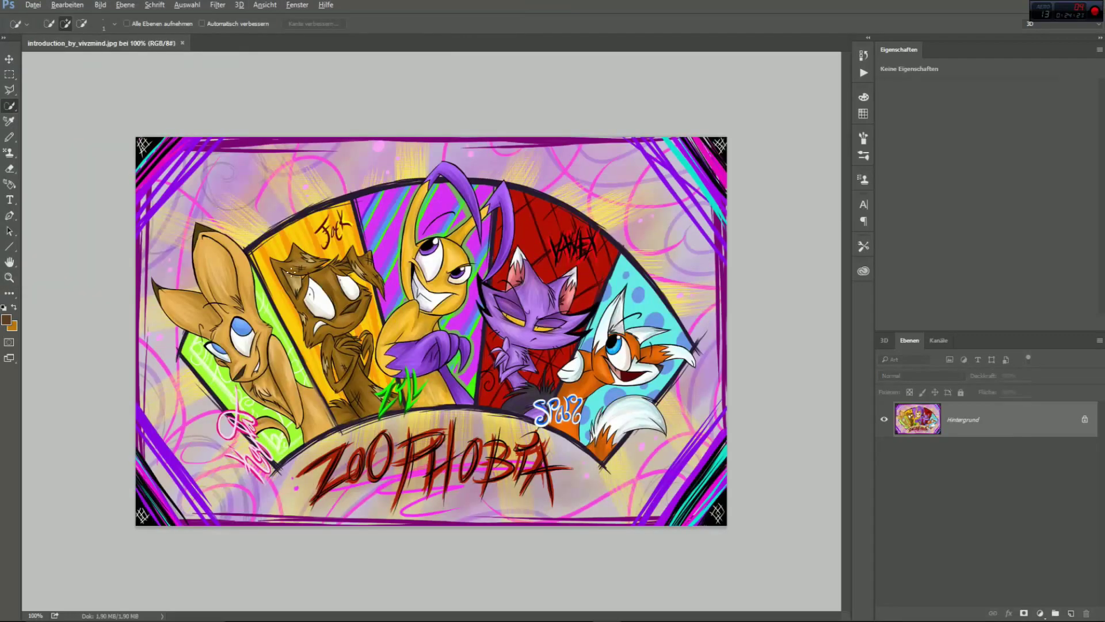
# Zoom the Zoophobia picture to 300% and select the dark brown character's ear with the Magic Wand
pyautogui.moveTo(41, 616); pyautogui.dragTo(26, 615)
pyautogui.write('300')
pyautogui.press('Return')
pyautogui.moveTo(490, 616); pyautogui.dragTo(424, 616)
pyautogui.rightClick(10, 107)
pyautogui.click(72, 117)
pyautogui.click(375, 118)
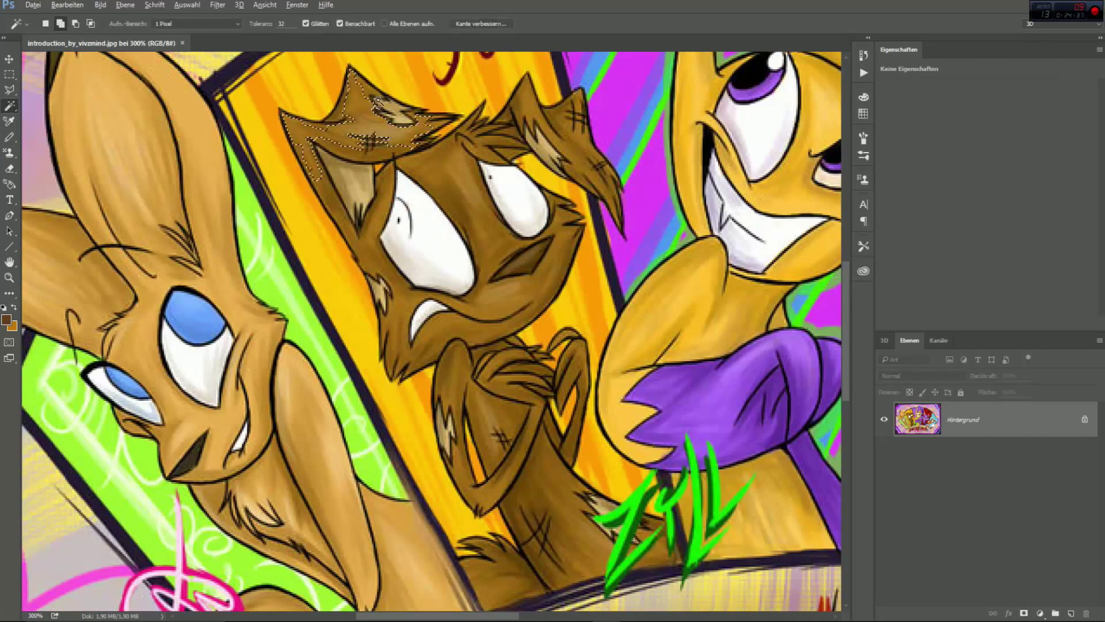
# Extend the selection from the ear over the dark brown character's head and body with the Quick Selection tool, reducing the brush for the body
pyautogui.rightClick(9, 107)
pyautogui.click(51, 107)
pyautogui.click(114, 24)
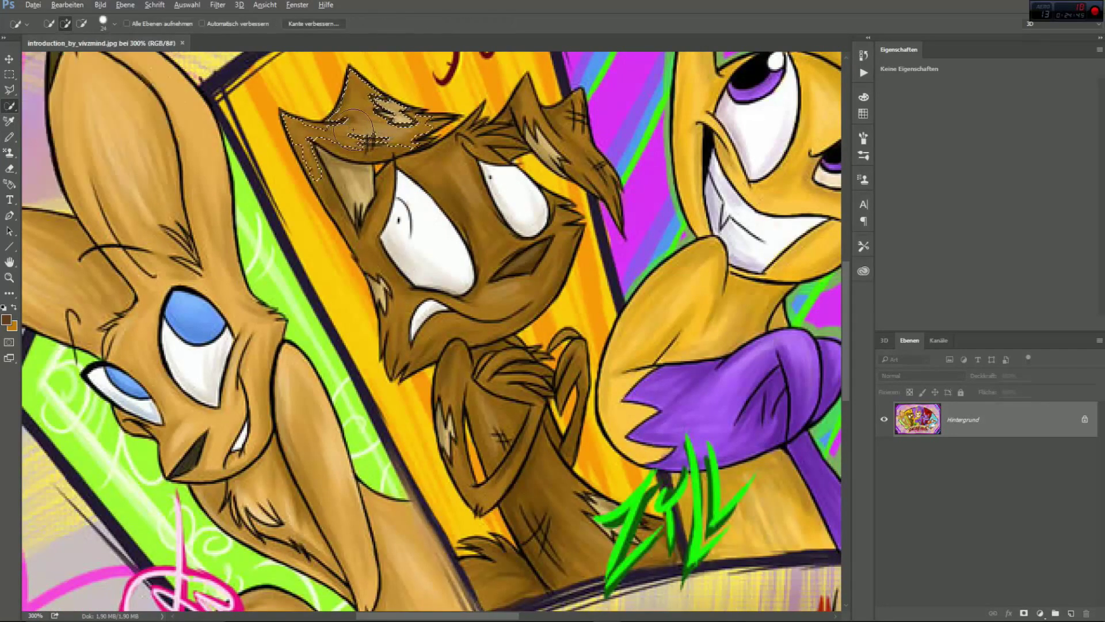
pyautogui.moveTo(360, 126)
pyautogui.mouseDown()
pyautogui.moveTo(480, 180)
pyautogui.moveTo(484, 311)
pyautogui.mouseUp()
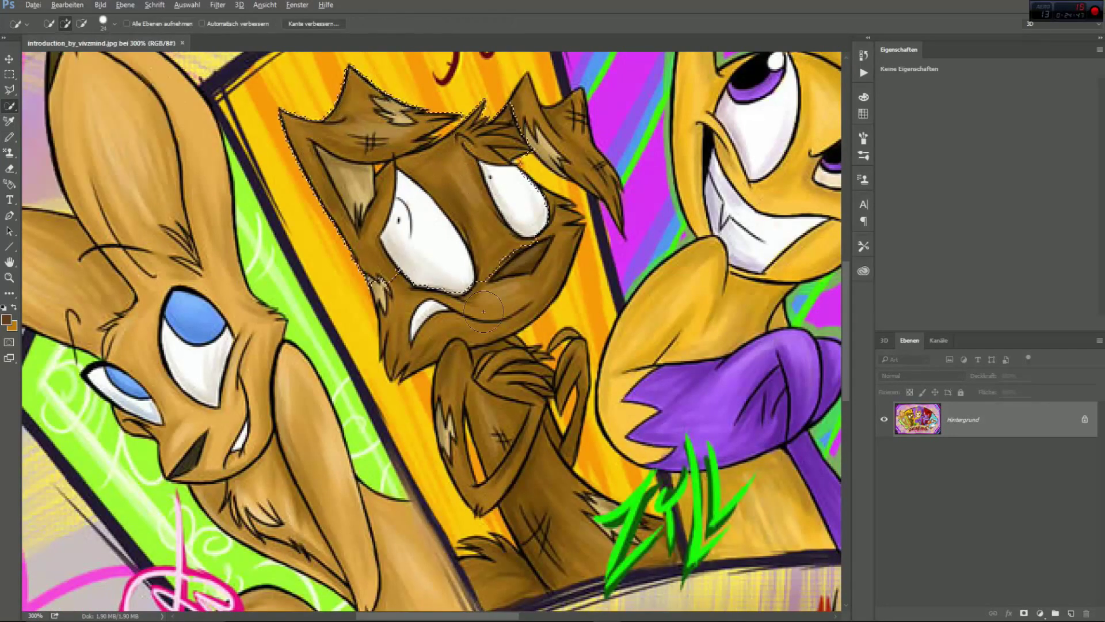
pyautogui.click(82, 25)
pyautogui.click(114, 24)
pyautogui.moveTo(62, 60); pyautogui.dragTo(59, 59)
pyautogui.click(475, 439)
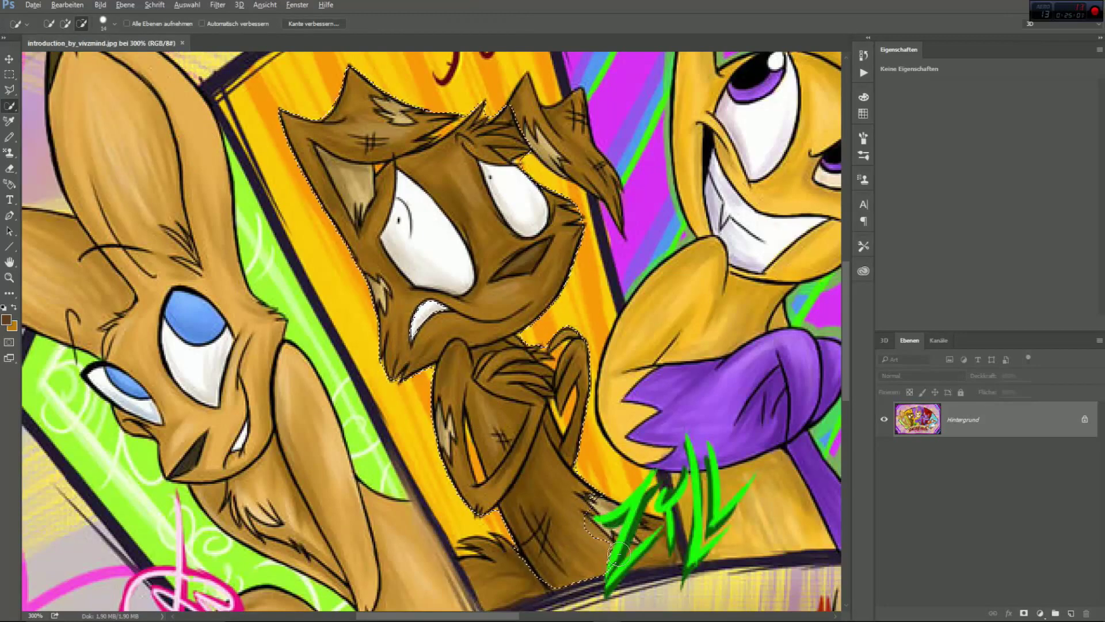
# Try adding the brown tail area beside the character's lower body to the selection, and undo that addition
pyautogui.click(65, 24)
pyautogui.click(499, 569)
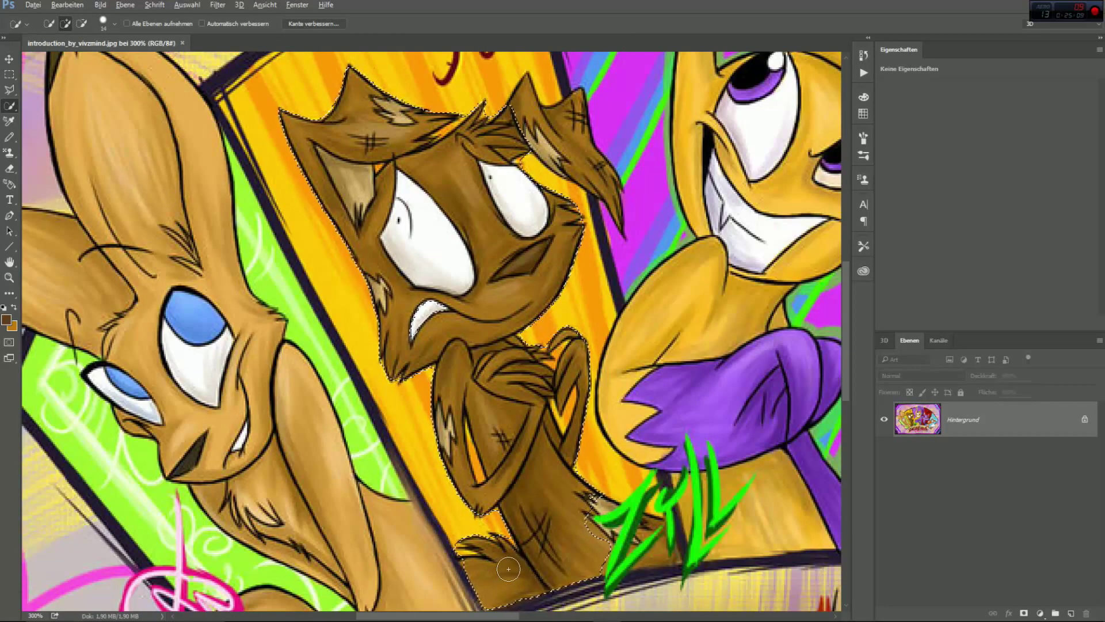
pyautogui.click(67, 5)
pyautogui.click(82, 18)
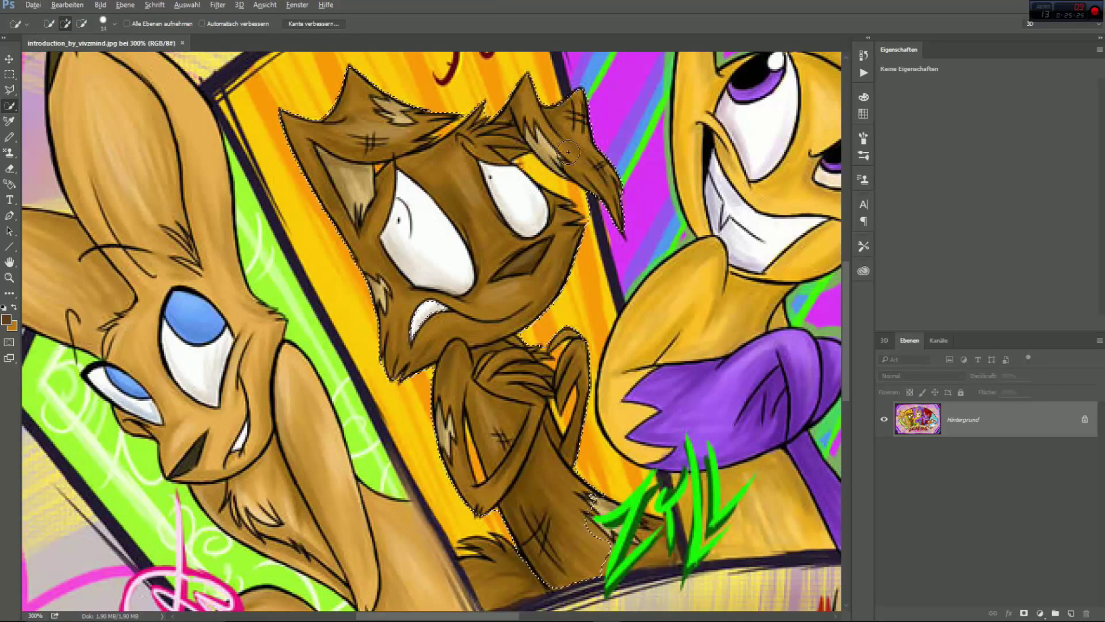
# Subtract the yellow background gap between the drooping ear and the eye from the selection, using a smaller brush
pyautogui.click(78, 25)
pyautogui.rightClick(57, 62)
pyautogui.click(108, 28)
pyautogui.click(538, 173)
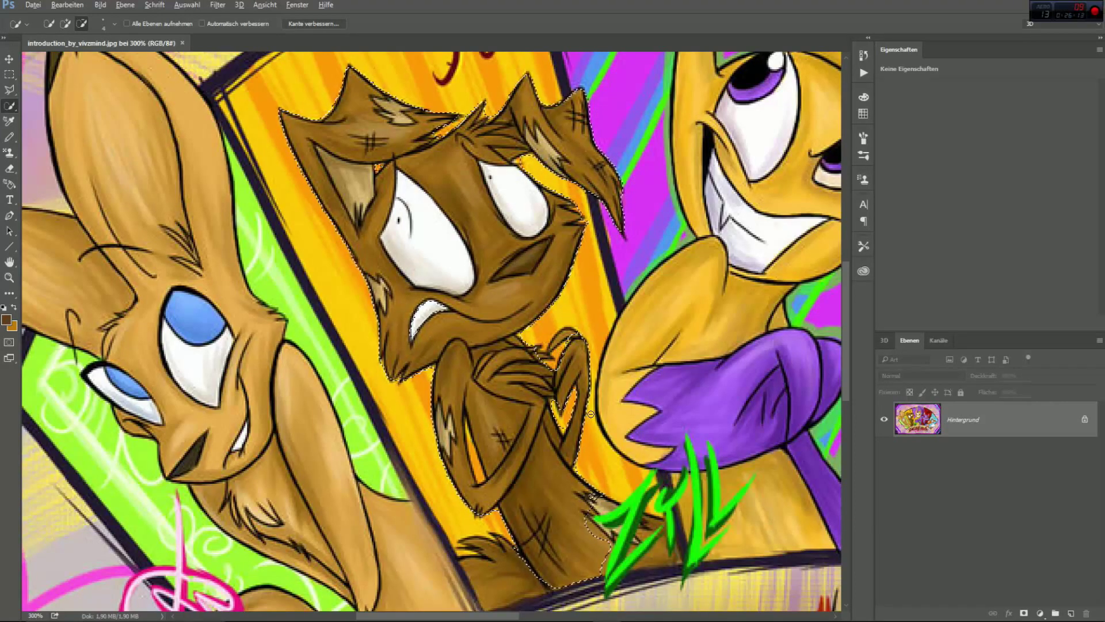
# Set the selection brush to 1 Px and refine the selection around the arm gaps, the mouth and the fur tuft on the lower body
pyautogui.click(66, 24)
pyautogui.click(112, 25)
pyautogui.write('1 Px')
pyautogui.press('Return')
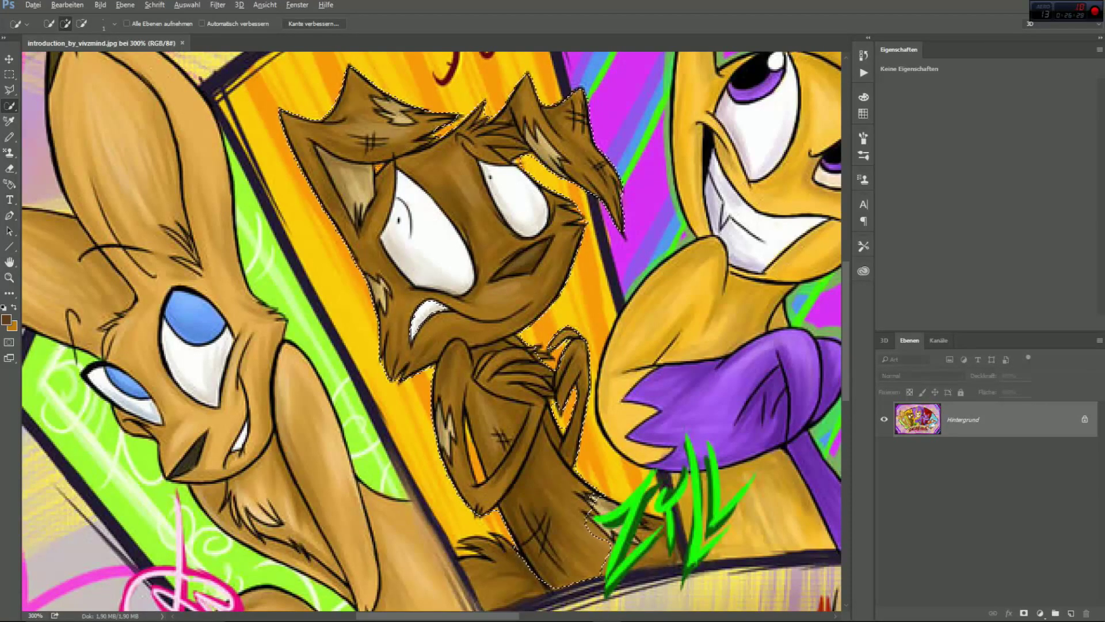
pyautogui.press('alt')
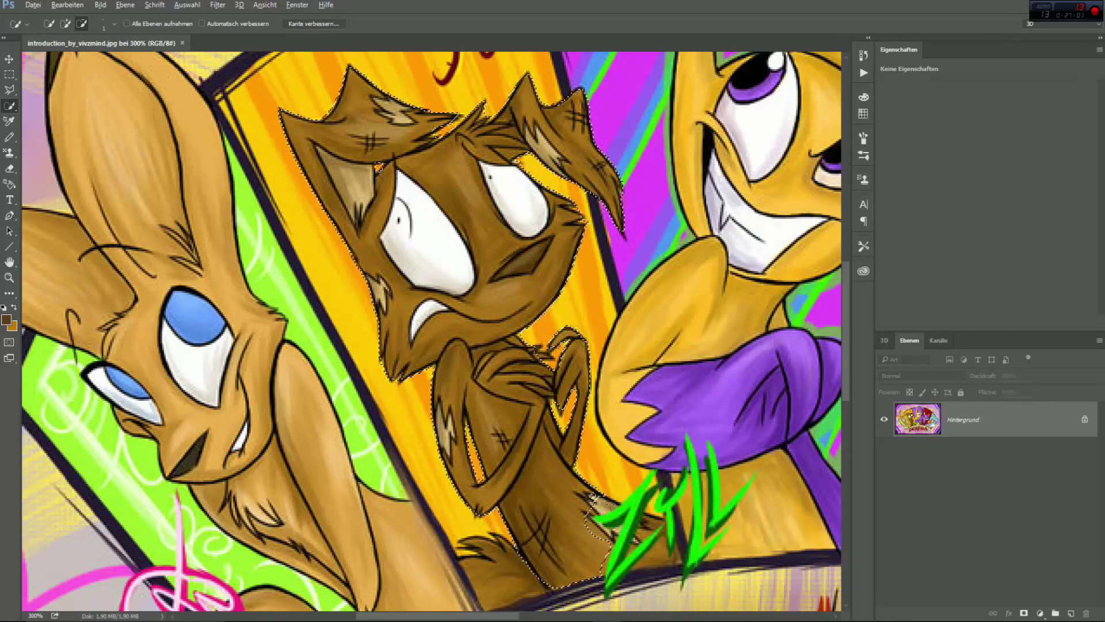
pyautogui.click(66, 24)
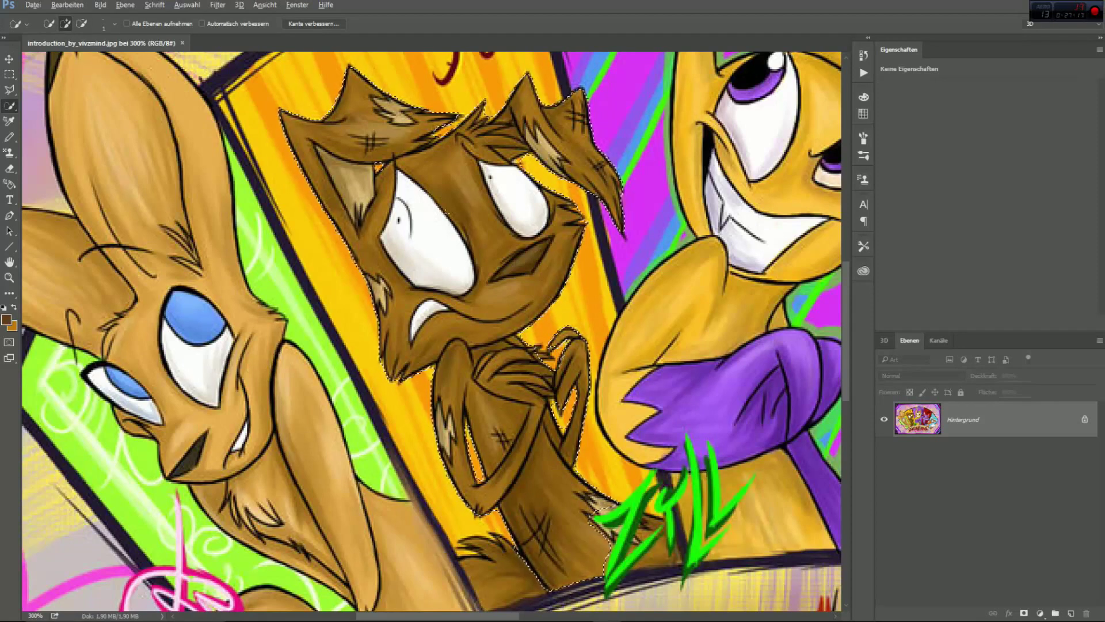
# Try the selection on its own layer, check the cutout with the background hidden, and undo back to the selection
pyautogui.hotkey('ctrl', 'shift', 'j')
pyautogui.click(883, 429)
pyautogui.click(883, 429)
pyautogui.click(884, 480)
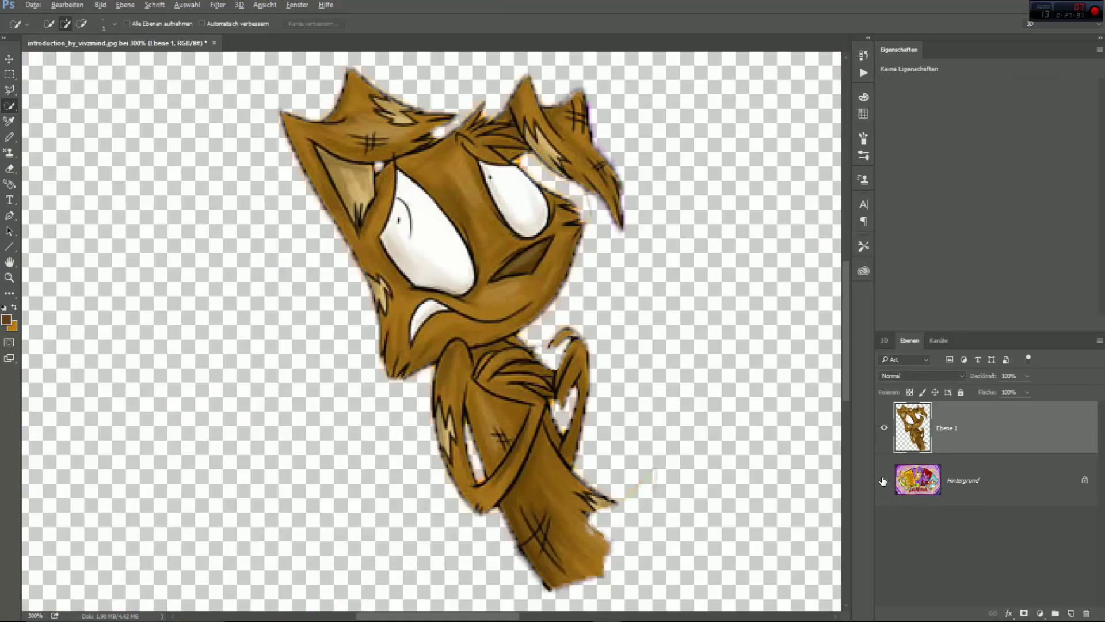
pyautogui.click(883, 481)
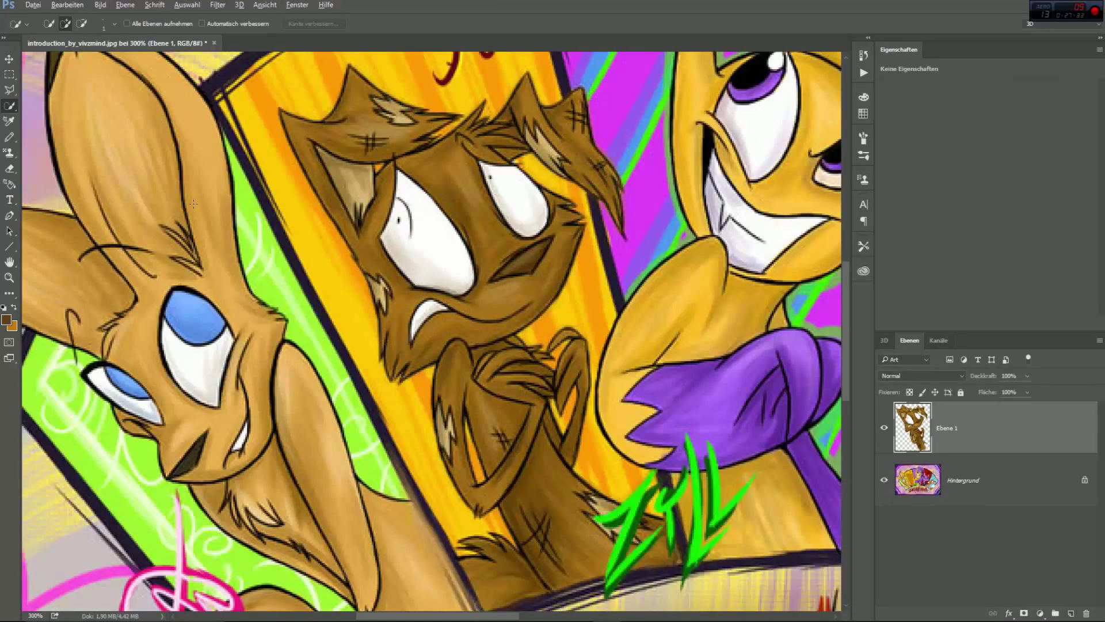
pyautogui.click(67, 5)
pyautogui.click(87, 45)
# Refine the selection edges at 600% zoom and subtract the small orange background patch between the upright ear and the head
pyautogui.hotkey('ctrl', '+')
pyautogui.hotkey('ctrl', '+')
pyautogui.hotkey('ctrl', '+')
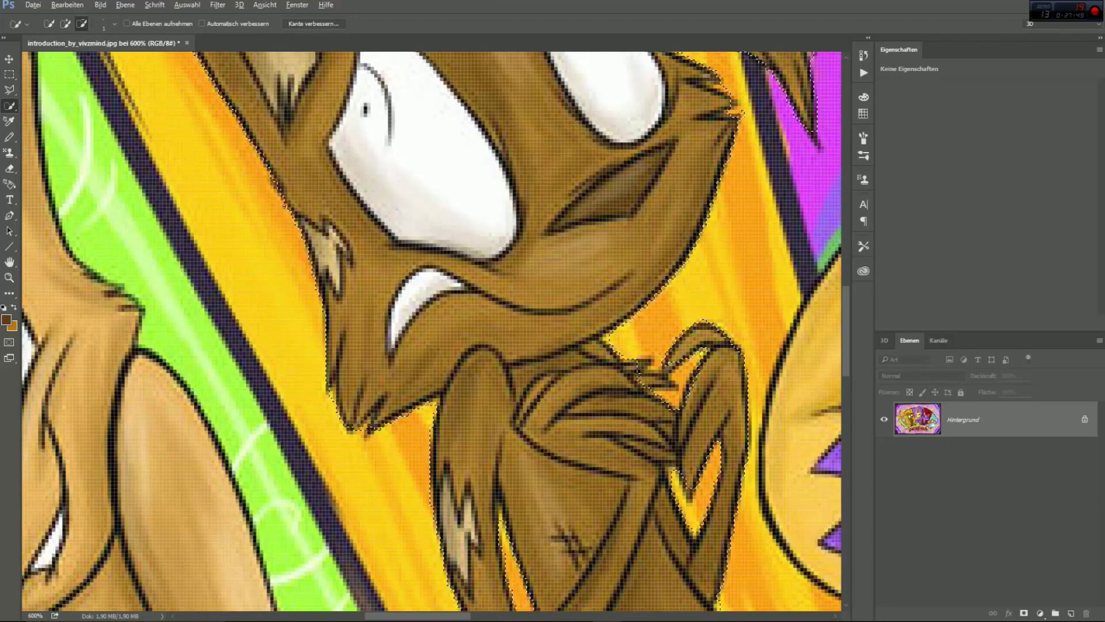
pyautogui.scroll(-5, 404, 423)
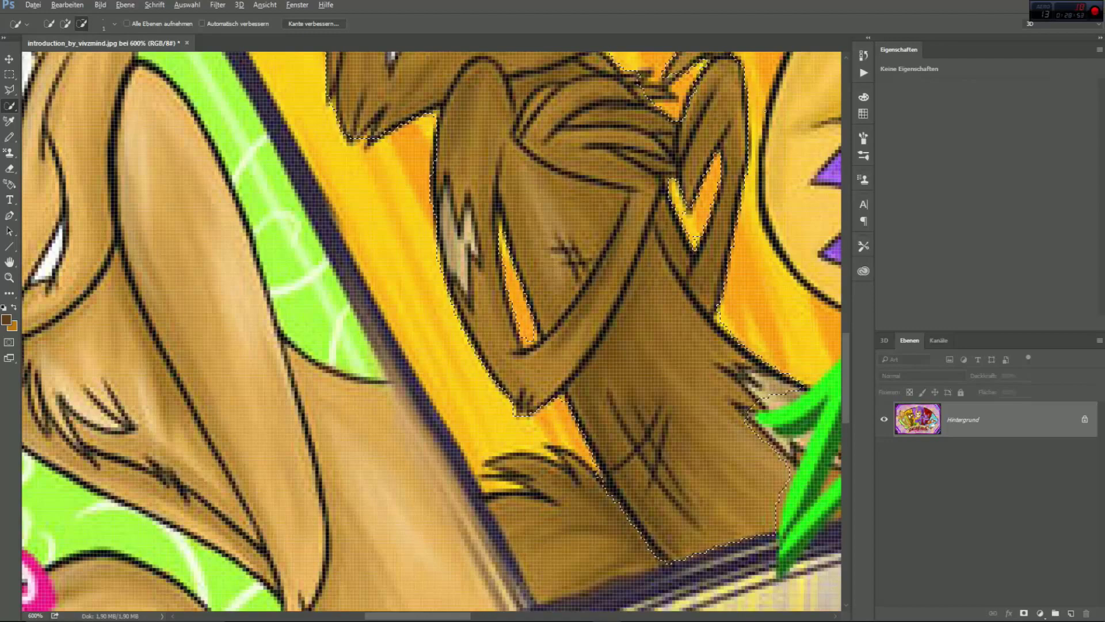
pyautogui.scroll(3, 730, 293)
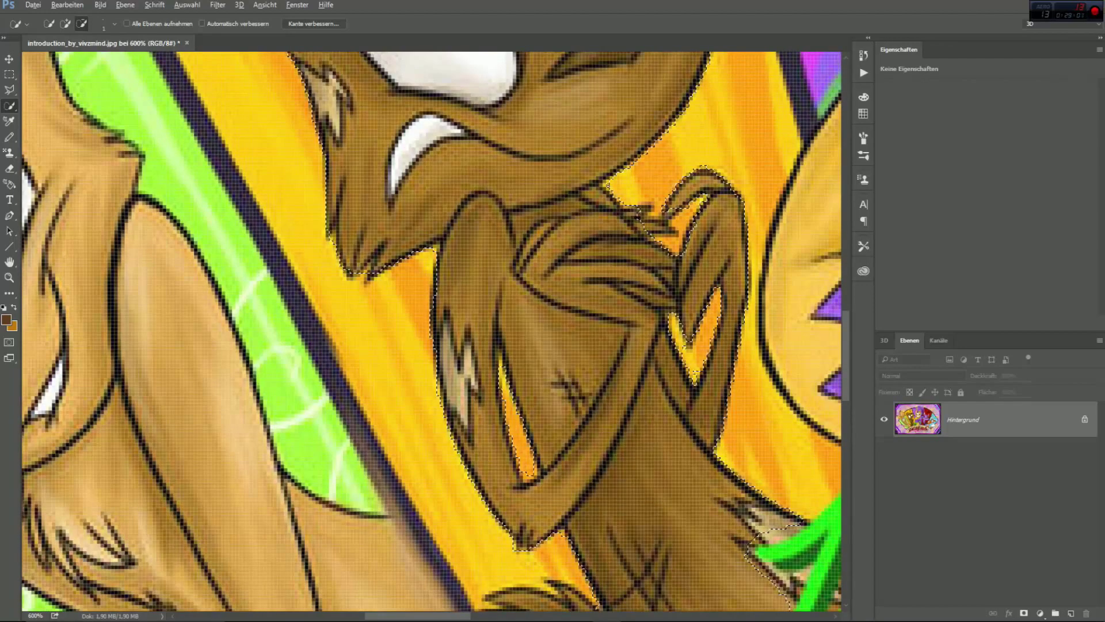
pyautogui.scroll(4, 713, 100)
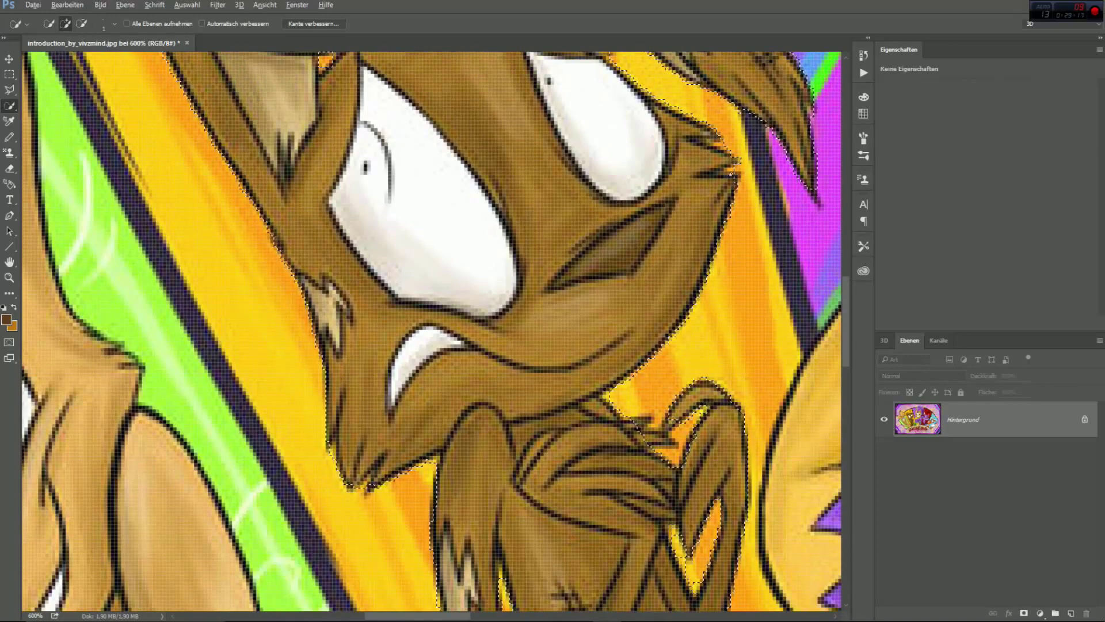
pyautogui.press('alt')
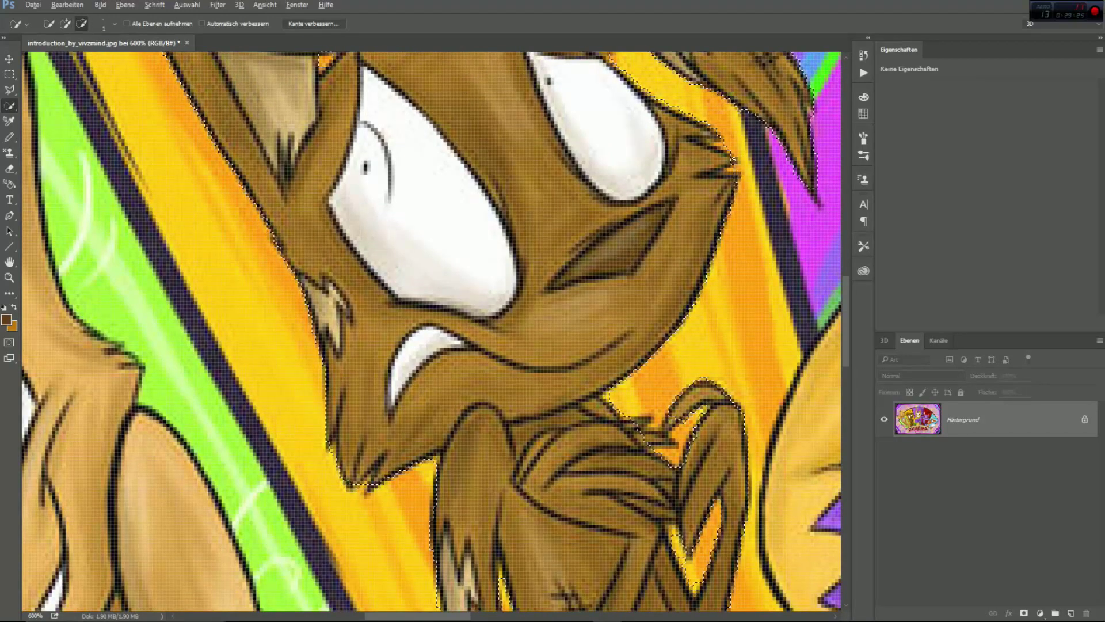
pyautogui.scroll(2, 741, 162)
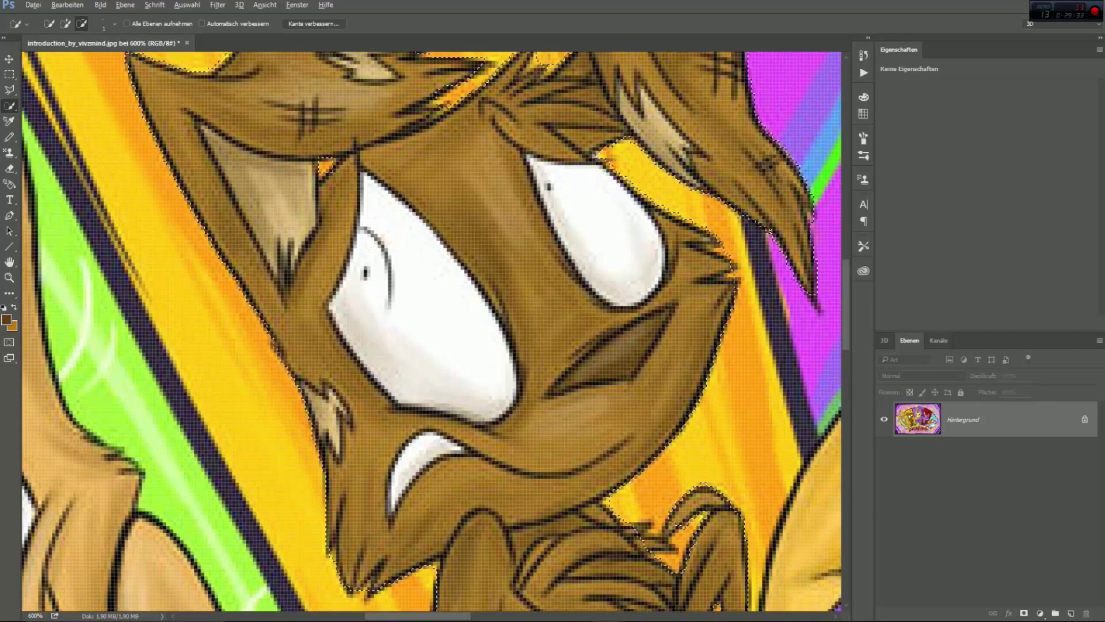
pyautogui.scroll(1, 812, 223)
pyautogui.scroll(3, 812, 223)
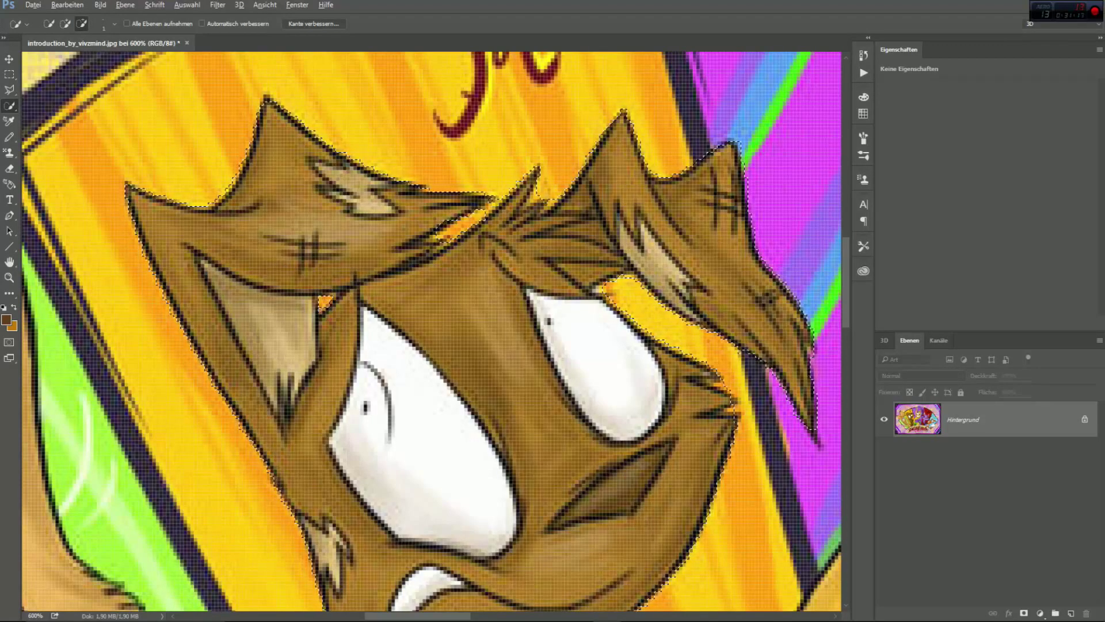
pyautogui.keyDown('alt'); pyautogui.click(327, 296); pyautogui.keyUp('alt')
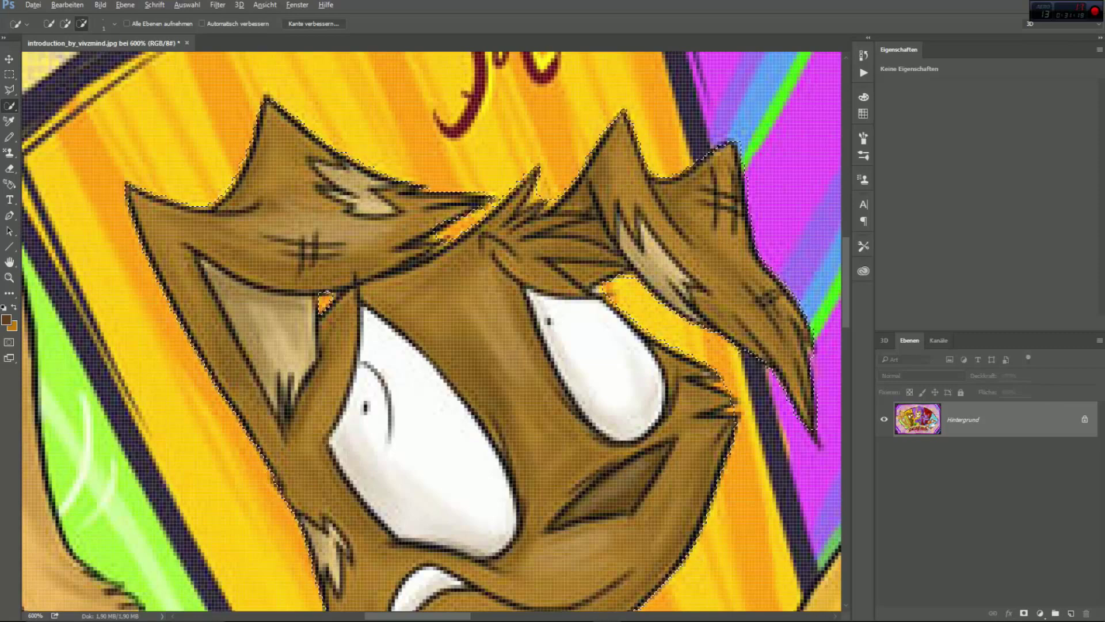
pyautogui.keyDown('alt'); pyautogui.click(321, 299); pyautogui.keyUp('alt')
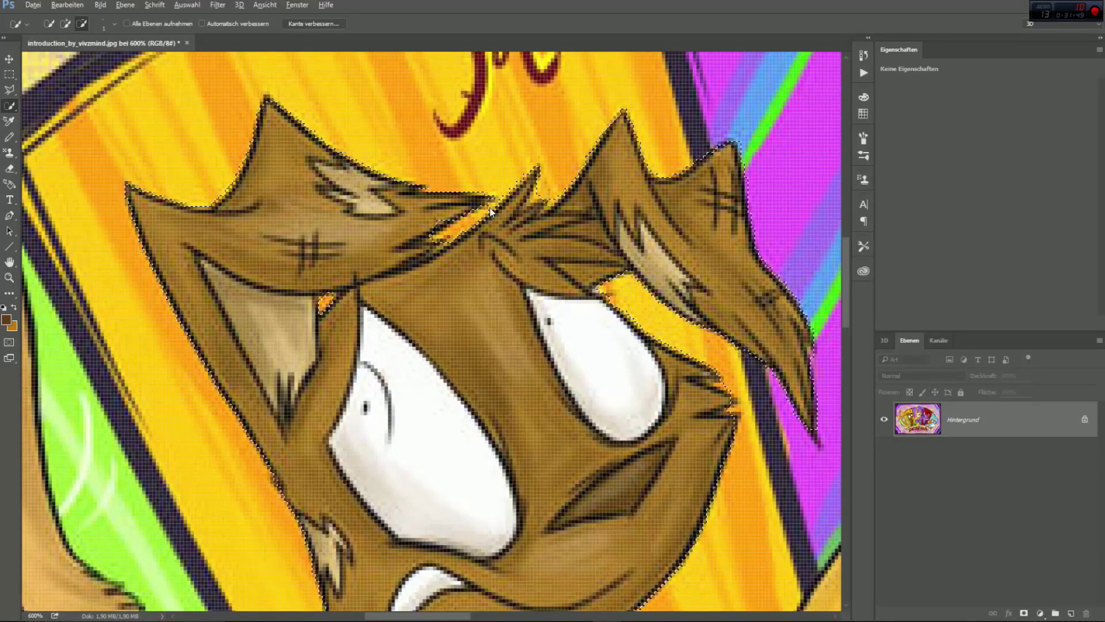
# Put the selected character on its own layer and hide the background layer Hintergrund
pyautogui.rightClick(571, 313)
pyautogui.click(614, 407)
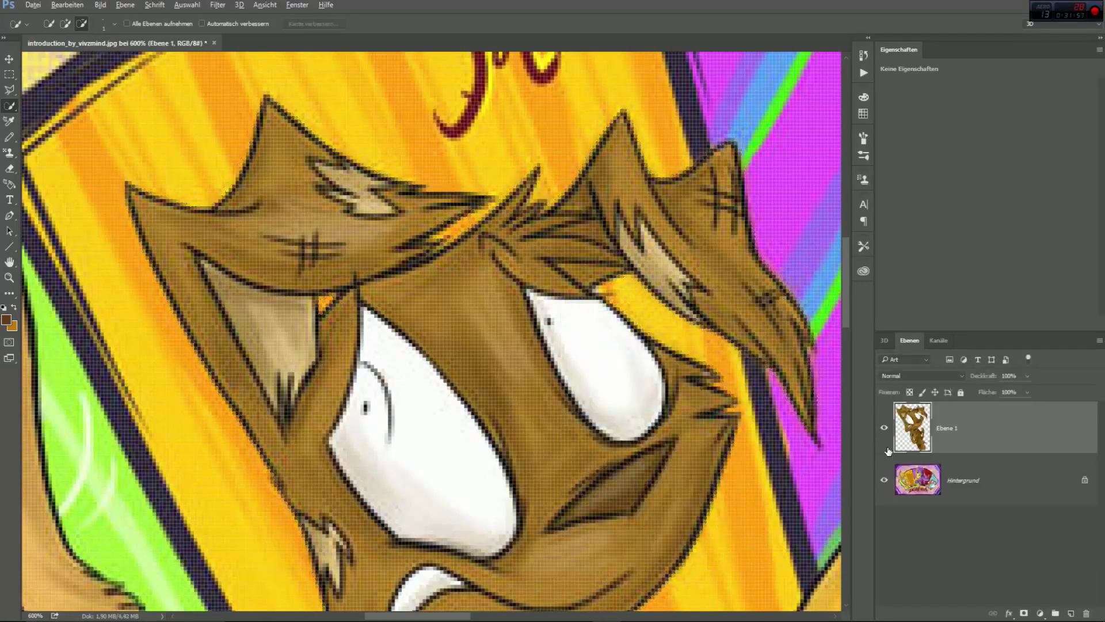
pyautogui.click(885, 480)
pyautogui.scroll(-10, 692, 410)
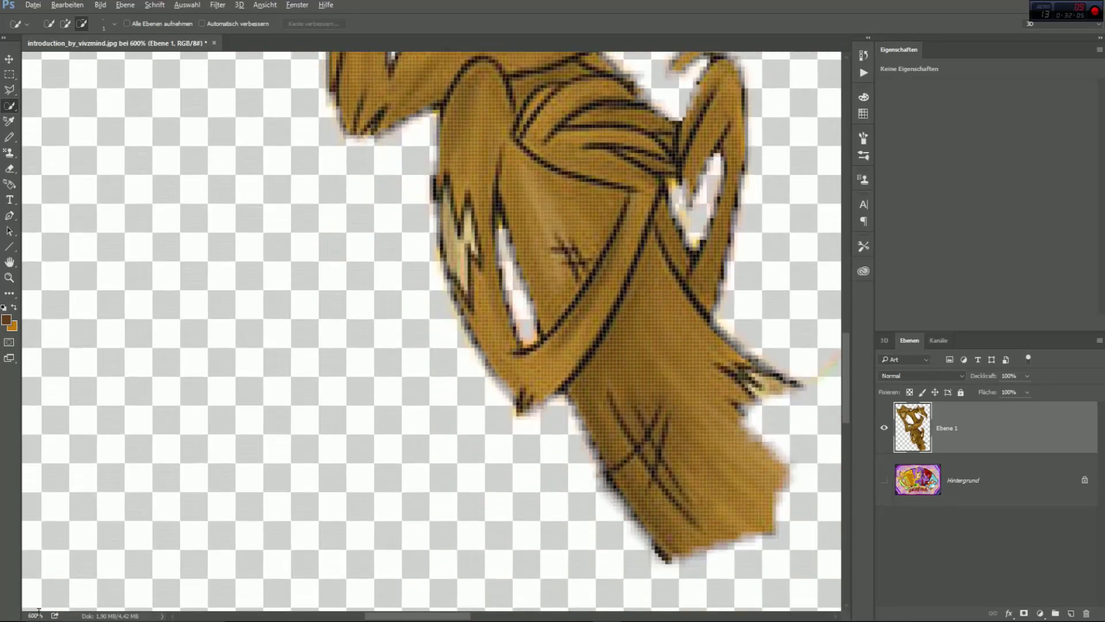
pyautogui.press('Return')
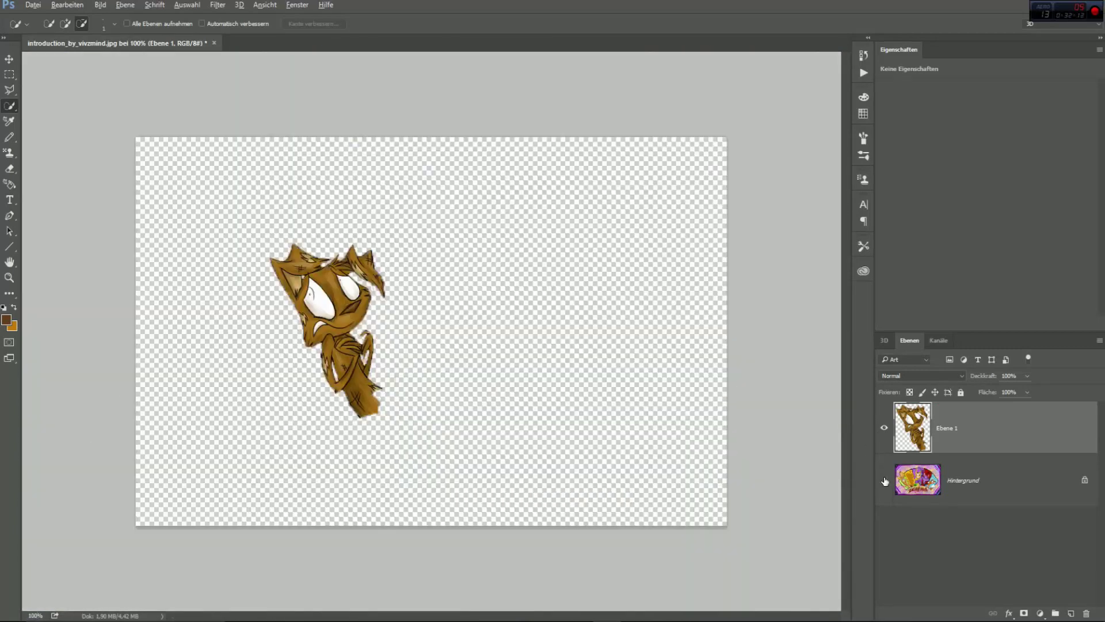
# Delete the background layer Hintergrund and trim the canvas to the character by removing the surrounding transparent pixels
pyautogui.rightClick(889, 483)
pyautogui.click(944, 358)
pyautogui.click(506, 227)
pyautogui.click(100, 5)
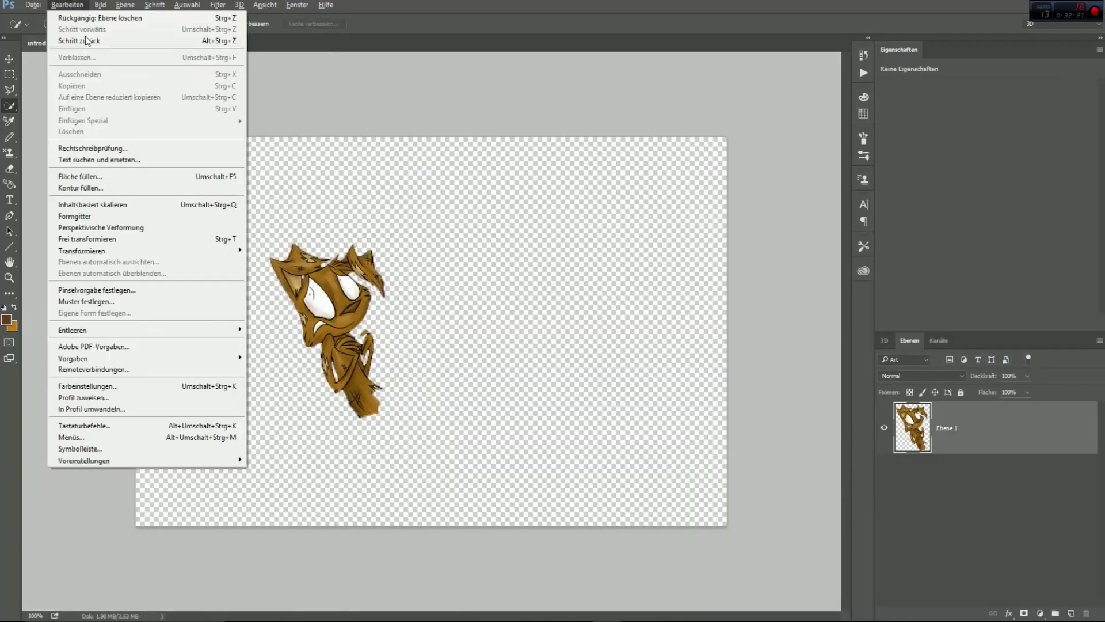
pyautogui.click(140, 148)
# Start exporting the cutout as a JPG and choose the Sucker for Pain folder on the Desktop as the destination
pyautogui.click(68, 4)
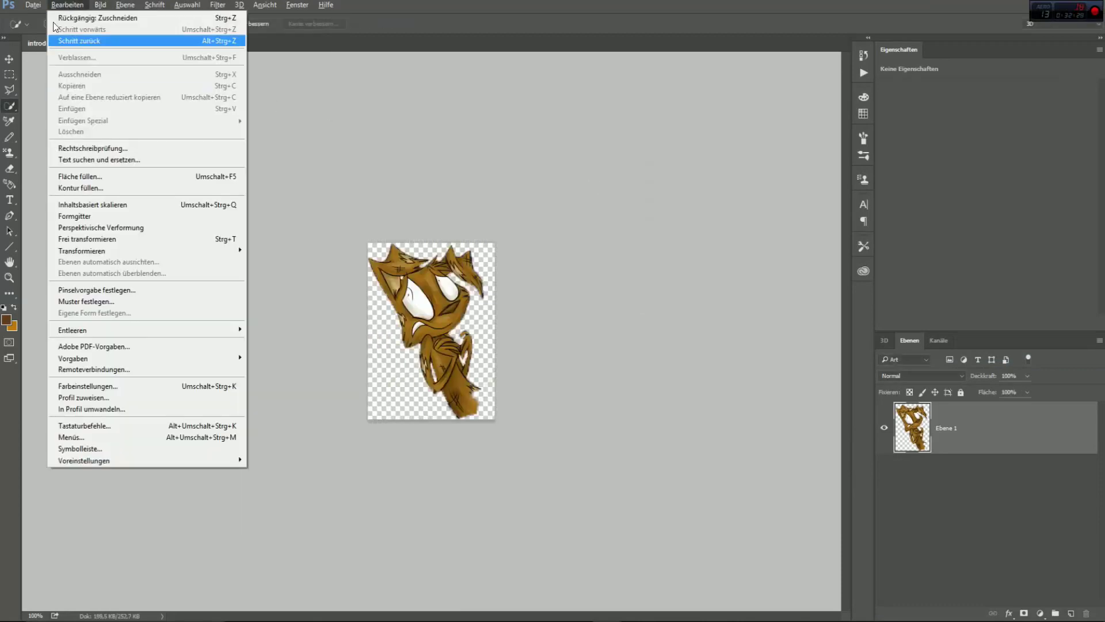
pyautogui.moveTo(33, 5)
pyautogui.moveTo(52, 178)
pyautogui.click(276, 190)
pyautogui.press('Return')
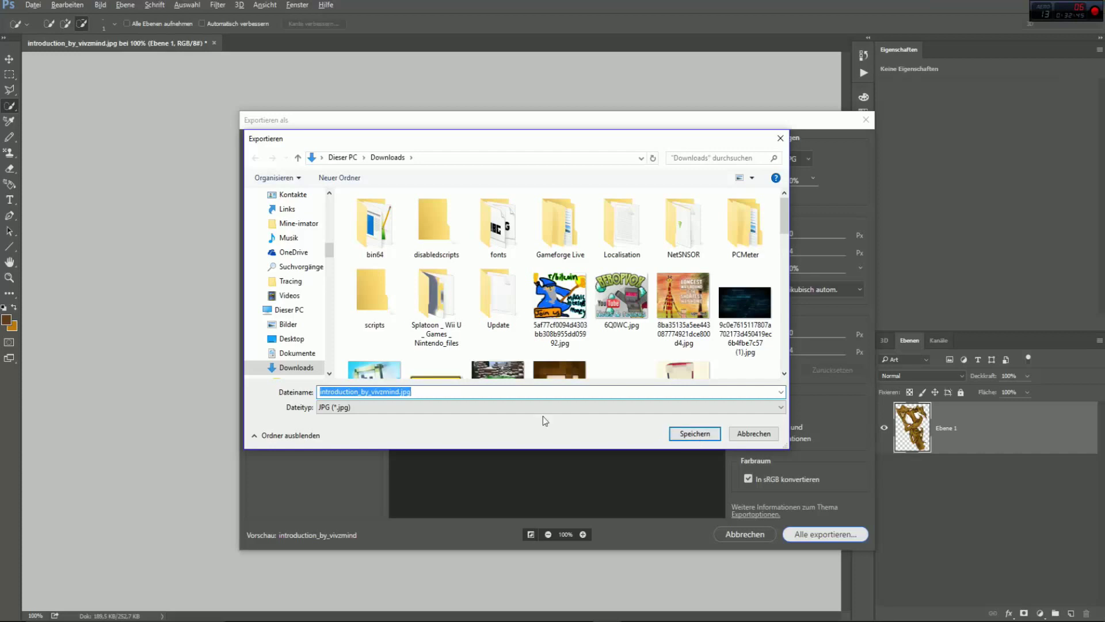
pyautogui.scroll(8, 294, 241)
pyautogui.click(293, 208)
pyautogui.scroll(-5, 414, 331)
pyautogui.doubleClick(396, 246)
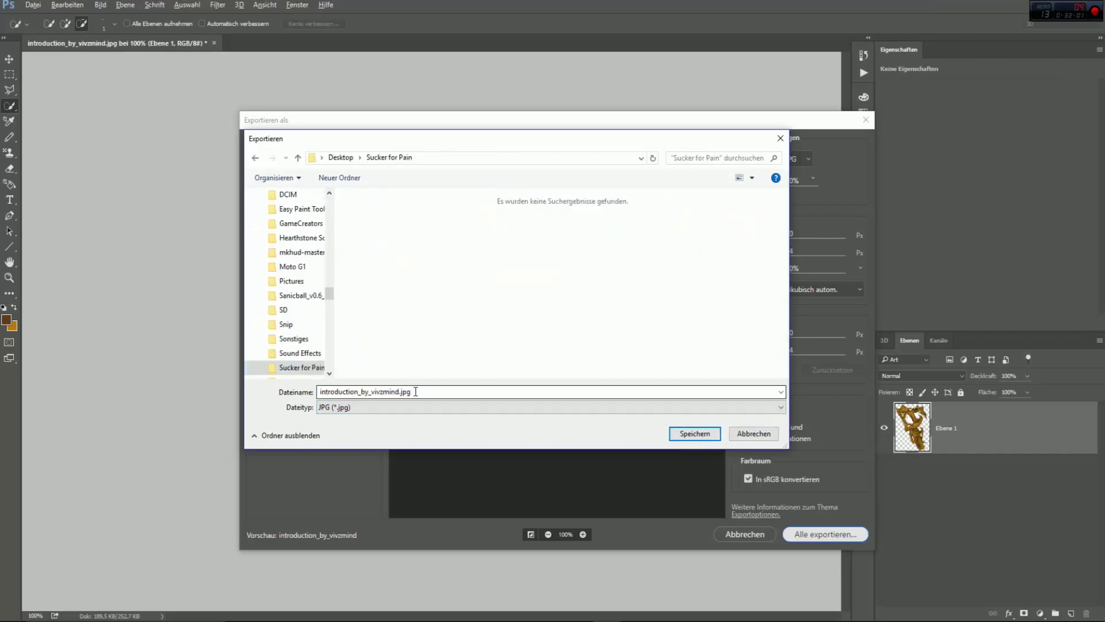
# Name the exported file SfP-Jack-4 and save it
pyautogui.hotkey('ctrl', 'a')
pyautogui.press('BackSpace')
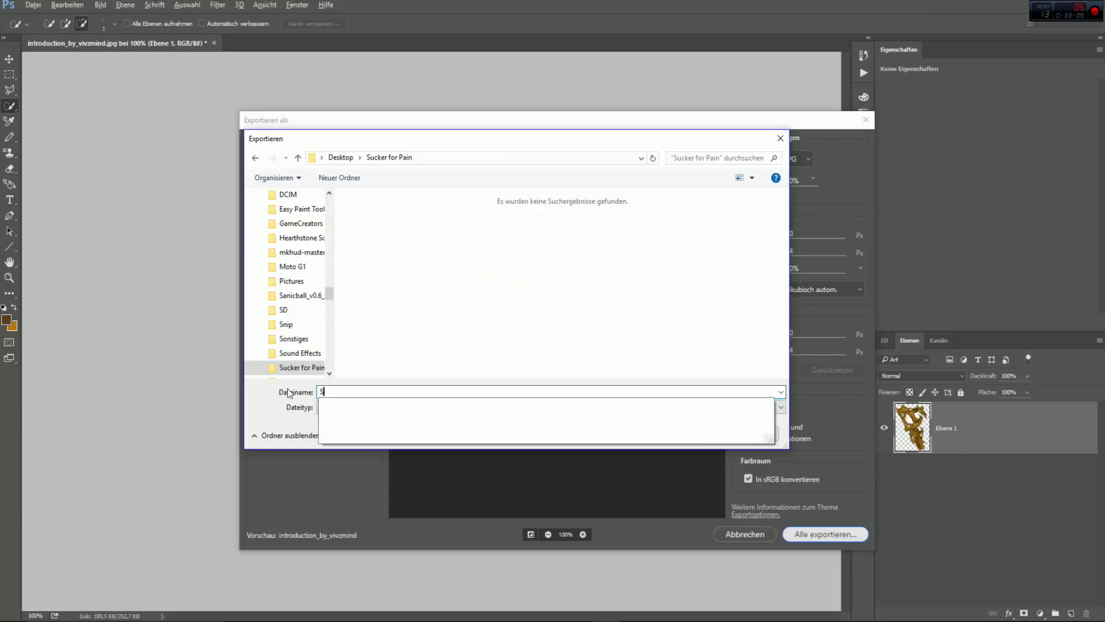
pyautogui.write('SfP-Jack-4')
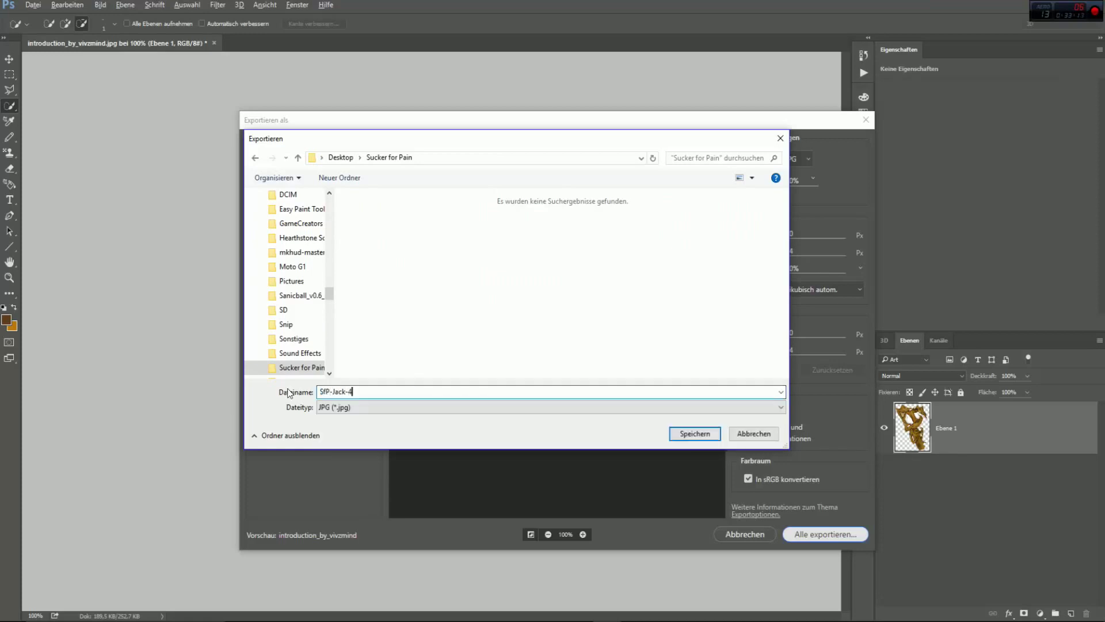
pyautogui.click(687, 429)
# Search the Downloads folder for "Jack" to find the next picture to open
pyautogui.hotkey('ctrl', 'o')
pyautogui.scroll(-10, 280, 185)
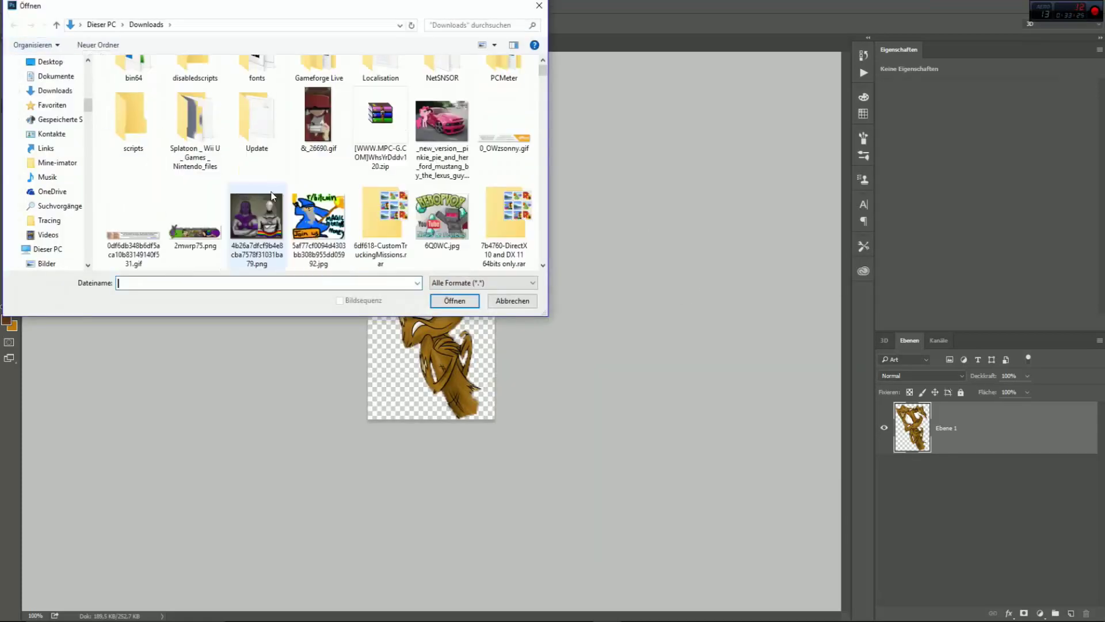
pyautogui.scroll(-8, 280, 186)
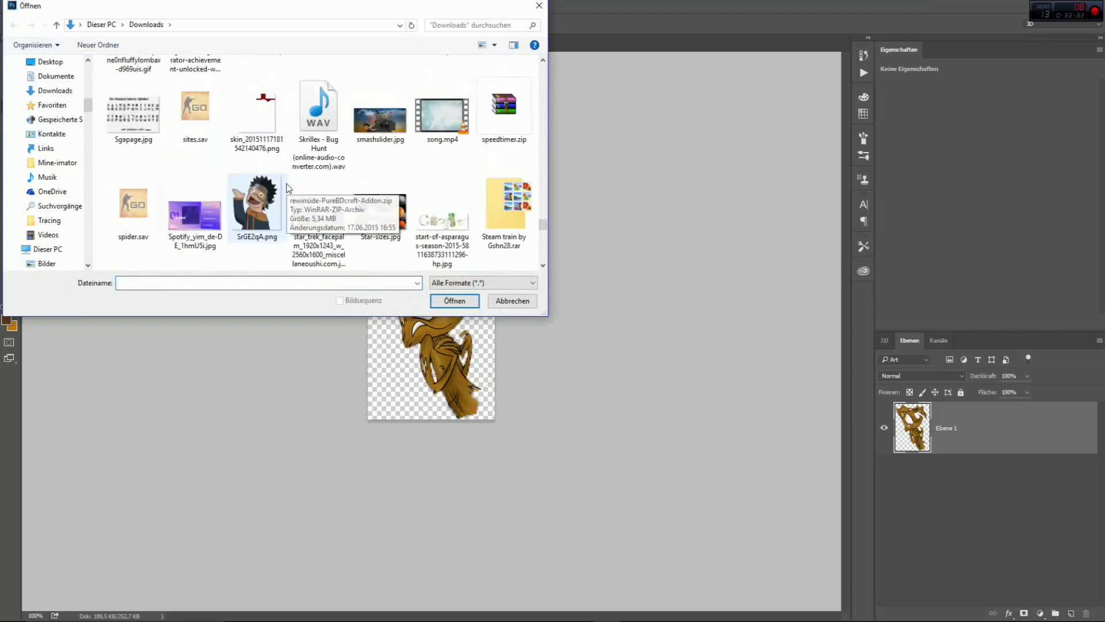
pyautogui.click(489, 24)
pyautogui.write('Jack')
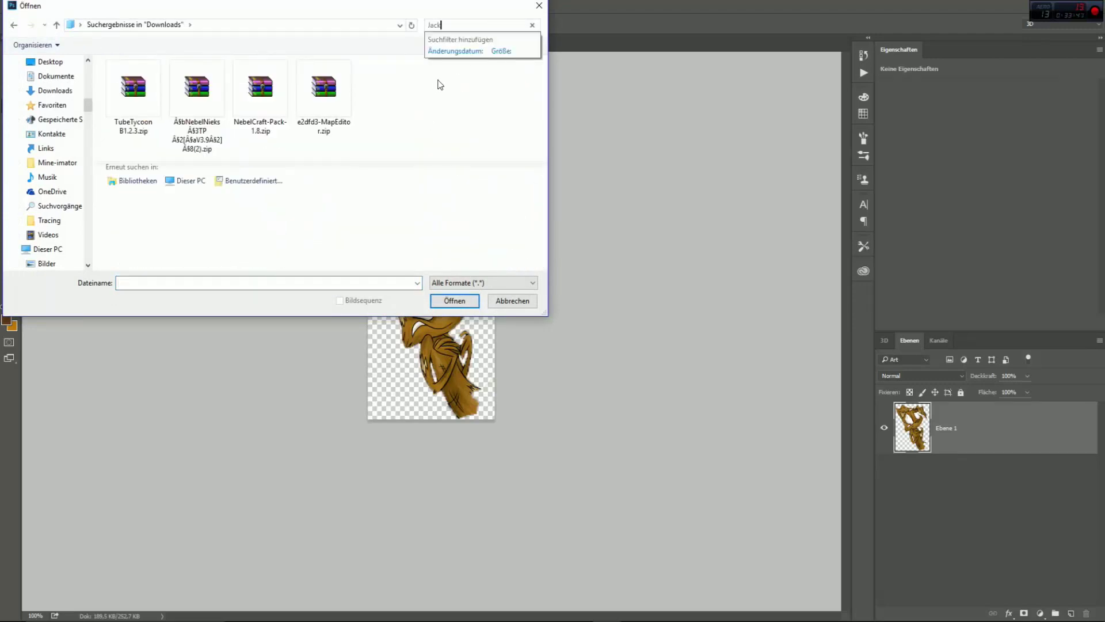
pyautogui.click(449, 93)
# Search the Bilder folder for "Jack" and open jack_expressions_meme_by_vivzmind.jpg
pyautogui.scroll(1, 60, 93)
pyautogui.click(49, 62)
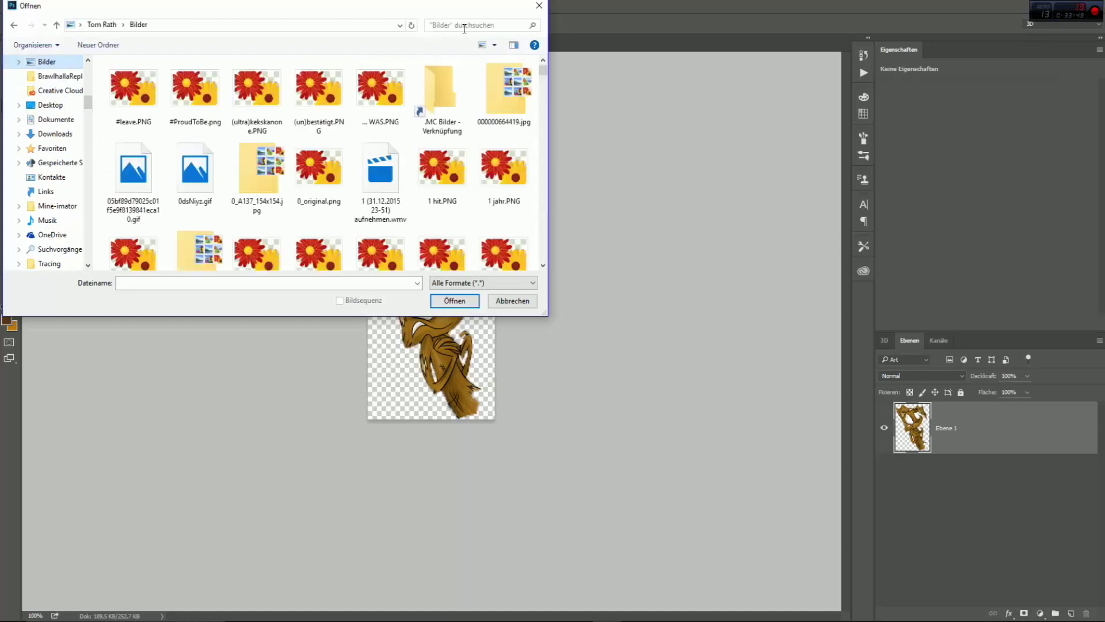
pyautogui.click(460, 25)
pyautogui.write('Jack')
pyautogui.click(216, 113)
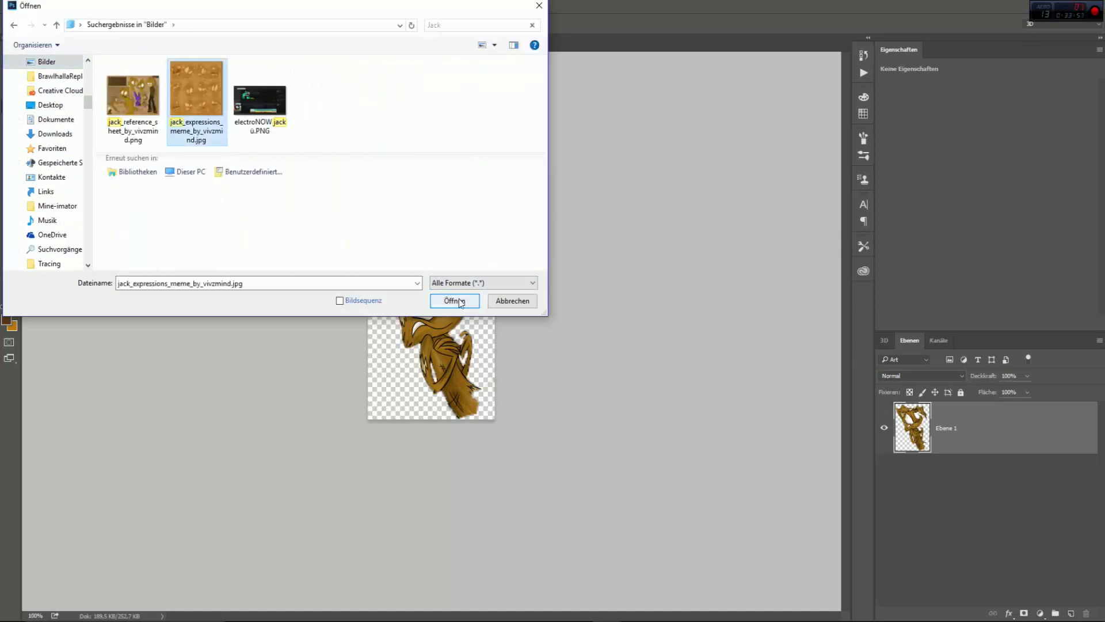
pyautogui.click(455, 301)
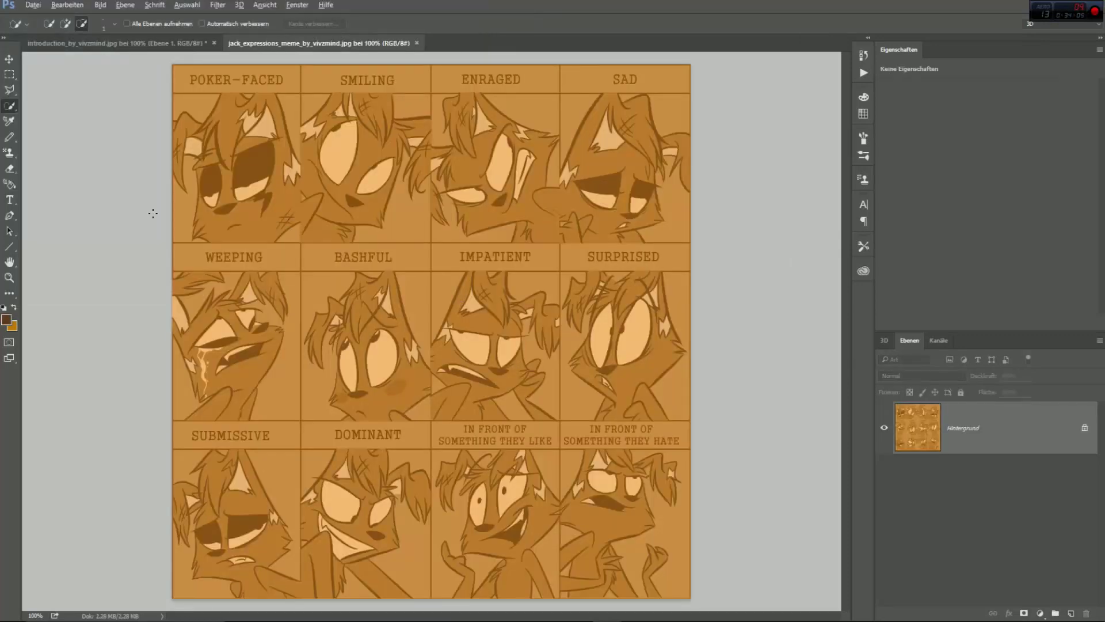
# Sample the meme's light orange background as the foreground colour and close introduction_by_vivzmind.jpg without saving
pyautogui.click(9, 293)
pyautogui.click(14, 308)
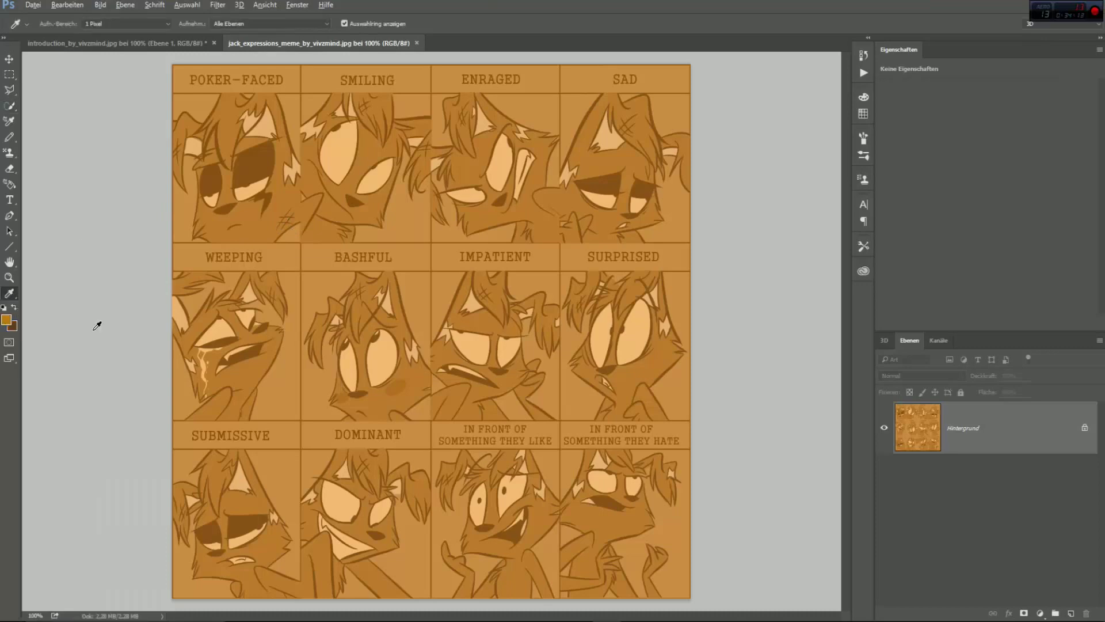
pyautogui.click(6, 320)
pyautogui.click(937, 129)
pyautogui.click(214, 43)
pyautogui.click(585, 249)
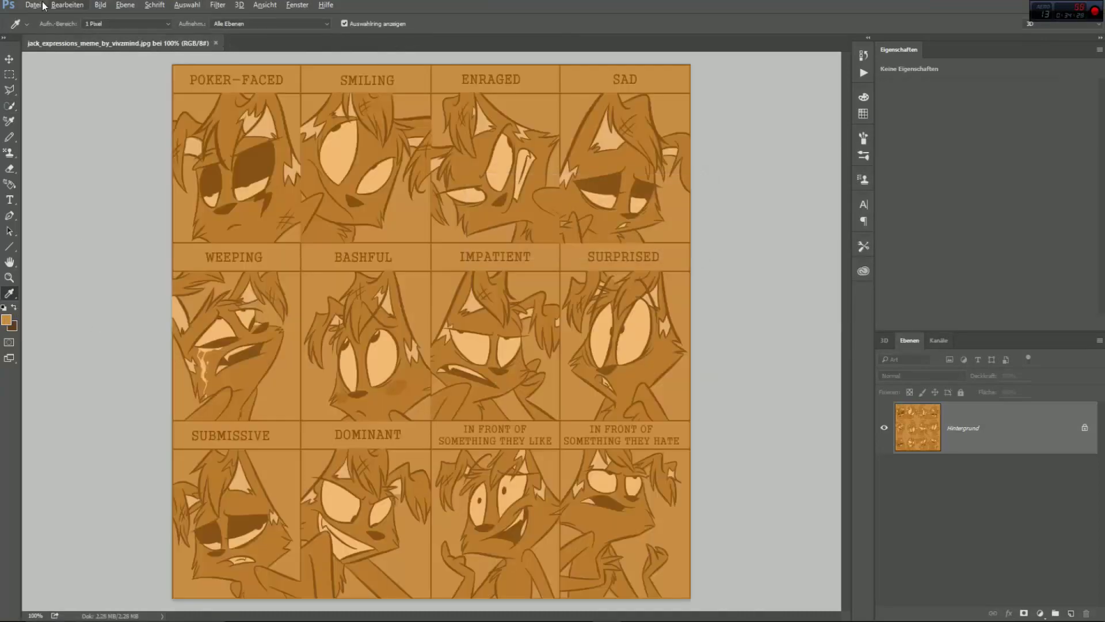
# Create a transparent document named Sucker for Pain and close jack_expressions_meme_by_vivzmind.jpg
pyautogui.click(38, 4)
pyautogui.click(47, 17)
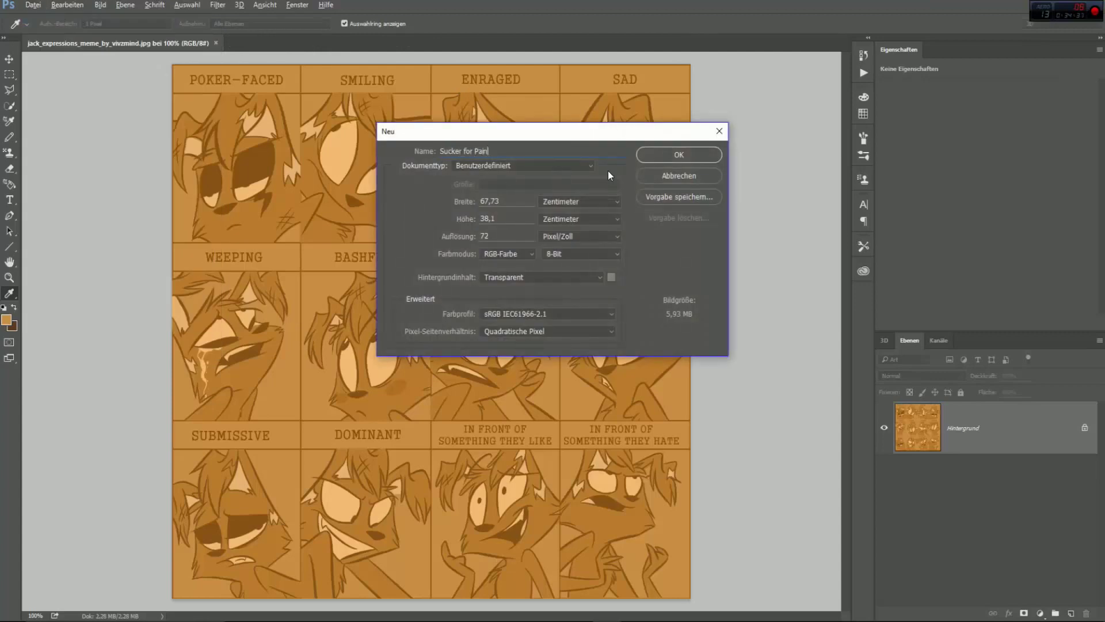
pyautogui.write('Sucker for Pain')
pyautogui.click(661, 156)
pyautogui.click(191, 42)
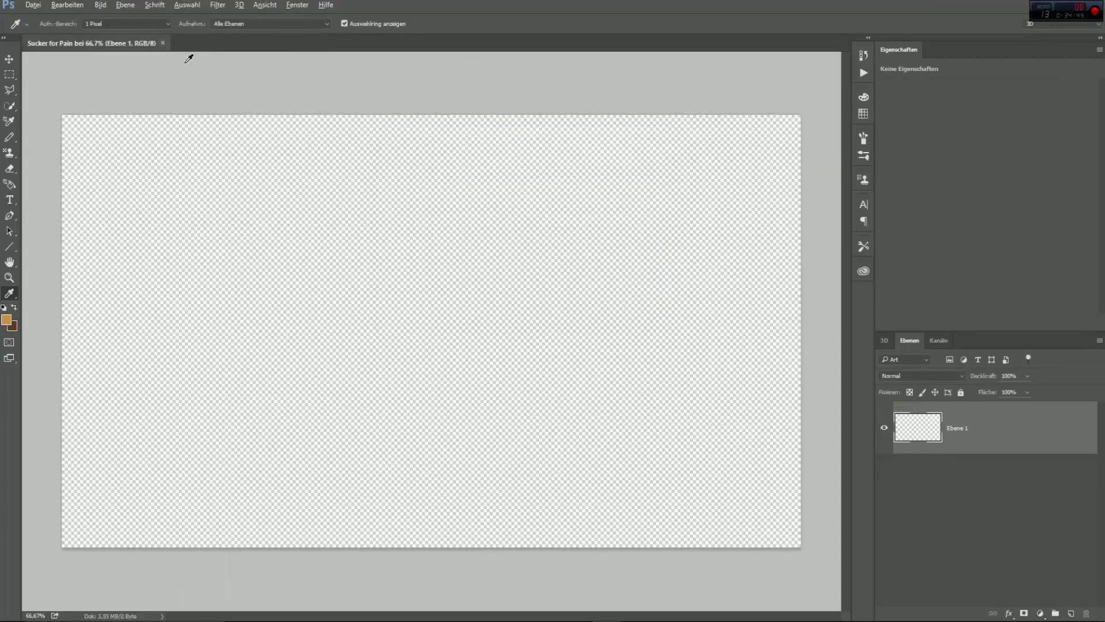
# Create a transparent 500 x 500 pixel document named Sucker for Pain at 72 pixels/inch and close the earlier document of that name
pyautogui.hotkey('ctrl', 'n')
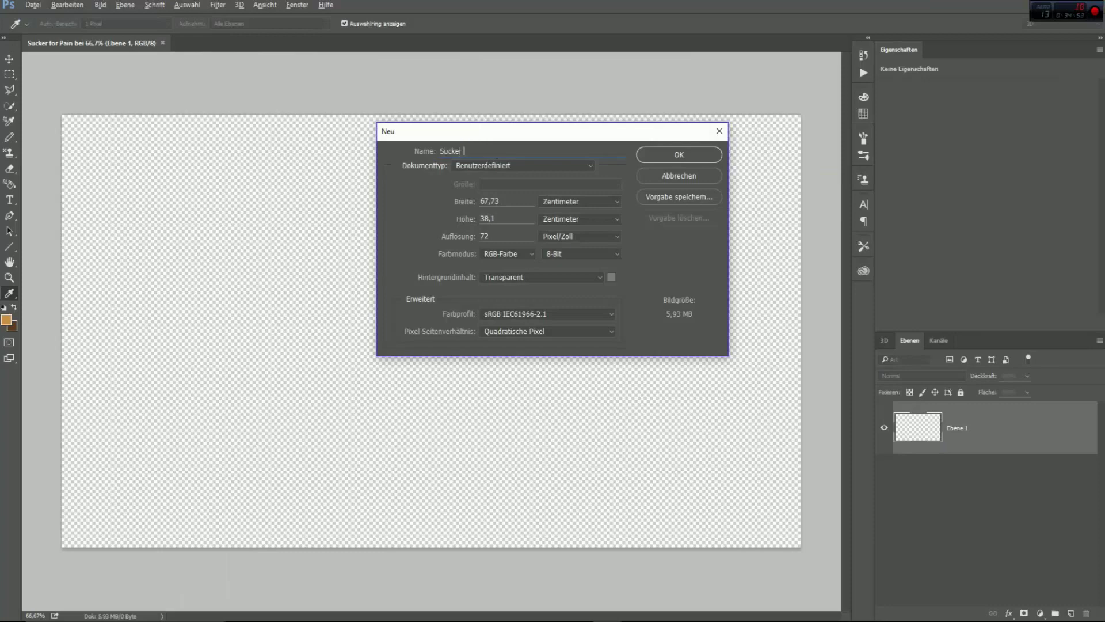
pyautogui.write('Sucker for Pain')
pyautogui.click(580, 202)
pyautogui.click(560, 213)
pyautogui.moveTo(502, 202); pyautogui.dragTo(457, 203)
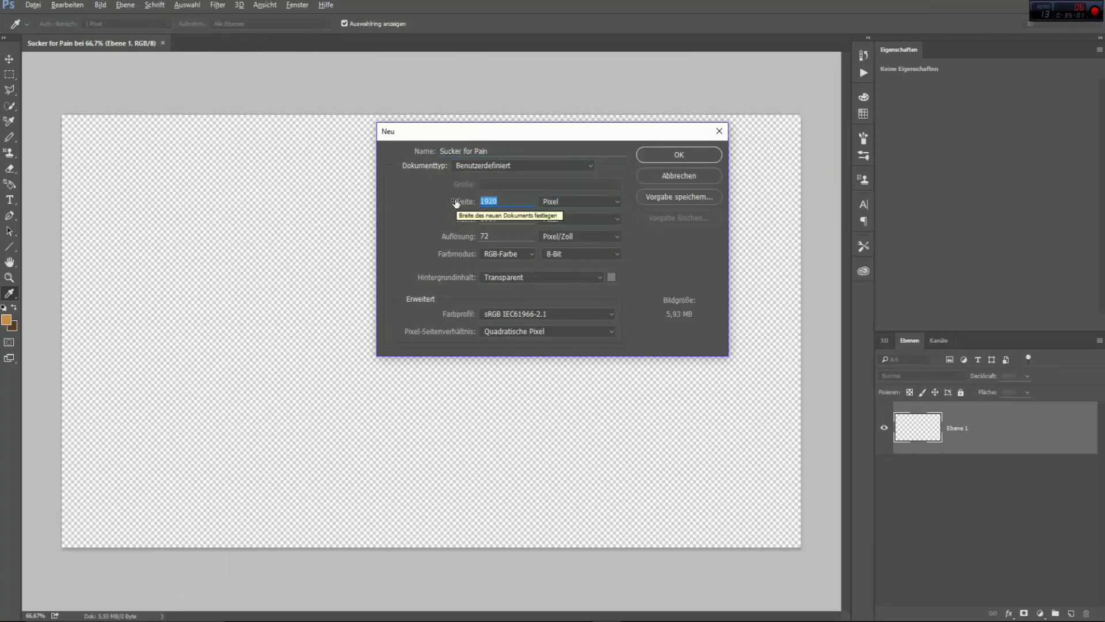
pyautogui.press('BackSpace')
pyautogui.write('500')
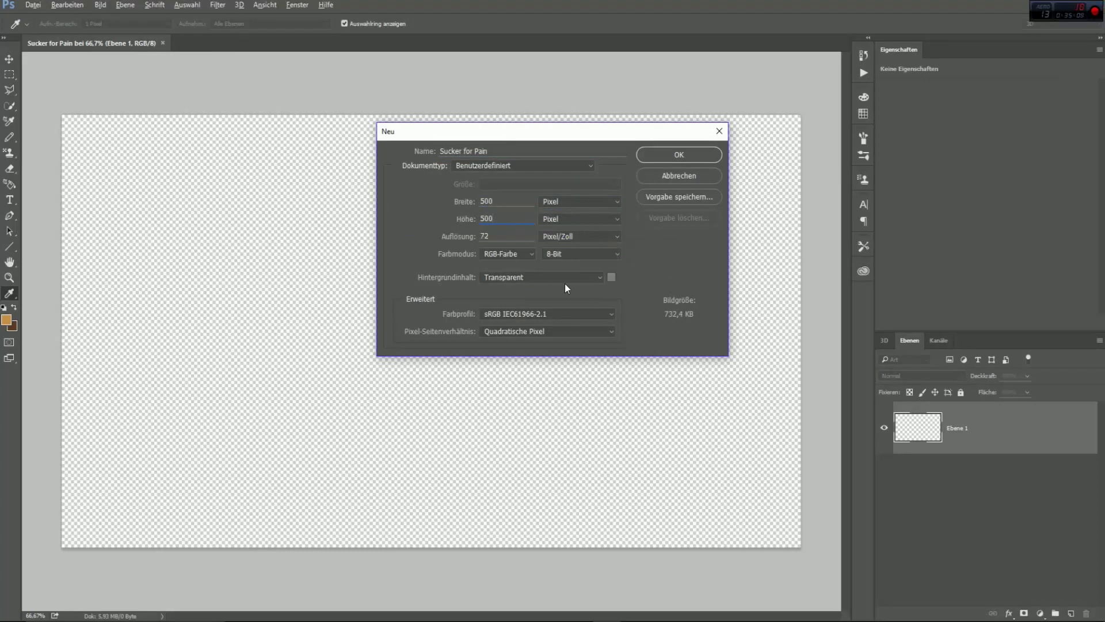
pyautogui.click(679, 156)
pyautogui.click(163, 43)
# Fill the empty canvas with the light orange foreground colour using the Paint Bucket tool
pyautogui.rightClick(10, 293)
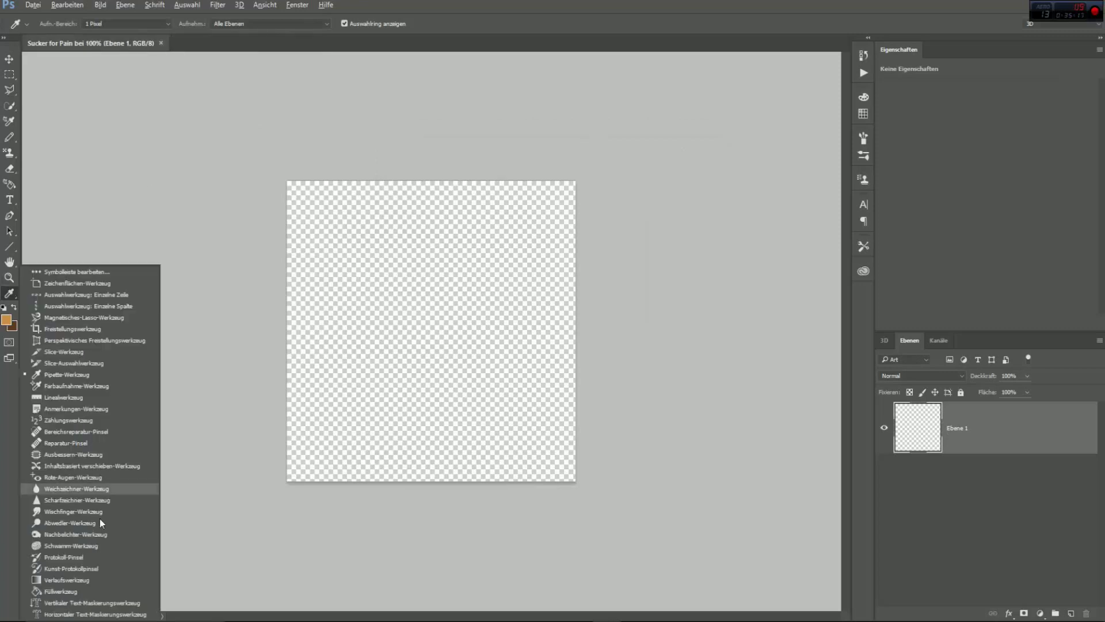
pyautogui.click(99, 520)
pyautogui.click(334, 426)
# Open SfP-Jack-3.png from the Sucker for Pain folder on the Desktop and copy its layer into the Sucker for Pain document
pyautogui.click(33, 5)
pyautogui.click(54, 26)
pyautogui.click(50, 105)
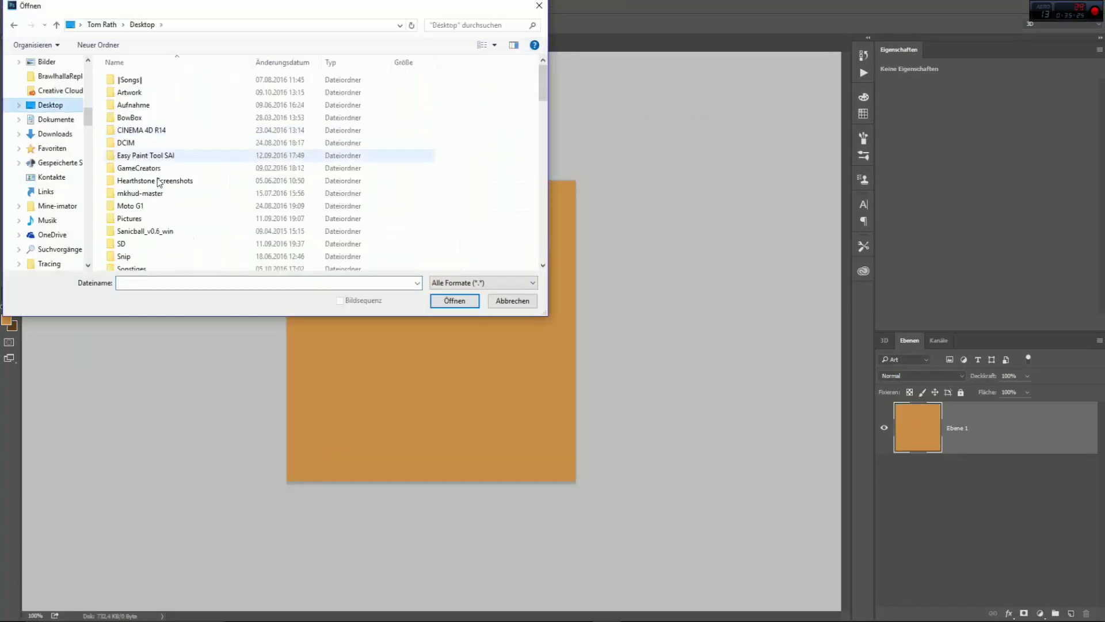
pyautogui.doubleClick(159, 262)
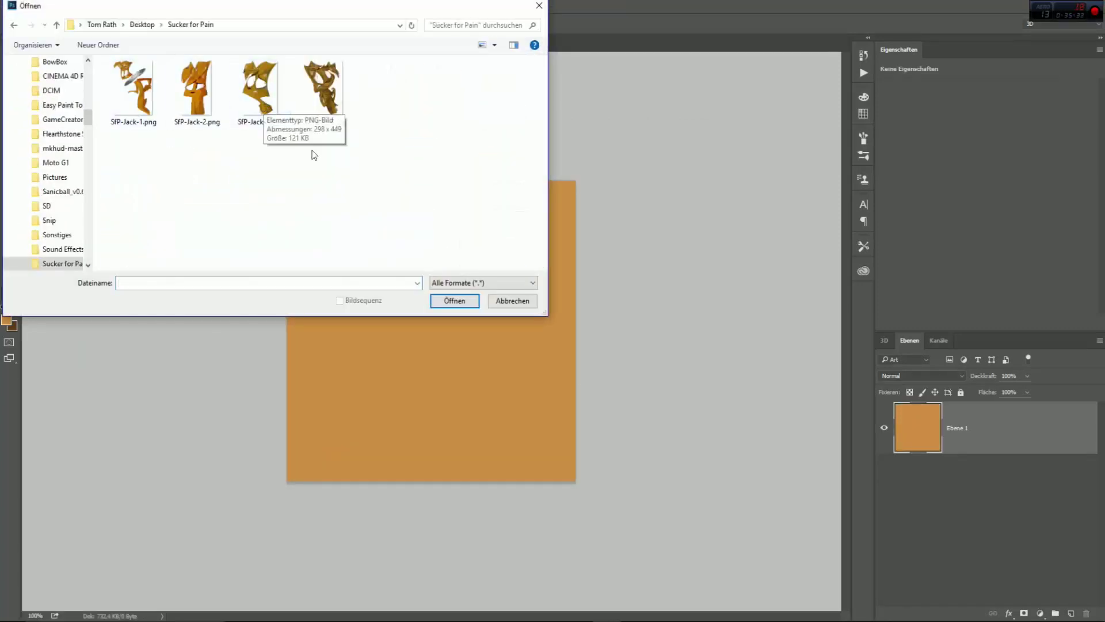
pyautogui.click(261, 92)
pyautogui.click(455, 300)
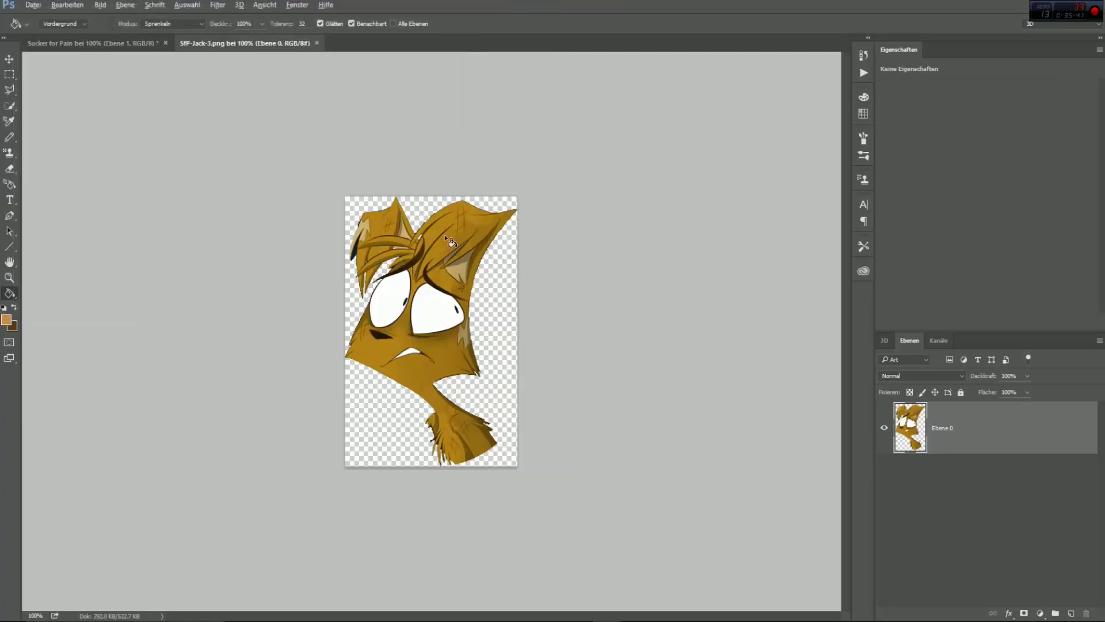
pyautogui.click(10, 59)
pyautogui.moveTo(957, 416); pyautogui.dragTo(380, 278)
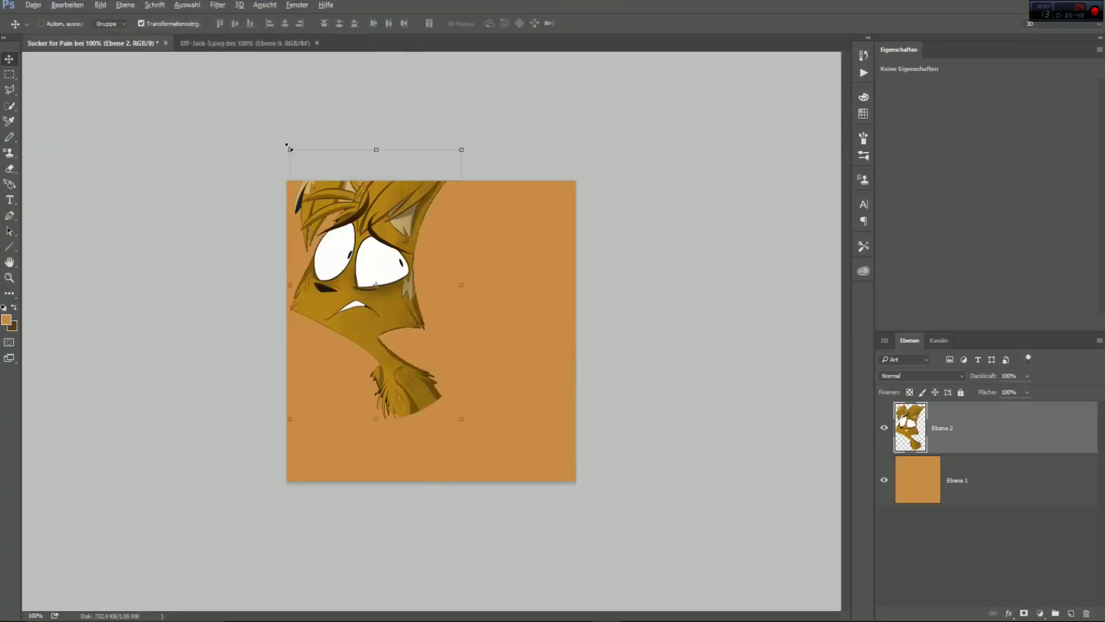
pyautogui.click(7, 75)
pyautogui.doubleClick(966, 430)
pyautogui.click(1028, 204)
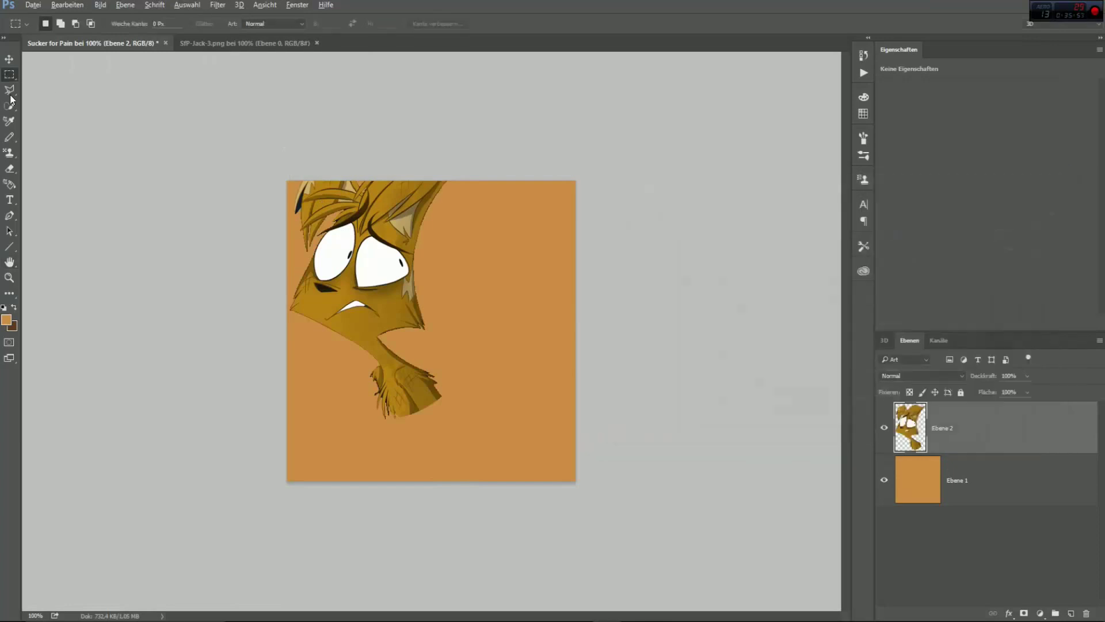
# Scale the SfP-Jack-3 cutout to 50% in width and height
pyautogui.click(9, 59)
pyautogui.click(311, 149)
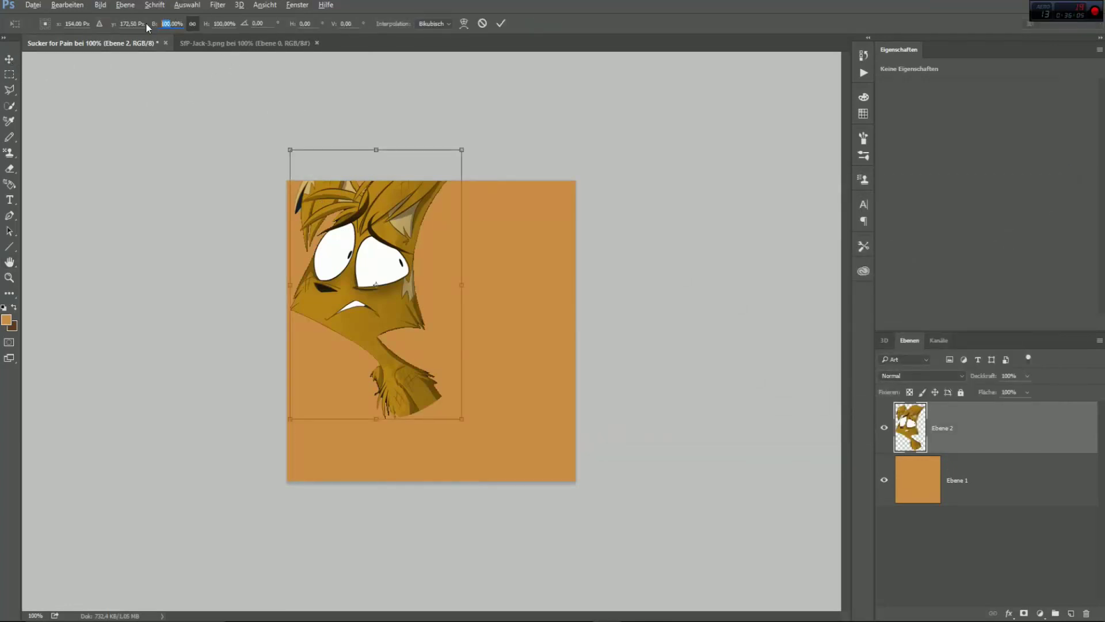
pyautogui.write('50')
pyautogui.press('Return')
pyautogui.click(41, 21)
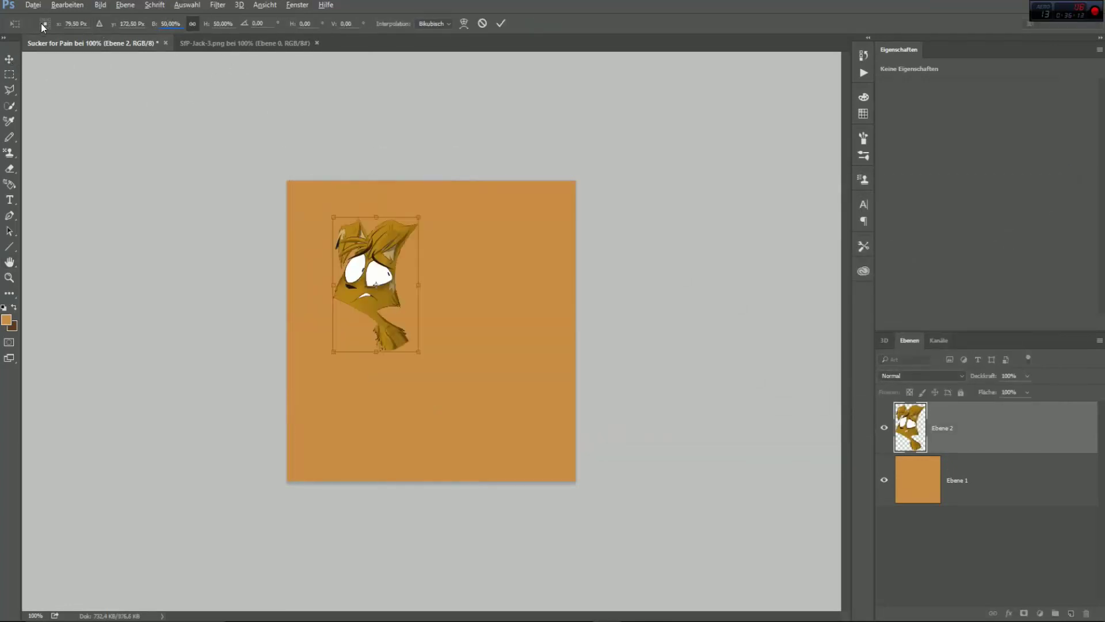
pyautogui.click(45, 24)
# Move the SfP-Jack-3 cutout into the canvas's upper-right corner, rotate it about -25°, and apply the transformation
pyautogui.moveTo(380, 302); pyautogui.dragTo(546, 273)
pyautogui.moveTo(490, 168); pyautogui.dragTo(434, 198)
pyautogui.moveTo(509, 244); pyautogui.dragTo(518, 254)
pyautogui.moveTo(427, 206); pyautogui.dragTo(524, 237)
pyautogui.moveTo(552, 271); pyautogui.dragTo(552, 265)
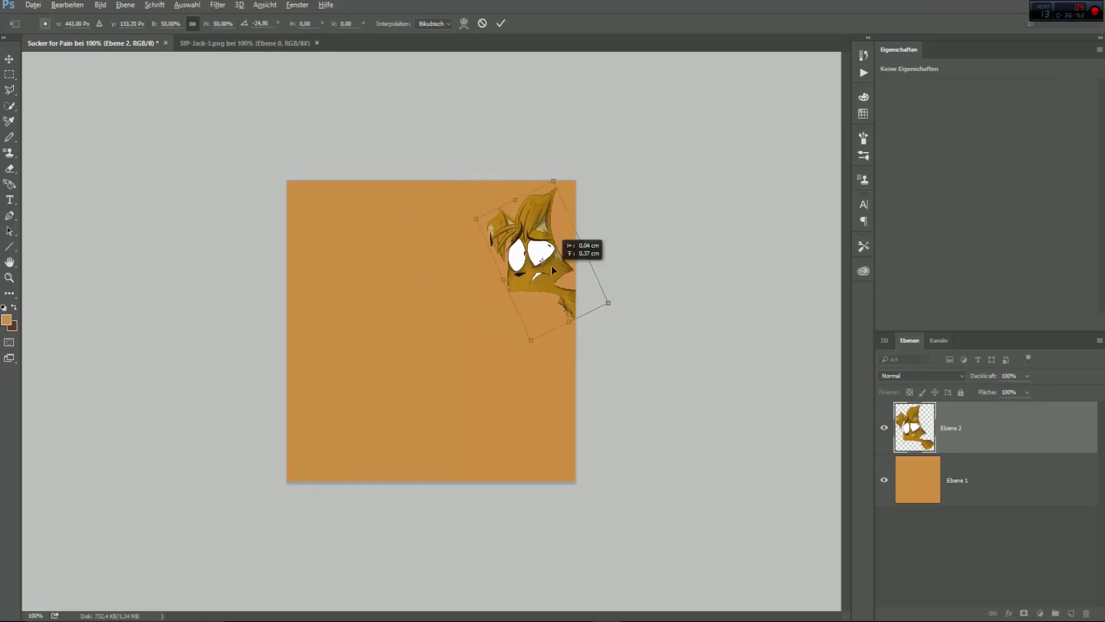
pyautogui.click(499, 24)
# Close SfP-Jack-3.png, open SfP-Jack-1.png and copy its layer into the Sucker for Pain document
pyautogui.click(316, 43)
pyautogui.hotkey('ctrl', 'o')
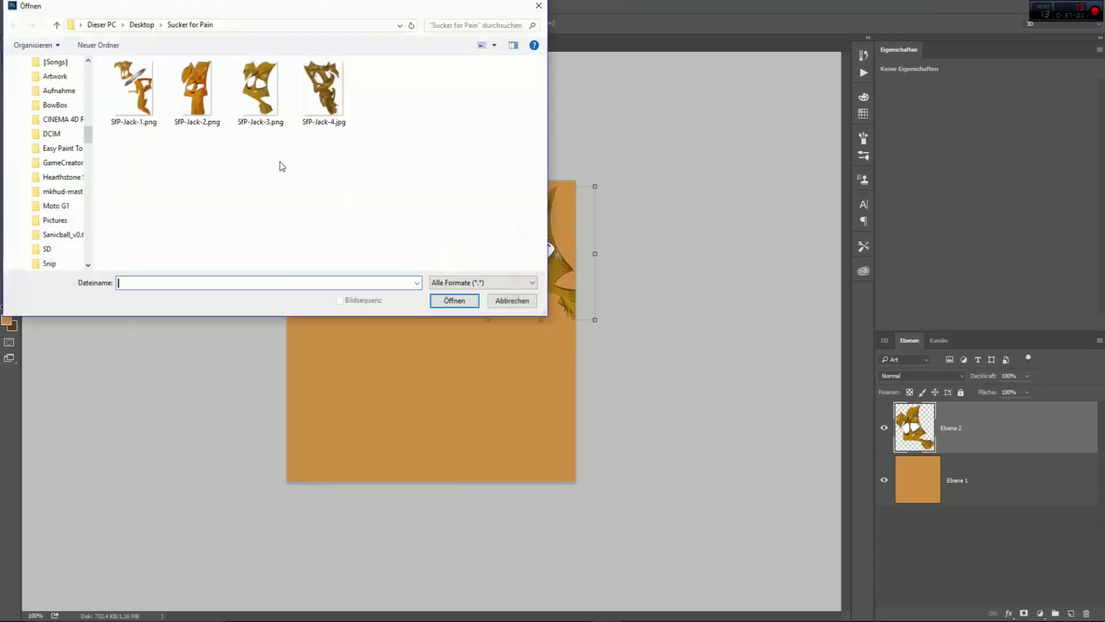
pyautogui.click(134, 92)
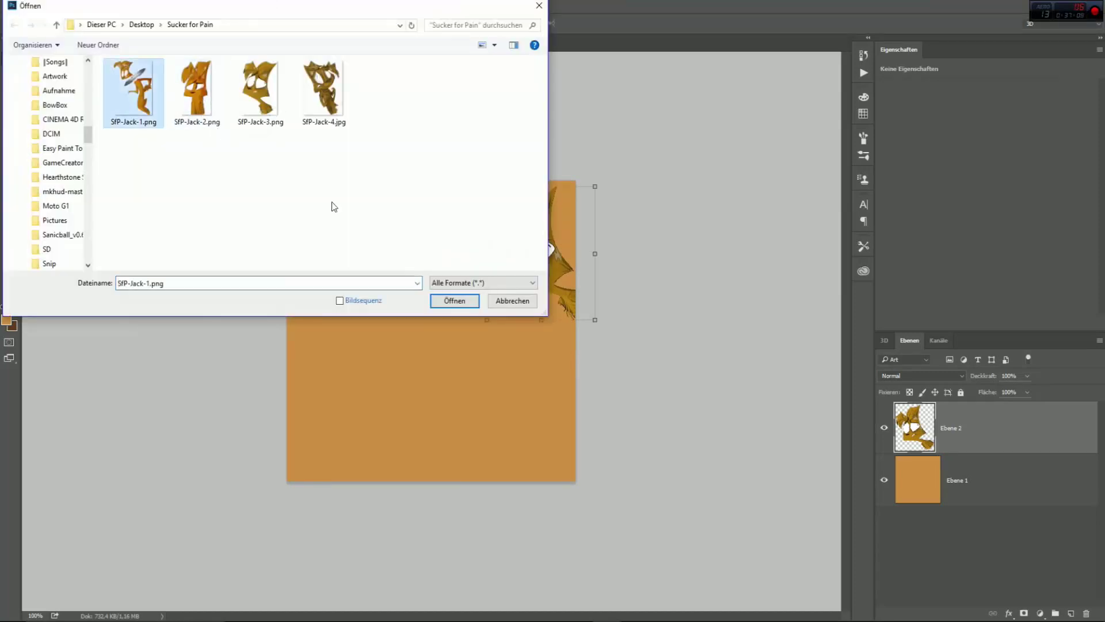
pyautogui.click(455, 301)
pyautogui.moveTo(994, 427); pyautogui.dragTo(382, 260)
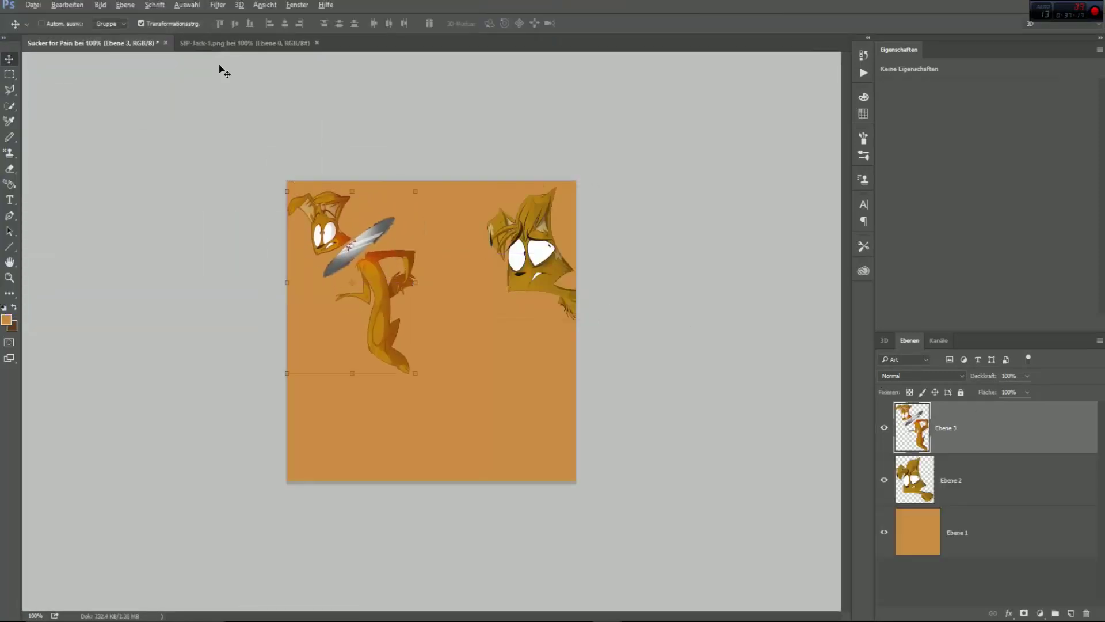
# Scale the SfP-Jack-1 cutout to 75% in width and height
pyautogui.hotkey('ctrl', 't')
pyautogui.write('75')
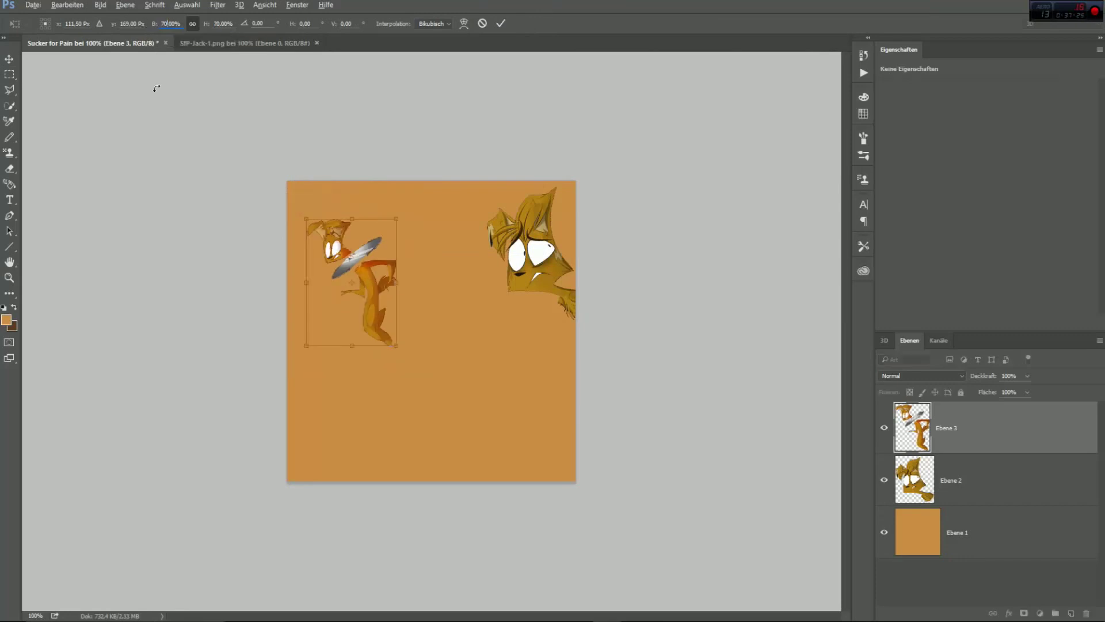
pyautogui.press('Return')
# Rotate the SfP-Jack-1 cutout about 27°, place it in the canvas's upper-left corner, and apply the transformation
pyautogui.moveTo(392, 337)
pyautogui.mouseDown()
pyautogui.moveTo(376, 303)
pyautogui.moveTo(398, 323)
pyautogui.mouseUp()
pyautogui.moveTo(363, 258); pyautogui.dragTo(357, 262)
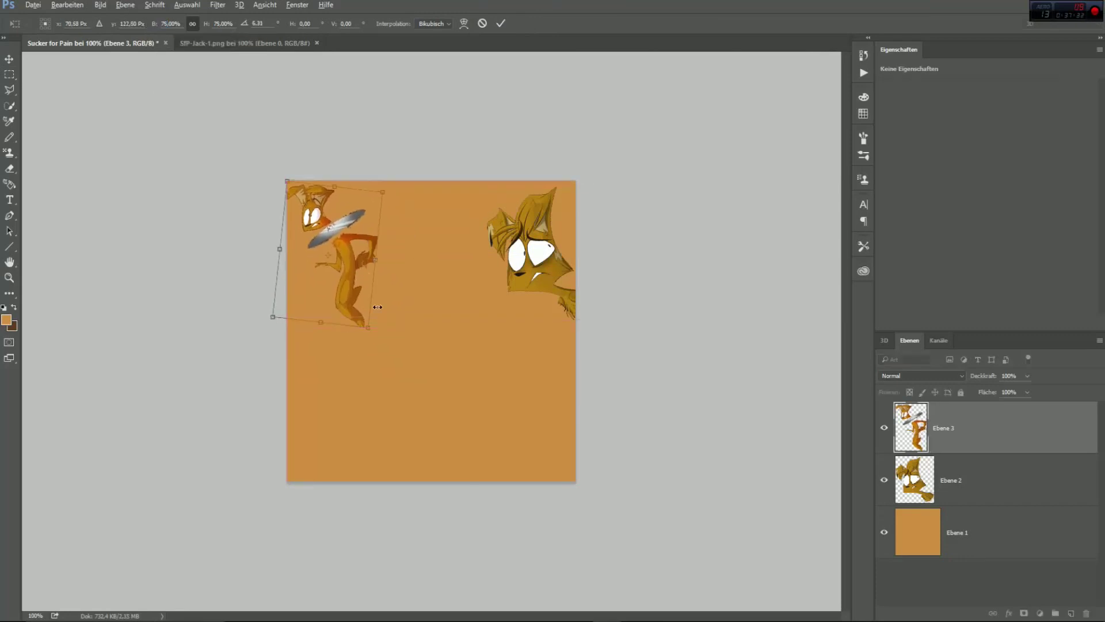
pyautogui.moveTo(376, 306); pyautogui.dragTo(351, 319)
pyautogui.moveTo(339, 250); pyautogui.dragTo(338, 257)
pyautogui.moveTo(396, 317); pyautogui.dragTo(392, 322)
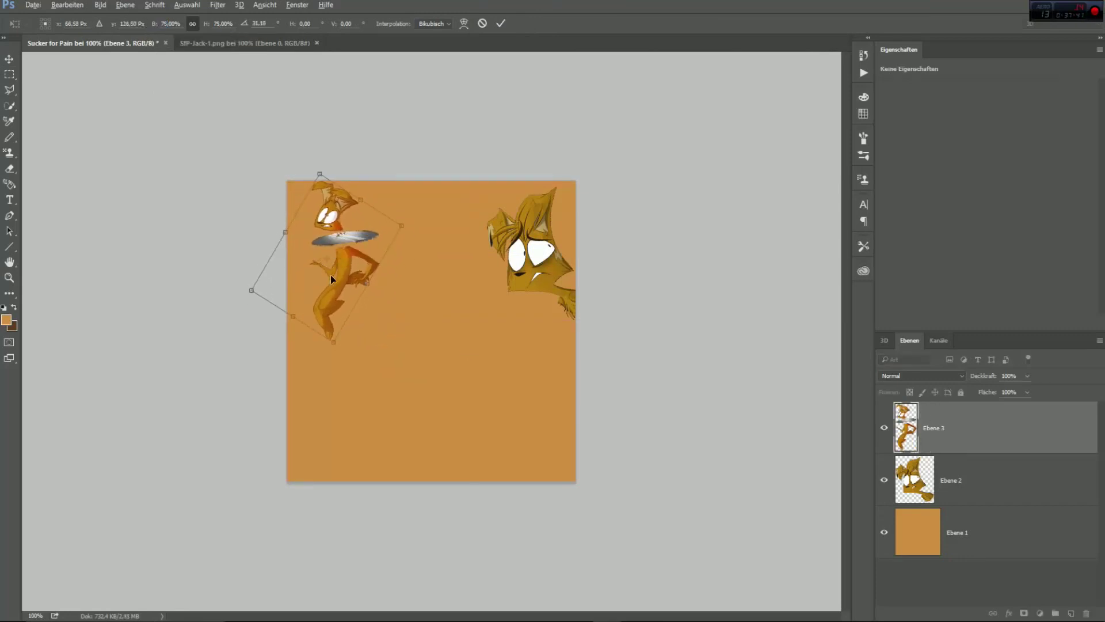
pyautogui.moveTo(327, 270); pyautogui.dragTo(356, 251)
pyautogui.moveTo(224, 283); pyautogui.dragTo(227, 292)
pyautogui.moveTo(336, 278); pyautogui.dragTo(326, 283)
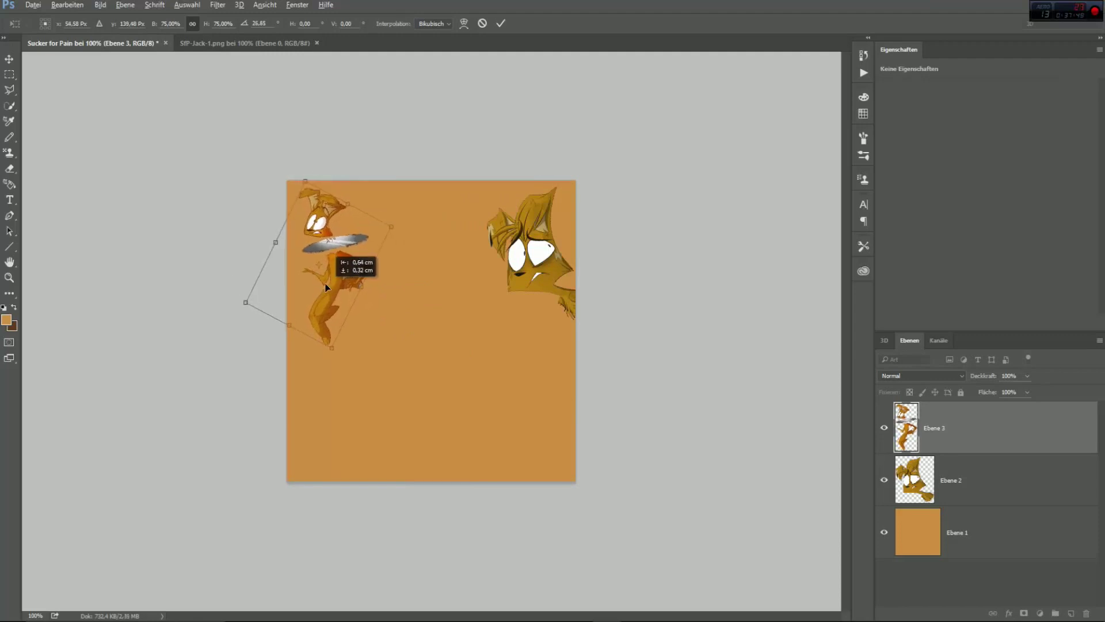
pyautogui.click(501, 24)
# Open SfP-Jack-4.jpg and copy its picture into the Sucker for Pain document
pyautogui.doubleClick(338, 39)
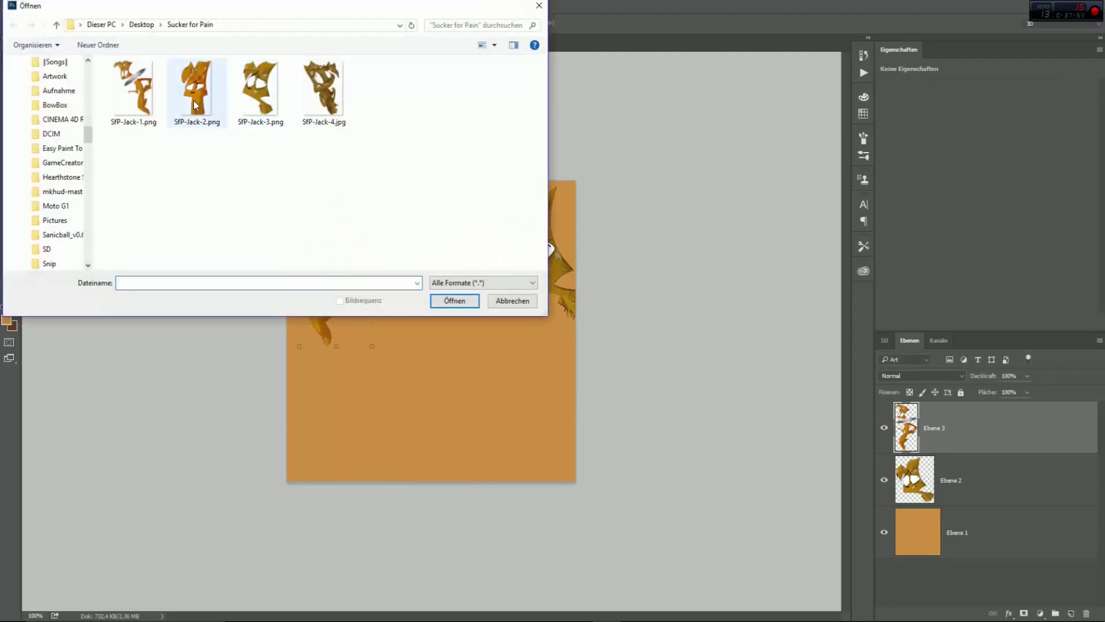
pyautogui.doubleClick(320, 98)
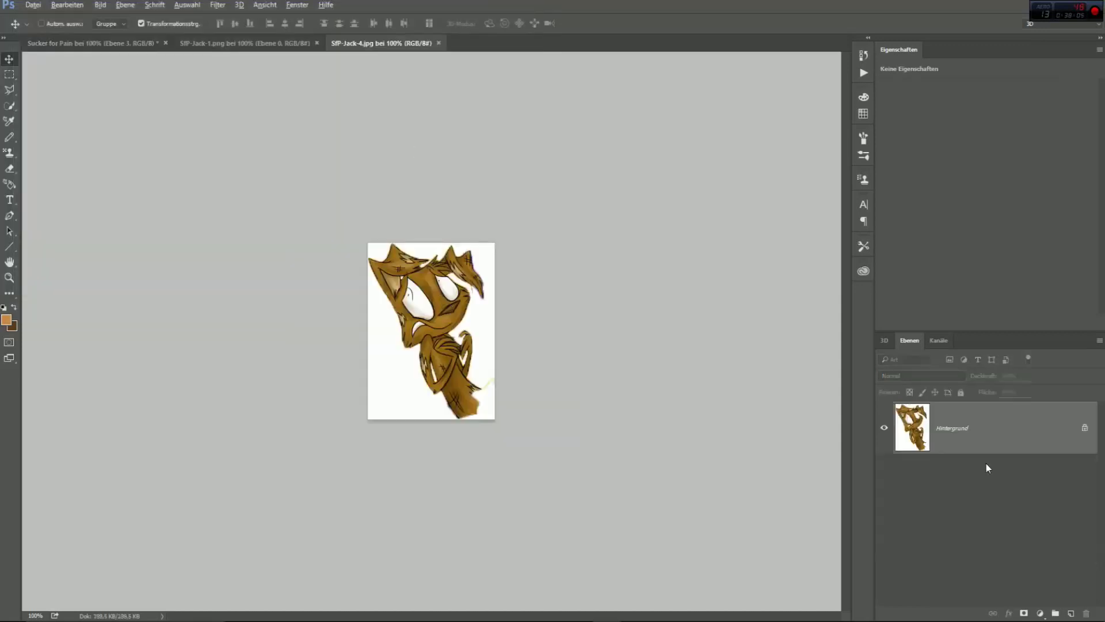
pyautogui.moveTo(986, 464); pyautogui.dragTo(462, 359)
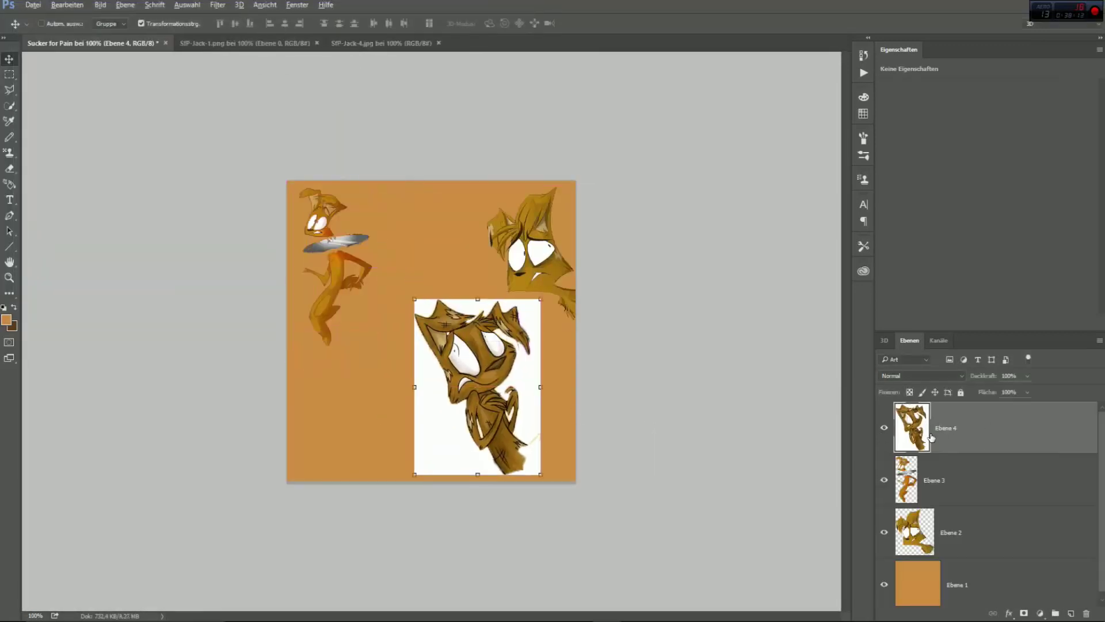
# Delete the layer holding the copied SfP-Jack-4.jpg picture from the Sucker for Pain document
pyautogui.rightClick(883, 426)
pyautogui.click(783, 149)
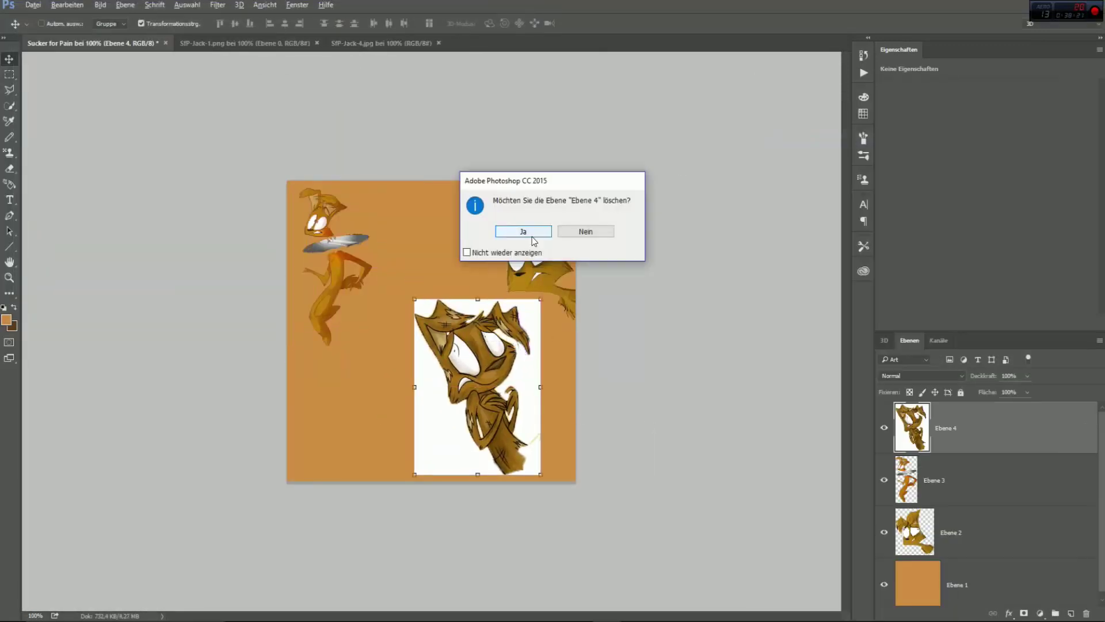
pyautogui.click(523, 231)
# Export SfP-Jack-4.jpg as a PNG with transparency into the Sucker for Pain folder
pyautogui.click(381, 43)
pyautogui.click(33, 4)
pyautogui.moveTo(75, 178)
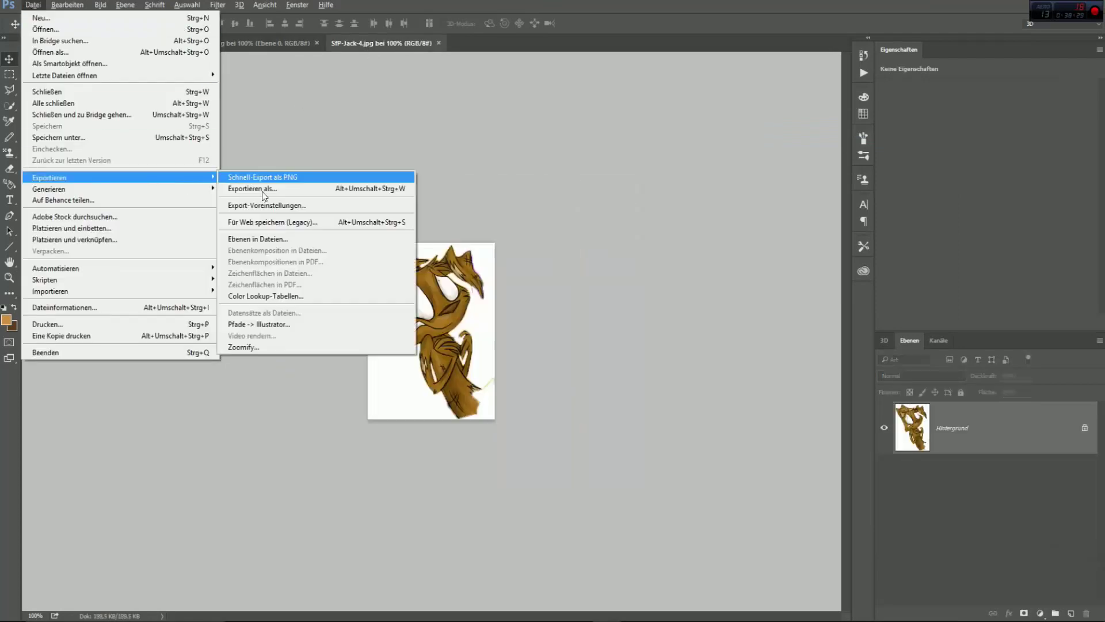
pyautogui.click(344, 199)
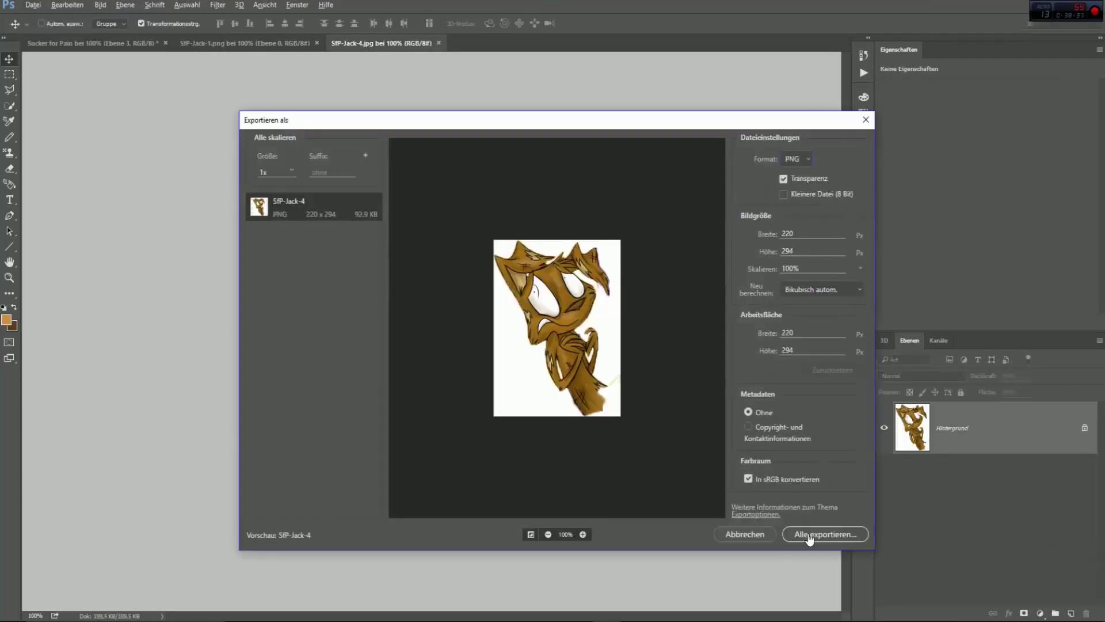
pyautogui.click(809, 533)
pyautogui.press('Return')
# Close SfP-Jack-4.jpg without saving and close SfP-Jack-1.png
pyautogui.hotkey('ctrl', 'w')
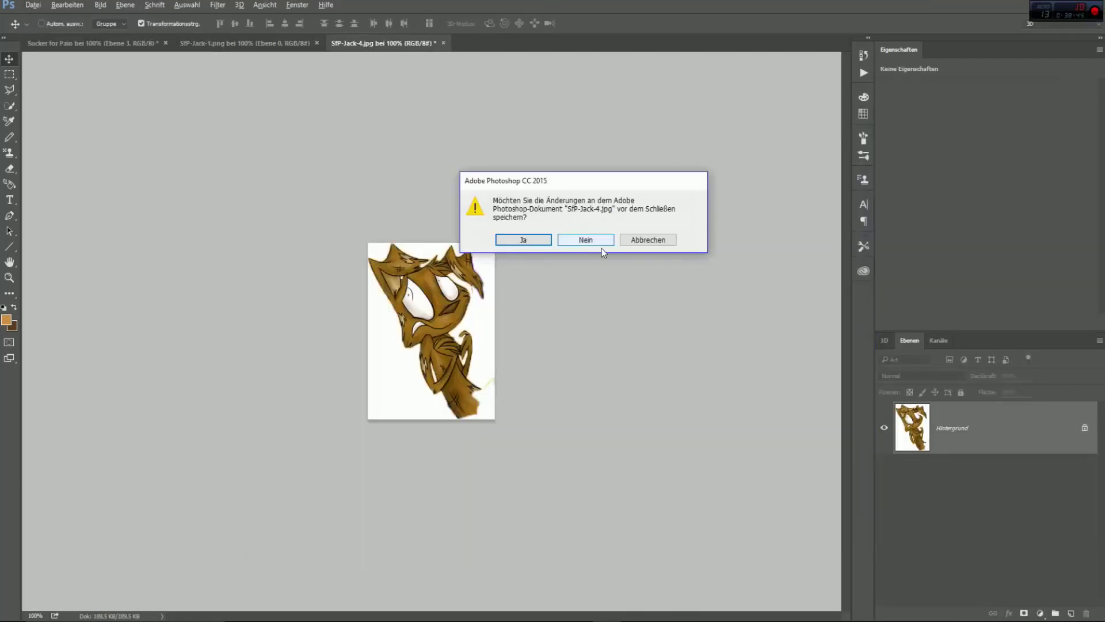
pyautogui.click(582, 242)
pyautogui.click(317, 43)
# Open SfP-Jack-4.png and copy its layer into the Sucker for Pain document
pyautogui.click(33, 5)
pyautogui.click(43, 29)
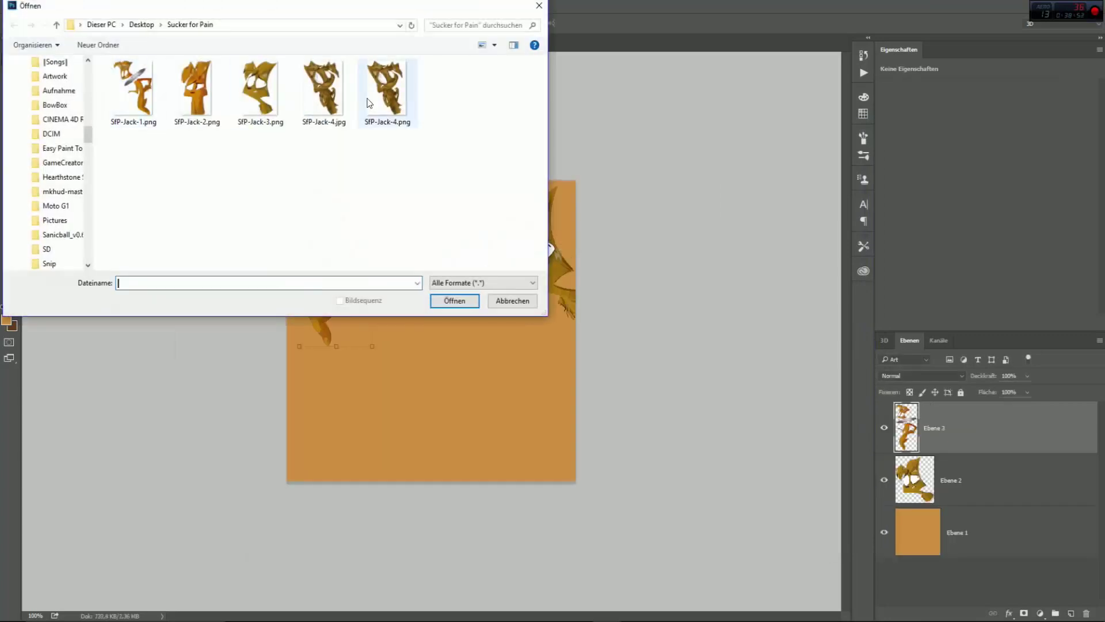
pyautogui.click(369, 99)
pyautogui.click(466, 304)
pyautogui.moveTo(961, 415); pyautogui.dragTo(448, 310)
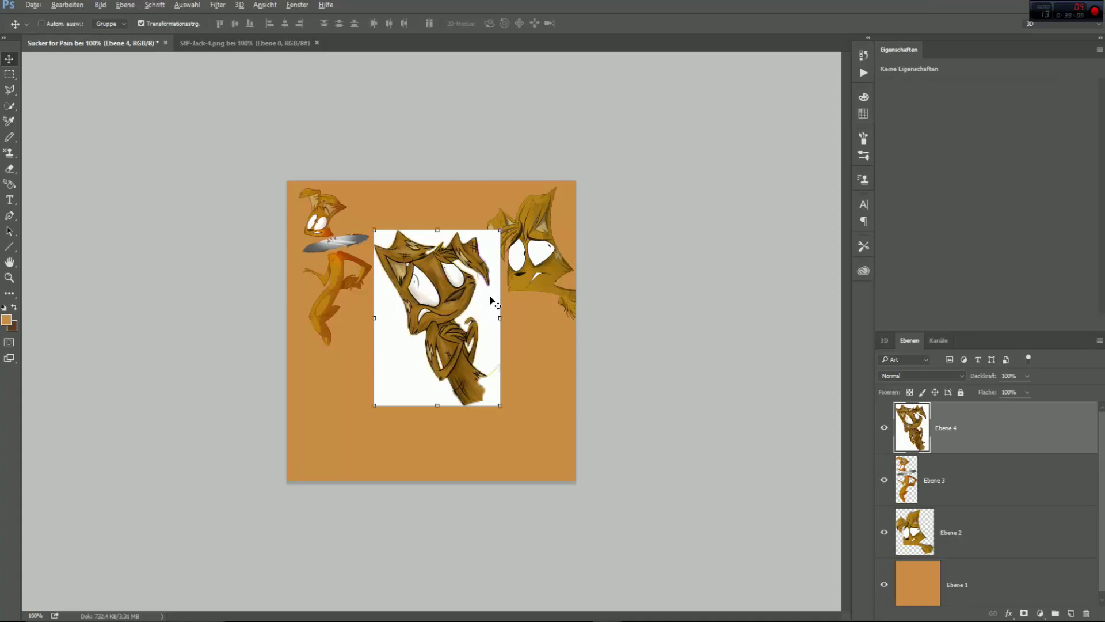
# Delete the layer holding the copied SfP-Jack-4.png picture from the Sucker for Pain document
pyautogui.rightClick(964, 428)
pyautogui.click(846, 141)
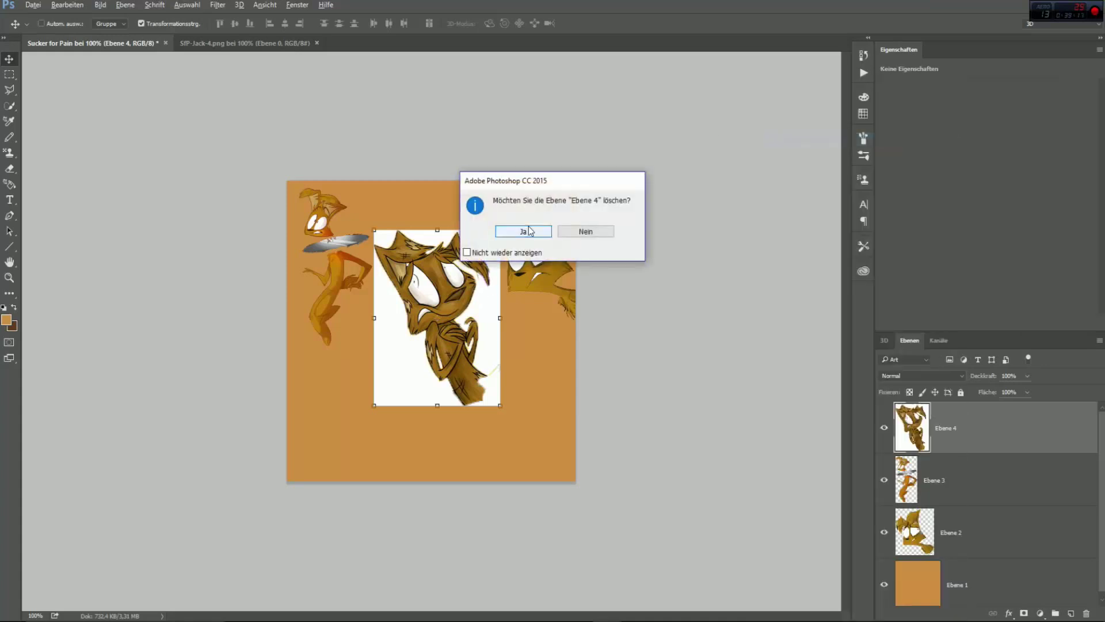
pyautogui.click(525, 232)
# Switch to SfP-Jack-4.png and try selecting the white background around the figure with the Magic Wand
pyautogui.click(236, 43)
pyautogui.click(9, 110)
pyautogui.keyDown('alt'); pyautogui.click(9, 112); pyautogui.keyUp('alt')
pyautogui.click(407, 381)
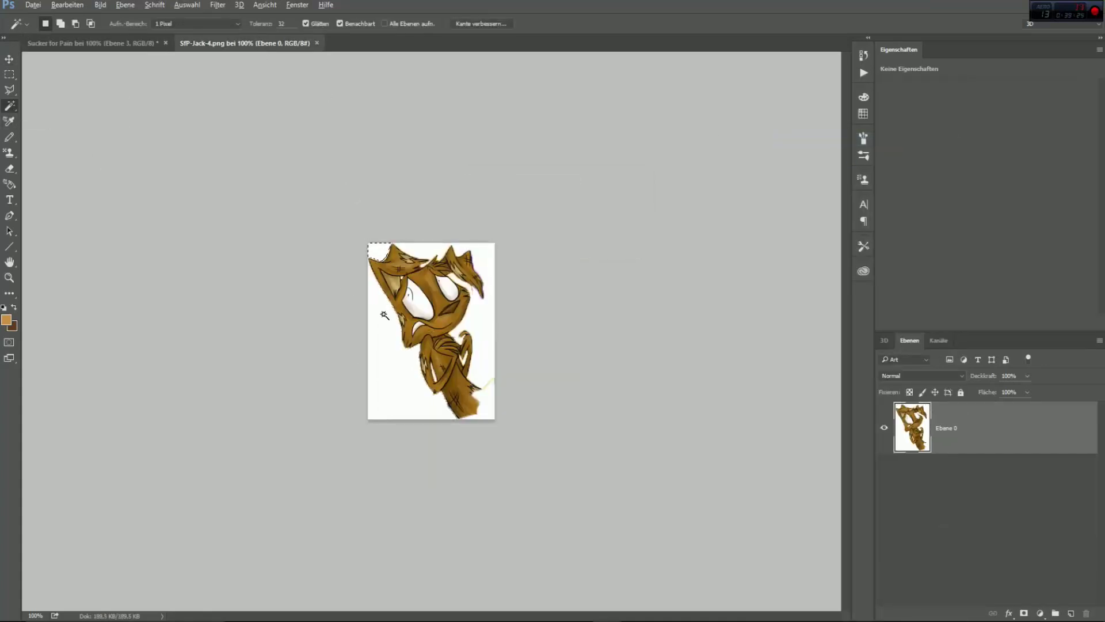
pyautogui.keyDown('shift'); pyautogui.click(485, 315); pyautogui.keyUp('shift')
pyautogui.keyDown('shift'); pyautogui.click(489, 400); pyautogui.keyUp('shift')
pyautogui.click(33, 5)
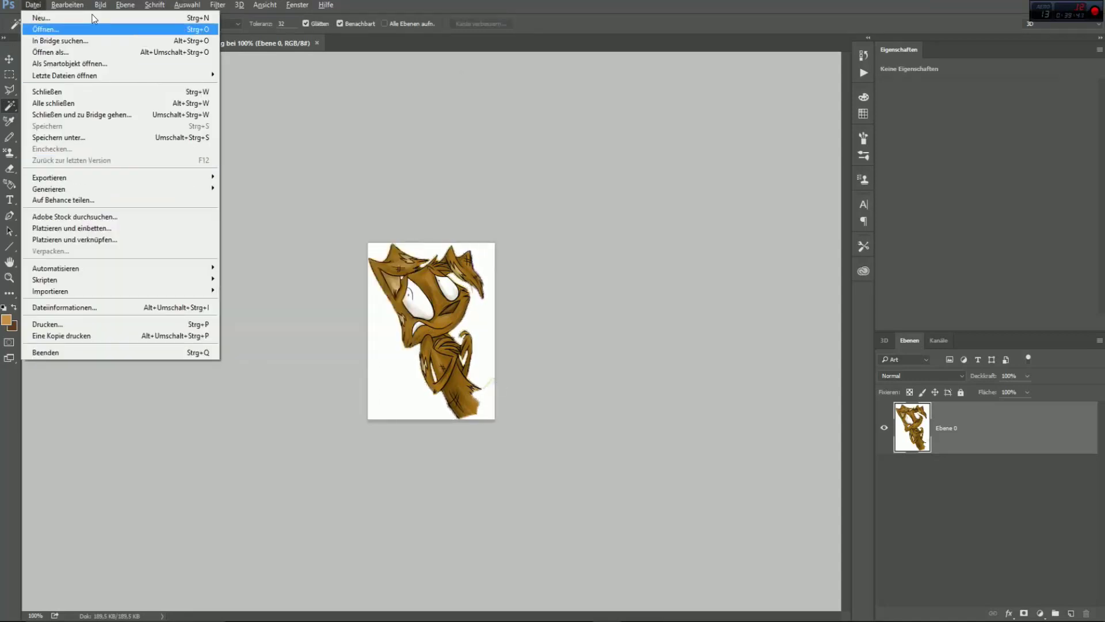
pyautogui.moveTo(100, 4)
pyautogui.moveTo(200, 38)
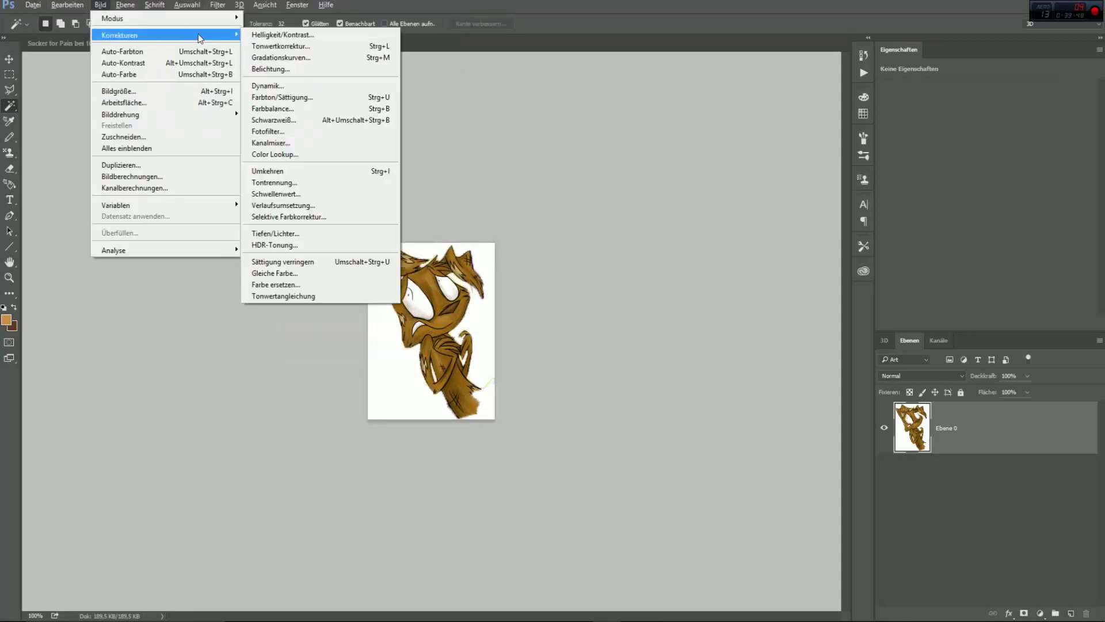
pyautogui.click(16, 320)
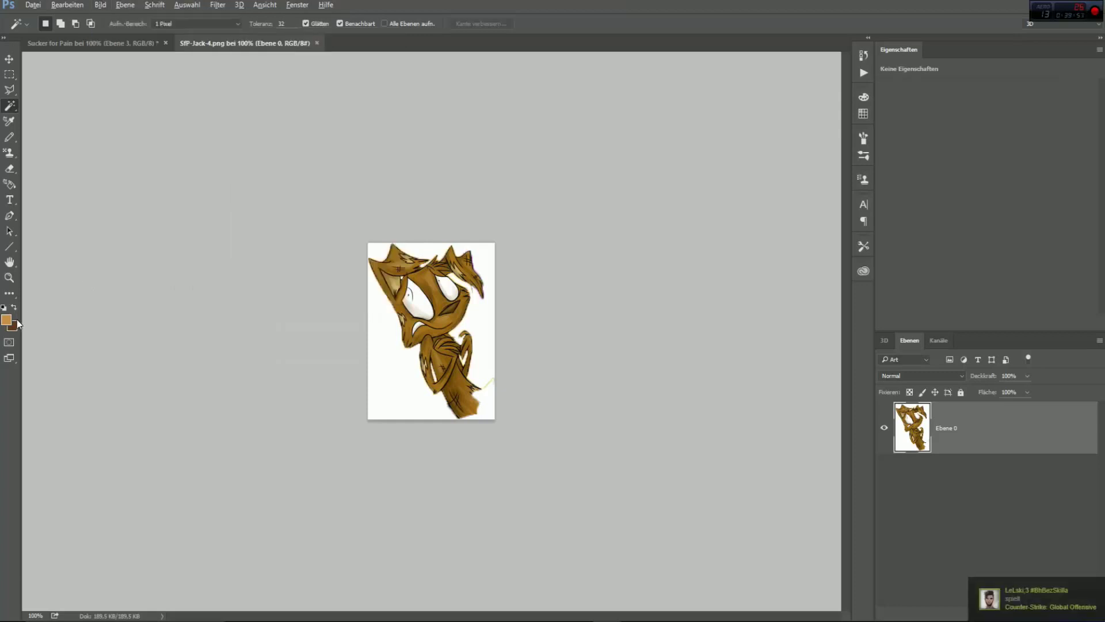
# Sample the picture's white as the foreground colour and fill the background around the figure with the Paint Bucket
pyautogui.click(14, 307)
pyautogui.click(6, 319)
pyautogui.click(375, 282)
pyautogui.press('Return')
pyautogui.click(9, 294)
pyautogui.click(72, 461)
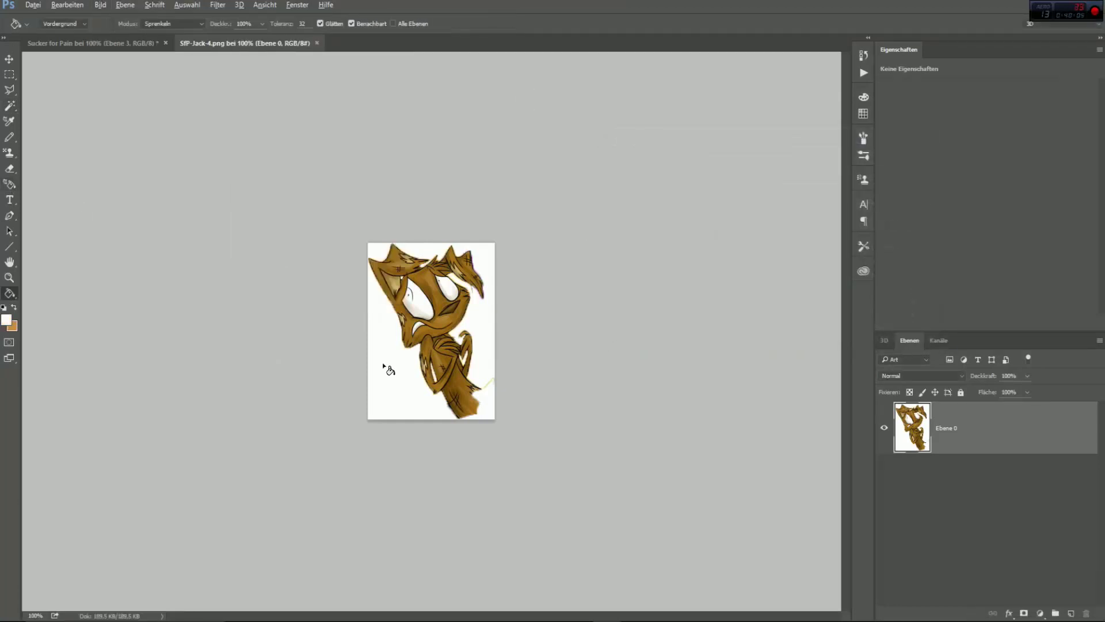
pyautogui.click(68, 5)
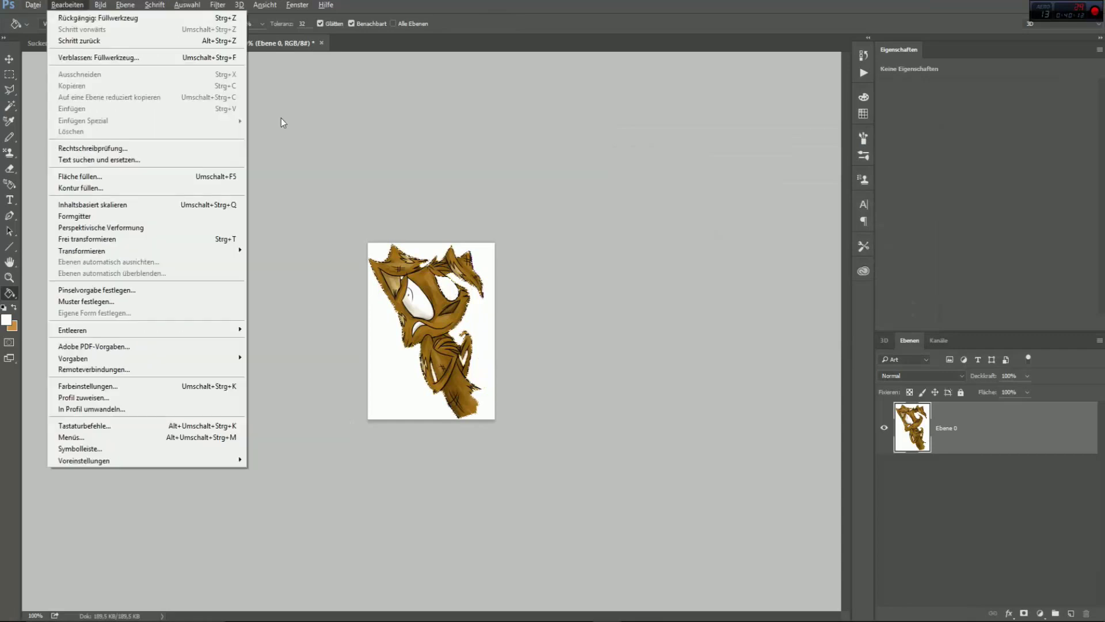
pyautogui.click(286, 122)
pyautogui.hotkey('ctrl', 'alt', 'shift', 'w')
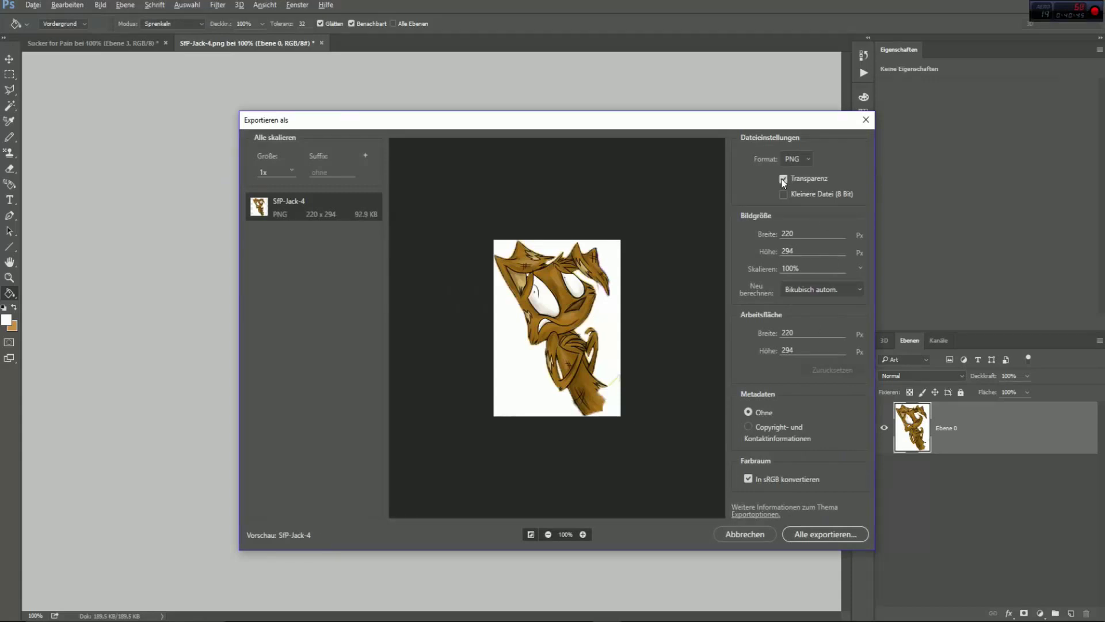
pyautogui.click(866, 120)
# Fill the white background areas around the figure with orange using the Paint Bucket
pyautogui.click(14, 307)
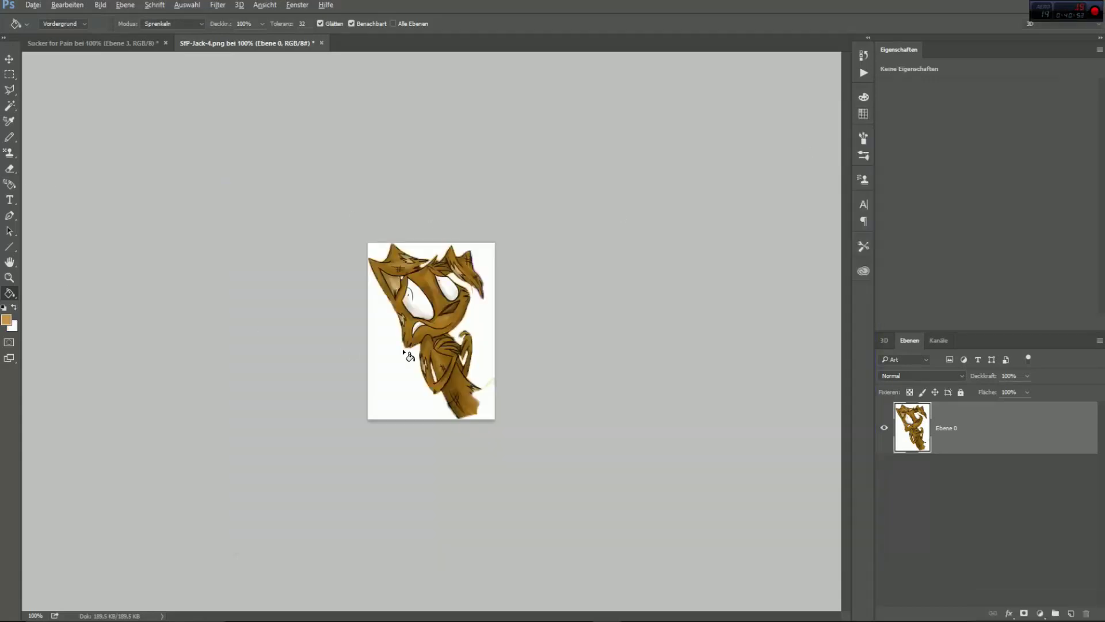
pyautogui.click(403, 348)
pyautogui.click(423, 248)
pyautogui.click(491, 397)
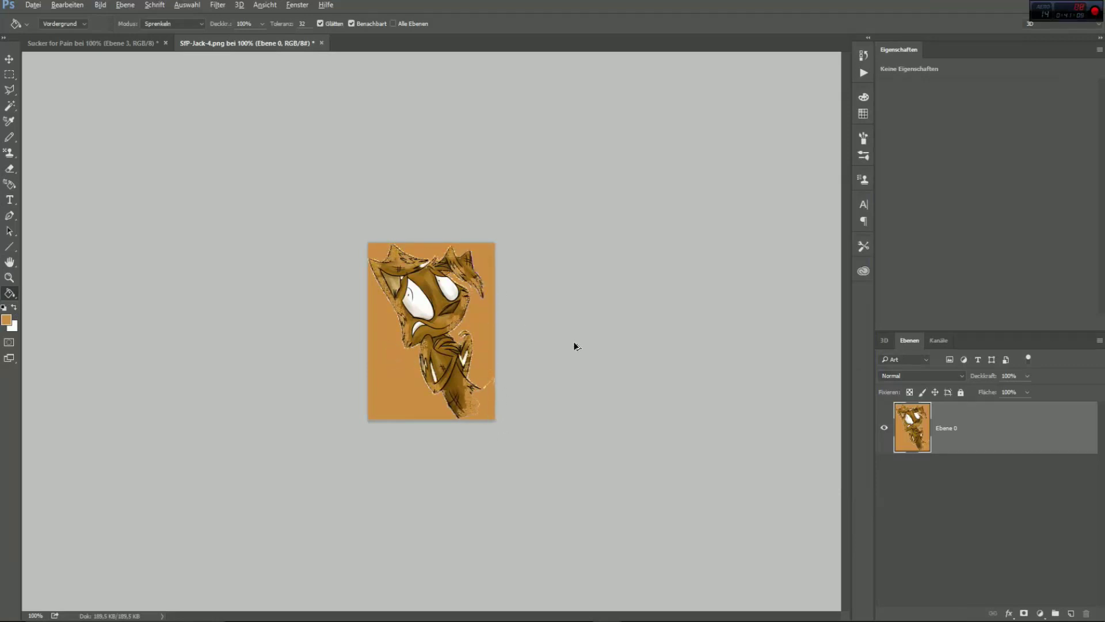
pyautogui.hotkey('ctrl', 'z')
pyautogui.hotkey('ctrl', 'z')
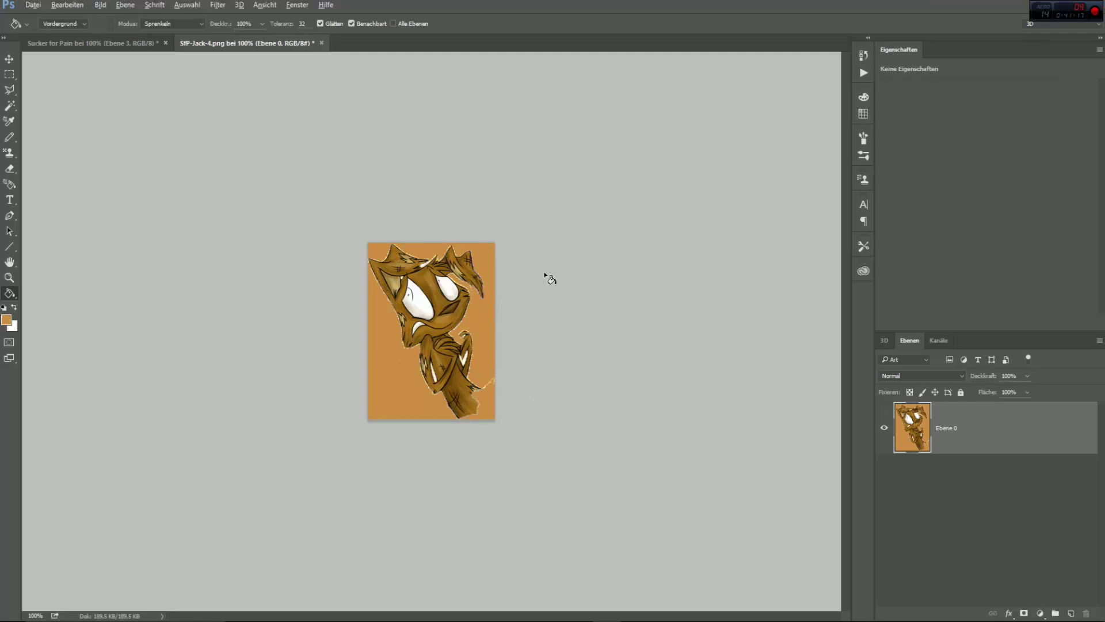
# At 600% zoom, paint orange over the light fringe along the left side of the face and chin with the Pencil
pyautogui.click(38, 611)
pyautogui.write('600')
pyautogui.press('Return')
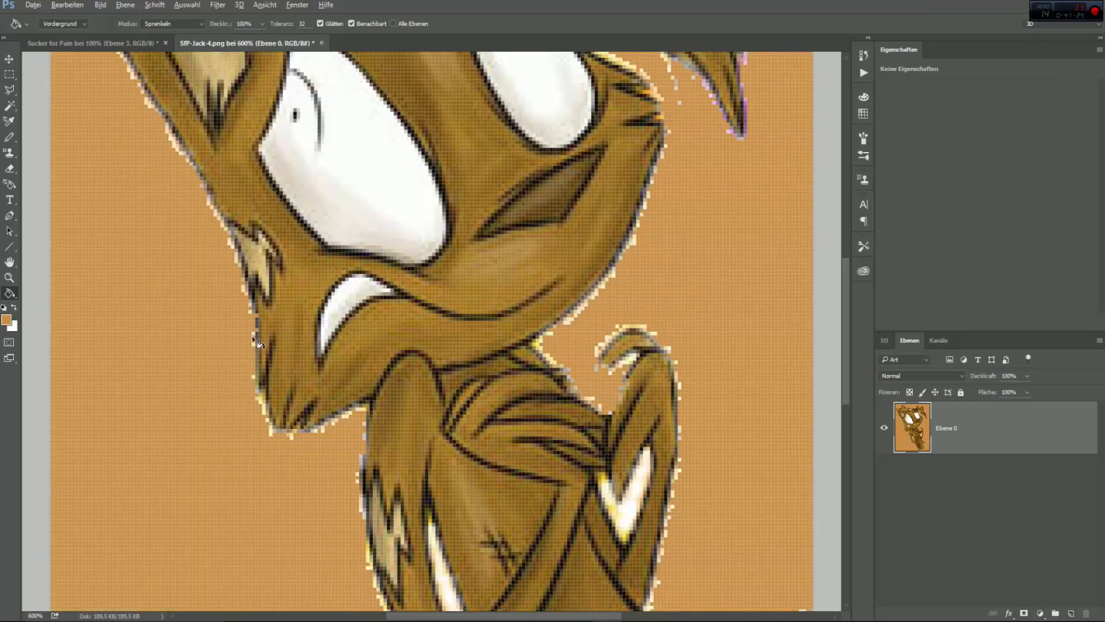
pyautogui.click(68, 6)
pyautogui.click(69, 17)
pyautogui.click(10, 137)
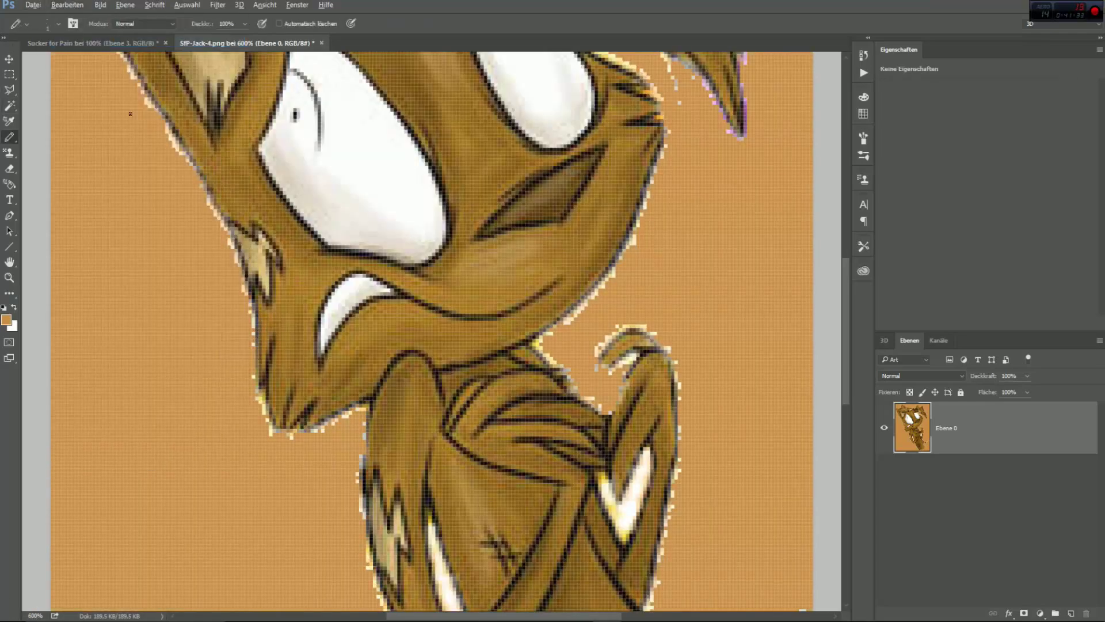
pyautogui.moveTo(165, 125)
pyautogui.mouseDown()
pyautogui.moveTo(235, 265)
pyautogui.moveTo(234, 252)
pyautogui.moveTo(256, 401)
pyautogui.mouseUp()
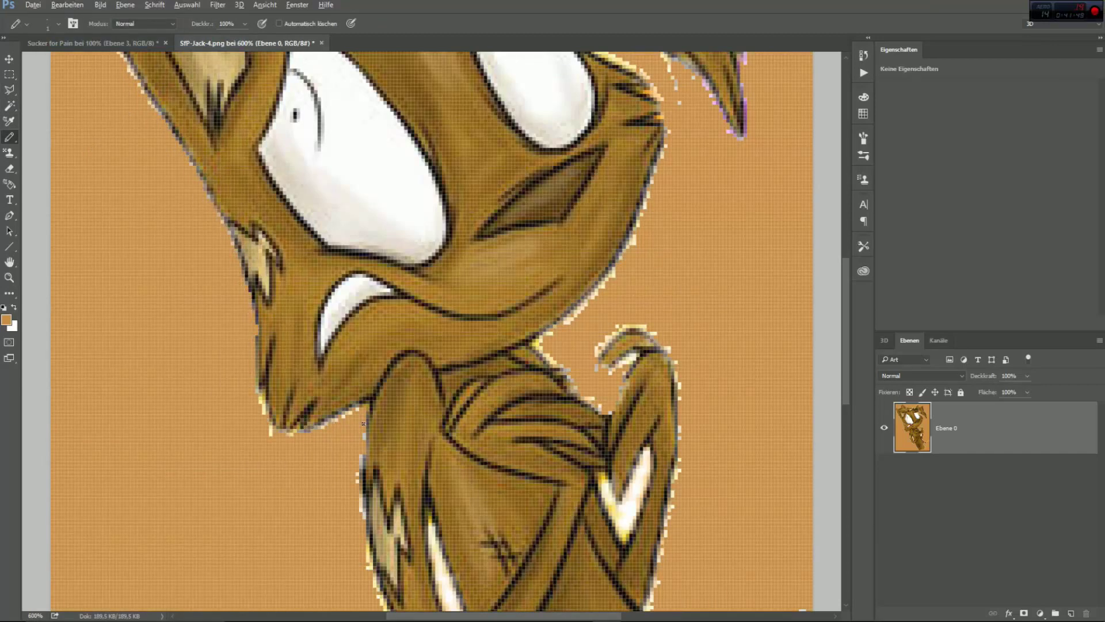
pyautogui.moveTo(363, 423)
pyautogui.mouseDown()
pyautogui.moveTo(361, 476)
pyautogui.moveTo(350, 478)
pyautogui.mouseUp()
pyautogui.moveTo(270, 426); pyautogui.dragTo(252, 377)
# Paint out the light pixels along the right cheek, neck and curled hand, and inside the right arm's gap
pyautogui.moveTo(614, 264)
pyautogui.mouseDown()
pyautogui.moveTo(537, 343)
pyautogui.moveTo(591, 398)
pyautogui.mouseUp()
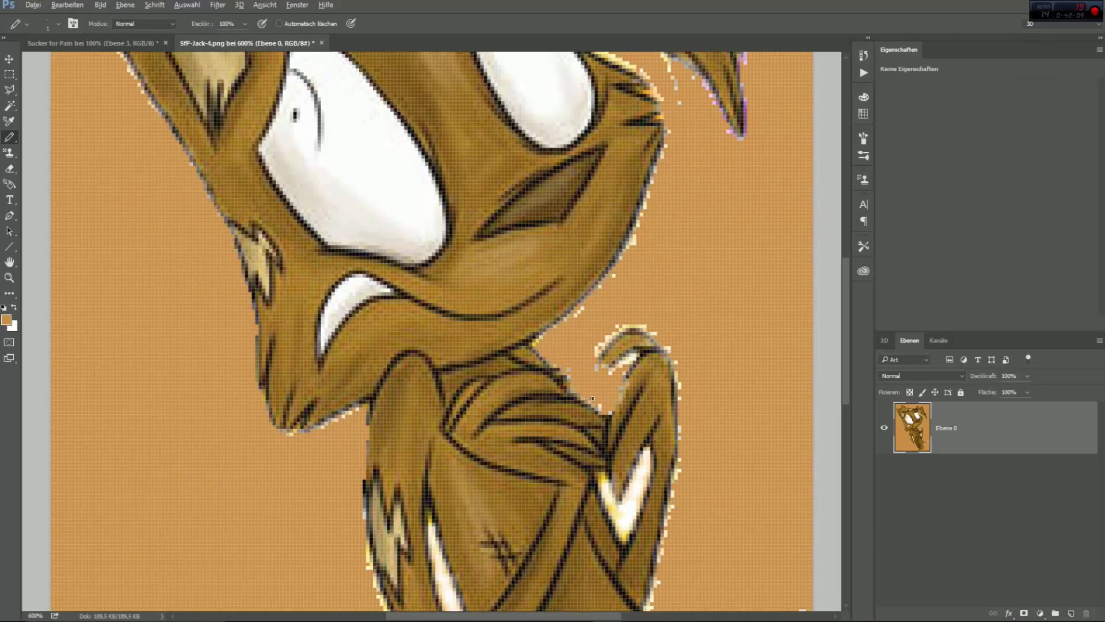
pyautogui.moveTo(631, 357)
pyautogui.mouseDown()
pyautogui.moveTo(603, 345)
pyautogui.moveTo(633, 326)
pyautogui.moveTo(660, 347)
pyautogui.moveTo(599, 343)
pyautogui.moveTo(649, 327)
pyautogui.moveTo(677, 391)
pyautogui.mouseUp()
pyautogui.moveTo(645, 482)
pyautogui.mouseDown()
pyautogui.moveTo(646, 451)
pyautogui.moveTo(631, 499)
pyautogui.moveTo(609, 504)
pyautogui.moveTo(607, 489)
pyautogui.moveTo(622, 532)
pyautogui.moveTo(637, 501)
pyautogui.moveTo(612, 517)
pyautogui.moveTo(599, 486)
pyautogui.moveTo(625, 498)
pyautogui.moveTo(647, 473)
pyautogui.mouseUp()
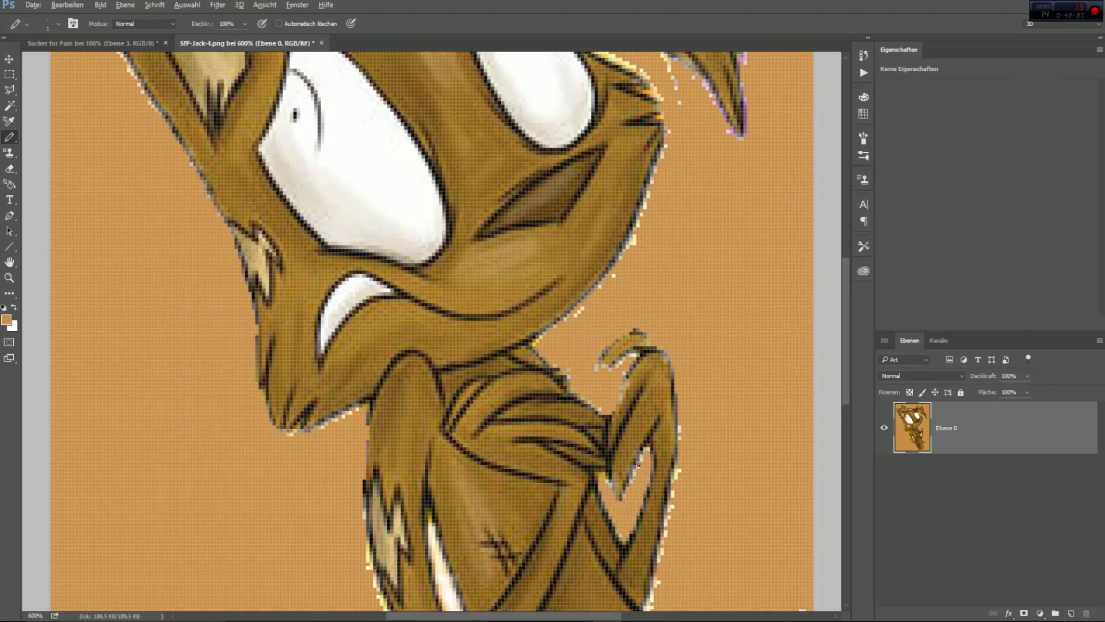
pyautogui.moveTo(628, 247); pyautogui.dragTo(635, 235)
# Paint orange over the yellowish fringe in the gap between the right eye and the drooping ear
pyautogui.scroll(4, 697, 233)
pyautogui.moveTo(538, 137); pyautogui.dragTo(579, 168)
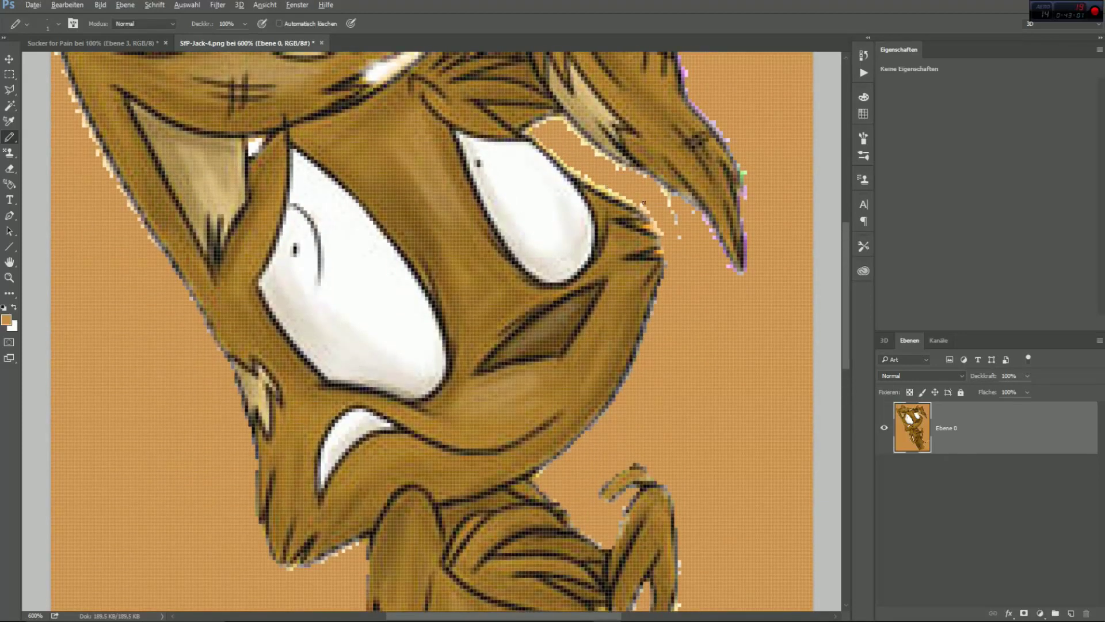
pyautogui.moveTo(629, 205); pyautogui.dragTo(609, 193)
pyautogui.moveTo(591, 183)
pyautogui.mouseDown()
pyautogui.moveTo(530, 134)
pyautogui.moveTo(556, 119)
pyautogui.moveTo(651, 179)
pyautogui.moveTo(676, 228)
pyautogui.moveTo(656, 234)
pyautogui.moveTo(642, 207)
pyautogui.moveTo(566, 165)
pyautogui.moveTo(626, 200)
pyautogui.moveTo(657, 237)
pyautogui.moveTo(665, 263)
pyautogui.moveTo(630, 357)
pyautogui.mouseUp()
pyautogui.hotkey('ctrl', 'alt', 'z')
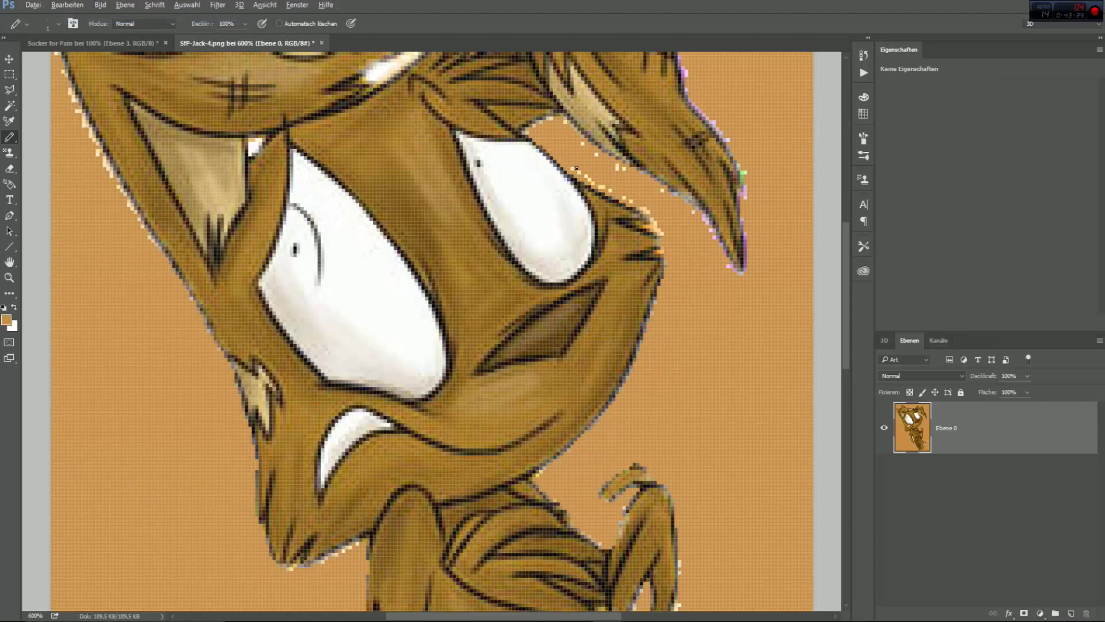
# Paint out the light fringe along the outer left arm, the elbow and the left side of the waist
pyautogui.scroll(-6, 577, 168)
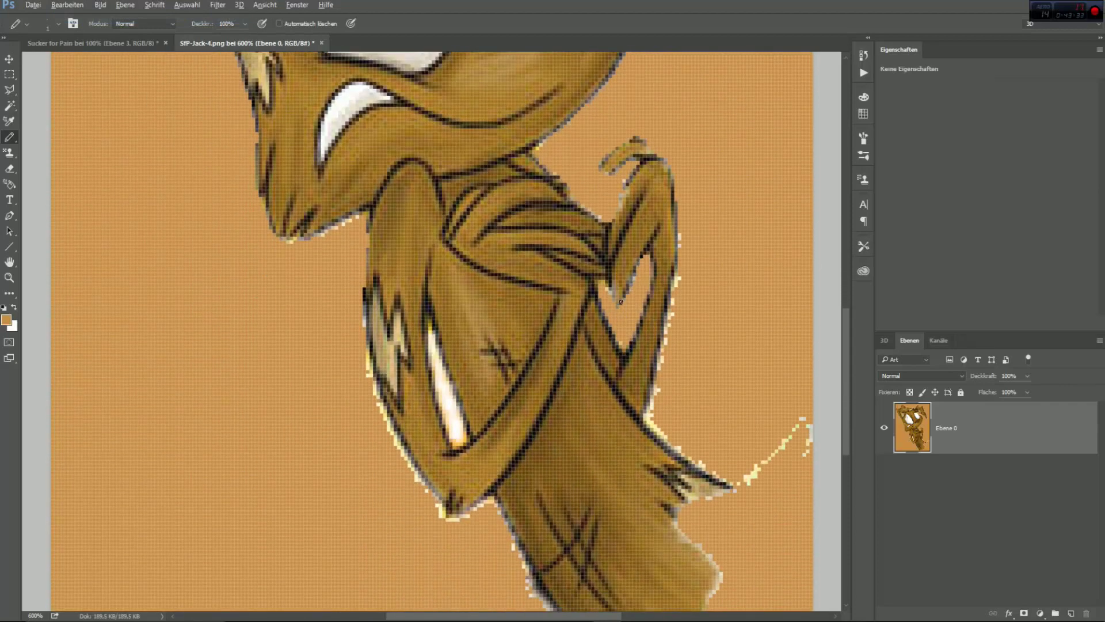
pyautogui.moveTo(367, 222); pyautogui.dragTo(363, 314)
pyautogui.moveTo(367, 364); pyautogui.dragTo(421, 481)
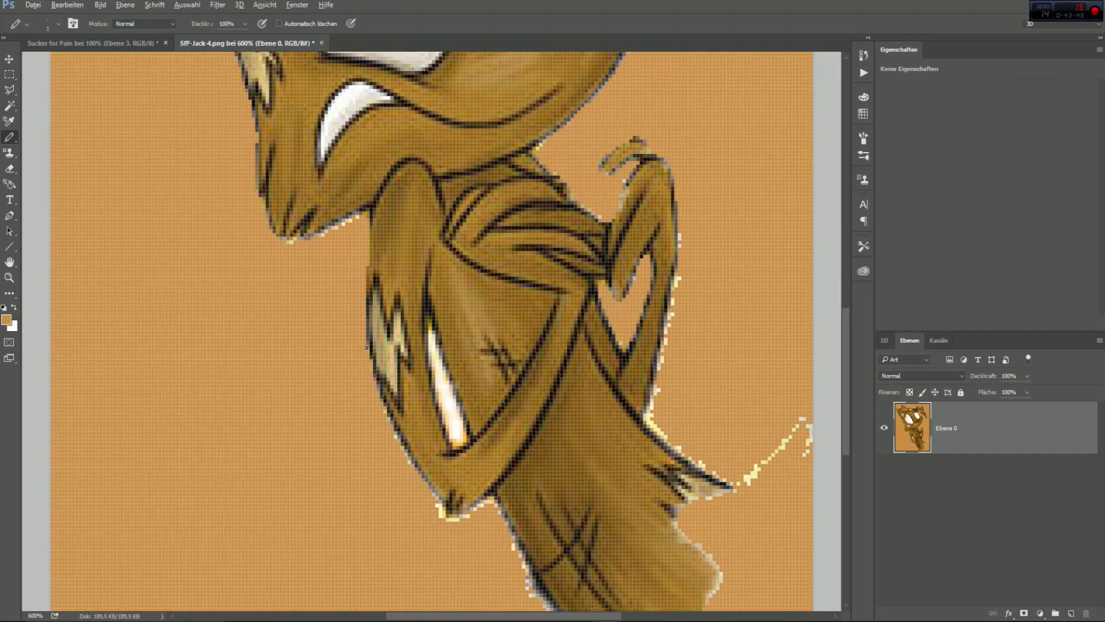
pyautogui.moveTo(451, 518)
pyautogui.mouseDown()
pyautogui.moveTo(485, 504)
pyautogui.moveTo(436, 505)
pyautogui.moveTo(455, 517)
pyautogui.moveTo(489, 500)
pyautogui.moveTo(535, 596)
pyautogui.mouseUp()
# Clean the lower body's edges and cover the stray yellow line beside the right fur tip with orange
pyautogui.scroll(-2, 528, 463)
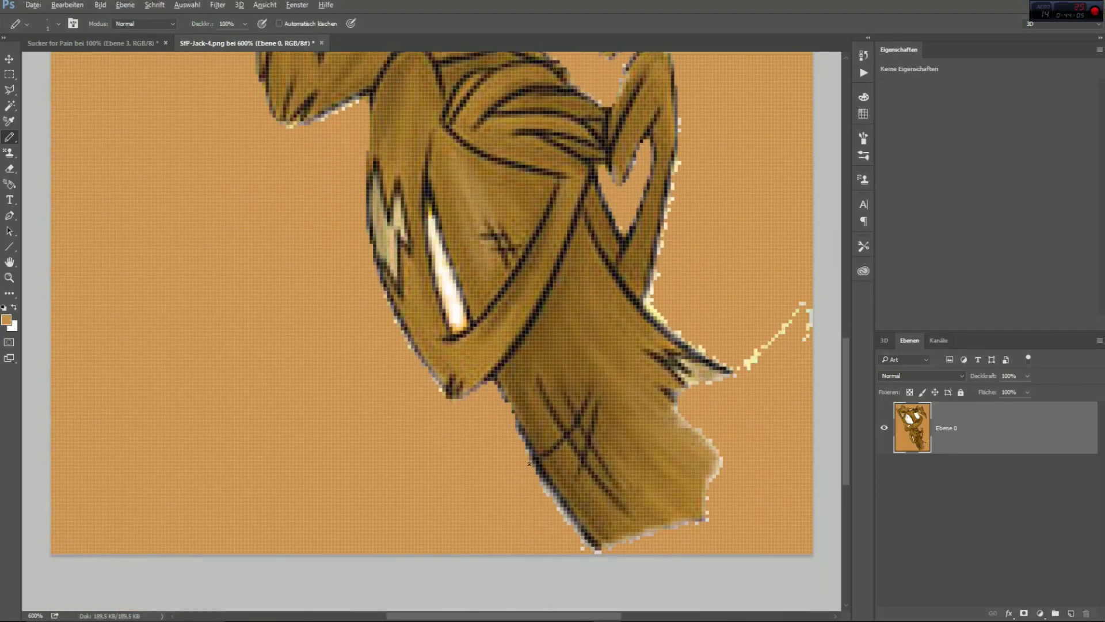
pyautogui.moveTo(532, 467); pyautogui.dragTo(589, 549)
pyautogui.moveTo(748, 360)
pyautogui.mouseDown()
pyautogui.moveTo(805, 298)
pyautogui.moveTo(813, 321)
pyautogui.moveTo(762, 336)
pyautogui.moveTo(747, 367)
pyautogui.mouseUp()
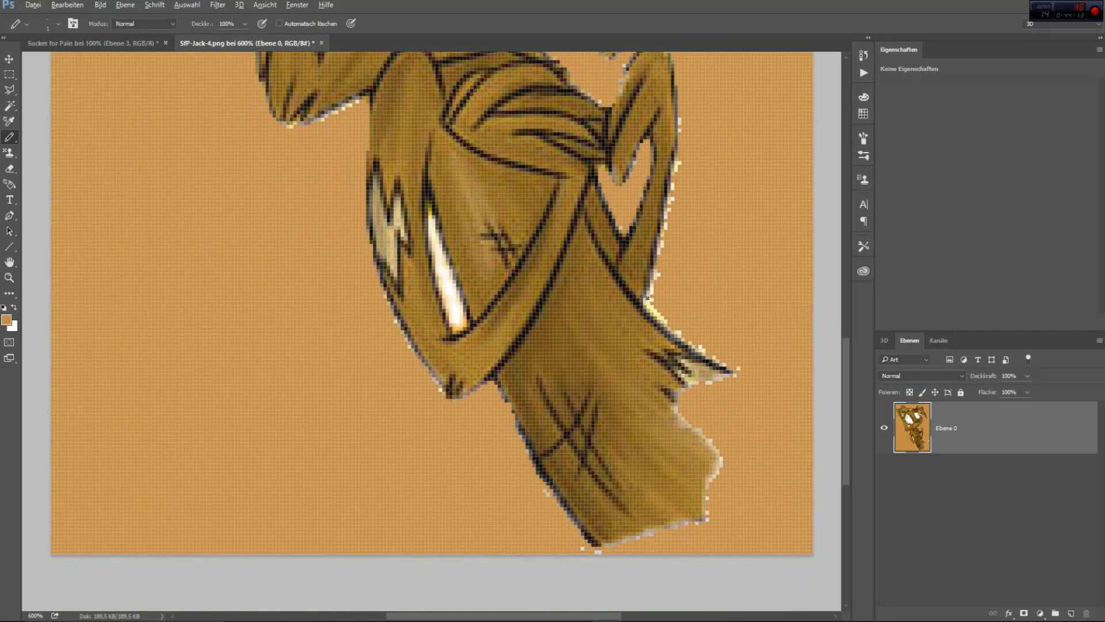
pyautogui.moveTo(647, 298)
pyautogui.mouseDown()
pyautogui.moveTo(734, 376)
pyautogui.moveTo(666, 325)
pyautogui.mouseUp()
pyautogui.moveTo(735, 376)
pyautogui.mouseDown()
pyautogui.moveTo(694, 384)
pyautogui.moveTo(714, 445)
pyautogui.mouseUp()
# Paint the white gap between the left arm and torso orange and clean the right arm's outer edge
pyautogui.scroll(2, 758, 427)
pyautogui.moveTo(431, 299)
pyautogui.mouseDown()
pyautogui.moveTo(453, 409)
pyautogui.moveTo(431, 316)
pyautogui.moveTo(459, 406)
pyautogui.moveTo(434, 336)
pyautogui.mouseUp()
pyautogui.moveTo(455, 410)
pyautogui.mouseDown()
pyautogui.moveTo(440, 340)
pyautogui.moveTo(378, 380)
pyautogui.moveTo(449, 484)
pyautogui.mouseUp()
pyautogui.moveTo(678, 245); pyautogui.dragTo(651, 362)
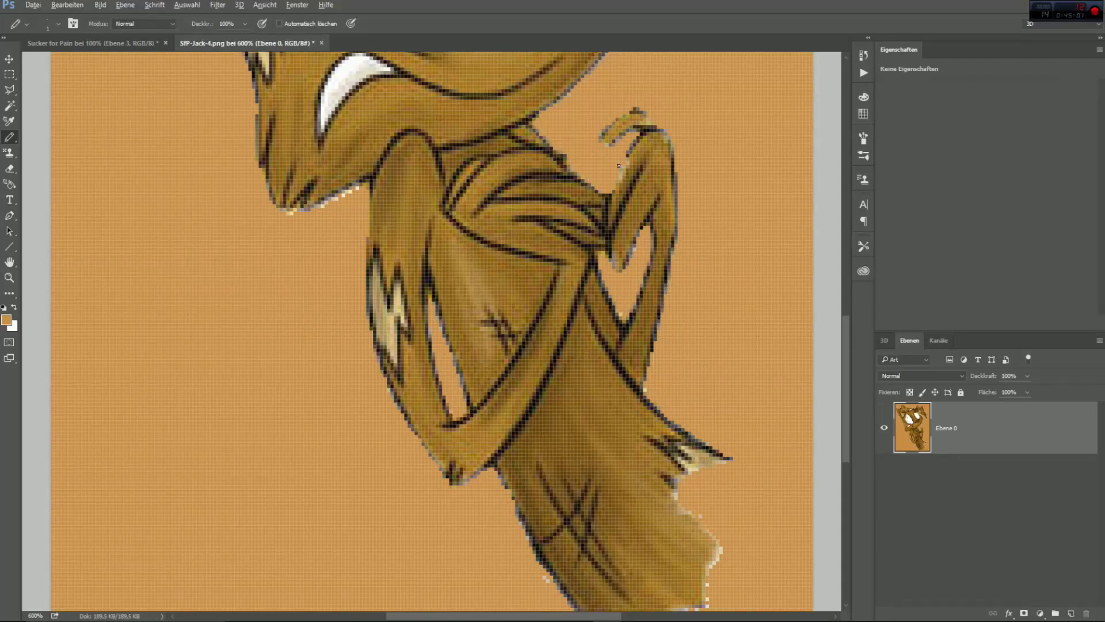
# Paint out the light fringe along the left ear's upper edge, the hair tuft and the top of the right ear
pyautogui.scroll(8, 715, 461)
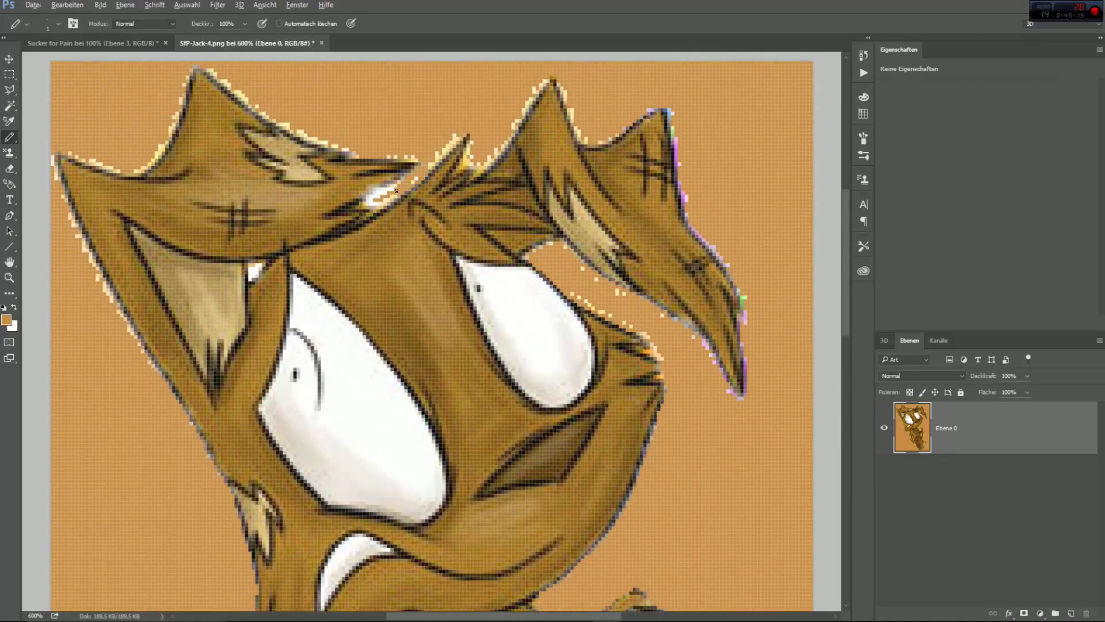
pyautogui.moveTo(396, 191)
pyautogui.mouseDown()
pyautogui.moveTo(374, 204)
pyautogui.moveTo(398, 198)
pyautogui.mouseUp()
pyautogui.moveTo(208, 72); pyautogui.dragTo(348, 150)
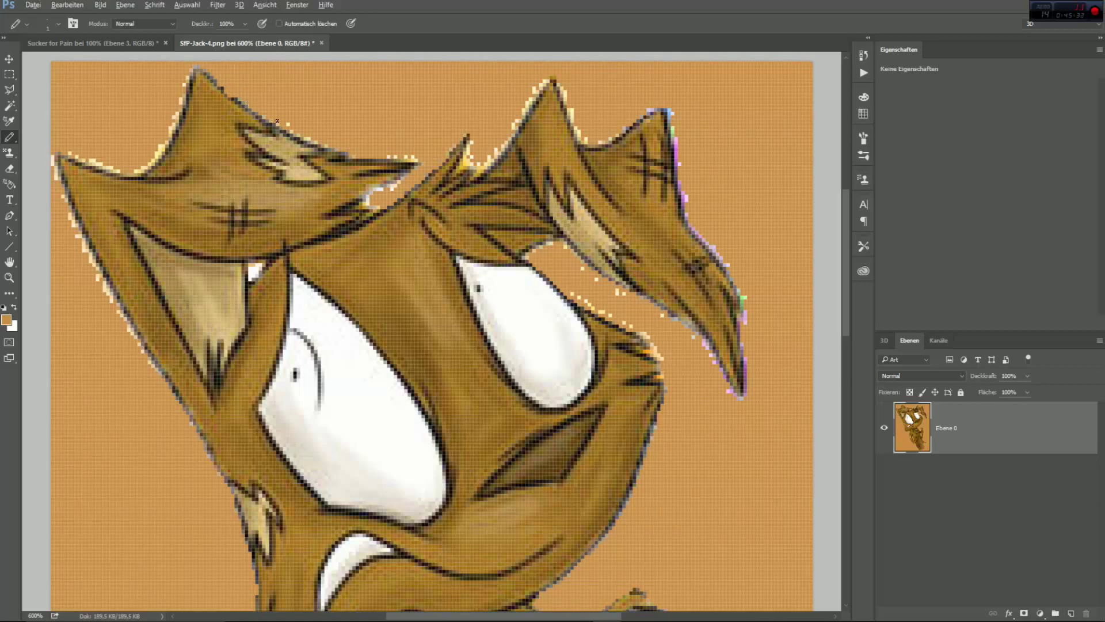
pyautogui.moveTo(465, 166)
pyautogui.mouseDown()
pyautogui.moveTo(471, 144)
pyautogui.moveTo(531, 97)
pyautogui.mouseUp()
pyautogui.moveTo(482, 164)
pyautogui.mouseDown()
pyautogui.moveTo(556, 81)
pyautogui.moveTo(570, 117)
pyautogui.moveTo(571, 100)
pyautogui.moveTo(573, 118)
pyautogui.moveTo(614, 117)
pyautogui.moveTo(621, 130)
pyautogui.moveTo(652, 108)
pyautogui.moveTo(670, 116)
pyautogui.moveTo(676, 151)
pyautogui.mouseUp()
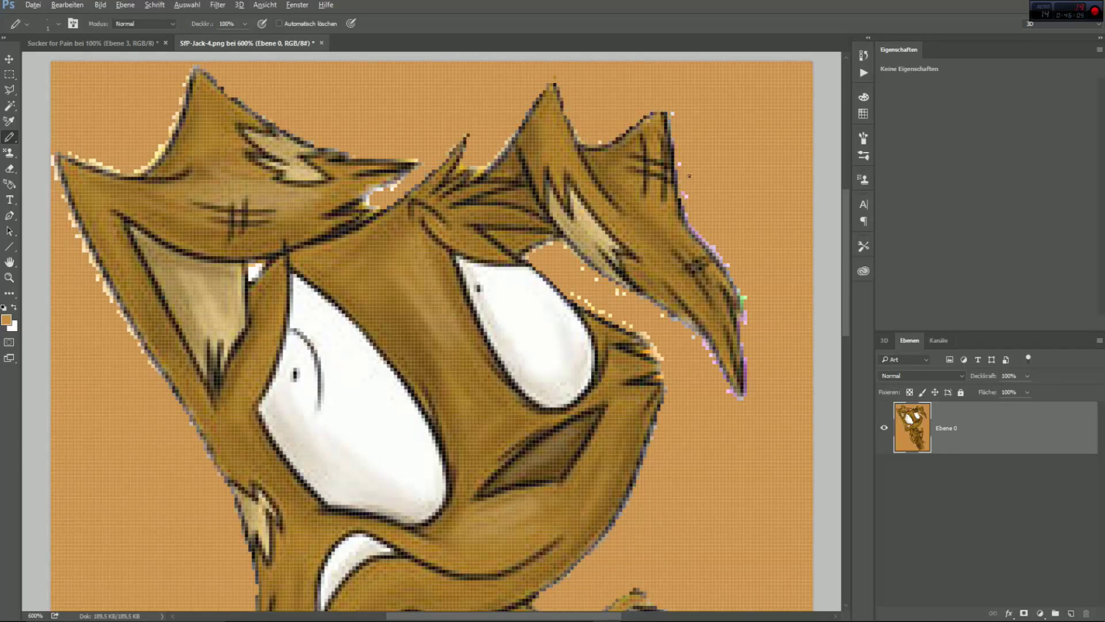
# Cover the coloured fringe along the outer and inner edges of the drooping right ear and beside the right brow
pyautogui.moveTo(702, 236); pyautogui.dragTo(736, 274)
pyautogui.moveTo(747, 362); pyautogui.dragTo(745, 396)
pyautogui.moveTo(744, 325); pyautogui.dragTo(738, 288)
pyautogui.moveTo(641, 330); pyautogui.dragTo(663, 382)
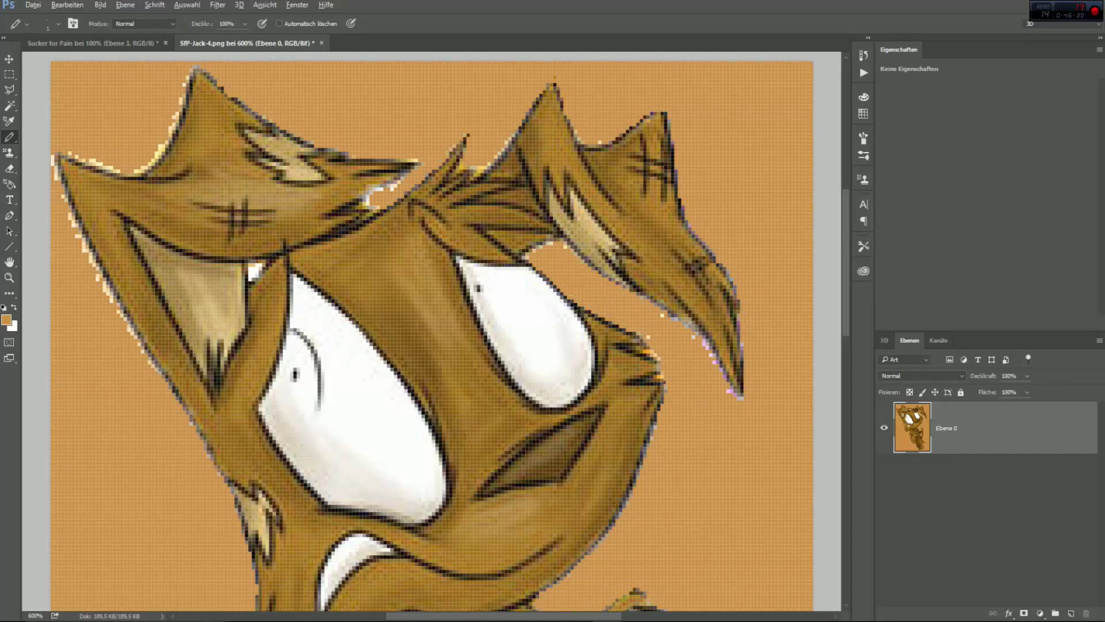
pyautogui.moveTo(694, 337); pyautogui.dragTo(742, 399)
pyautogui.moveTo(592, 268); pyautogui.dragTo(683, 321)
# Clean the left ear's outer edges and paint over the white spots inside it and below its tip
pyautogui.moveTo(82, 156)
pyautogui.mouseDown()
pyautogui.moveTo(122, 172)
pyautogui.moveTo(158, 153)
pyautogui.mouseUp()
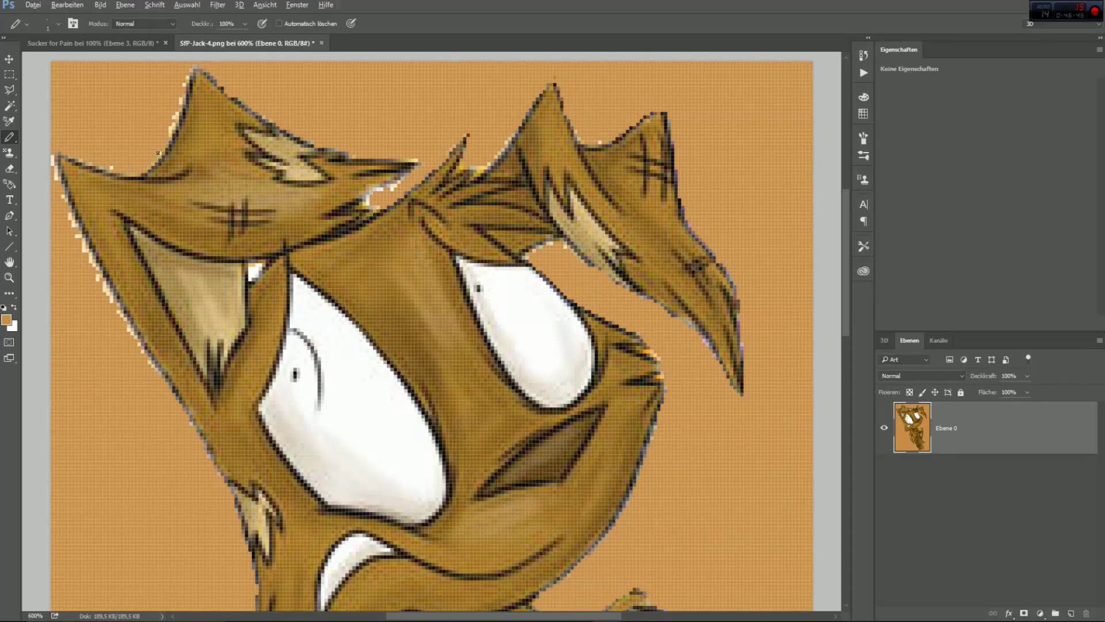
pyautogui.moveTo(181, 104)
pyautogui.mouseDown()
pyautogui.moveTo(191, 76)
pyautogui.moveTo(173, 130)
pyautogui.mouseUp()
pyautogui.moveTo(51, 159)
pyautogui.mouseDown()
pyautogui.moveTo(85, 251)
pyautogui.moveTo(80, 236)
pyautogui.moveTo(152, 361)
pyautogui.mouseUp()
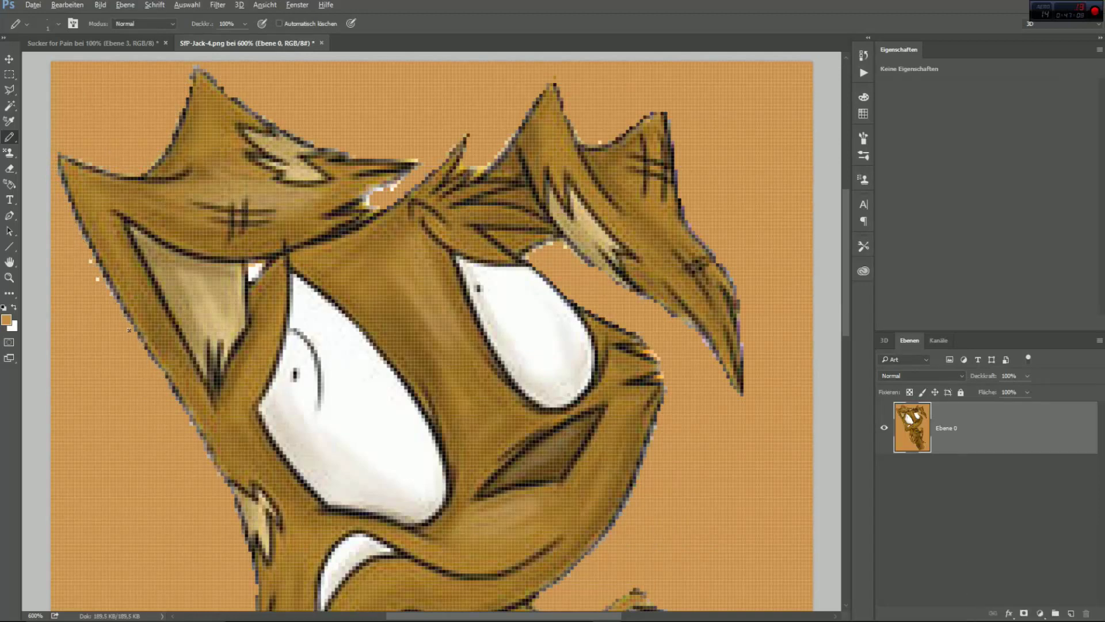
pyautogui.moveTo(254, 273); pyautogui.dragTo(252, 270)
pyautogui.moveTo(365, 204); pyautogui.dragTo(394, 184)
# Paint out the remaining light pixels under the chin and return the zoom to 100%
pyautogui.scroll(-6, 543, 246)
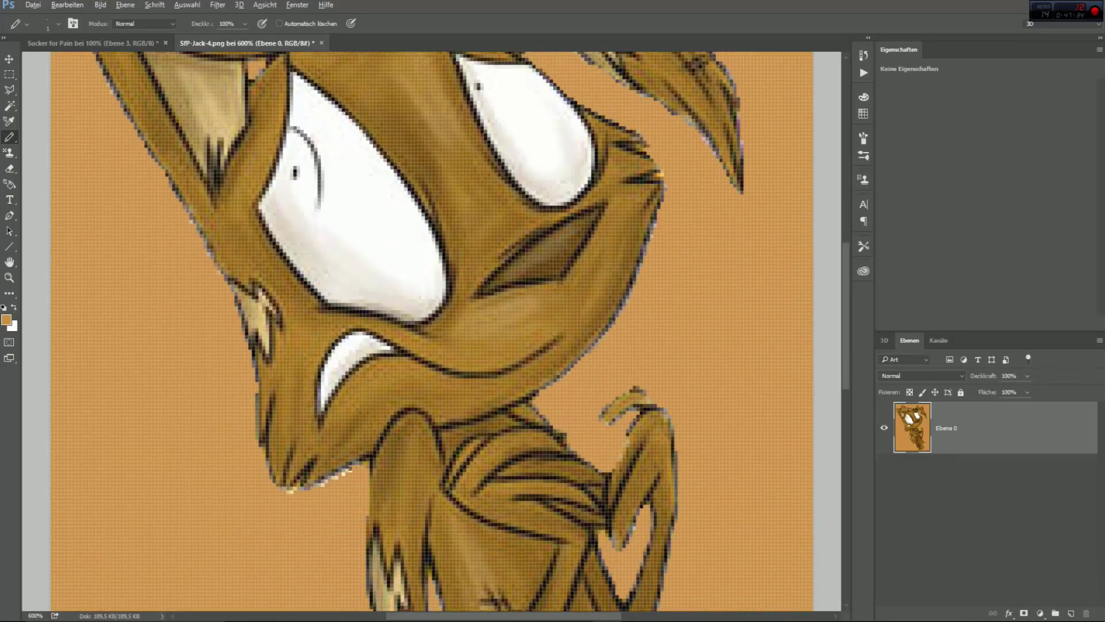
pyautogui.moveTo(350, 469); pyautogui.dragTo(309, 487)
pyautogui.scroll(3, 309, 486)
pyautogui.moveTo(39, 616); pyautogui.dragTo(11, 610)
pyautogui.write('100')
pyautogui.press('Return')
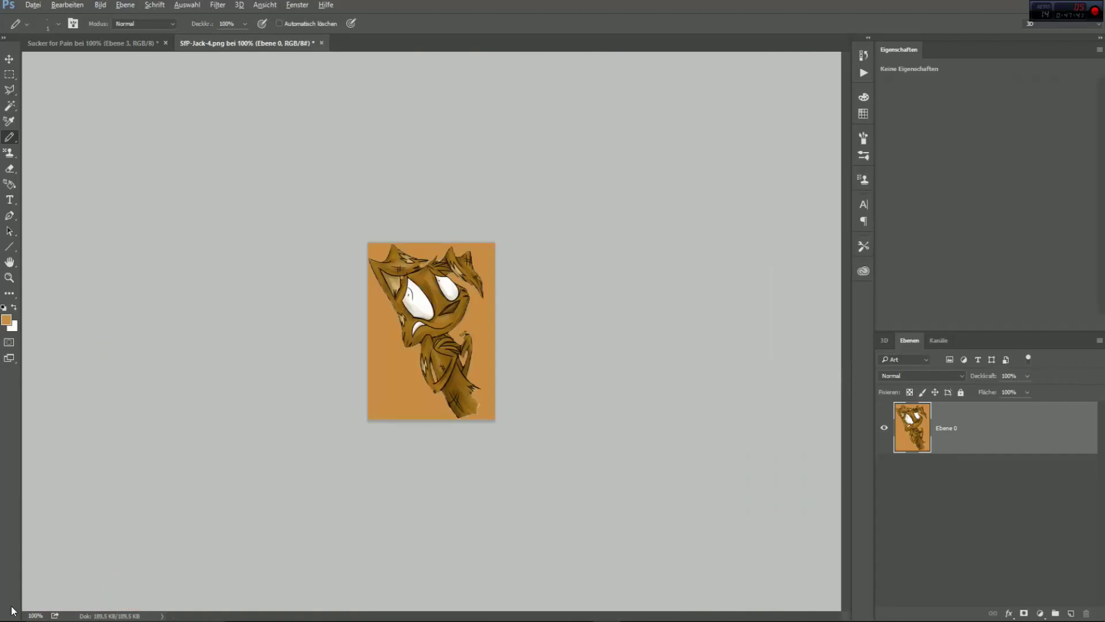
# Quick-export the retouched picture as a PNG, overwriting SfP-Jack-4.png
pyautogui.click(33, 5)
pyautogui.moveTo(190, 176)
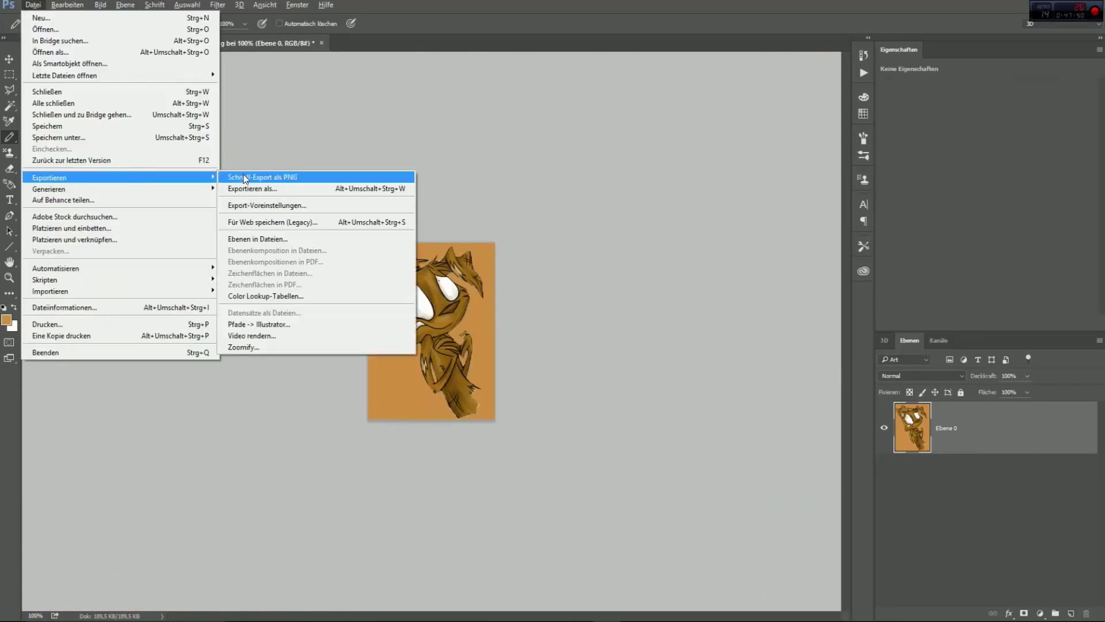
pyautogui.click(277, 176)
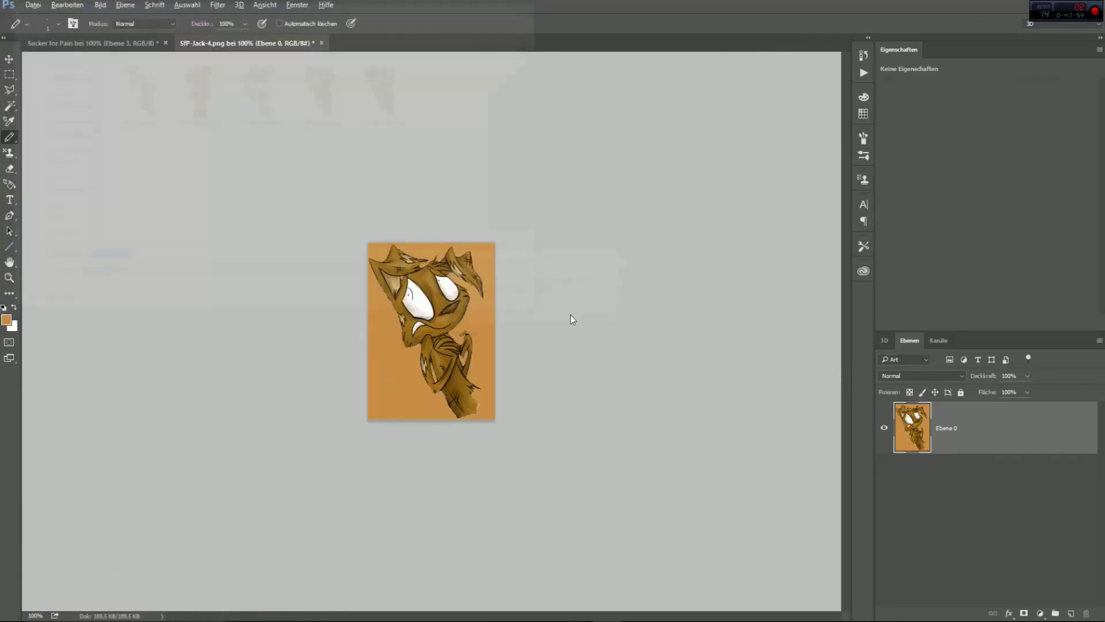
# Reopen SfP-Jack-4.png and update it to the newly saved version
pyautogui.click(68, 4)
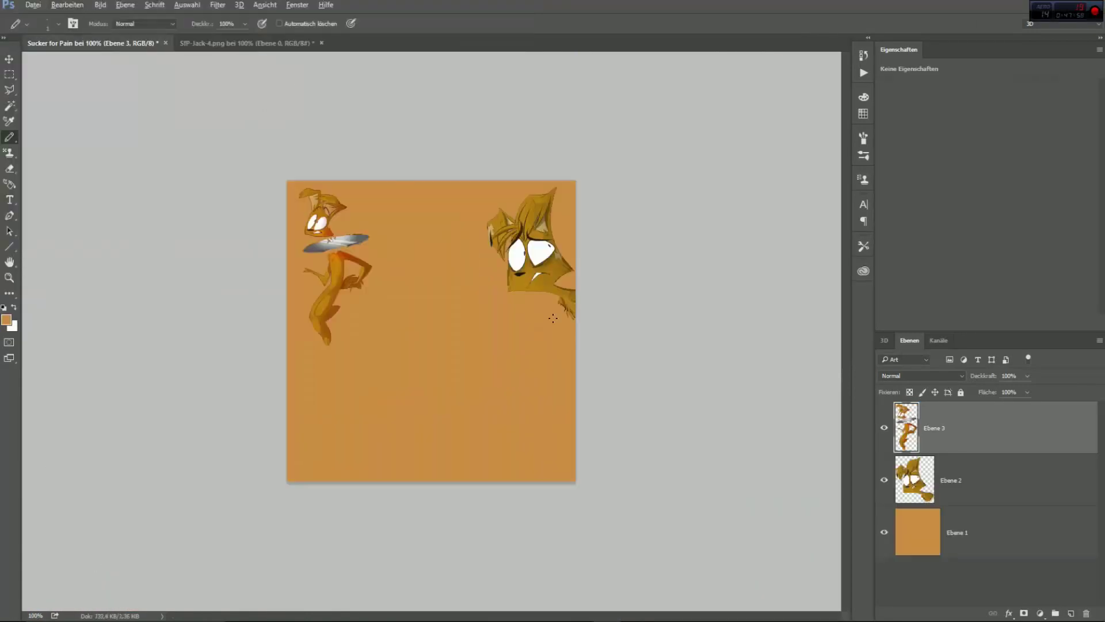
pyautogui.click(33, 5)
pyautogui.click(234, 124)
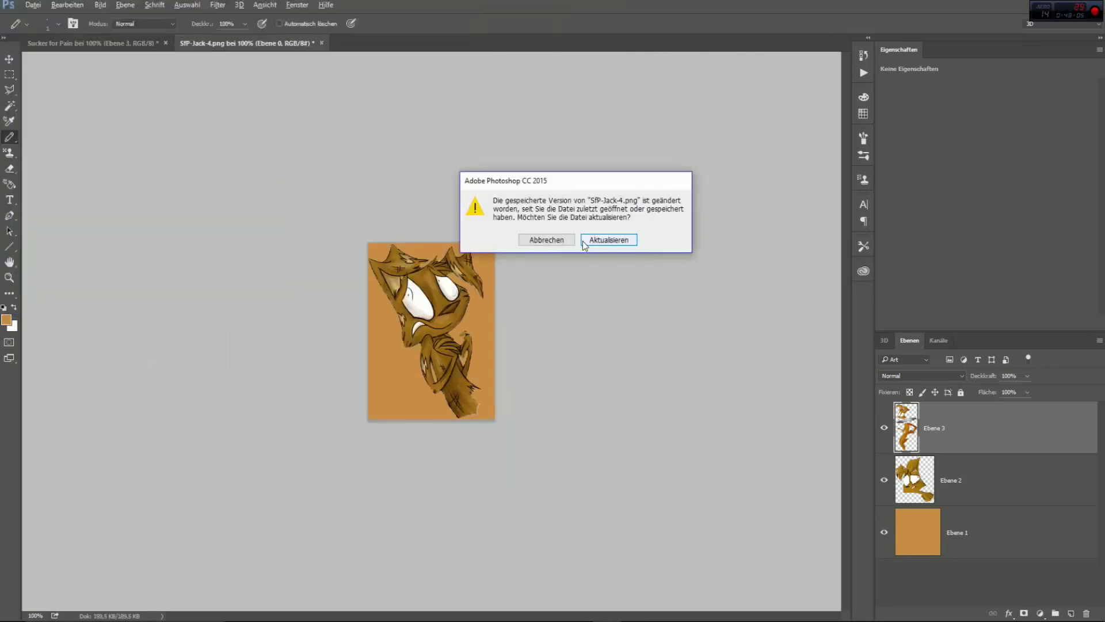
pyautogui.click(584, 241)
# Bring the updated SfP-Jack-4 picture into the Sucker for Pain canvas and place it in the lower-right corner, tilted about -3.5 degrees
pyautogui.moveTo(969, 427); pyautogui.dragTo(519, 383)
pyautogui.click(9, 58)
pyautogui.moveTo(452, 319); pyautogui.dragTo(446, 326)
pyautogui.moveTo(495, 380); pyautogui.dragTo(498, 384)
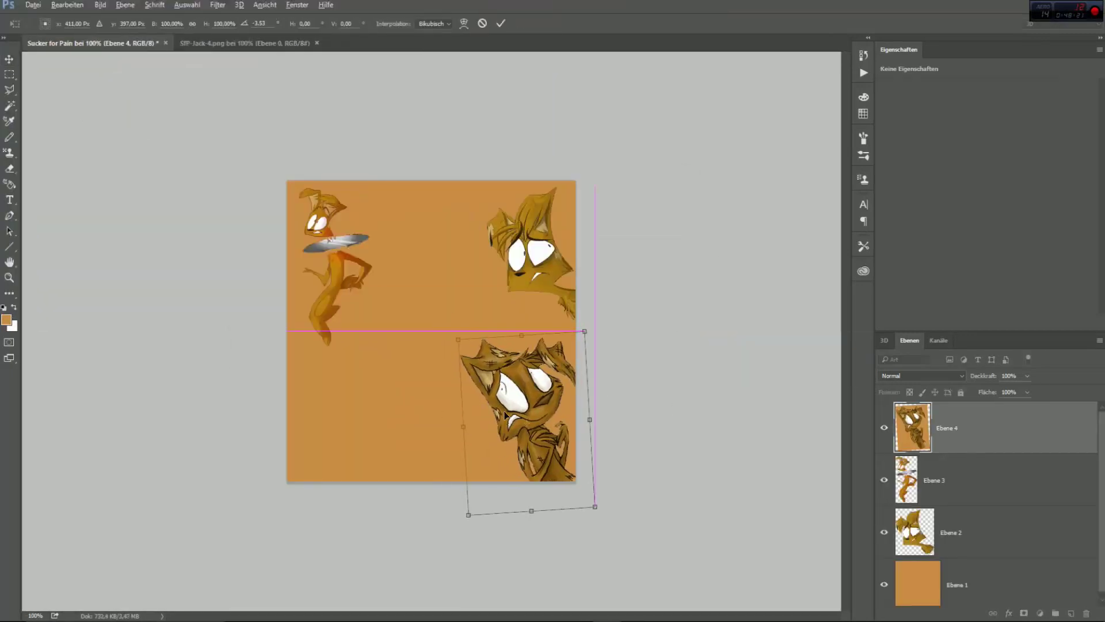
# Try different tilts, such as -6.5 degrees, and slightly shifted positions for the SfP-Jack-4 picture in the lower-right corner
pyautogui.moveTo(452, 333)
pyautogui.mouseDown()
pyautogui.moveTo(475, 375)
pyautogui.moveTo(444, 330)
pyautogui.mouseUp()
pyautogui.moveTo(482, 379); pyautogui.dragTo(475, 380)
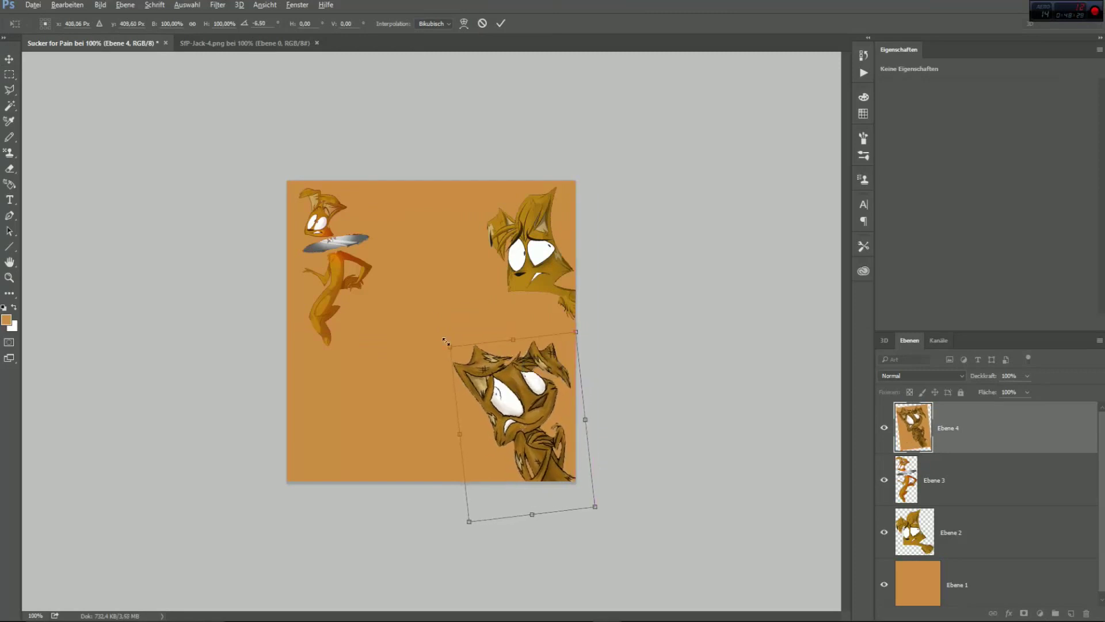
pyautogui.moveTo(442, 341); pyautogui.dragTo(444, 337)
pyautogui.moveTo(516, 418); pyautogui.dragTo(572, 459)
pyautogui.moveTo(448, 339); pyautogui.dragTo(444, 342)
pyautogui.moveTo(493, 401)
pyautogui.mouseDown()
pyautogui.moveTo(489, 412)
pyautogui.moveTo(486, 396)
pyautogui.mouseUp()
pyautogui.moveTo(436, 340); pyautogui.dragTo(445, 331)
# Move the SfP-Jack-4 picture to the canvas's lower-left corner, rotate it clockwise against the left edge and apply the transformation
pyautogui.moveTo(497, 379); pyautogui.dragTo(325, 386)
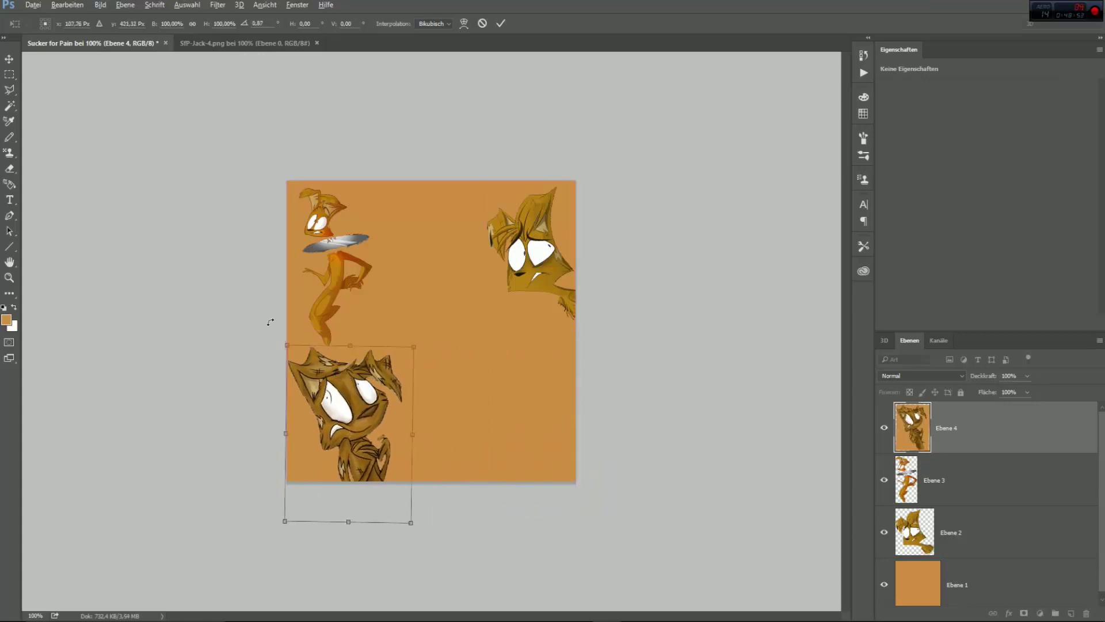
pyautogui.moveTo(271, 321); pyautogui.dragTo(302, 305)
pyautogui.moveTo(373, 418); pyautogui.dragTo(345, 399)
pyautogui.click(501, 24)
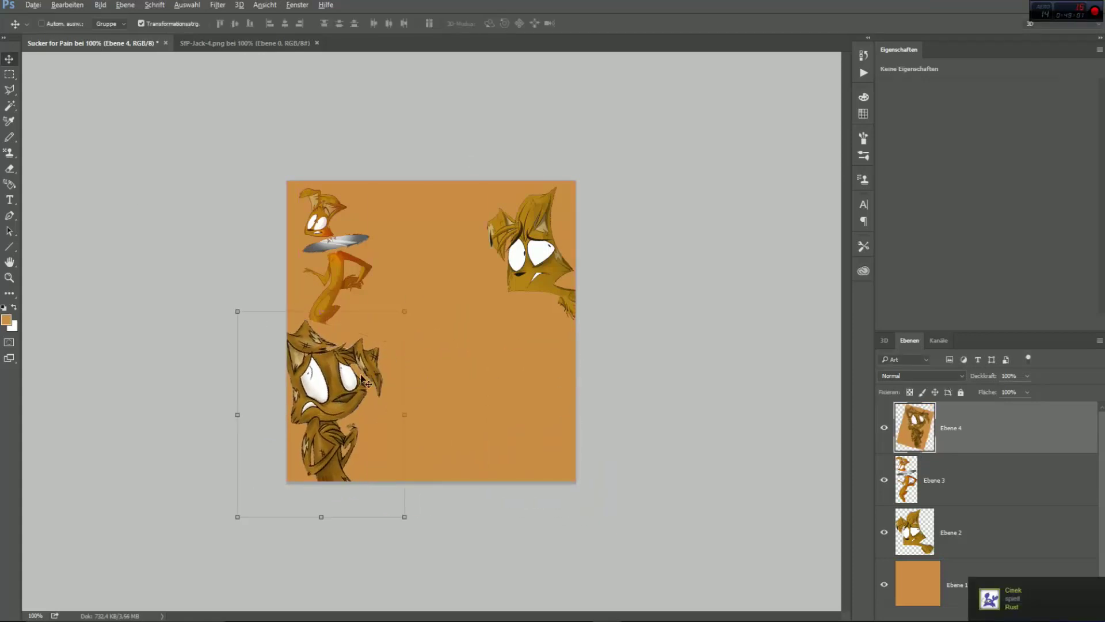
# Open SfP-Jack-2.png and bring its orange character into the lower-right area of the Sucker for Pain canvas
pyautogui.click(57, 5)
pyautogui.moveTo(35, 5)
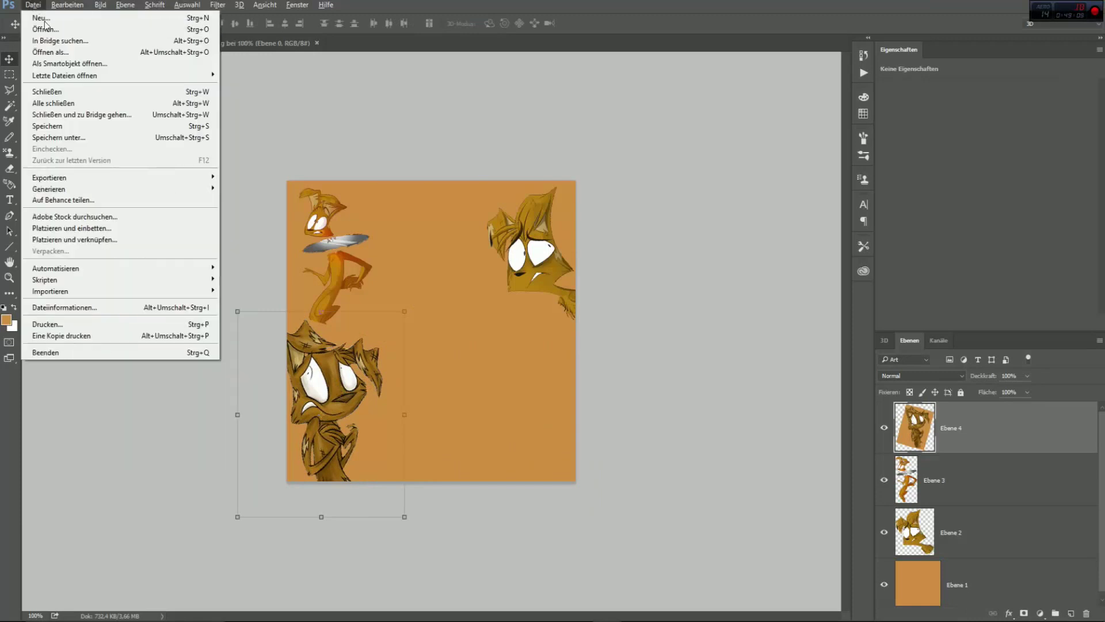
pyautogui.click(46, 29)
pyautogui.click(202, 95)
pyautogui.click(454, 300)
pyautogui.moveTo(908, 427); pyautogui.dragTo(537, 386)
pyautogui.hotkey('ctrl', 't')
pyautogui.click(166, 23)
pyautogui.write('20')
pyautogui.press('Escape')
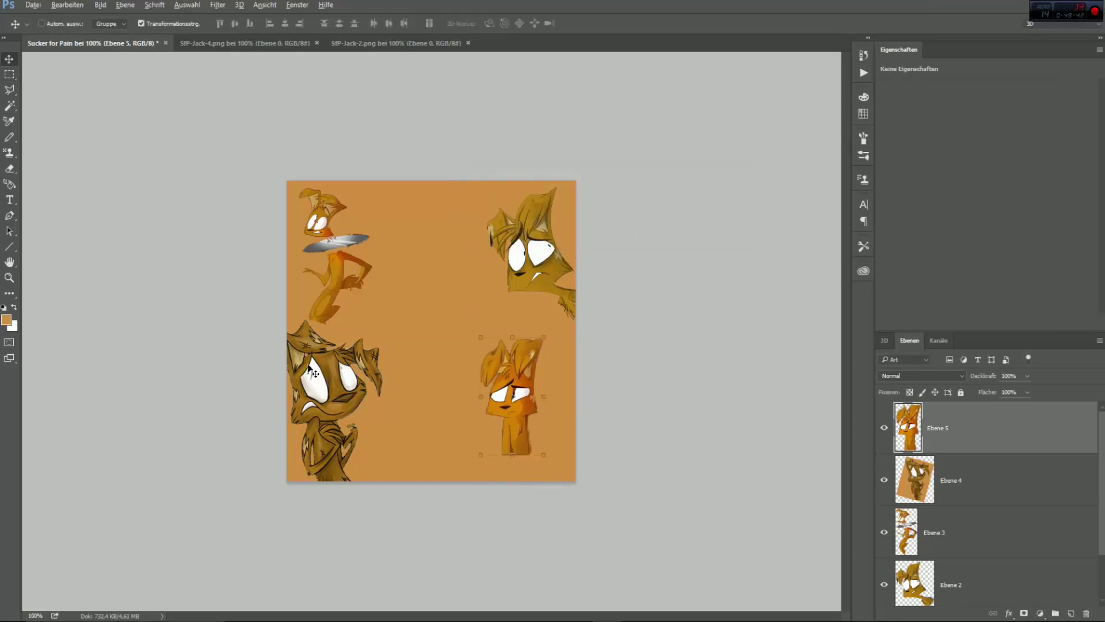
# Put the dark brown character's layer Ebene 4 below Ebene 3 and shift that character slightly down
pyautogui.click(981, 488)
pyautogui.moveTo(341, 404)
pyautogui.mouseDown()
pyautogui.moveTo(333, 437)
pyautogui.moveTo(350, 436)
pyautogui.moveTo(346, 407)
pyautogui.mouseUp()
pyautogui.moveTo(994, 481); pyautogui.dragTo(979, 531)
pyautogui.moveTo(333, 390); pyautogui.dragTo(331, 401)
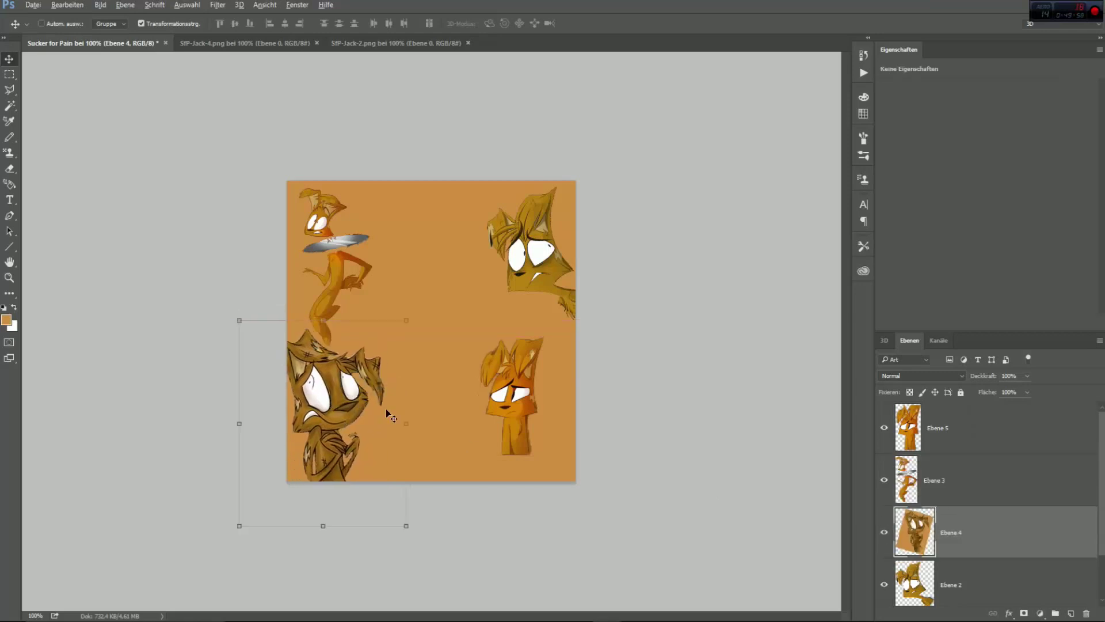
# Nudge the plate character up and the dark brown one slightly down, and move the orange character down against the lower-right corner
pyautogui.click(969, 460)
pyautogui.moveTo(348, 227); pyautogui.dragTo(346, 218)
pyautogui.click(988, 526)
pyautogui.moveTo(332, 377); pyautogui.dragTo(334, 381)
pyautogui.moveTo(517, 400); pyautogui.dragTo(544, 429)
# Save the document as Sucker for Pain.psd
pyautogui.click(32, 5)
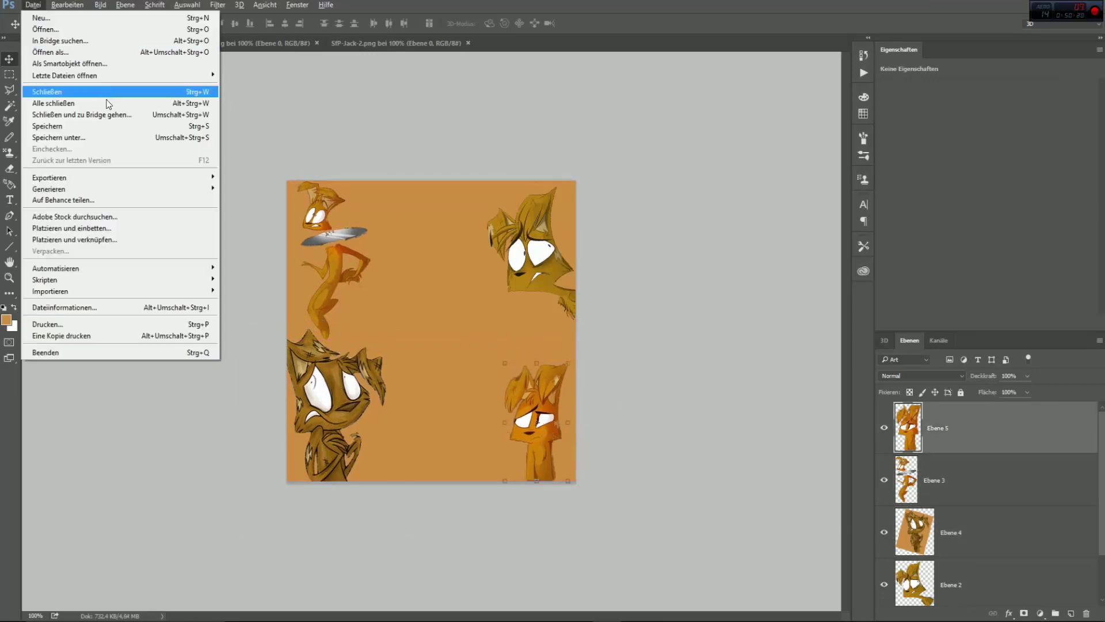
pyautogui.click(105, 125)
pyautogui.press('Return')
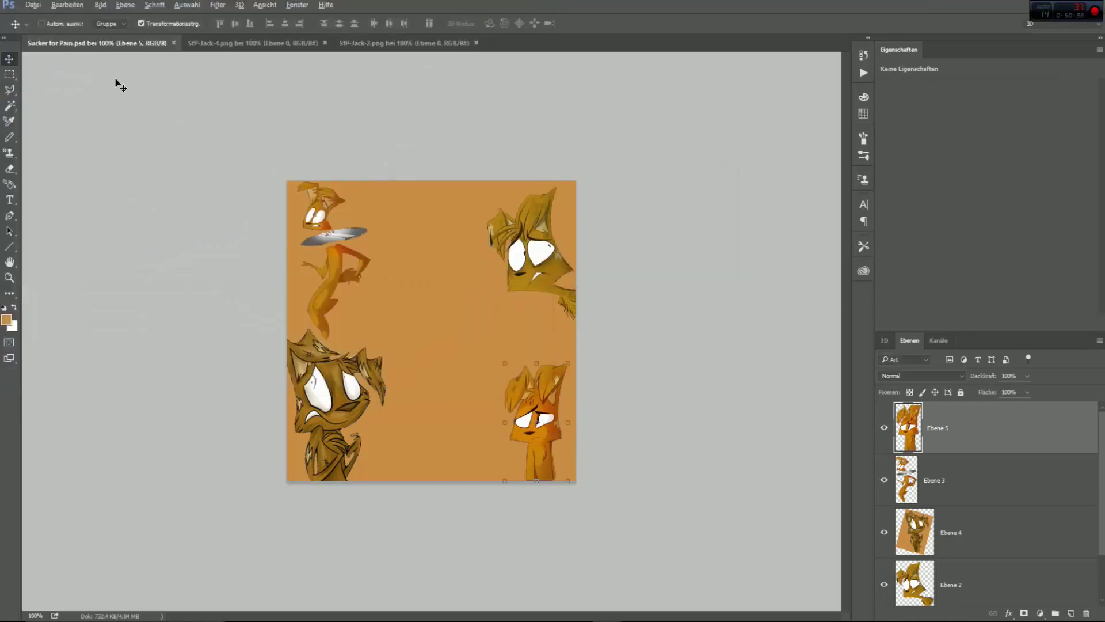
pyautogui.click(33, 5)
pyautogui.moveTo(151, 178)
pyautogui.click(265, 189)
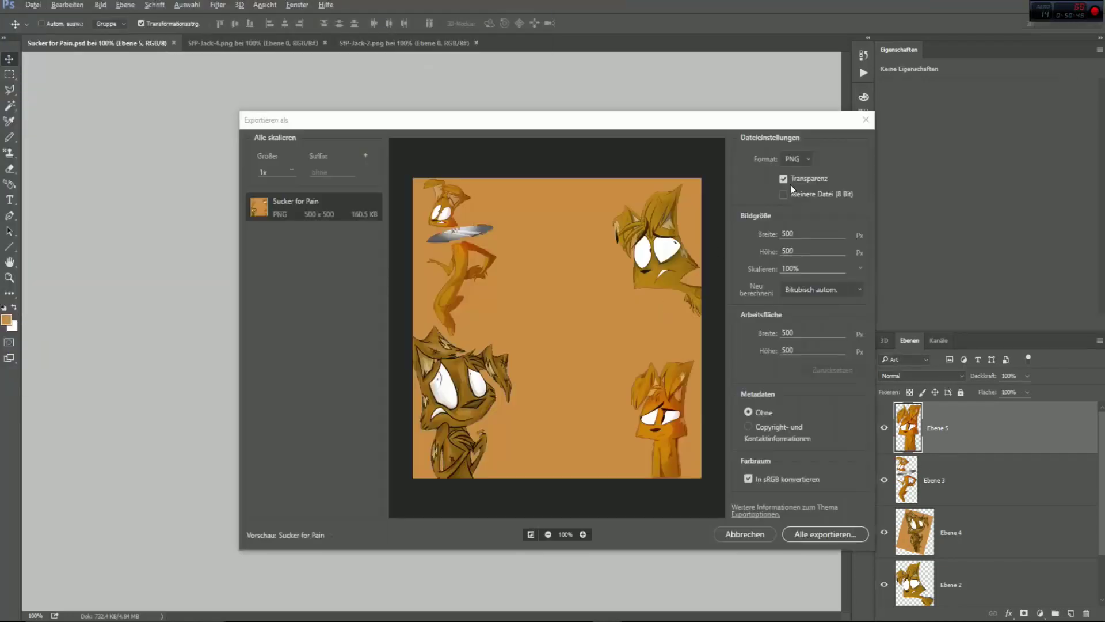
pyautogui.click(783, 180)
pyautogui.click(743, 534)
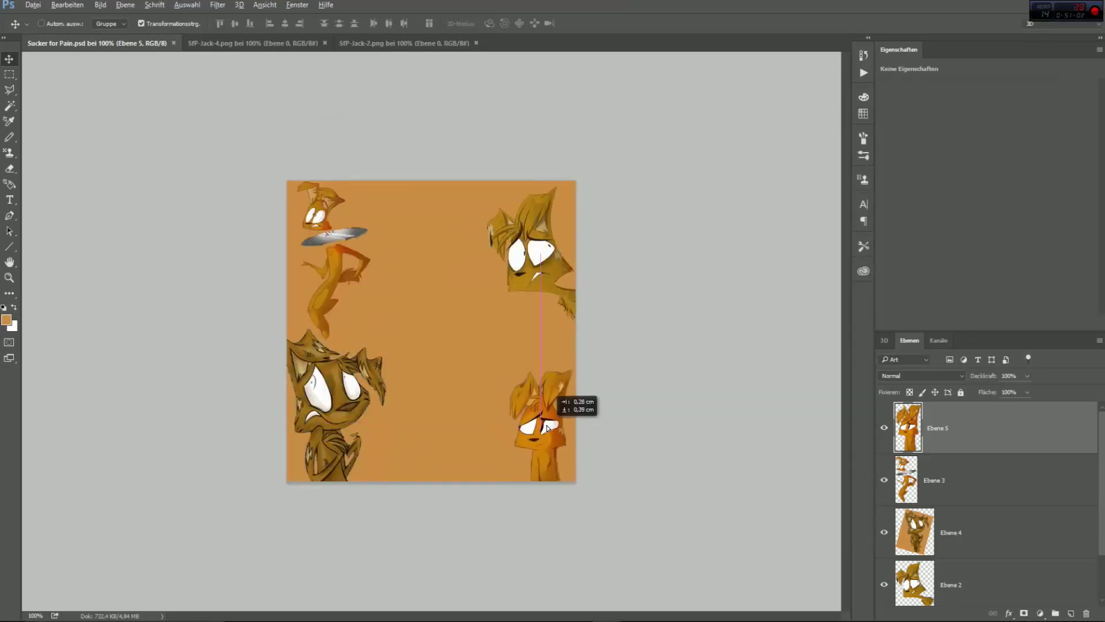
# Export the composition as a 500 x 500 pixel PNG with transparency turned off
pyautogui.click(33, 5)
pyautogui.moveTo(58, 178)
pyautogui.click(259, 189)
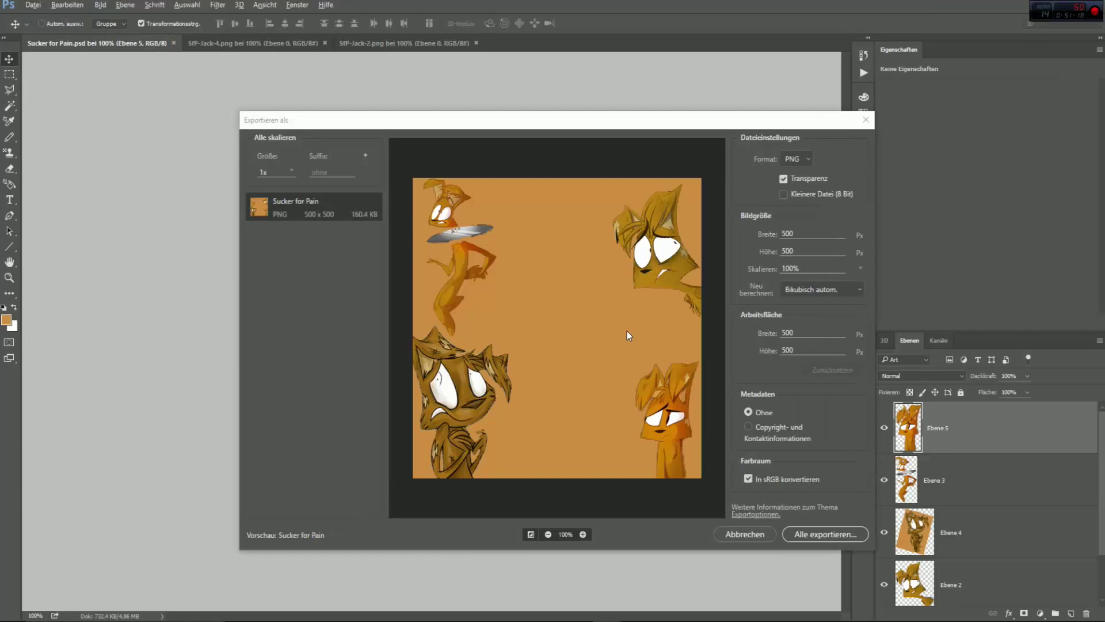
pyautogui.click(783, 178)
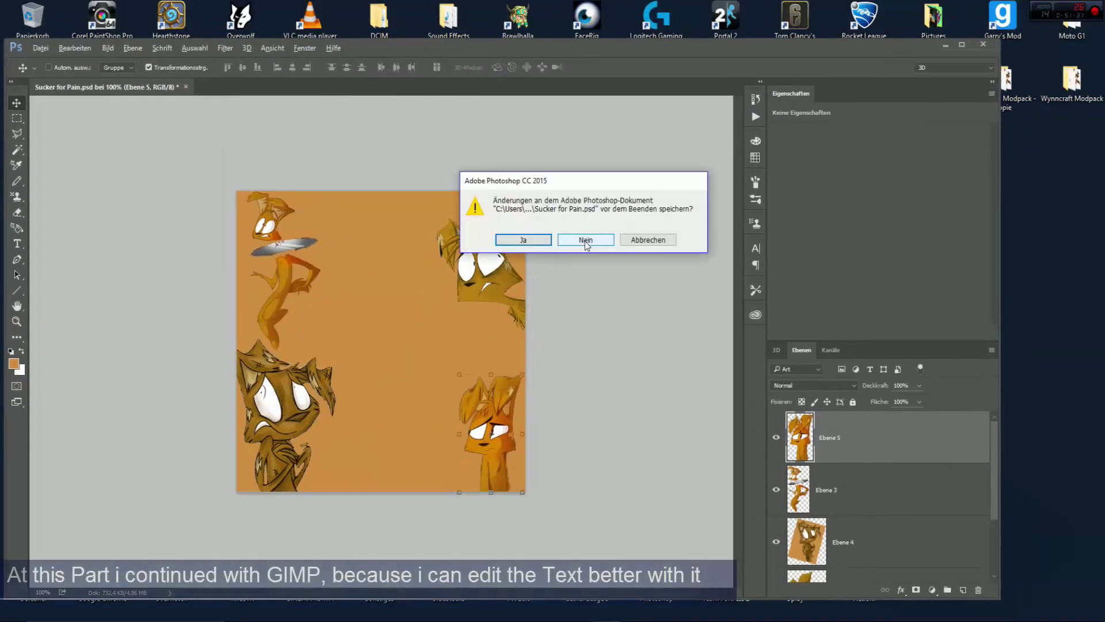
# Quit Photoshop without saving the document changes and start GIMP 2
pyautogui.click(582, 241)
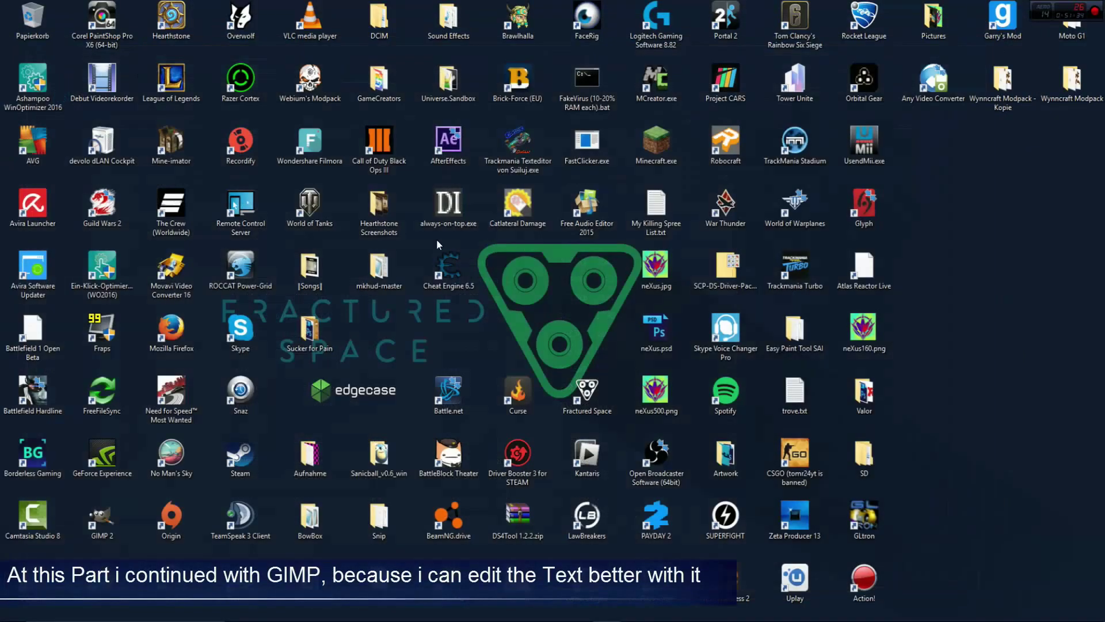
pyautogui.doubleClick(102, 516)
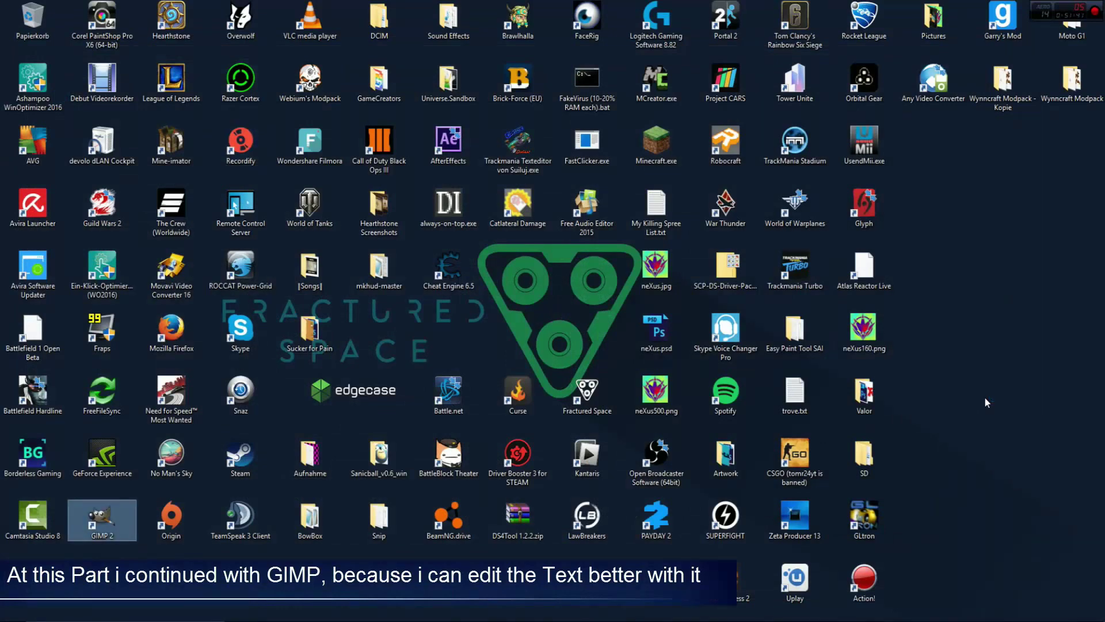
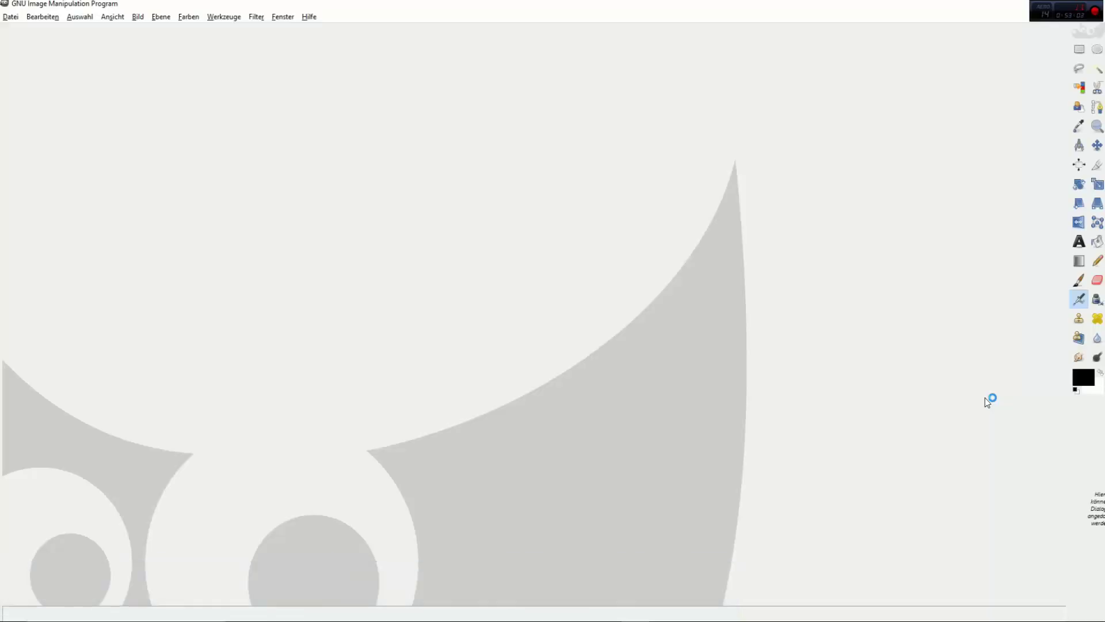
# Open the exported Sucker for Pain.png from its folder on the desktop
pyautogui.click(10, 17)
pyautogui.click(45, 56)
pyautogui.click(161, 189)
pyautogui.click(165, 200)
pyautogui.click(152, 215)
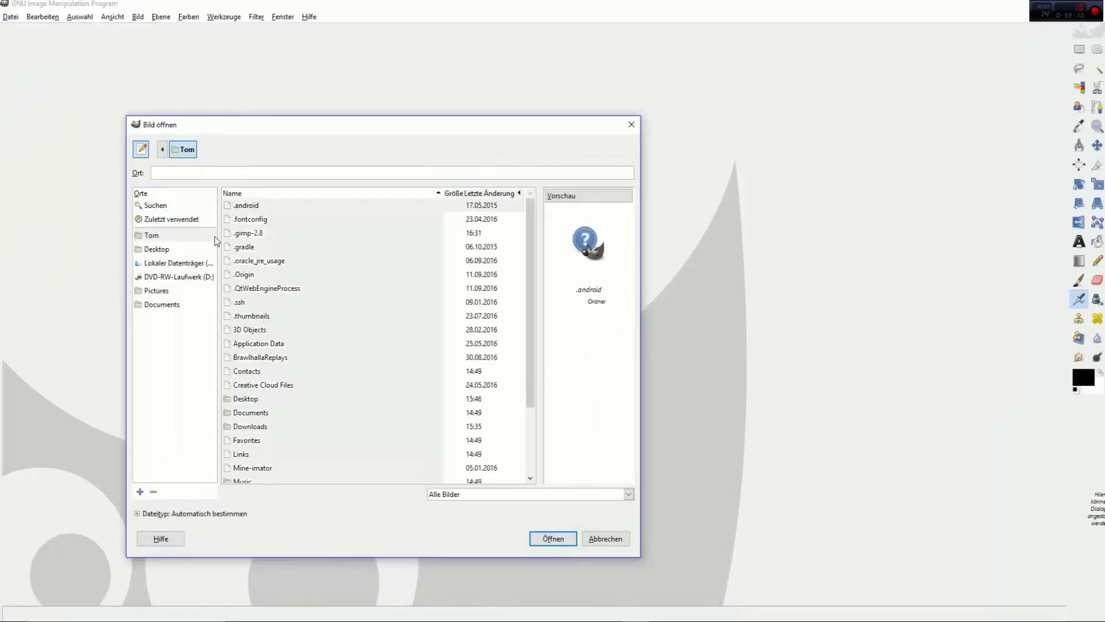
pyautogui.click(157, 250)
pyautogui.doubleClick(263, 426)
pyautogui.click(270, 278)
pyautogui.doubleClick(268, 276)
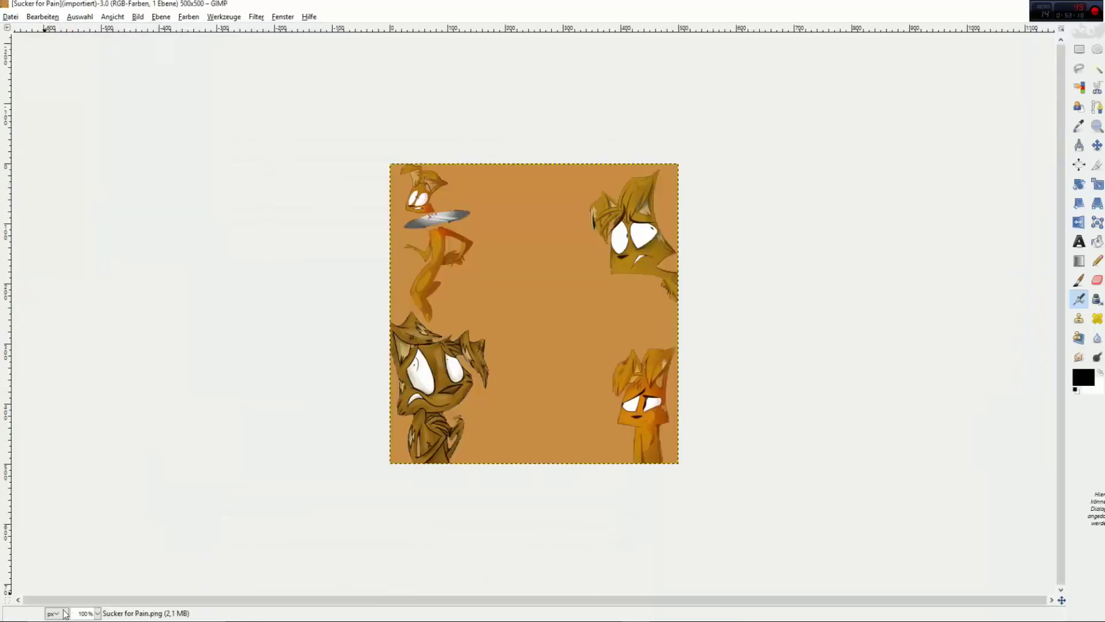
# Add the text "Im" near the top of the canvas, between the two upper characters
pyautogui.press('2')
pyautogui.press('t')
pyautogui.click(464, 91)
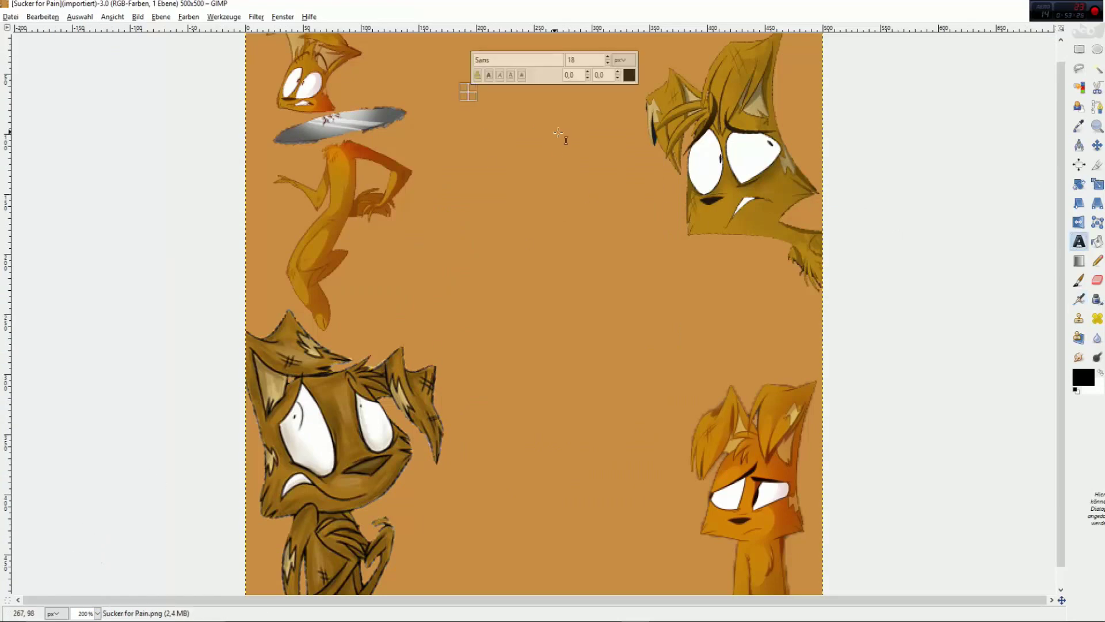
pyautogui.write('Im')
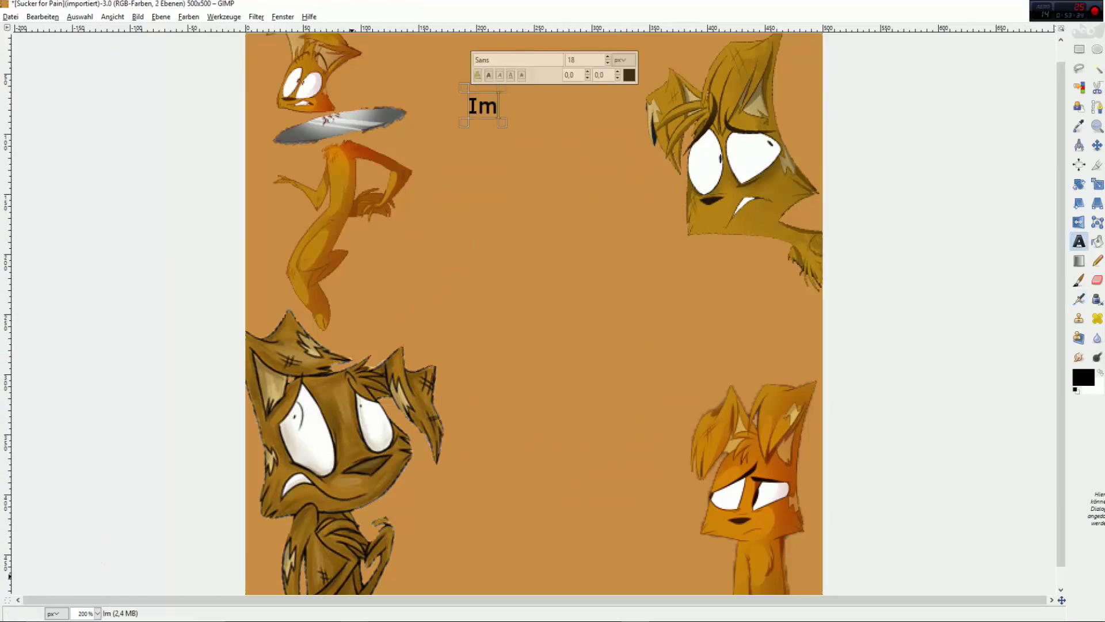
pyautogui.click(346, 620)
pyautogui.click(752, 234)
# Set the font of the text "Im" to Bad Coma
pyautogui.moveTo(504, 106); pyautogui.dragTo(483, 106)
pyautogui.moveTo(502, 60); pyautogui.dragTo(481, 60)
pyautogui.moveTo(500, 107); pyautogui.dragTo(469, 107)
pyautogui.write('Bad Coma')
pyautogui.moveTo(501, 60)
pyautogui.mouseDown()
pyautogui.moveTo(468, 60)
pyautogui.moveTo(485, 75)
pyautogui.mouseUp()
pyautogui.click(516, 60)
# Enlarge the "Im" text box to about 41 x 33 px and raise the font size to 22 px
pyautogui.click(490, 117)
pyautogui.moveTo(497, 93); pyautogui.dragTo(520, 92)
pyautogui.click(608, 44)
pyautogui.click(608, 43)
pyautogui.click(608, 44)
pyautogui.click(608, 44)
pyautogui.click(514, 88)
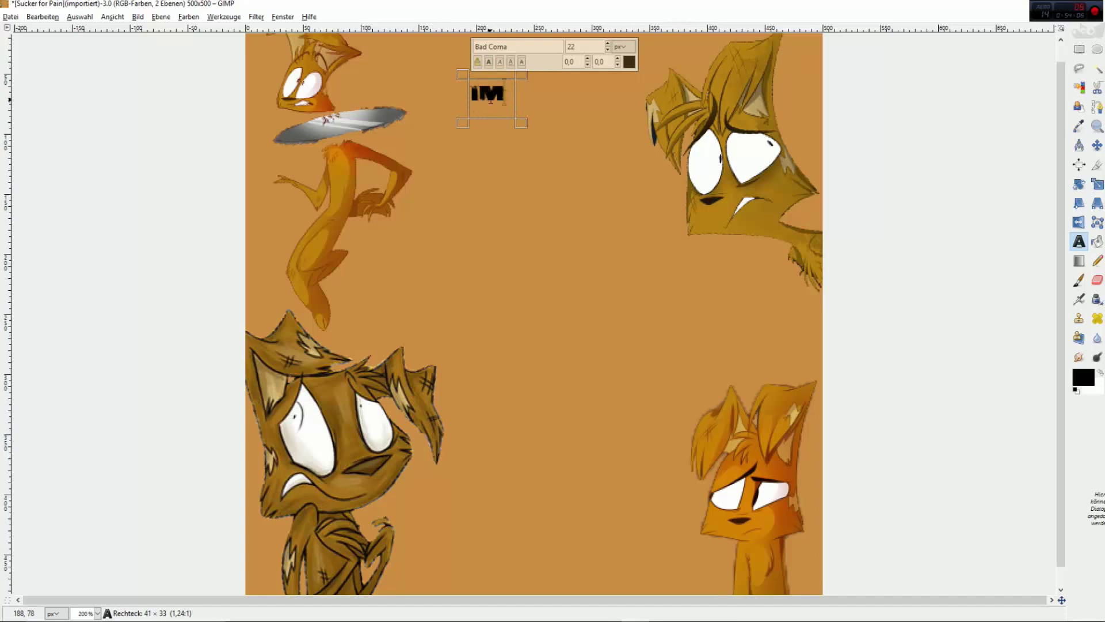
# Make "Im" italic at 32 px and widen its text box to about 59 x 33 px, shifting the text left
pyautogui.moveTo(508, 94); pyautogui.dragTo(472, 100)
pyautogui.click(489, 61)
pyautogui.click(499, 62)
pyautogui.click(510, 61)
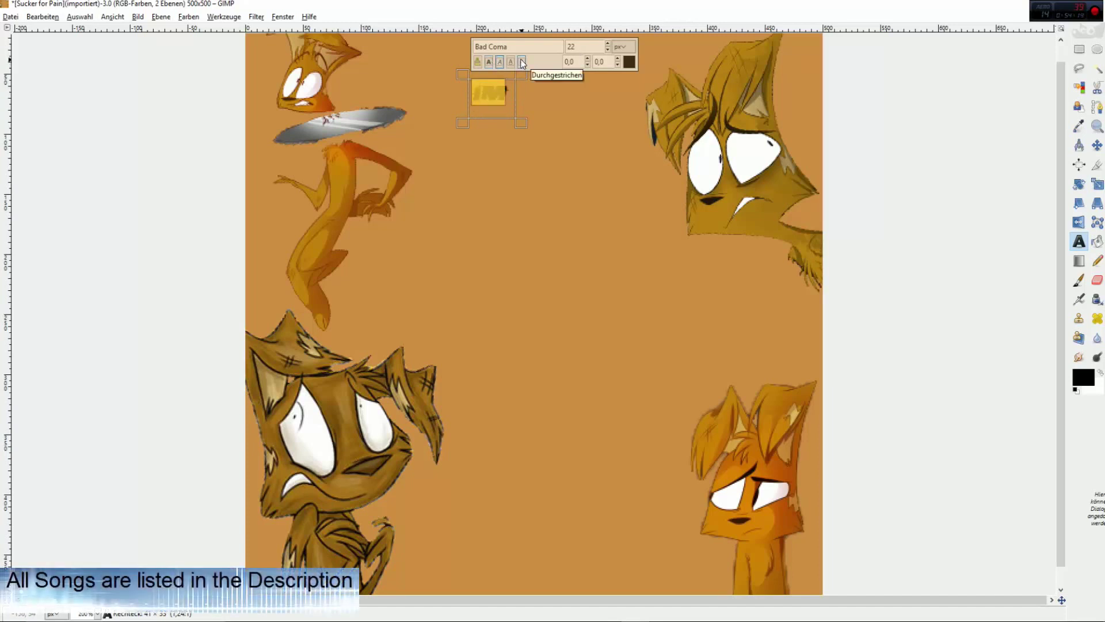
pyautogui.click(522, 62)
pyautogui.click(608, 45)
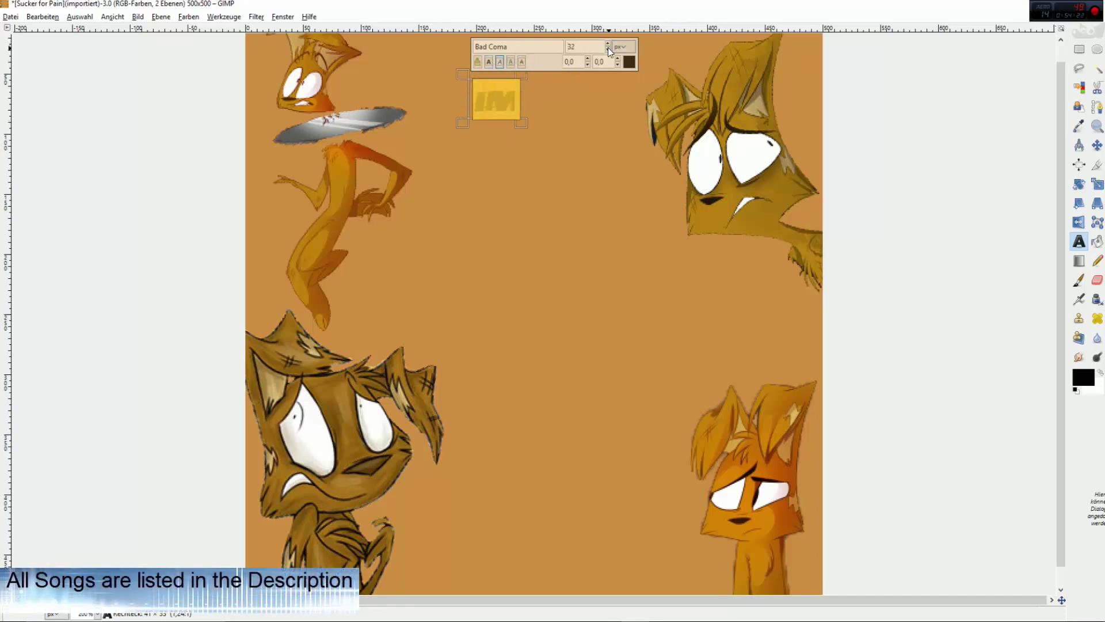
pyautogui.moveTo(530, 94); pyautogui.dragTo(543, 96)
pyautogui.moveTo(461, 98); pyautogui.dragTo(424, 106)
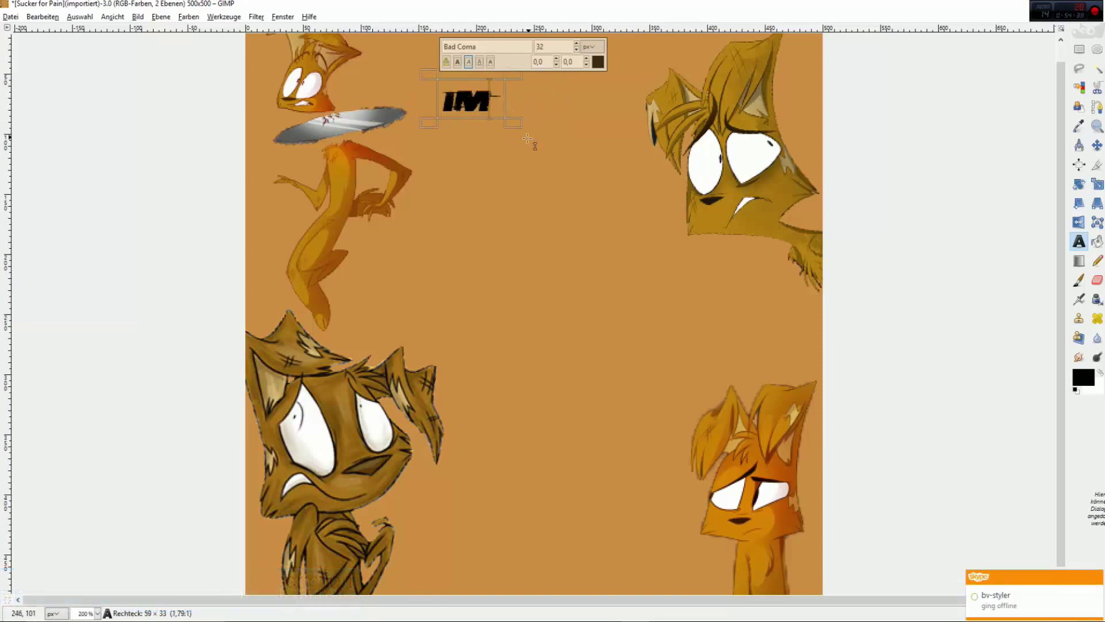
# Add the text "Just" to the lower right of "Im"
pyautogui.click(530, 115)
pyautogui.write('Just')
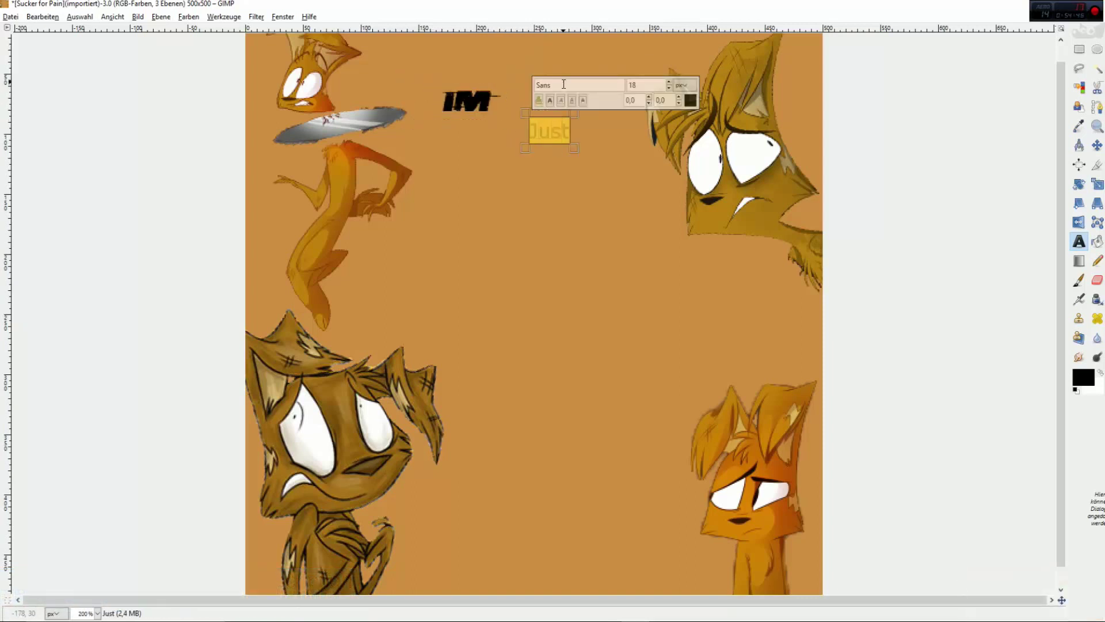
# Search Windows for "schriftart" and open the installed fonts overview to look up font names
pyautogui.click(115, 621)
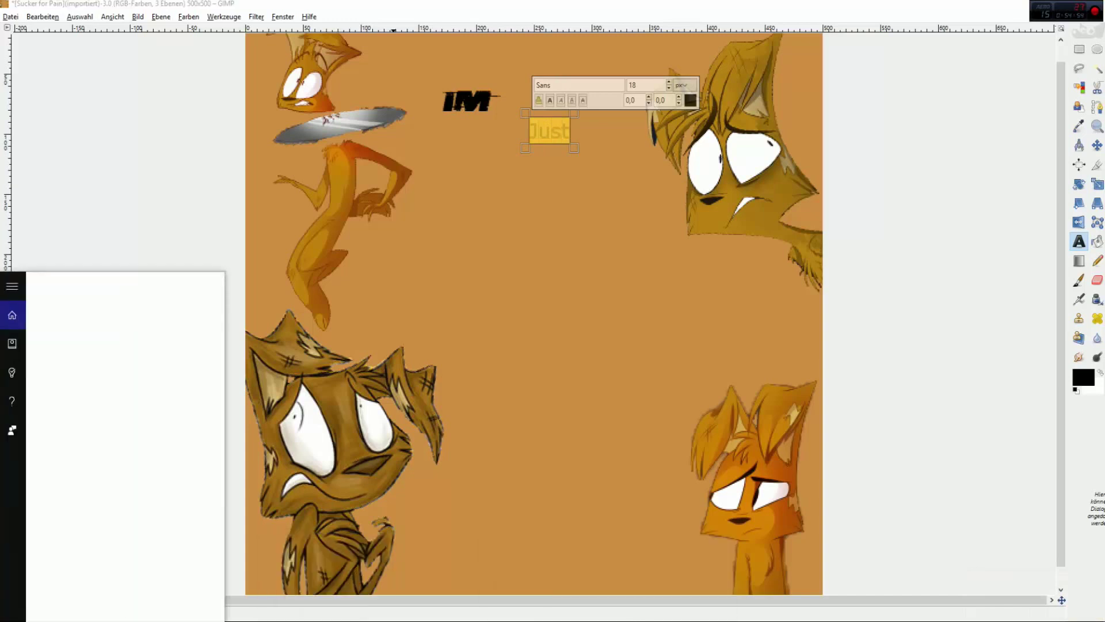
pyautogui.write('fonts')
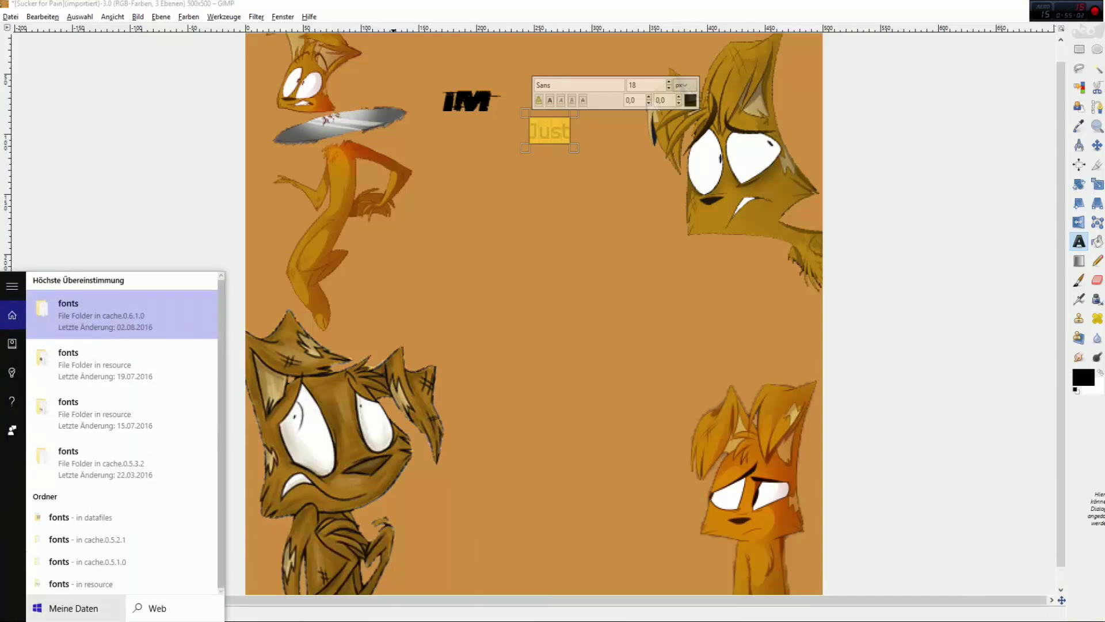
pyautogui.press('BackSpace')
pyautogui.press('BackSpace')
pyautogui.press('BackSpace')
pyautogui.press('BackSpace')
pyautogui.press('BackSpace')
pyautogui.write('schriftart')
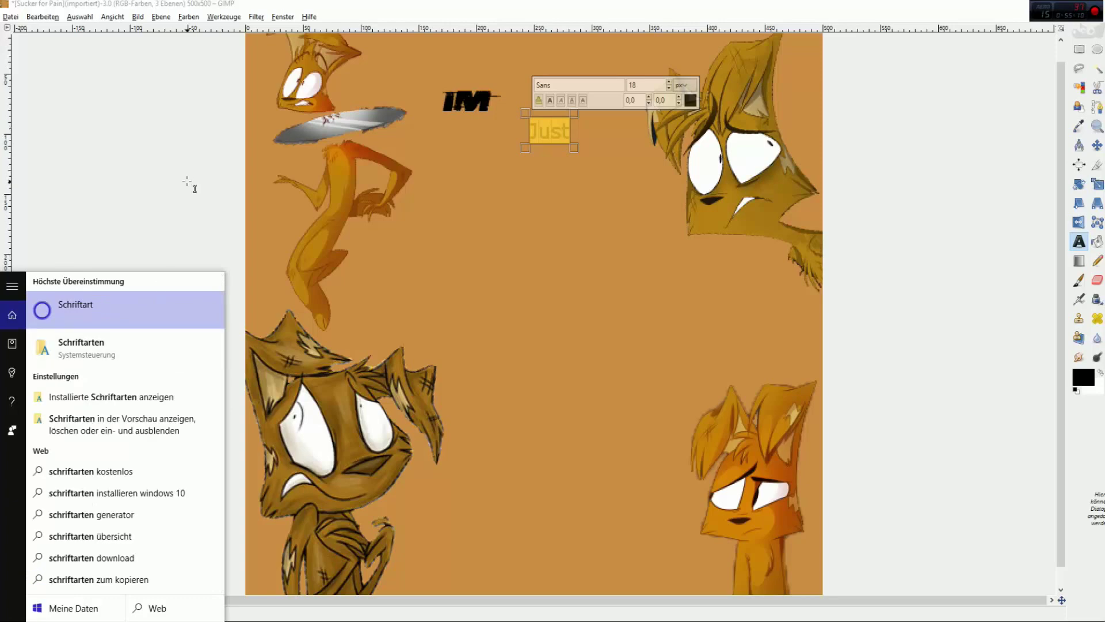
pyautogui.click(101, 346)
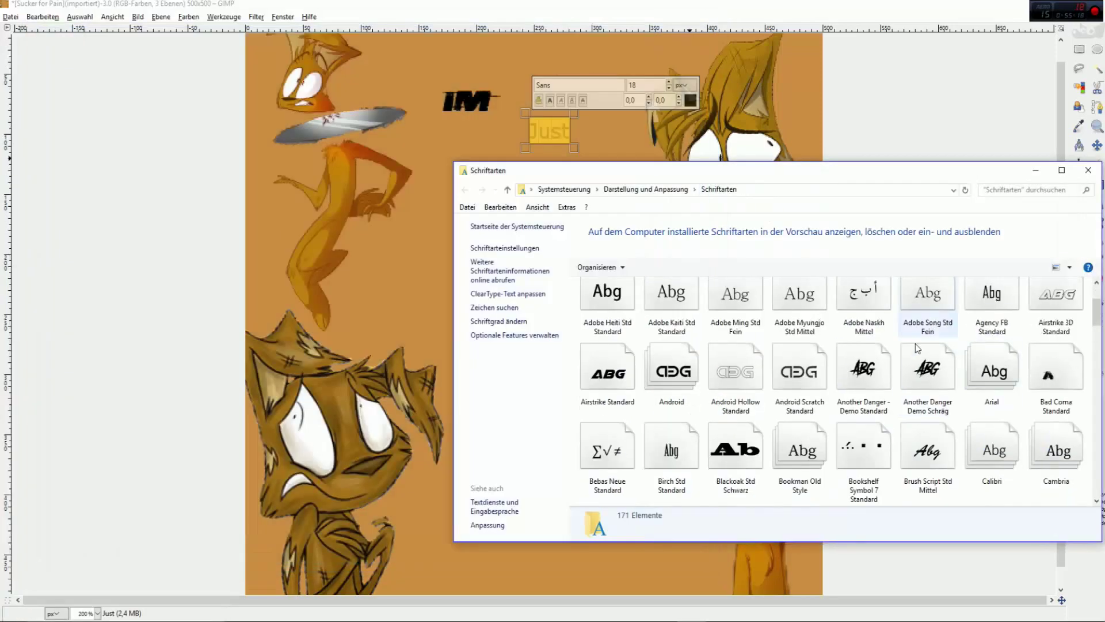
# Set the text "Just" in the Another Danger font and move it left, below the end of "Im"
pyautogui.click(587, 84)
pyautogui.write('an')
pyautogui.moveTo(587, 84); pyautogui.dragTo(497, 106)
pyautogui.click(637, 191)
pyautogui.click(554, 136)
# Add the text "a" to the lower right of "Just" and look through the installed fonts for a matching one
pyautogui.click(608, 148)
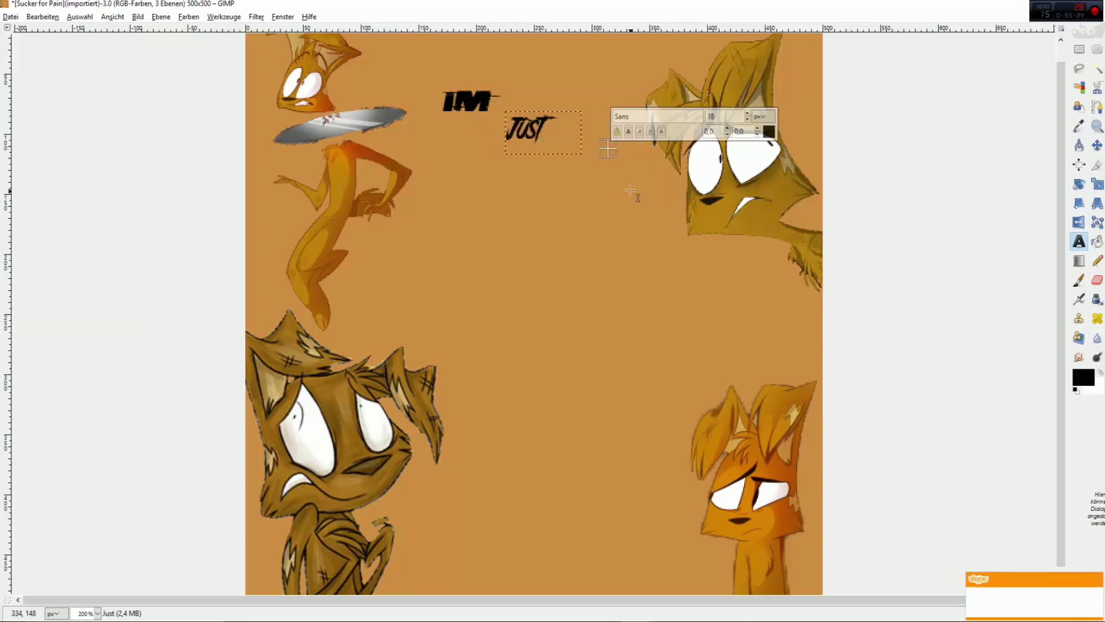
pyautogui.write('a')
pyautogui.hotkey('alt', 'Tab')
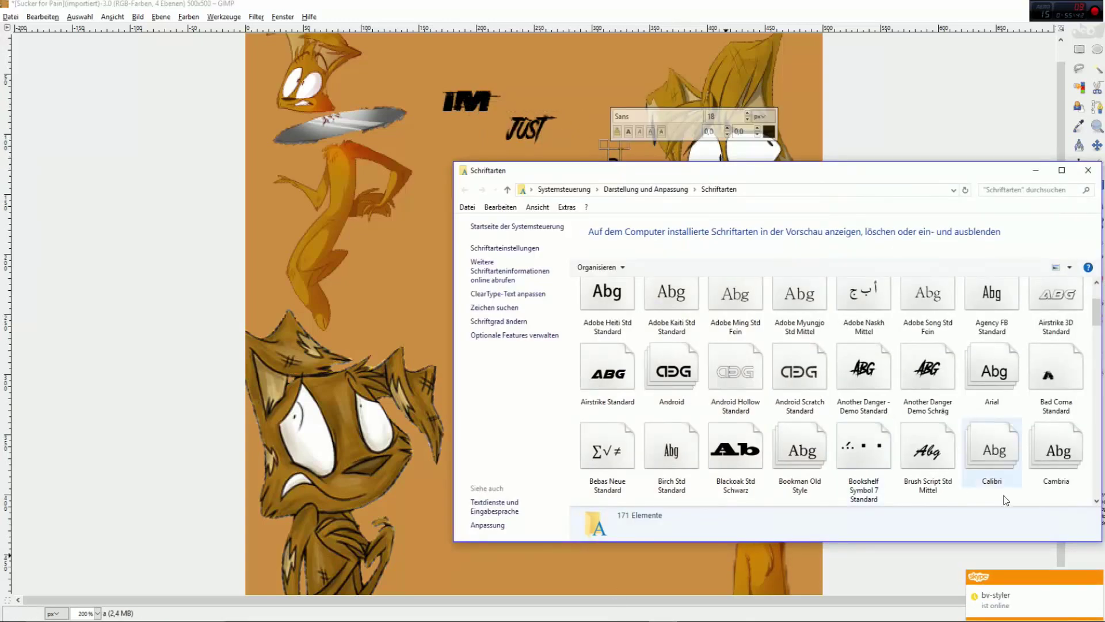
pyautogui.scroll(-3, 1013, 489)
pyautogui.scroll(-2, 1014, 489)
pyautogui.hotkey('alt', 'Tab')
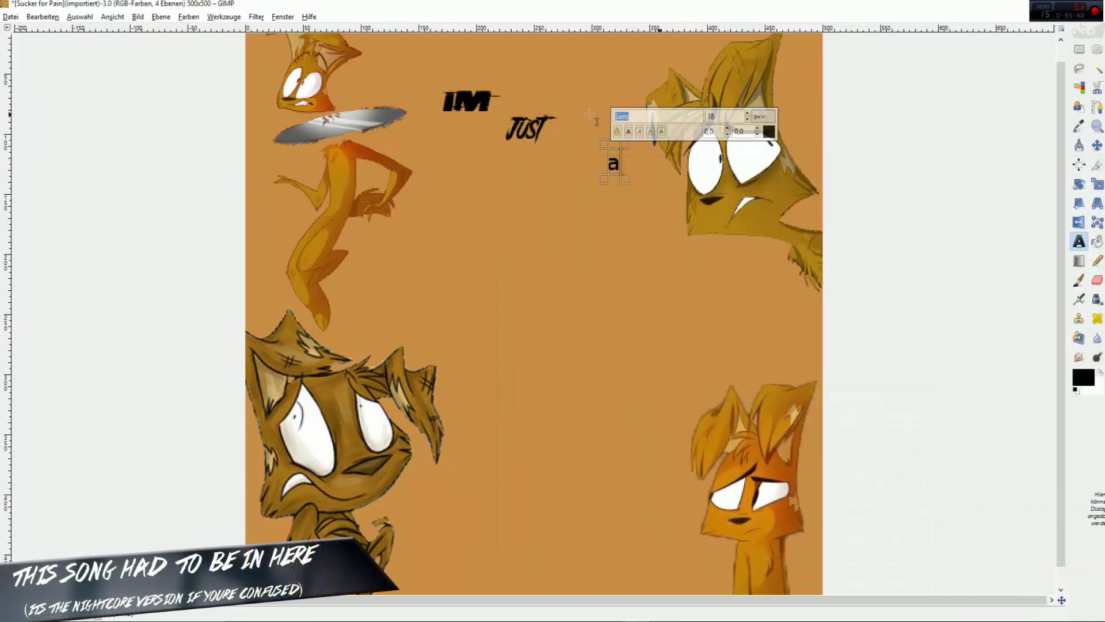
# Set the font of the text "a" to Da Streets and move it up beside "Just"
pyautogui.write('da ')
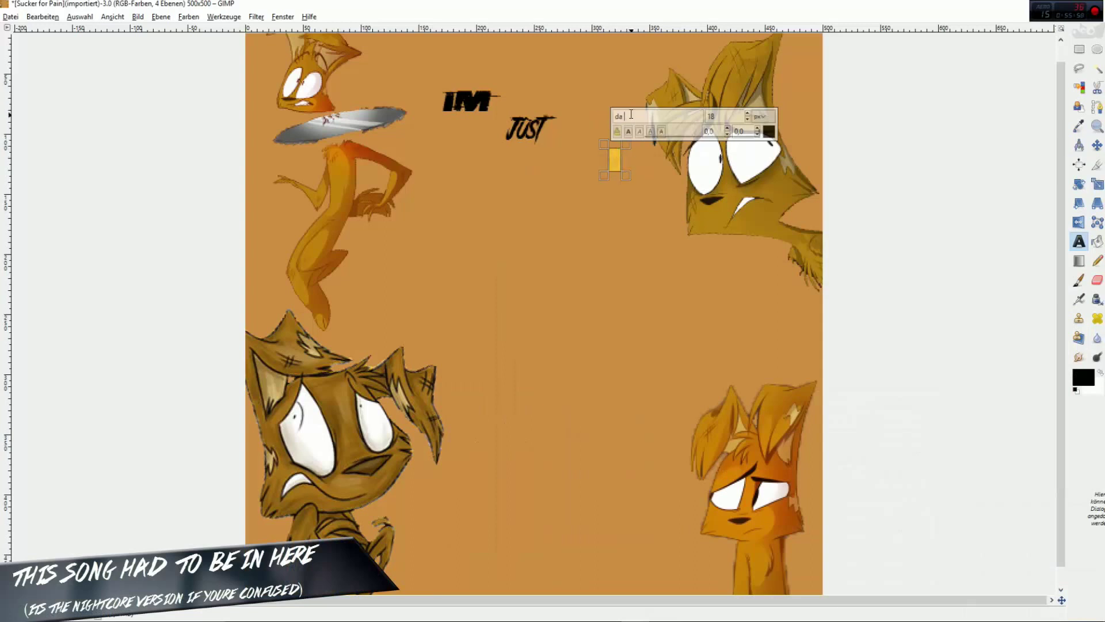
pyautogui.write('streets')
pyautogui.moveTo(605, 163); pyautogui.dragTo(587, 164)
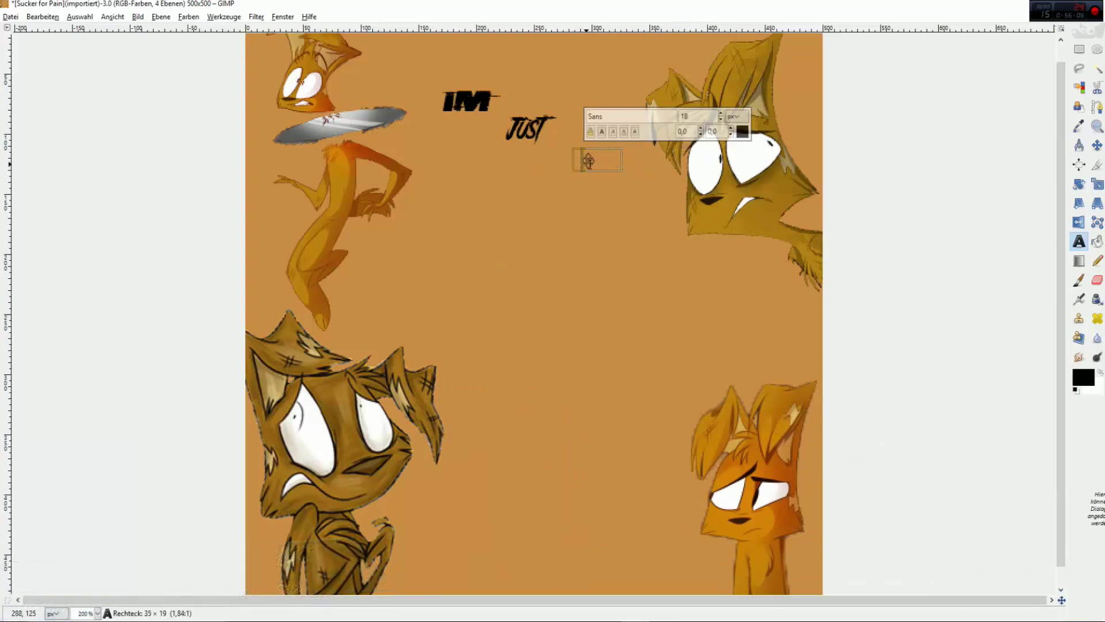
pyautogui.click(610, 138)
pyautogui.moveTo(584, 145); pyautogui.dragTo(584, 101)
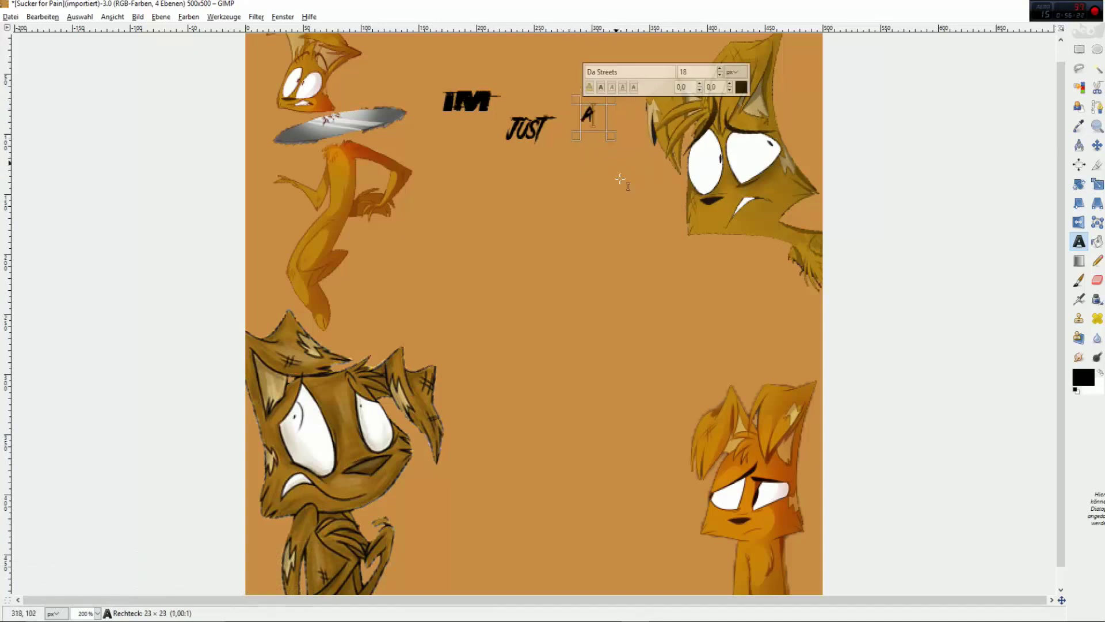
# Add the text "Sucker" below "Im Just a" and set its "S" to Bad Coma at 60 px
pyautogui.click(435, 201)
pyautogui.write('Sucker')
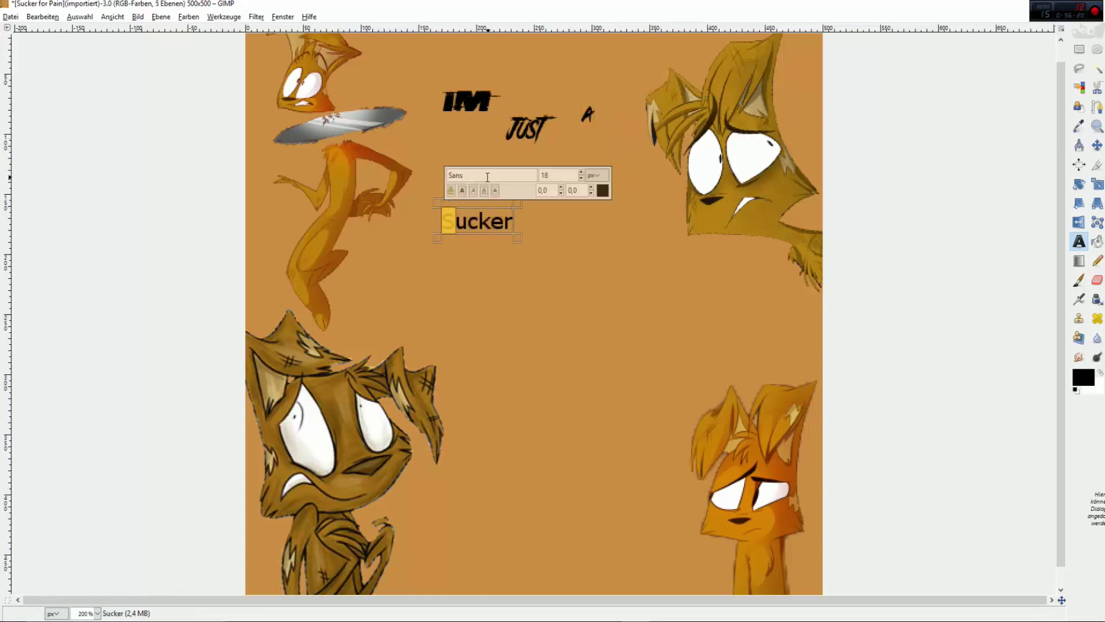
pyautogui.click(473, 178)
pyautogui.write('ba')
pyautogui.press('BackSpace')
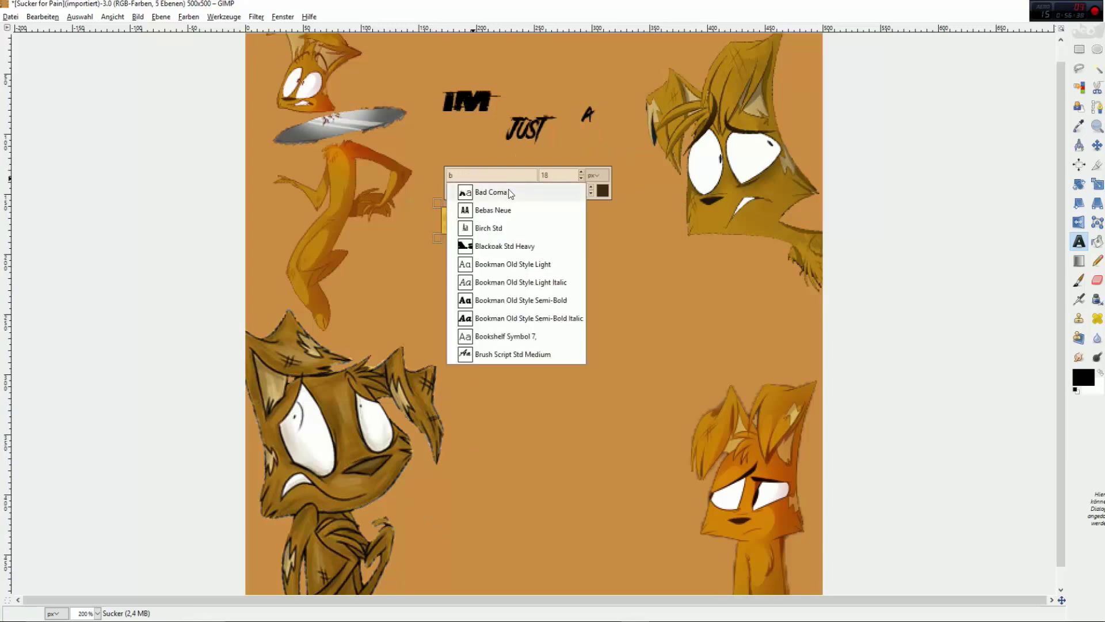
pyautogui.click(510, 194)
pyautogui.click(582, 173)
pyautogui.moveTo(428, 201); pyautogui.dragTo(414, 186)
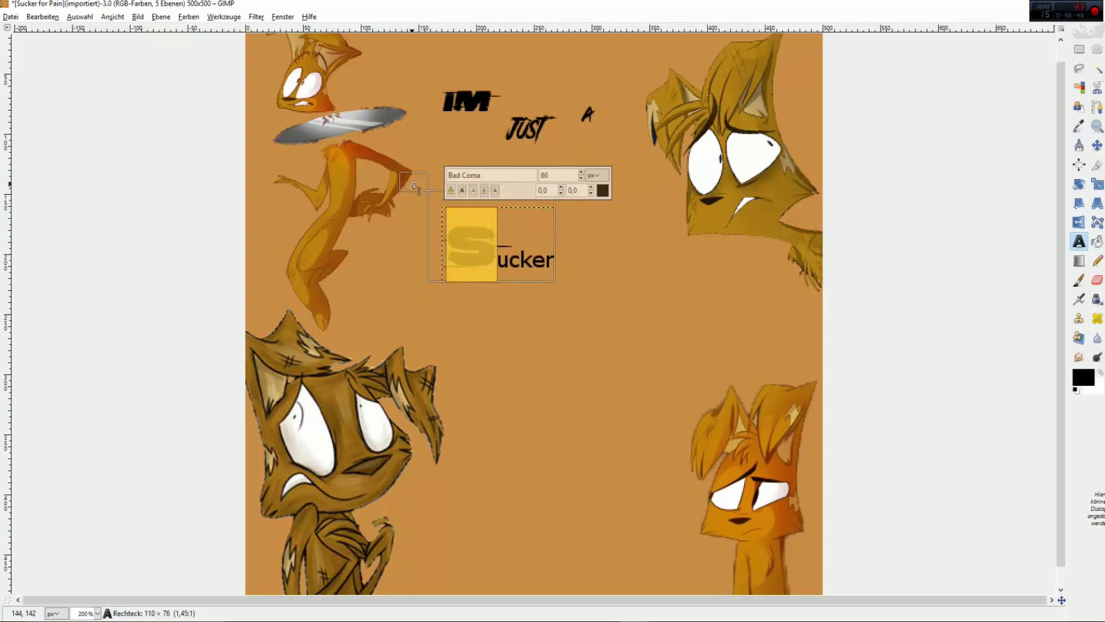
# Select the "u" of "Sucker" and look through the installed fonts overview for a matching font
pyautogui.click(447, 174)
pyautogui.click(448, 174)
pyautogui.press('Right')
pyautogui.hotkey('shift', 'Right')
pyautogui.click(675, 610)
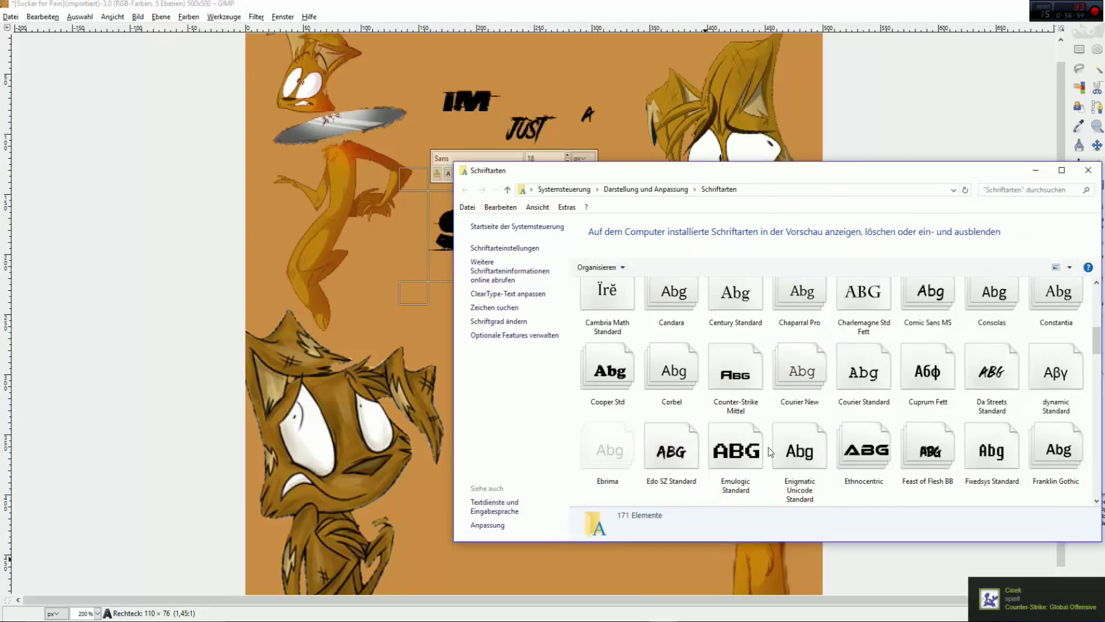
pyautogui.scroll(-15, 775, 447)
pyautogui.scroll(3, 834, 461)
pyautogui.scroll(10, 834, 461)
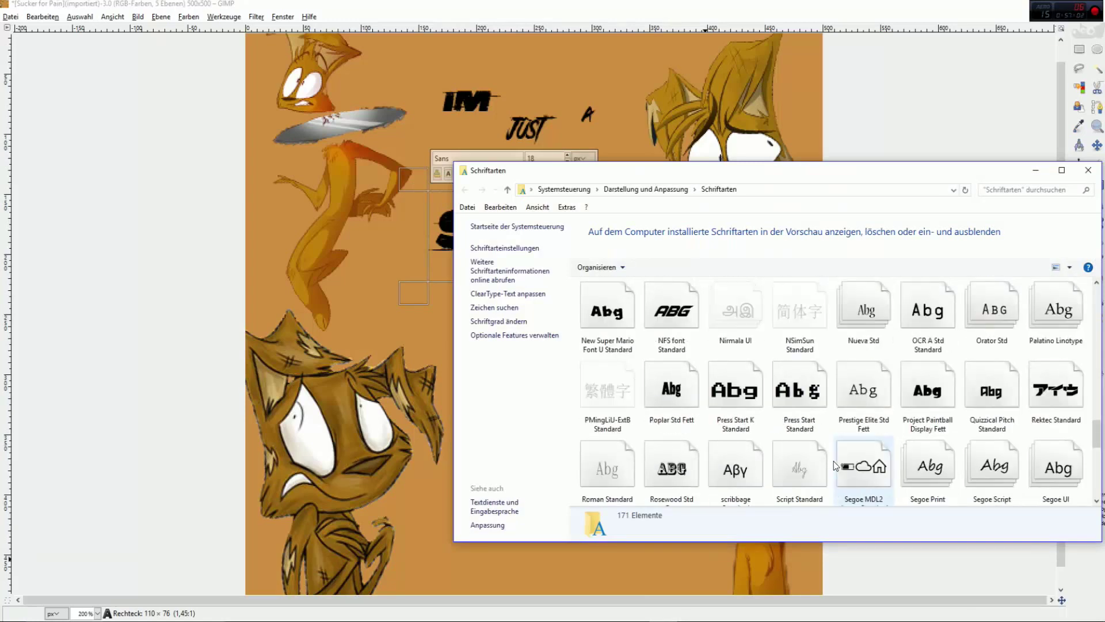
pyautogui.scroll(5, 833, 461)
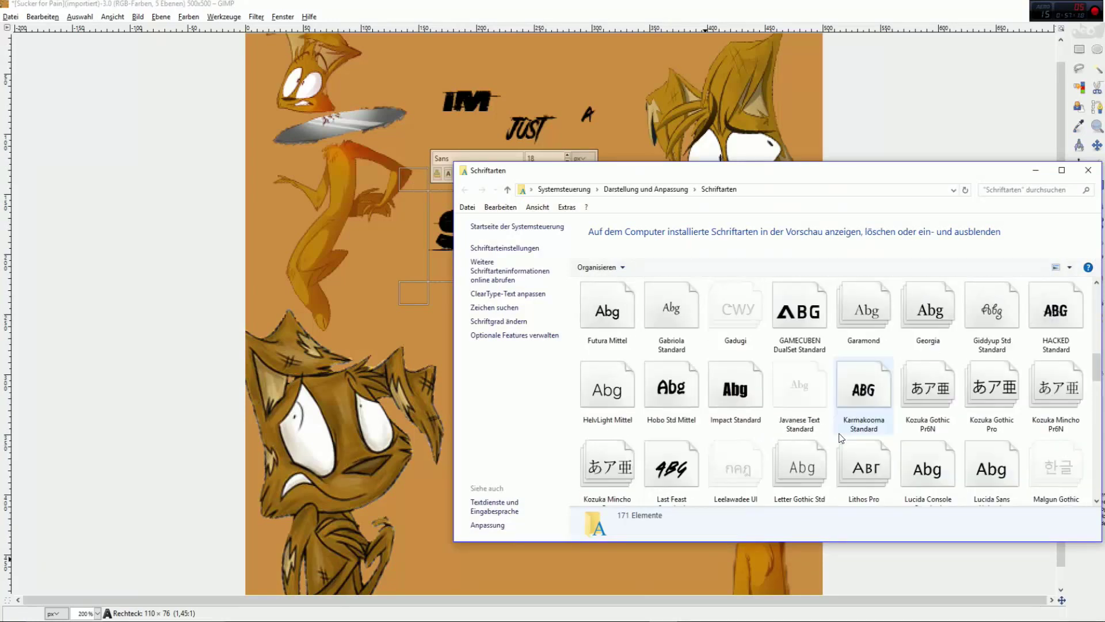
pyautogui.click(1036, 170)
# Set the "u" of "Sucker" to the Last Feast font and enlarge it to match the "S"
pyautogui.moveTo(454, 158); pyautogui.dragTo(398, 155)
pyautogui.press('BackSpace')
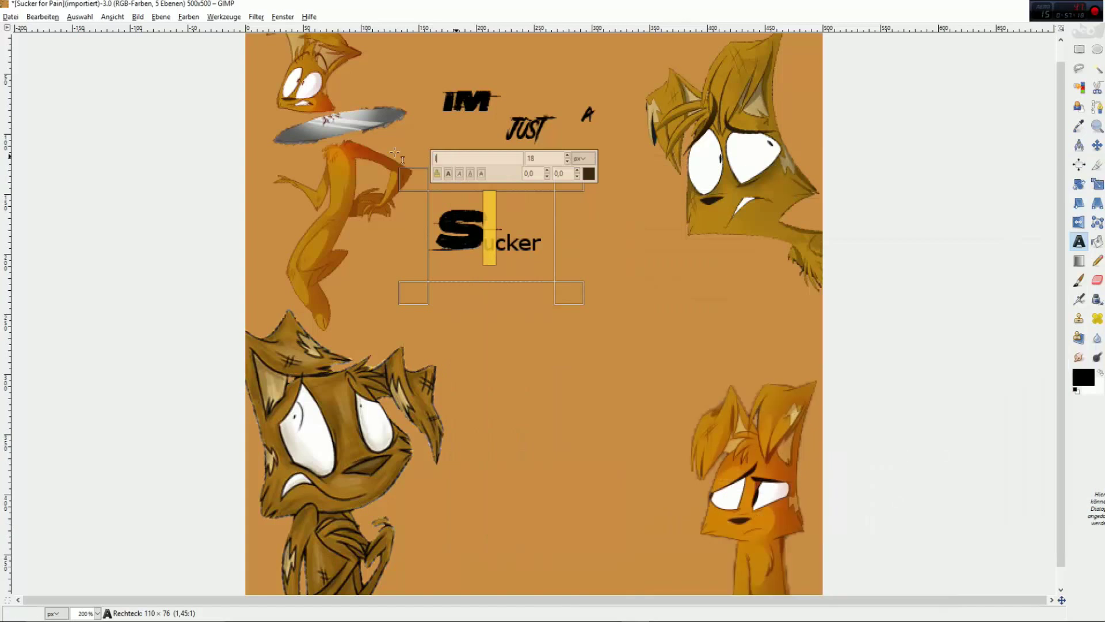
pyautogui.write('la')
pyautogui.click(485, 241)
pyautogui.moveTo(481, 222); pyautogui.dragTo(436, 230)
pyautogui.click(566, 155)
pyautogui.click(566, 161)
# Enlarge the text frame around "Sucker" to about 242 × 104 px
pyautogui.moveTo(569, 292); pyautogui.dragTo(673, 293)
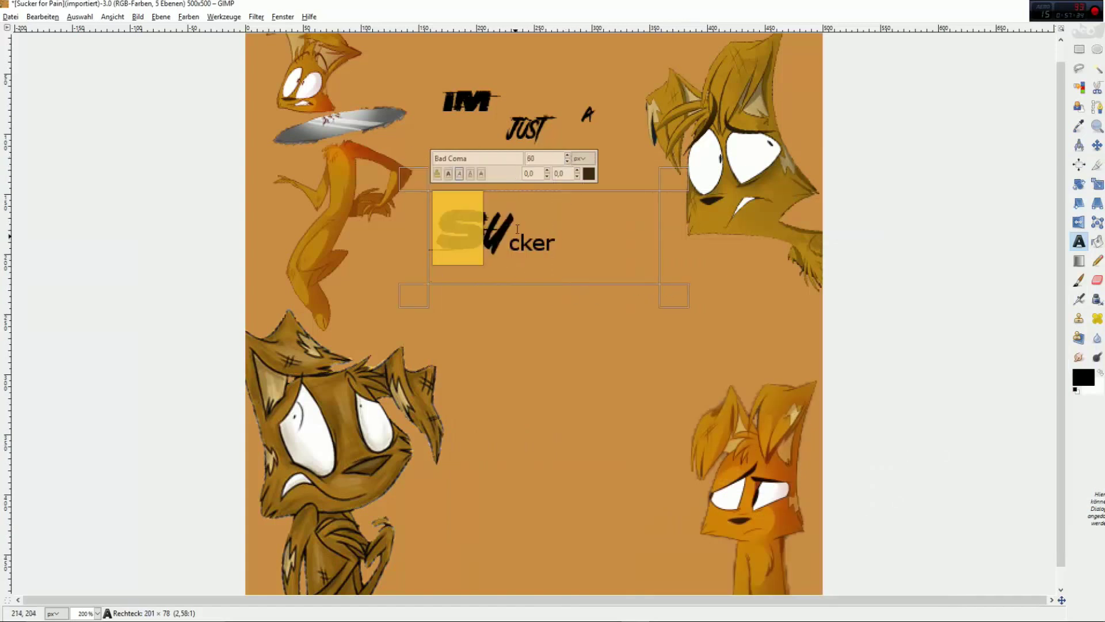
pyautogui.moveTo(415, 295); pyautogui.dragTo(387, 310)
pyautogui.moveTo(395, 246); pyautogui.dragTo(408, 246)
pyautogui.moveTo(669, 309); pyautogui.dragTo(701, 328)
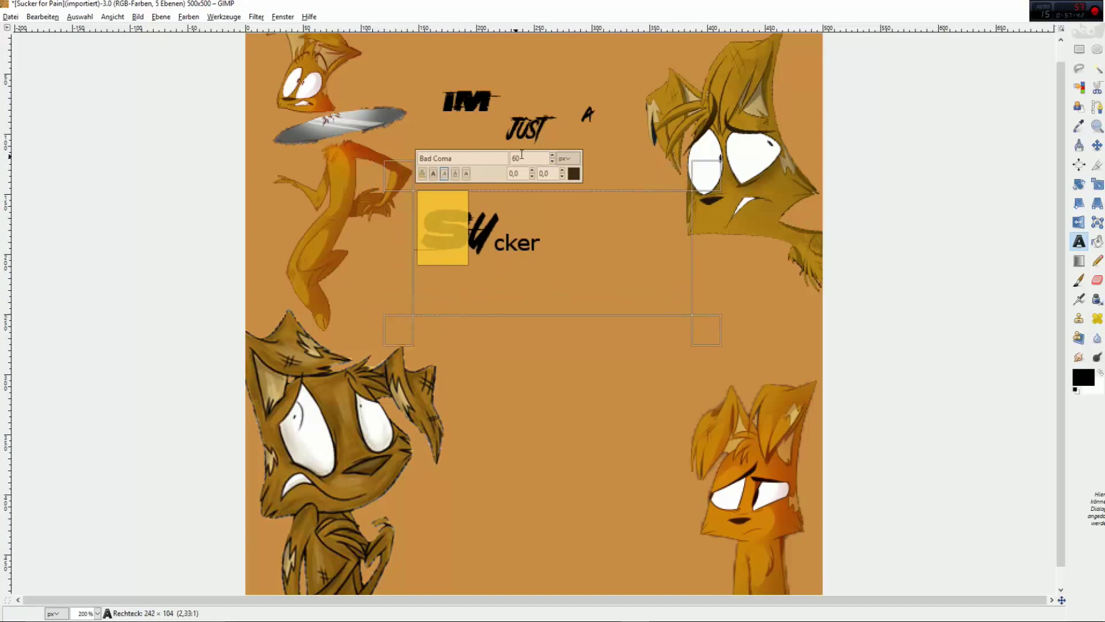
# Enlarge the "S" of "Sucker" to 95 px and scale up the "u" beside it to match
pyautogui.click(552, 155)
pyautogui.moveTo(502, 256); pyautogui.dragTo(549, 278)
pyautogui.click(552, 155)
pyautogui.click(553, 162)
# Set the "c" of "Sucker" to Feast of Flesh BB Italic at 70 px
pyautogui.moveTo(435, 159); pyautogui.dragTo(417, 164)
pyautogui.write('f')
pyautogui.click(493, 192)
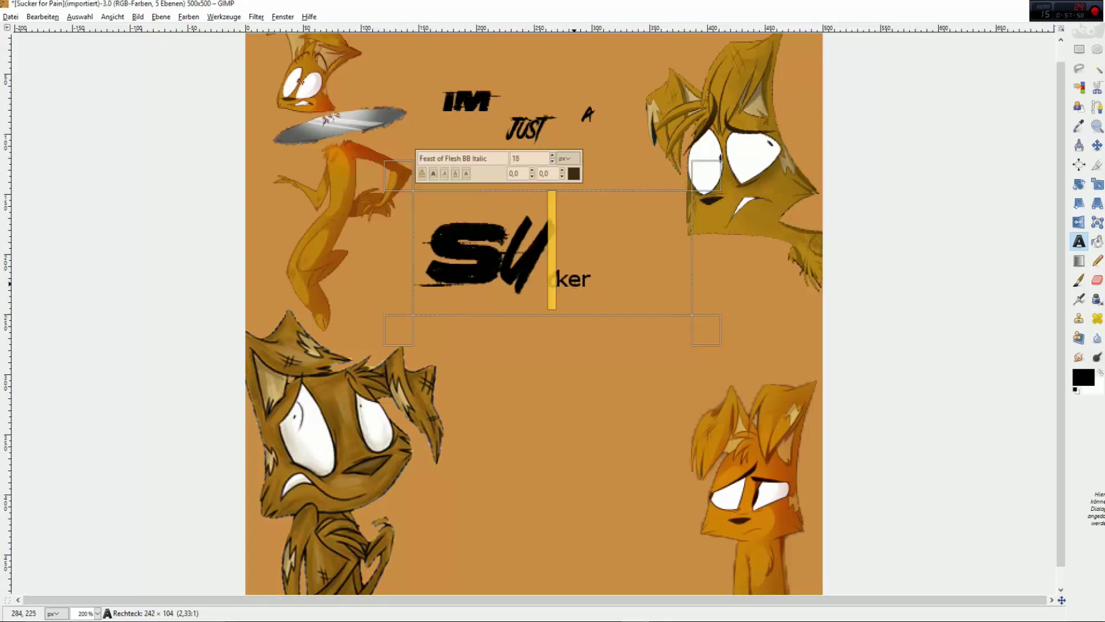
pyautogui.click(551, 154)
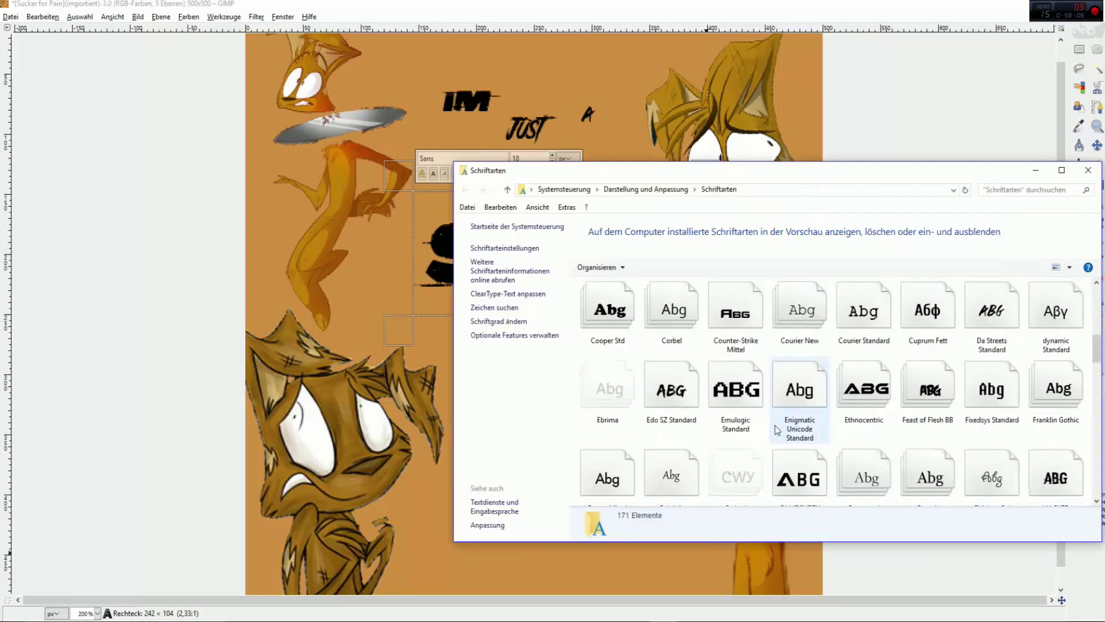
# Check the installed fonts overview and set the "k" of "Sucker" to Da Streets at 67 px
pyautogui.scroll(10, 777, 429)
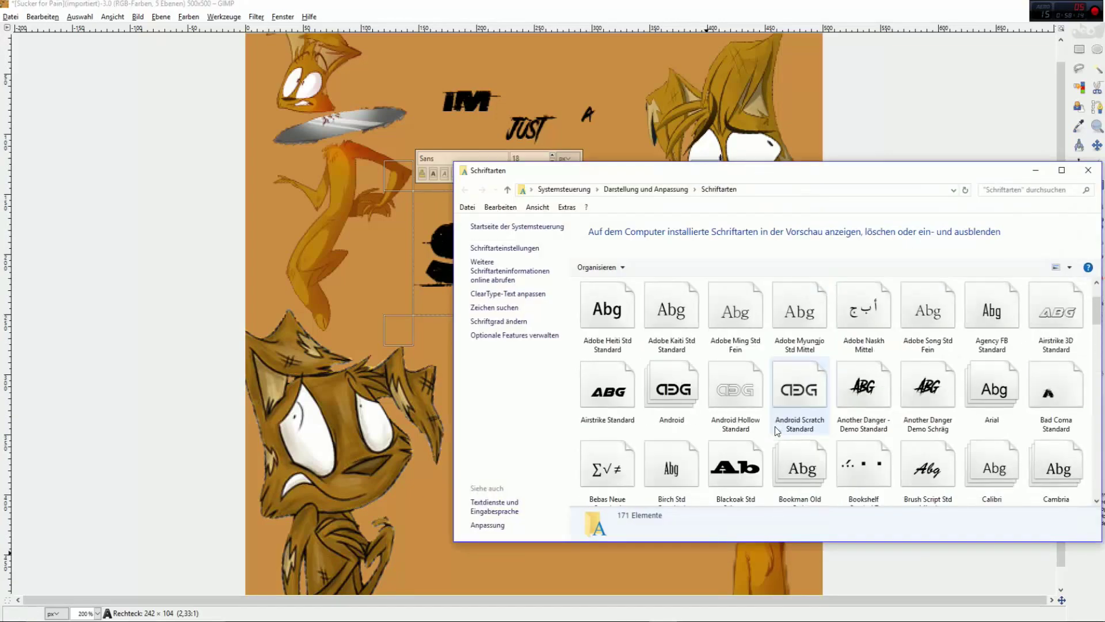
pyautogui.click(1036, 171)
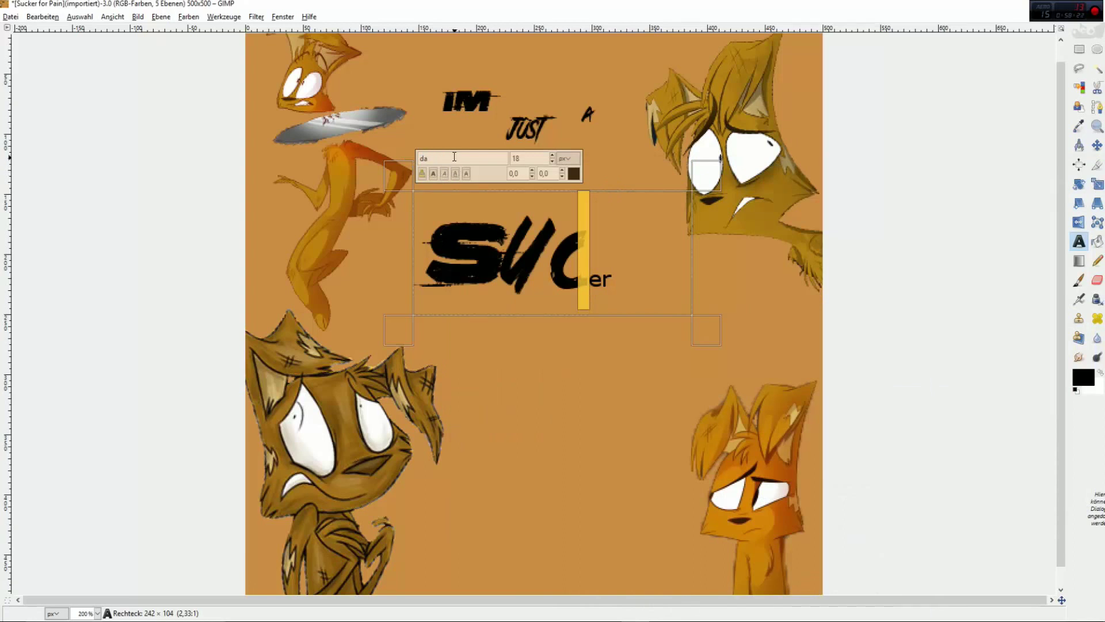
pyautogui.write('da')
pyautogui.click(436, 179)
pyautogui.click(553, 155)
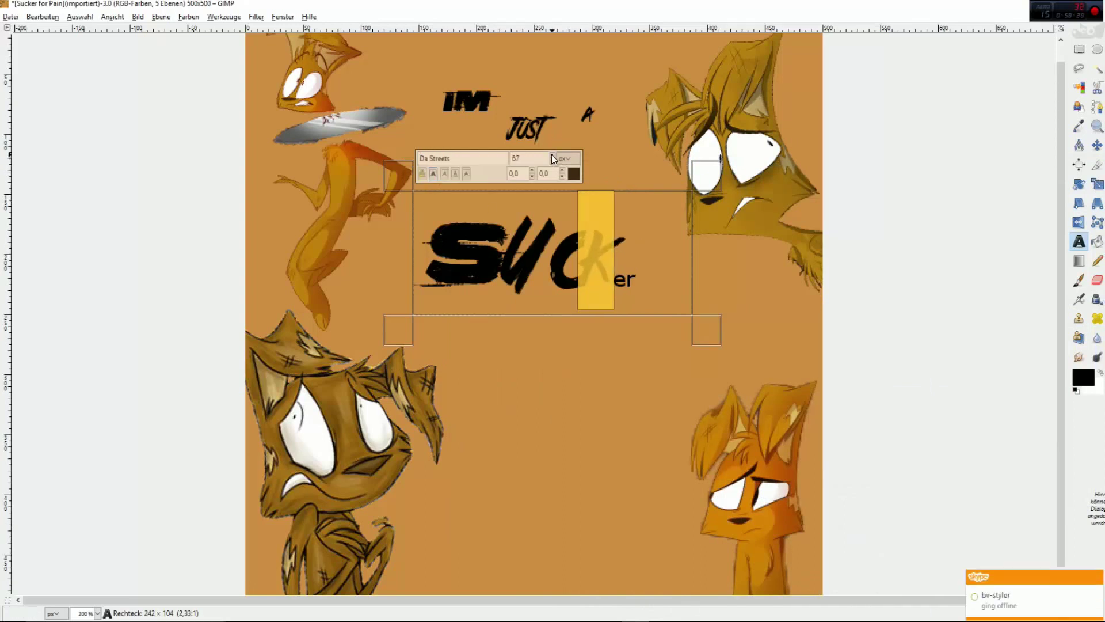
# Adjust the kerning of the "c" and the "S" in "Sucker" so the letters sit closer together
pyautogui.click(548, 248)
pyautogui.click(562, 177)
pyautogui.click(578, 259)
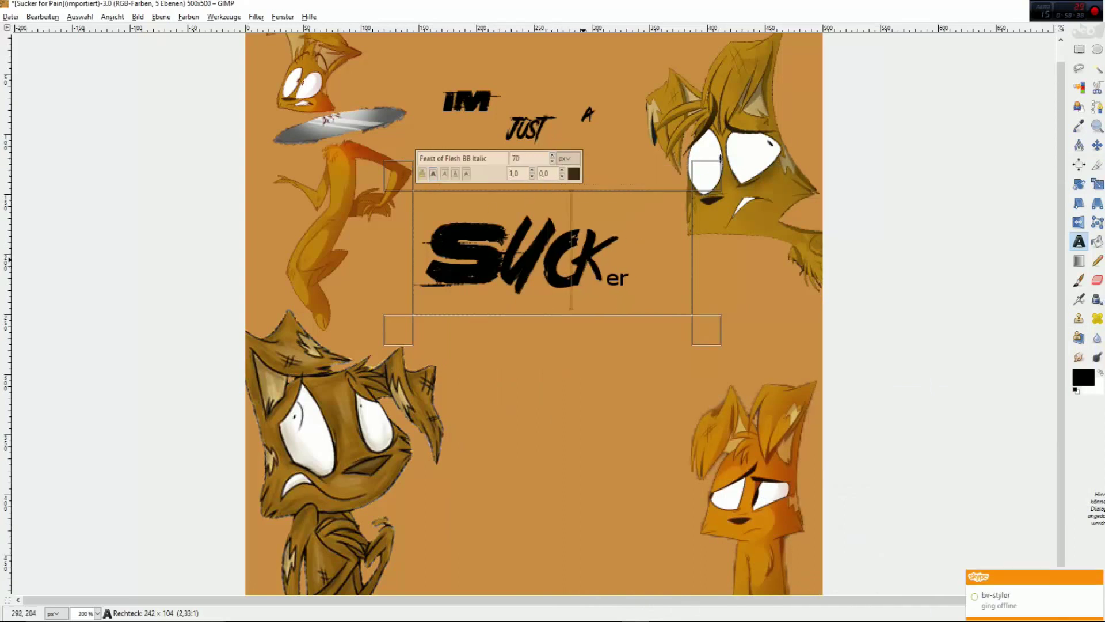
pyautogui.click(562, 171)
pyautogui.click(562, 171)
pyautogui.click(503, 254)
pyautogui.click(562, 175)
pyautogui.click(562, 171)
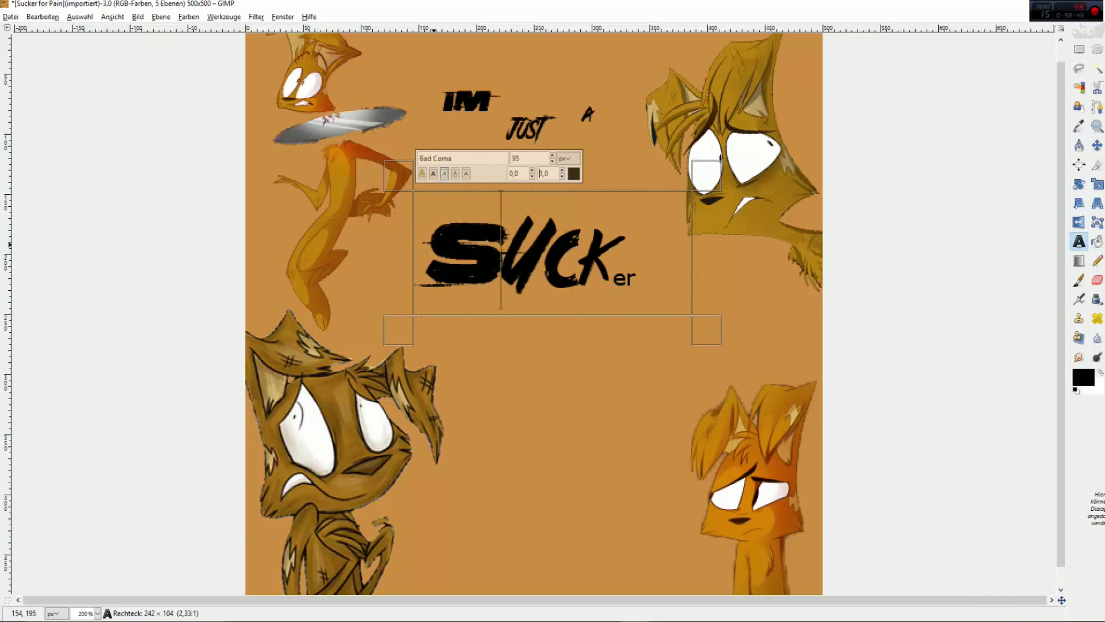
pyautogui.click(562, 171)
pyautogui.tripleClick(562, 171)
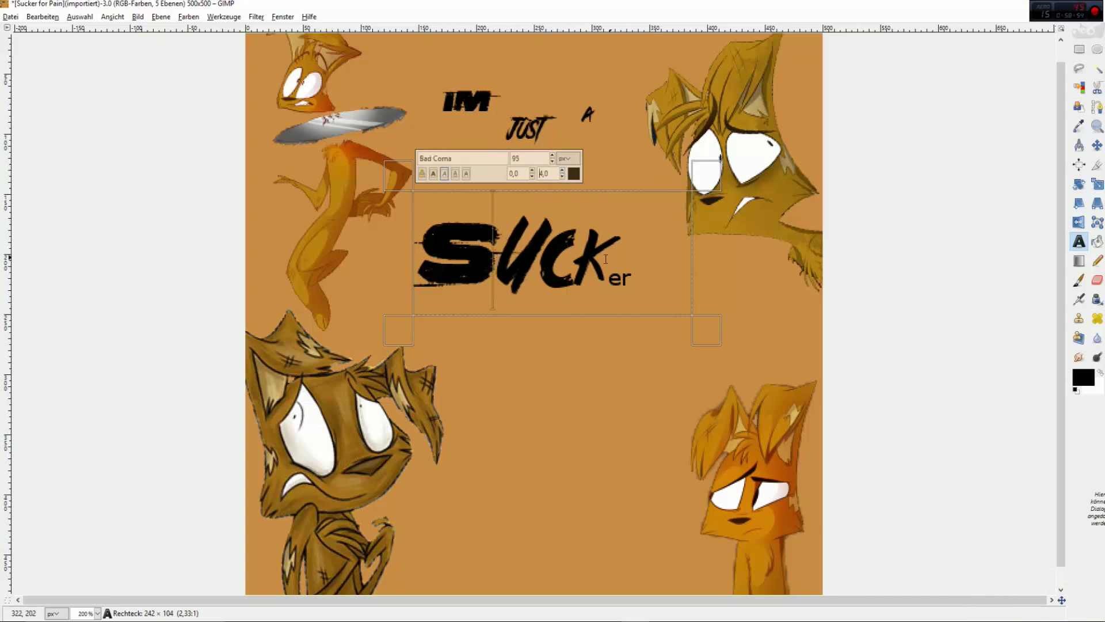
pyautogui.click(562, 171)
# Set the "e" of "Sucker" to Another Danger - Demo at 46 px and raise its baseline
pyautogui.moveTo(608, 277); pyautogui.dragTo(624, 278)
pyautogui.moveTo(454, 159); pyautogui.dragTo(400, 157)
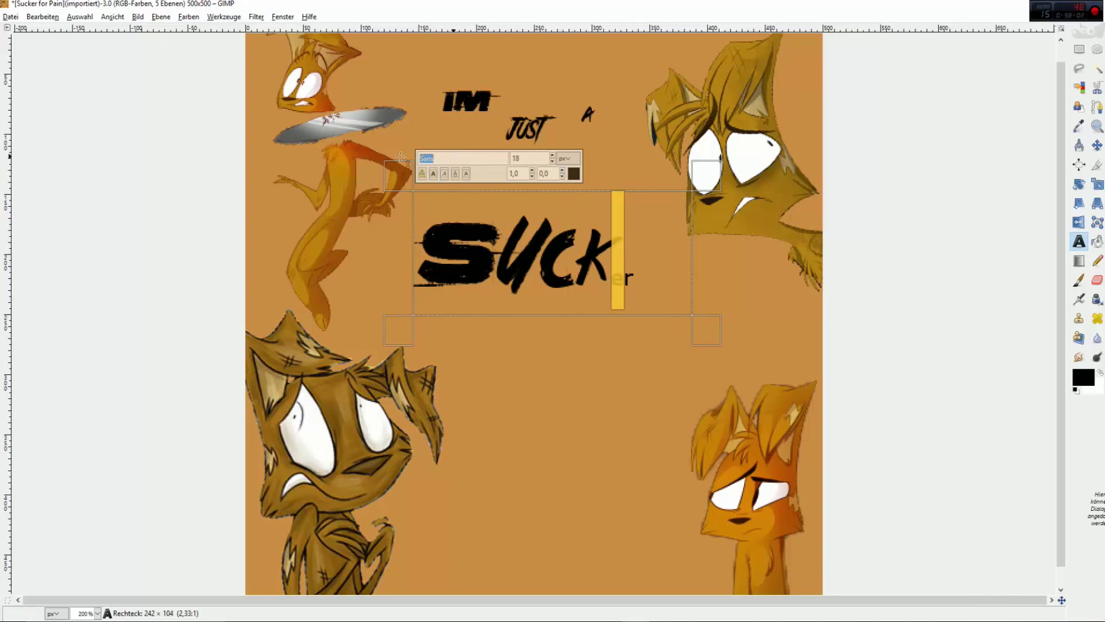
pyautogui.press('BackSpace')
pyautogui.write('an')
pyautogui.click(525, 248)
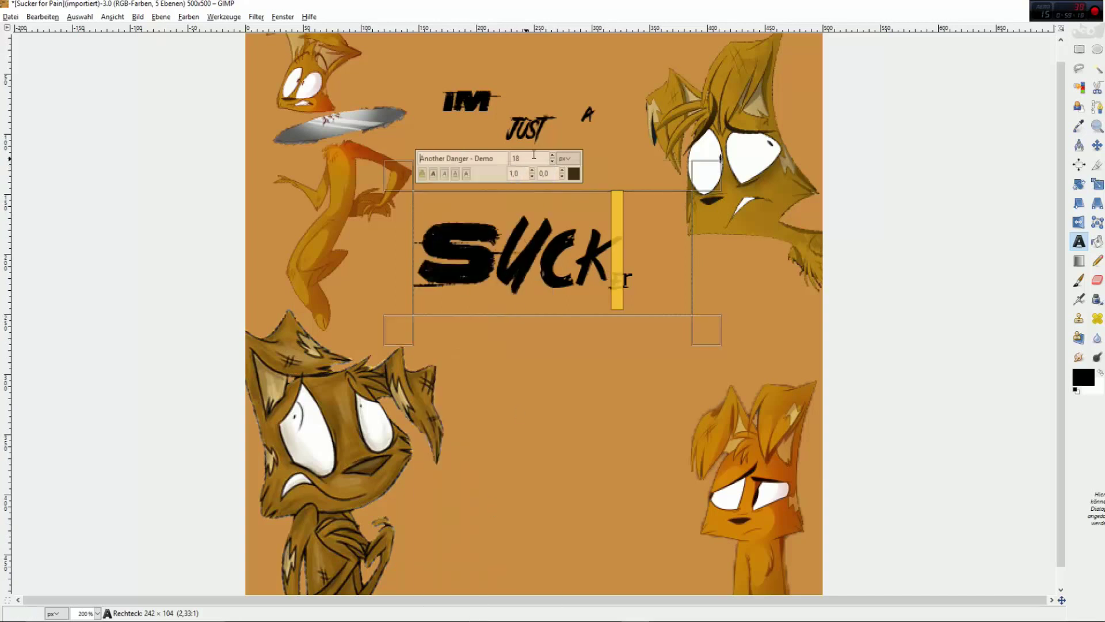
pyautogui.click(554, 155)
pyautogui.scroll(10, 554, 156)
pyautogui.scroll(19, 535, 172)
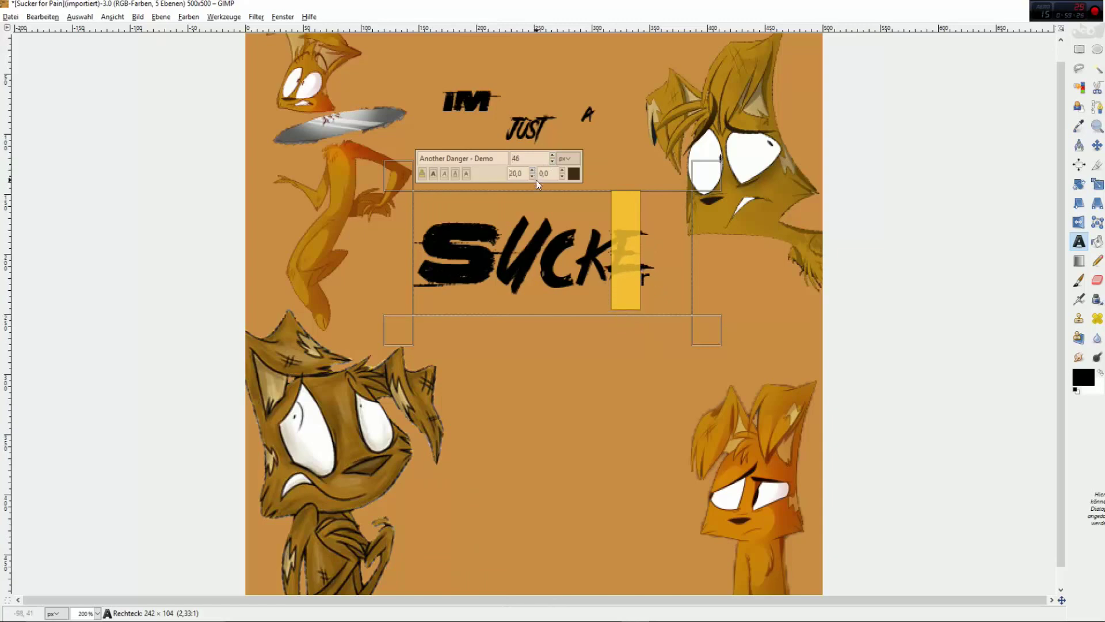
pyautogui.scroll(-15, 535, 178)
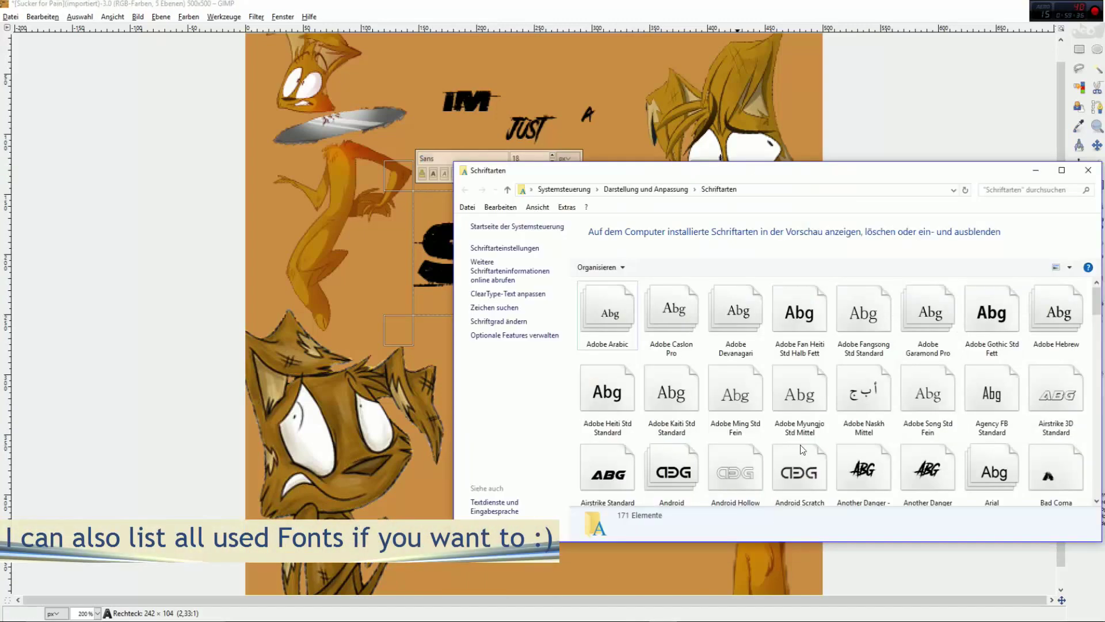
# Check the installed fonts overview and set the "r" of "Sucker" to Edo SZ at 65 px
pyautogui.scroll(-5, 803, 449)
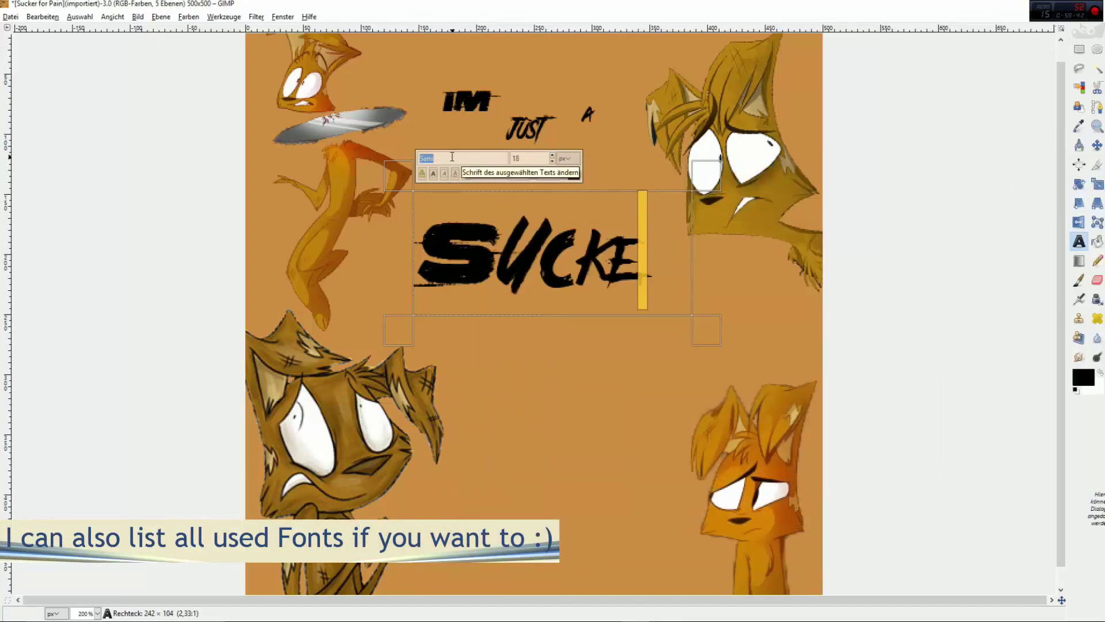
pyautogui.scroll(20, 551, 153)
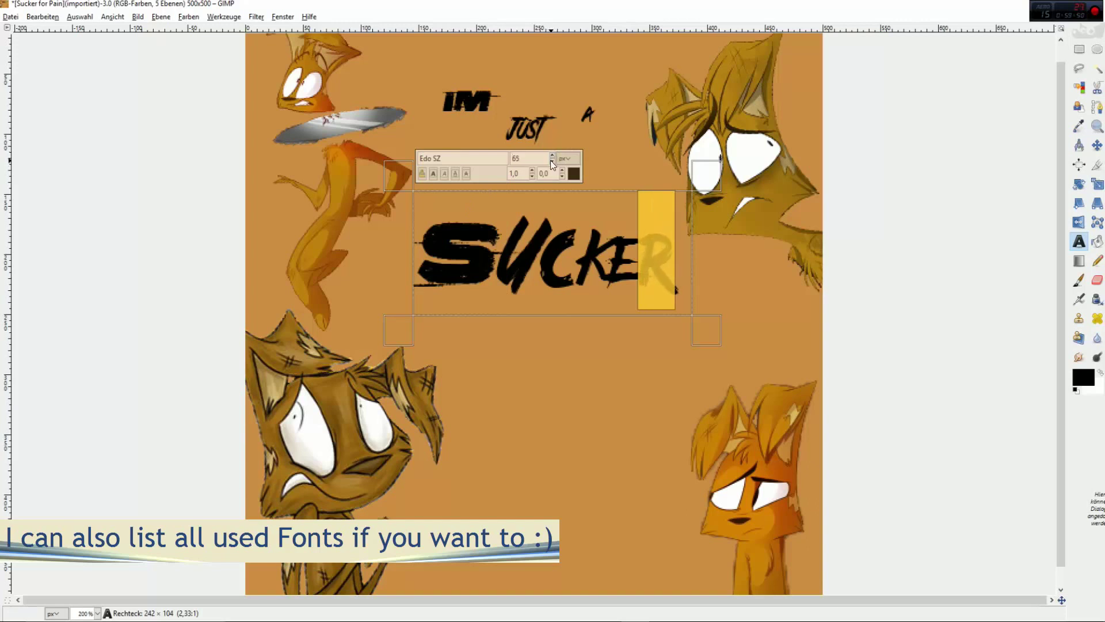
pyautogui.click(680, 259)
pyautogui.moveTo(680, 259); pyautogui.dragTo(640, 261)
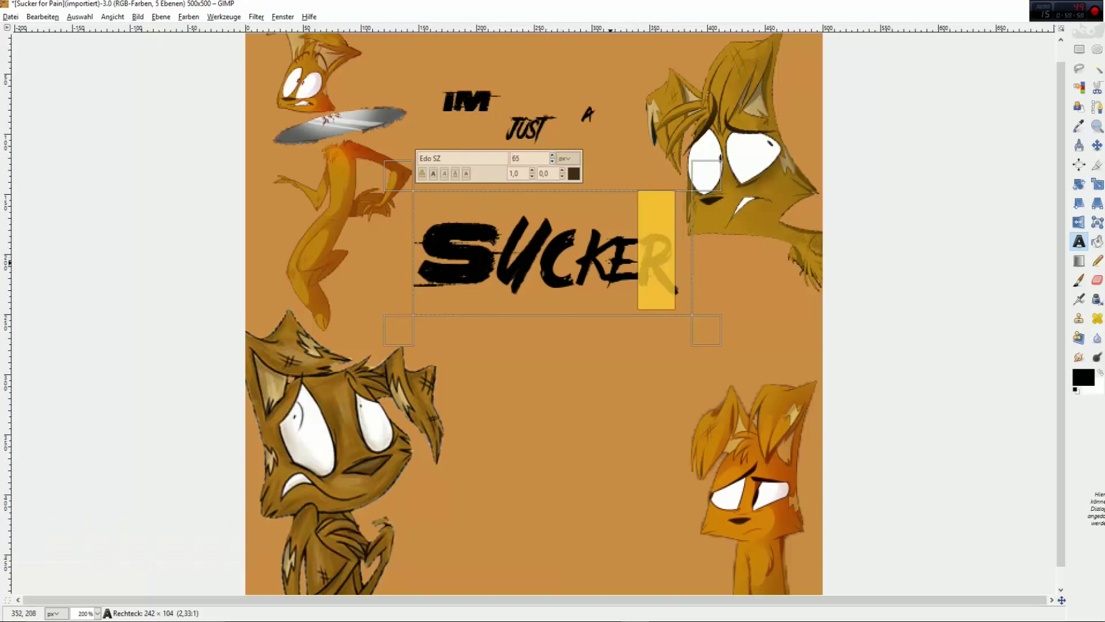
# Enlarge the "k" of "Sucker" to 83 px and adjust its baseline and its kerning to 7
pyautogui.moveTo(542, 256); pyautogui.dragTo(615, 250)
pyautogui.scroll(5, 554, 155)
pyautogui.scroll(16, 554, 155)
pyautogui.scroll(-4, 534, 173)
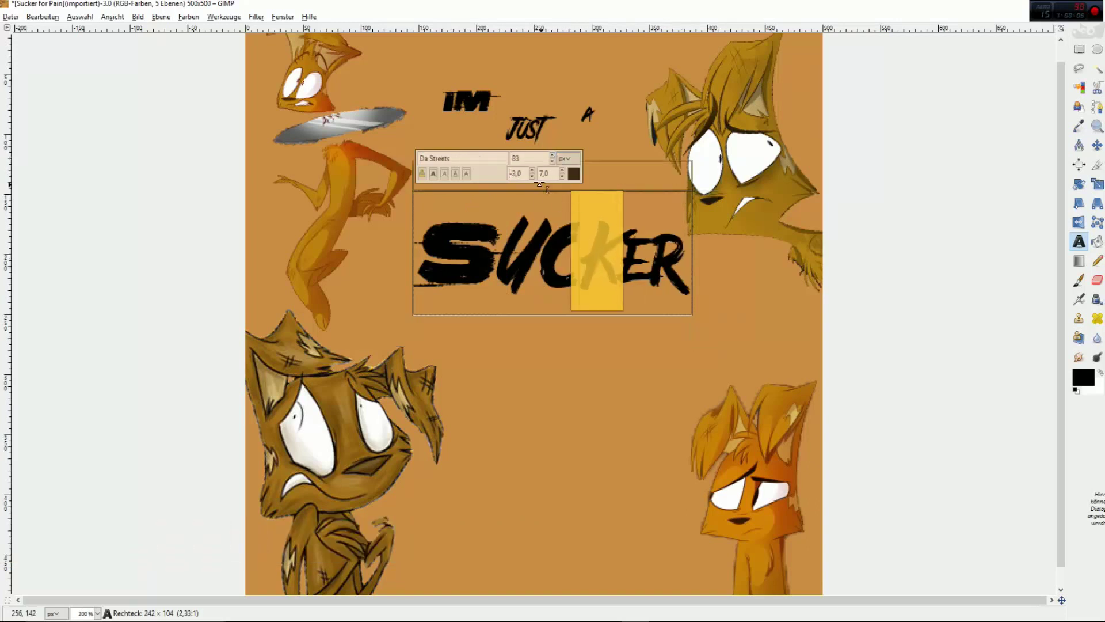
# Widen the text frame to about 259 px and enlarge the "e" of "Sucker" to about 56 px
pyautogui.moveTo(407, 252); pyautogui.dragTo(388, 252)
pyautogui.moveTo(601, 258); pyautogui.dragTo(618, 258)
pyautogui.scroll(20, 533, 156)
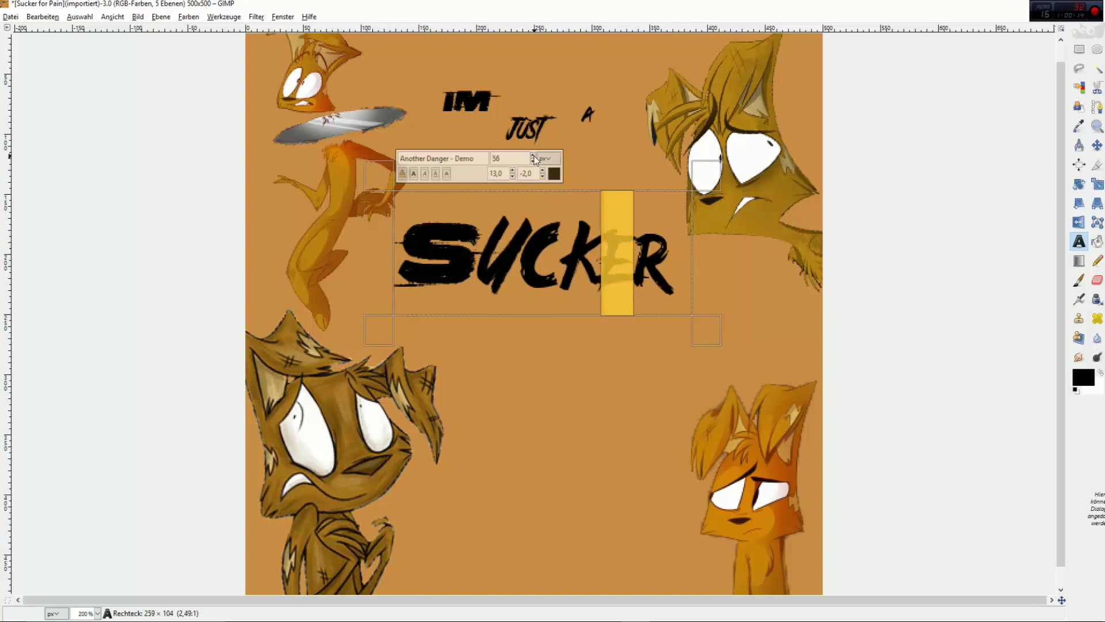
# Enlarge the middle letters of "Sucker" further, bringing the "e" to about 69 px
pyautogui.moveTo(521, 255); pyautogui.dragTo(550, 254)
pyautogui.scroll(5, 533, 156)
pyautogui.moveTo(401, 253); pyautogui.dragTo(607, 256)
pyautogui.scroll(8, 533, 159)
pyautogui.scroll(5, 534, 158)
pyautogui.press('Right')
pyautogui.hotkey('shift', 'Right')
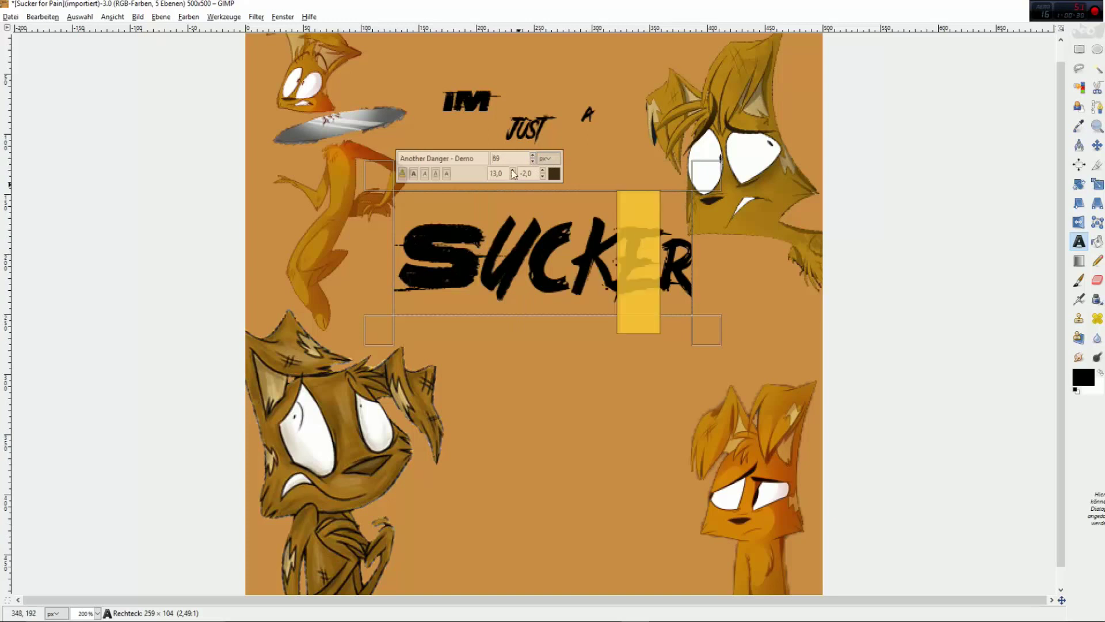
# Enlarge the "r" of "Sucker" to 85 px and extend the text frame to about 304 × 115 px
pyautogui.press('Right')
pyautogui.hotkey('shift', 'Right')
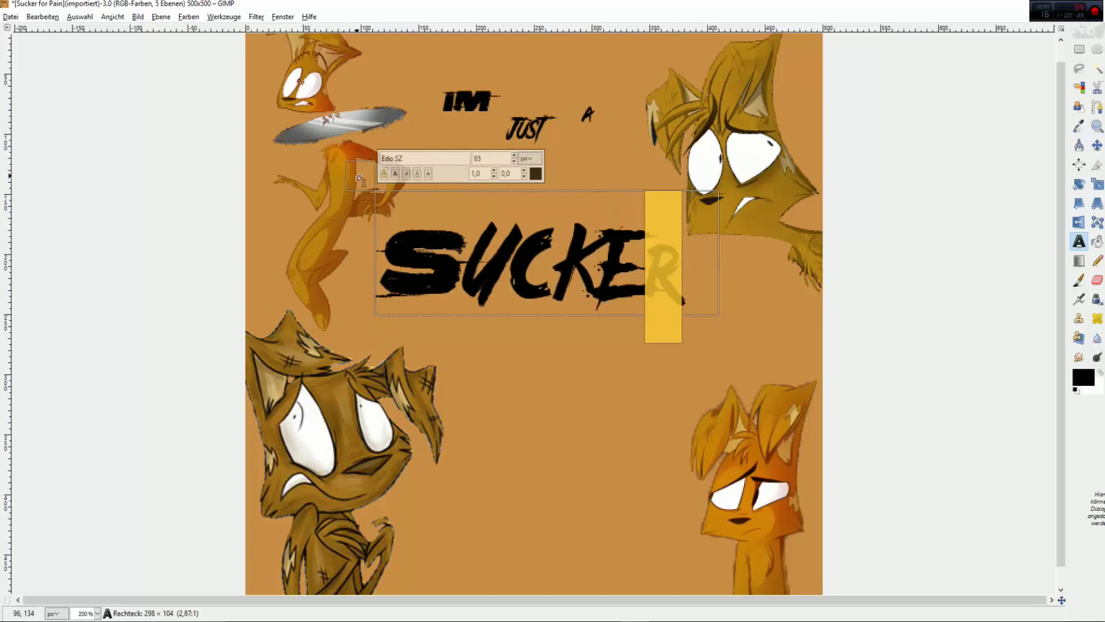
pyautogui.scroll(18, 509, 172)
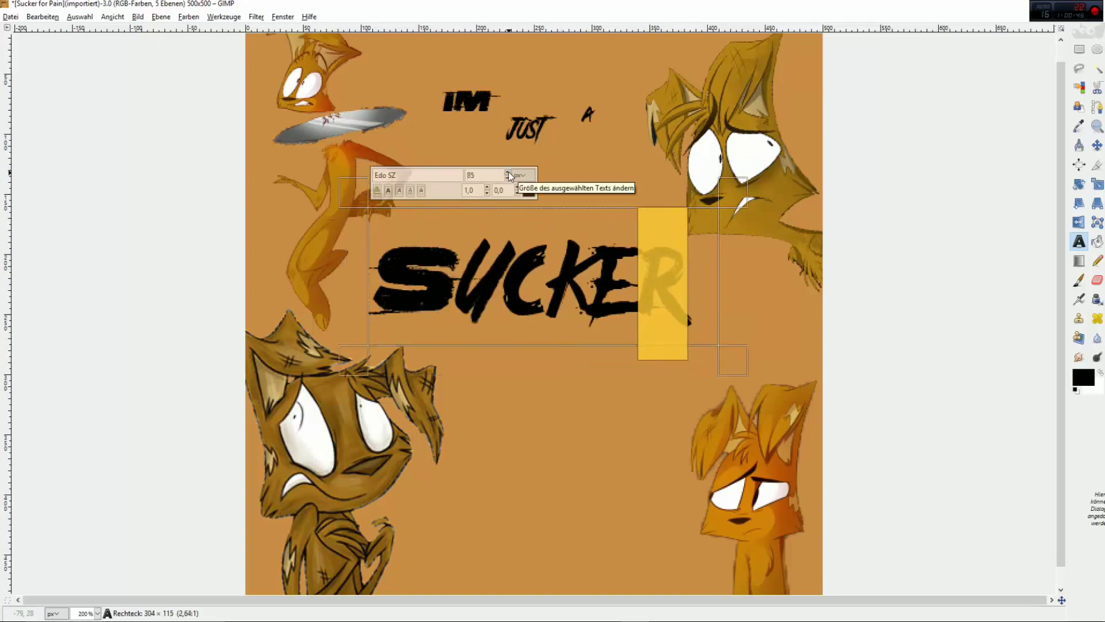
# Lower the baselines of the "u" and the "c" in "Sucker" to start a downward slope
pyautogui.moveTo(461, 285); pyautogui.dragTo(493, 283)
pyautogui.scroll(-8, 489, 186)
pyautogui.press('Right')
pyautogui.hotkey('shift', 'Right')
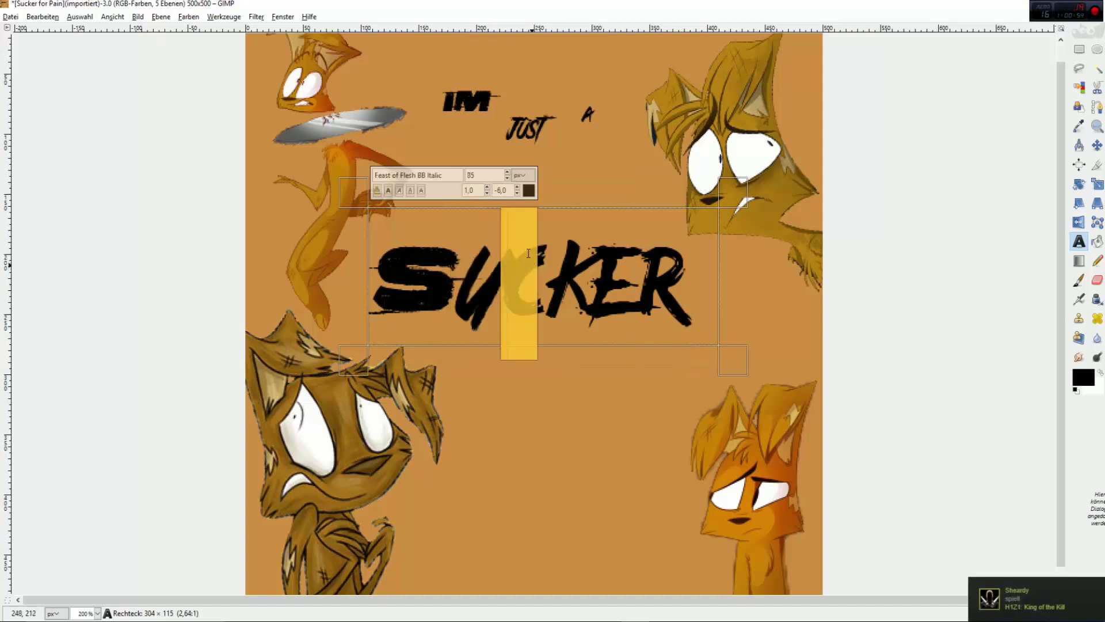
# Lower the baseline of the "k" in "Sucker" to -22
pyautogui.press('Right')
pyautogui.hotkey('shift', 'Right')
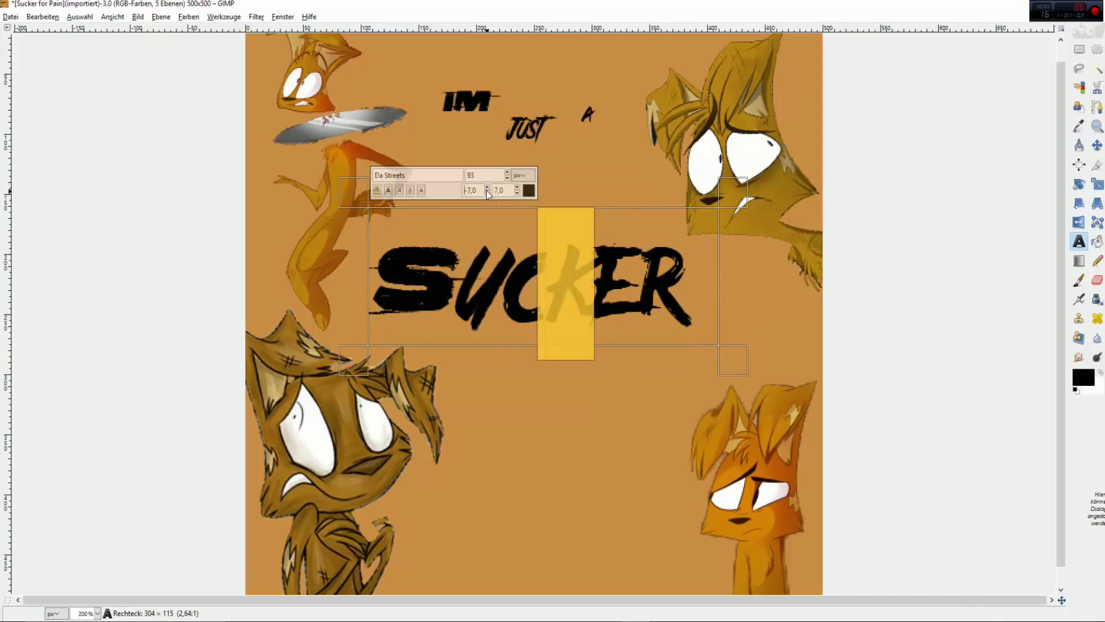
pyautogui.press('Left')
pyautogui.press('Left')
pyautogui.hotkey('shift', 'Right')
pyautogui.press('Right')
pyautogui.hotkey('shift', 'Right')
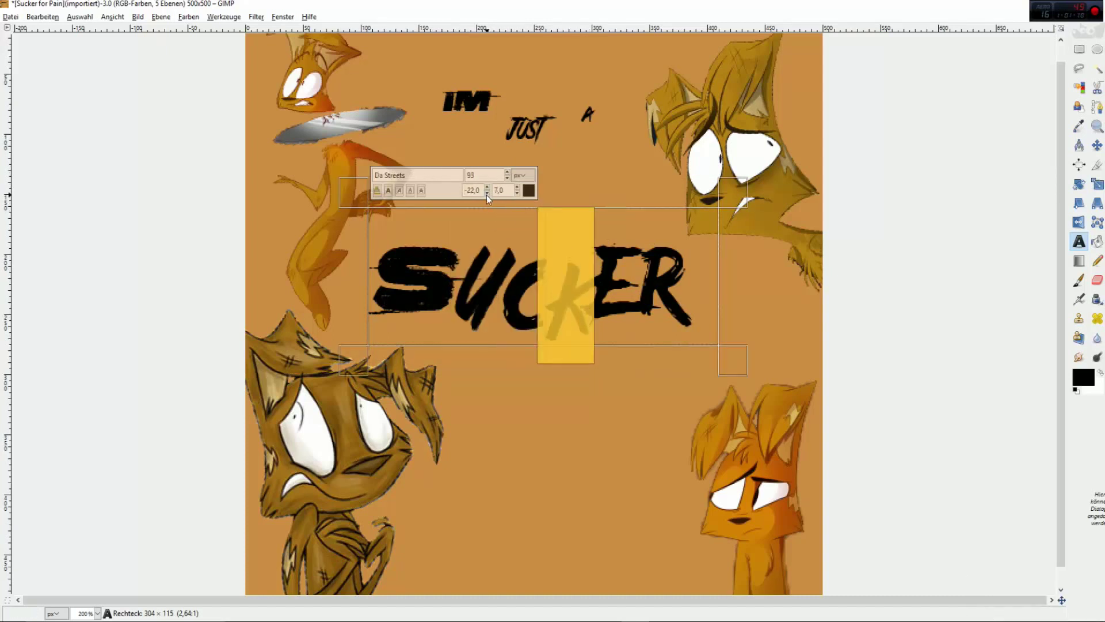
# Lower the baseline of the "e" to about -16 and the "r" to -37, in a text frame of about 304 × 165 px
pyautogui.press('Right')
pyautogui.hotkey('shift', 'Right')
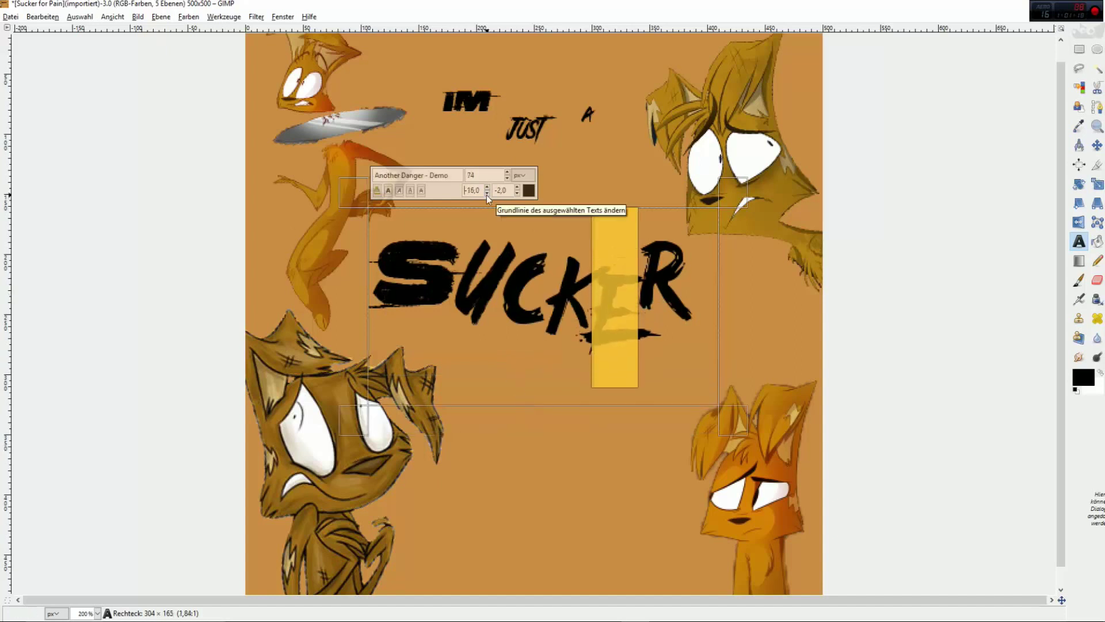
pyautogui.press('Right')
pyautogui.hotkey('shift', 'Right')
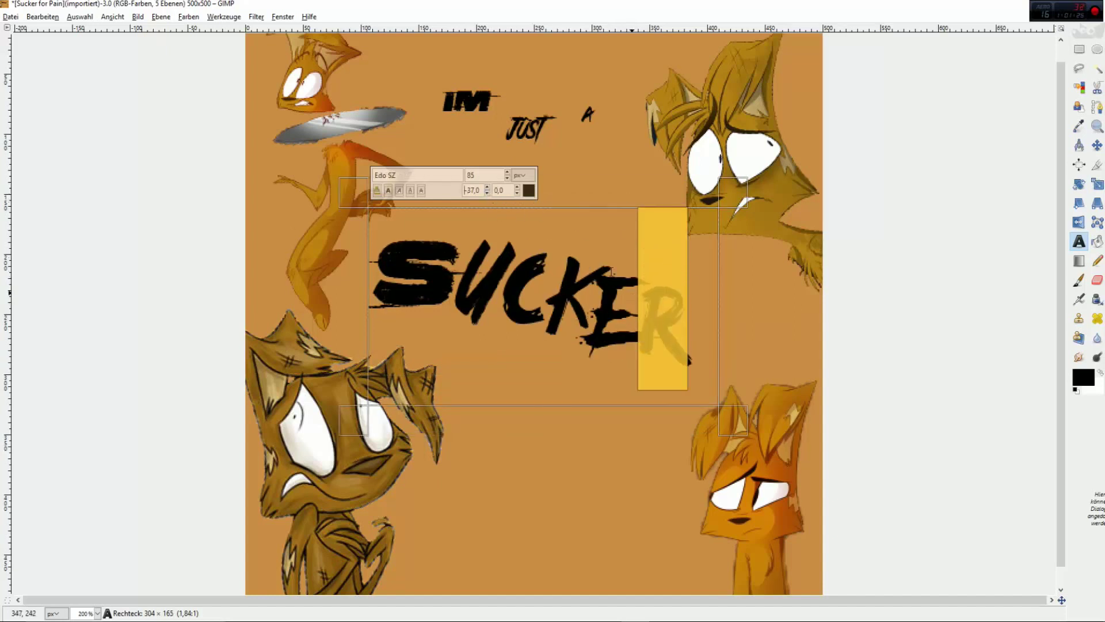
# Enlarge the "u" and the "r" in "Sucker"
pyautogui.press('Left')
pyautogui.press('Left')
pyautogui.press('Left')
pyautogui.press('Left')
pyautogui.hotkey('shift', 'Right')
pyautogui.press('Left')
pyautogui.press('Left')
pyautogui.hotkey('shift', 'Right')
pyautogui.press('Right')
pyautogui.hotkey('shift', 'Right')
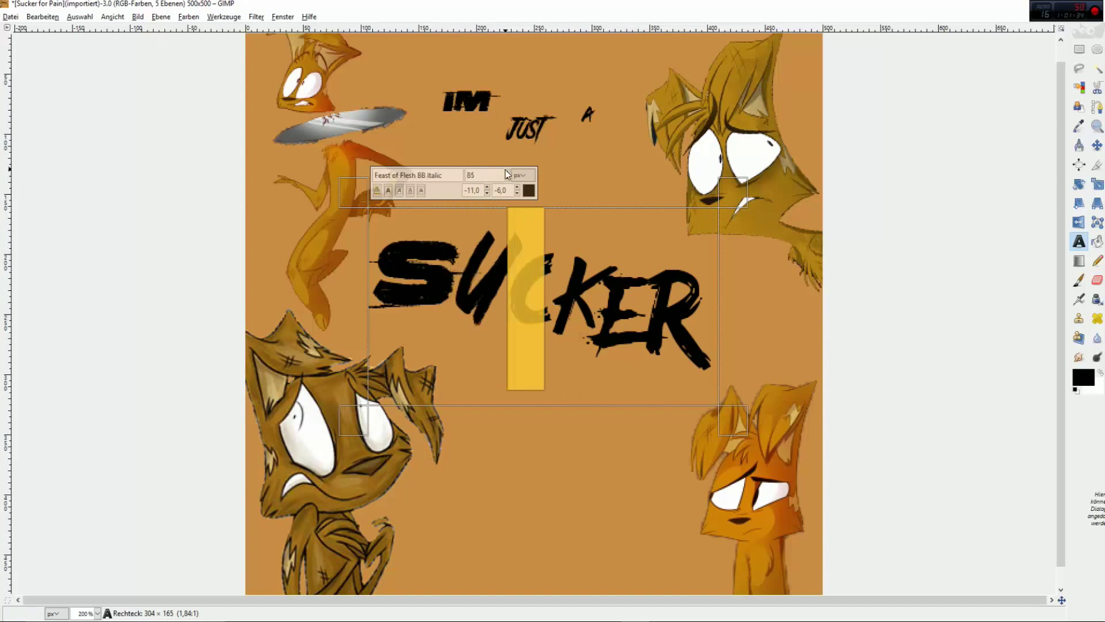
# Enlarge the "c" in "Sucker", set the "e" to 90 px and the "r" to 105 px, and widen the frame to about 328 × 165 px
pyautogui.press('Right')
pyautogui.hotkey('shift', 'Right')
pyautogui.press('Right')
pyautogui.hotkey('shift', 'Right')
pyautogui.click(508, 173)
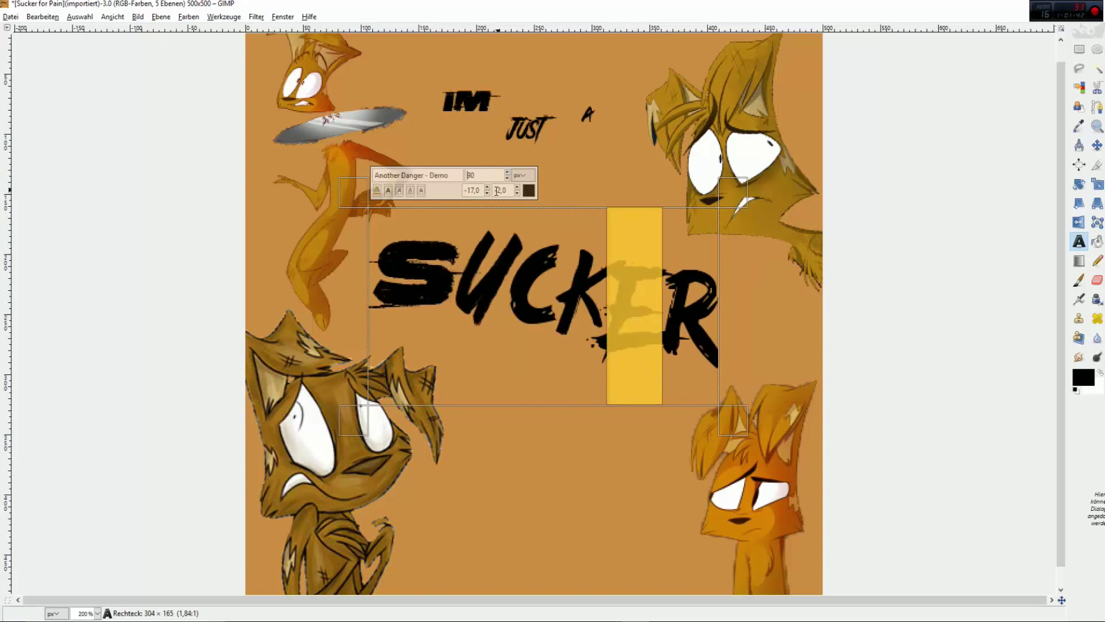
pyautogui.click(487, 187)
pyautogui.moveTo(668, 324); pyautogui.dragTo(746, 326)
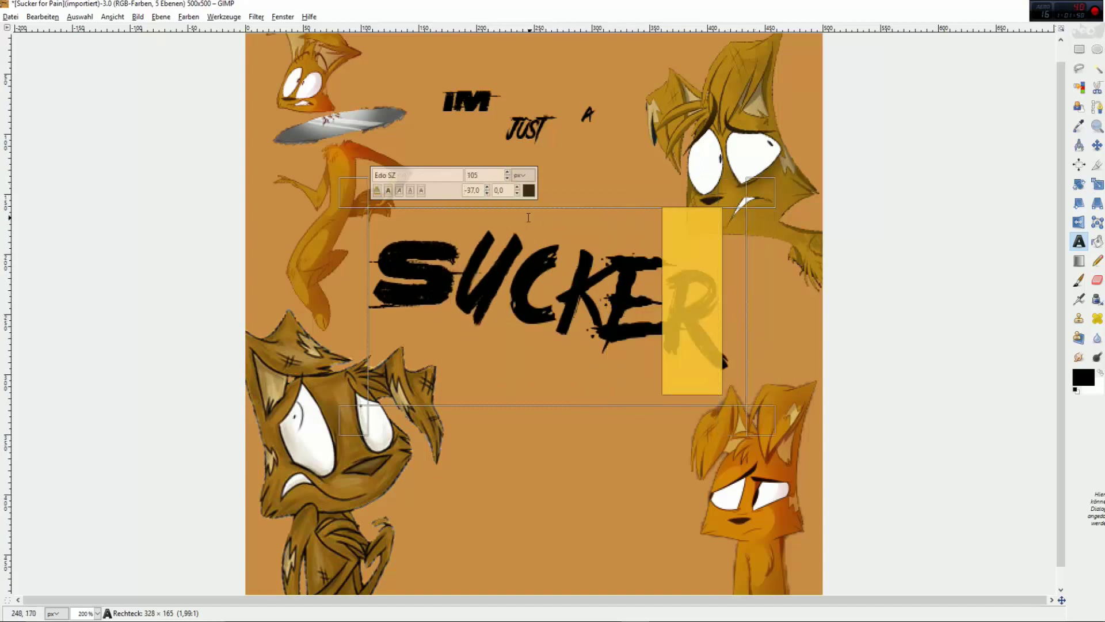
pyautogui.press('Right')
# Recolor the whole word "Sucker" bright red
pyautogui.hotkey('ctrl', 'a')
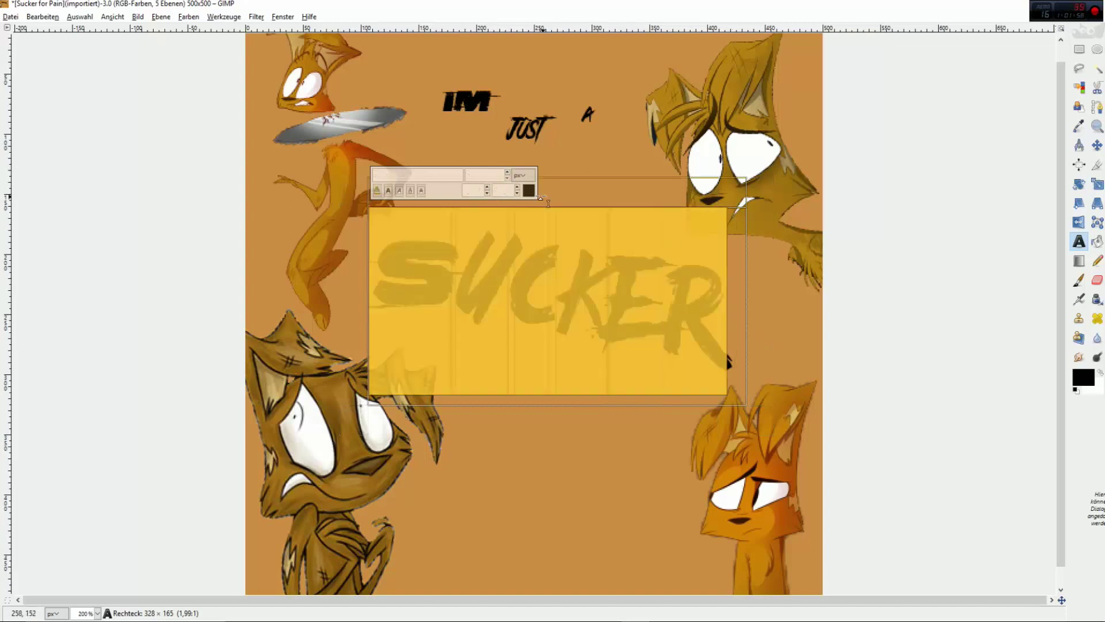
pyautogui.click(529, 190)
pyautogui.moveTo(188, 209); pyautogui.dragTo(238, 172)
pyautogui.click(283, 328)
# Recolor the word "Im" yellow with the value ffcc00
pyautogui.click(476, 99)
pyautogui.hotkey('ctrl', 'a')
pyautogui.click(598, 64)
pyautogui.click(241, 261)
pyautogui.click(243, 264)
pyautogui.click(476, 99)
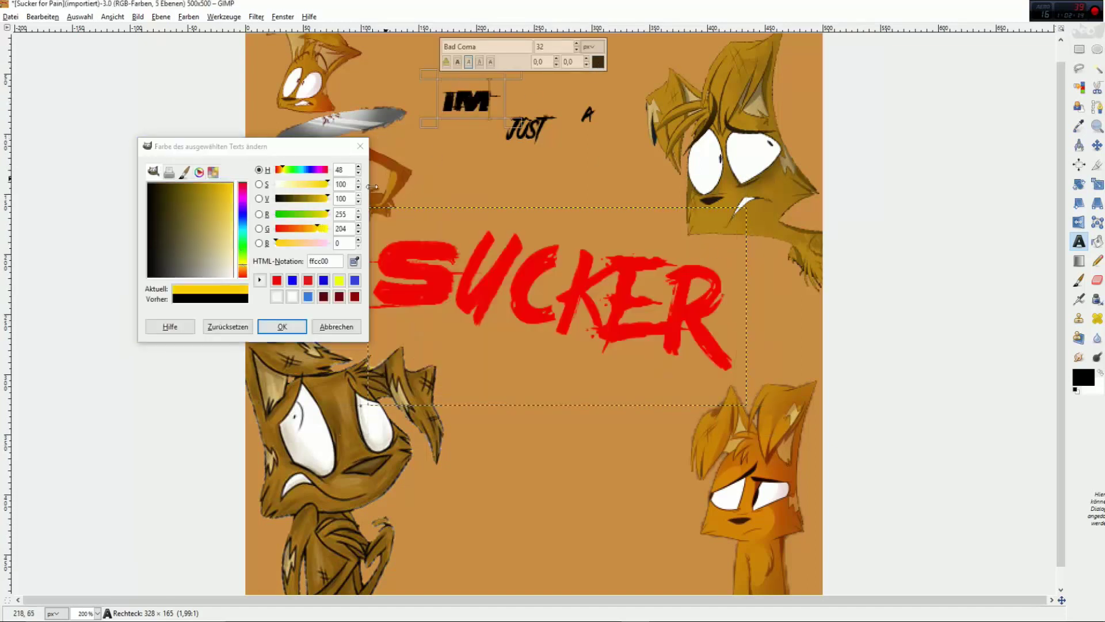
pyautogui.hotkey('ctrl', 'a')
pyautogui.click(282, 327)
# Apply the same yellow as "Im" to the words "Just" and "A"
pyautogui.click(555, 135)
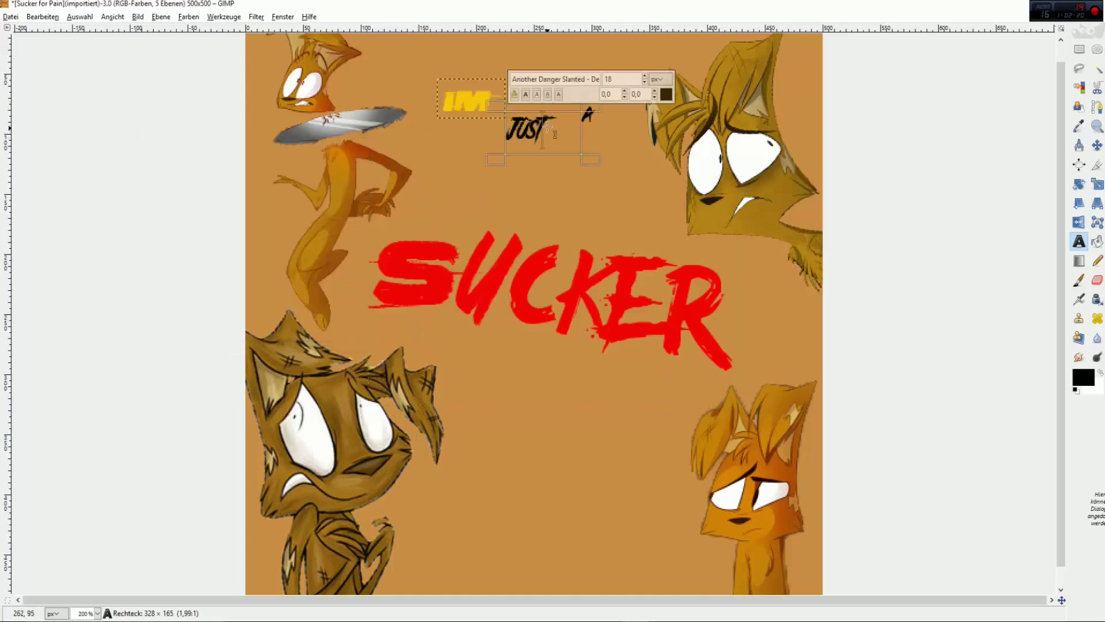
pyautogui.click(666, 94)
pyautogui.click(277, 280)
pyautogui.click(282, 326)
pyautogui.click(588, 114)
pyautogui.hotkey('ctrl', 'a')
pyautogui.click(741, 87)
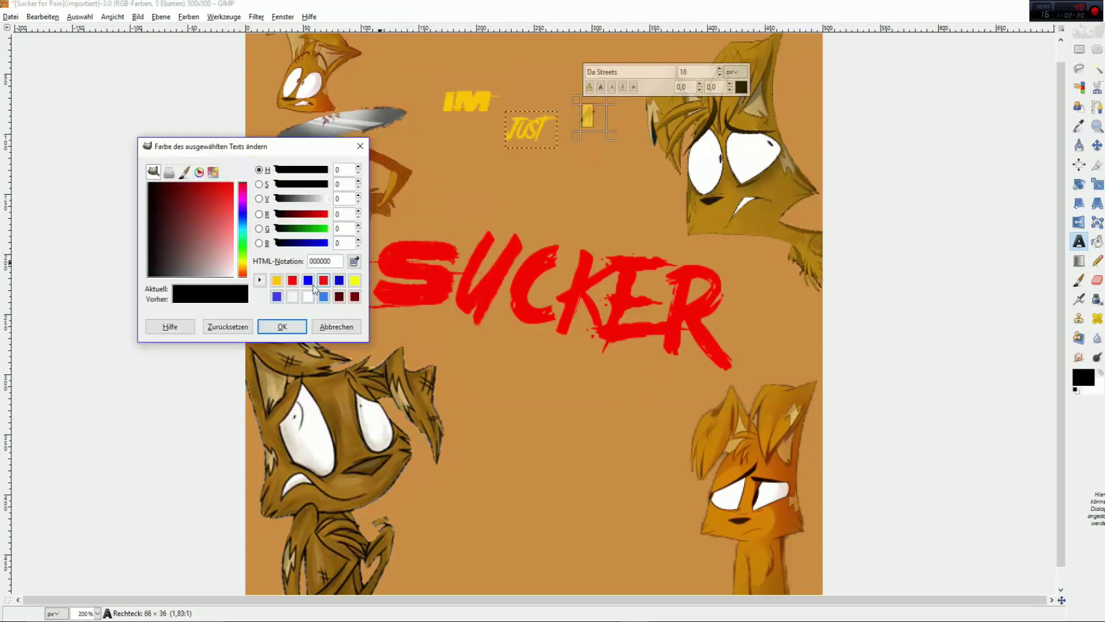
pyautogui.click(277, 280)
pyautogui.click(282, 326)
# Add the text "For" below "Sucker" with a different font per letter, including Edo SZ for the "F" and Feast of Flesh BB Italic for the "r"
pyautogui.click(503, 381)
pyautogui.moveTo(499, 447)
pyautogui.mouseDown()
pyautogui.moveTo(484, 419)
pyautogui.moveTo(495, 433)
pyautogui.mouseUp()
pyautogui.write('e')
pyautogui.click(538, 441)
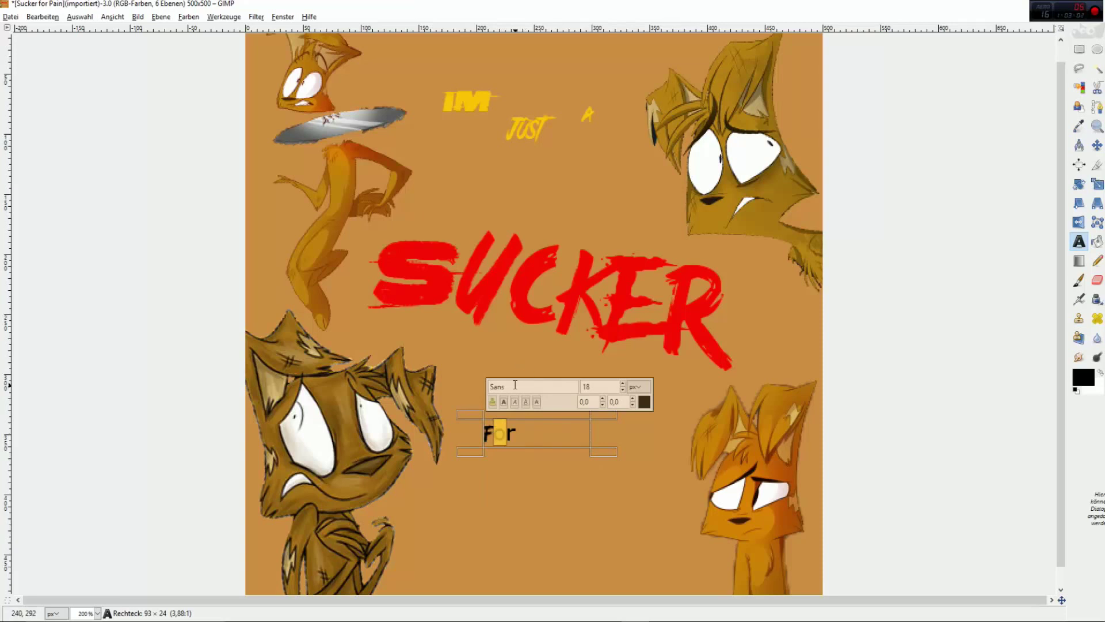
pyautogui.write('l')
pyautogui.click(538, 402)
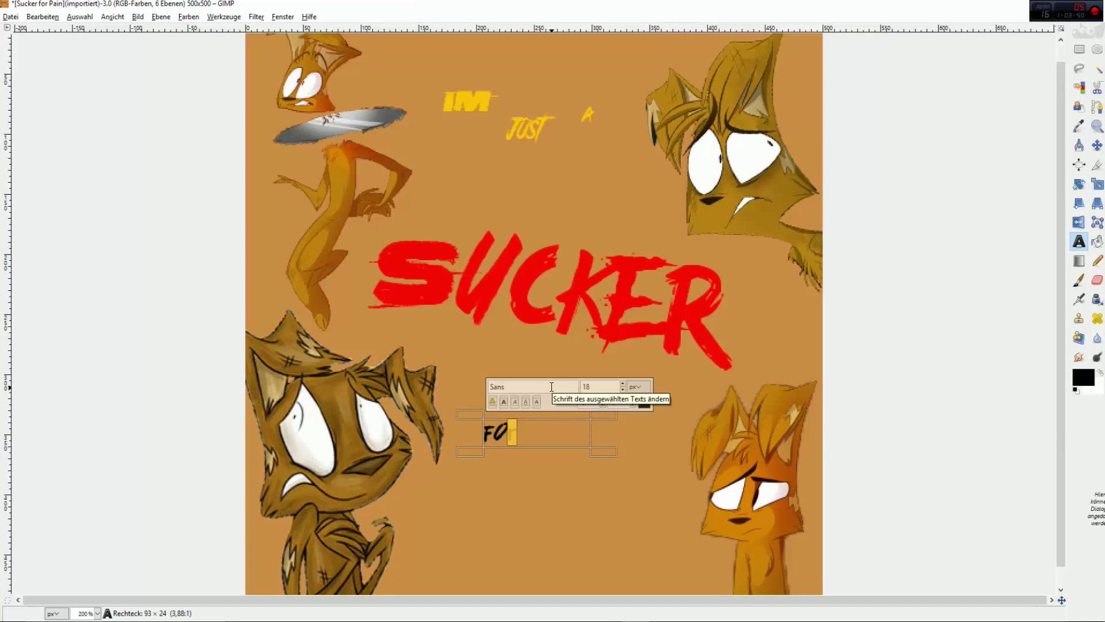
pyautogui.moveTo(552, 387); pyautogui.dragTo(486, 385)
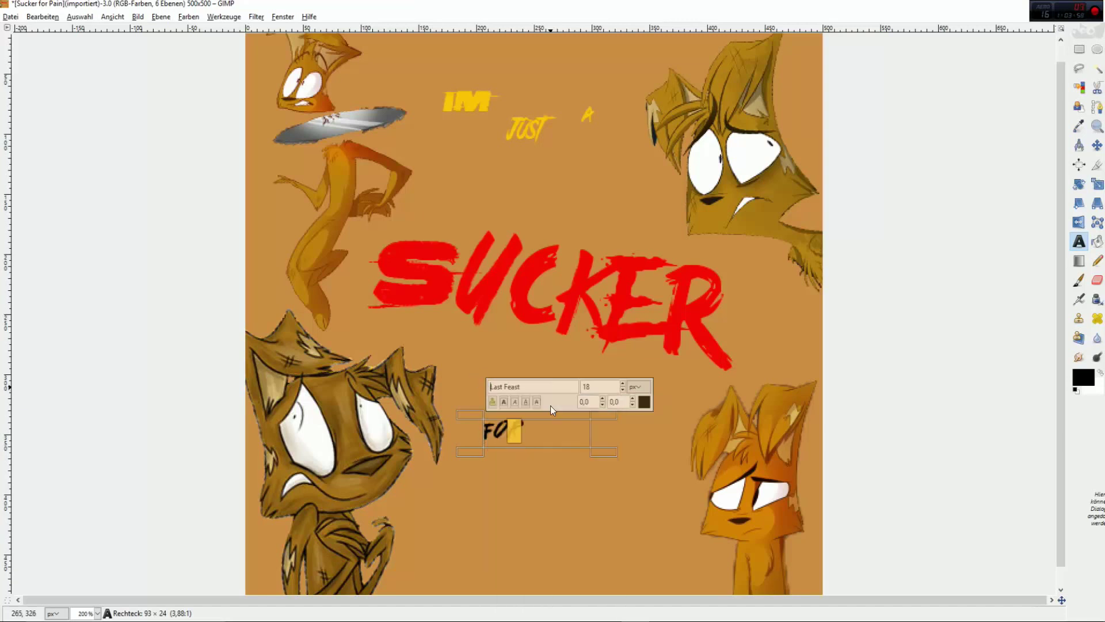
pyautogui.write('f')
# Enlarge the "F" of "For" to 68 px and extend the text frame to about 182 × 73 px
pyautogui.click(579, 420)
pyautogui.moveTo(496, 432); pyautogui.dragTo(484, 432)
pyautogui.moveTo(596, 387); pyautogui.dragTo(580, 387)
pyautogui.write('68')
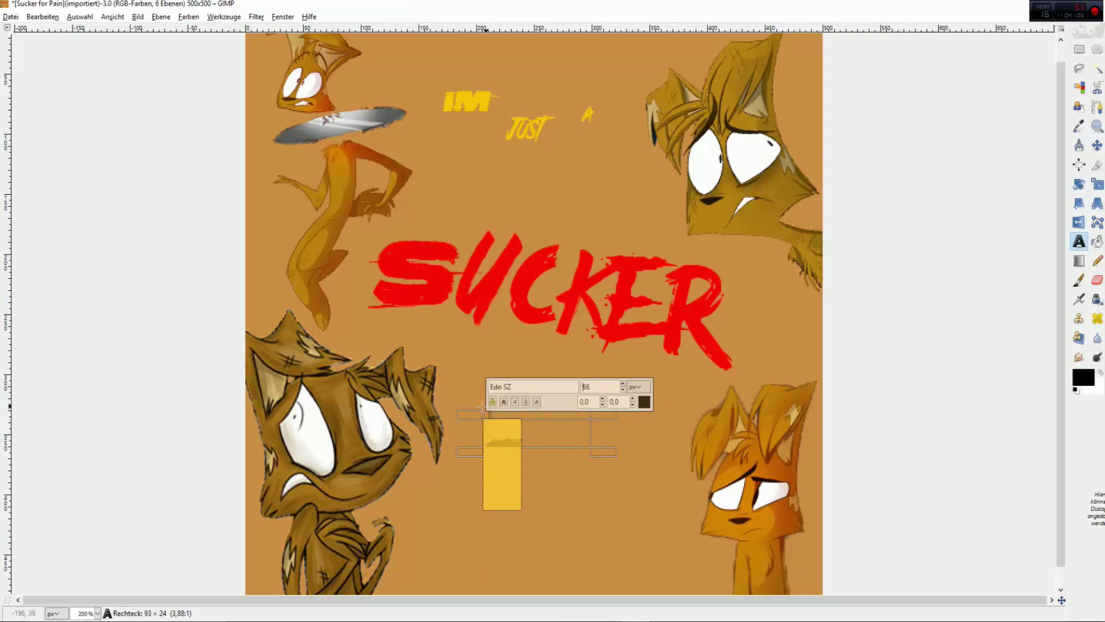
pyautogui.moveTo(474, 414); pyautogui.dragTo(438, 356)
pyautogui.moveTo(605, 413); pyautogui.dragTo(674, 420)
pyautogui.moveTo(489, 423); pyautogui.dragTo(517, 410)
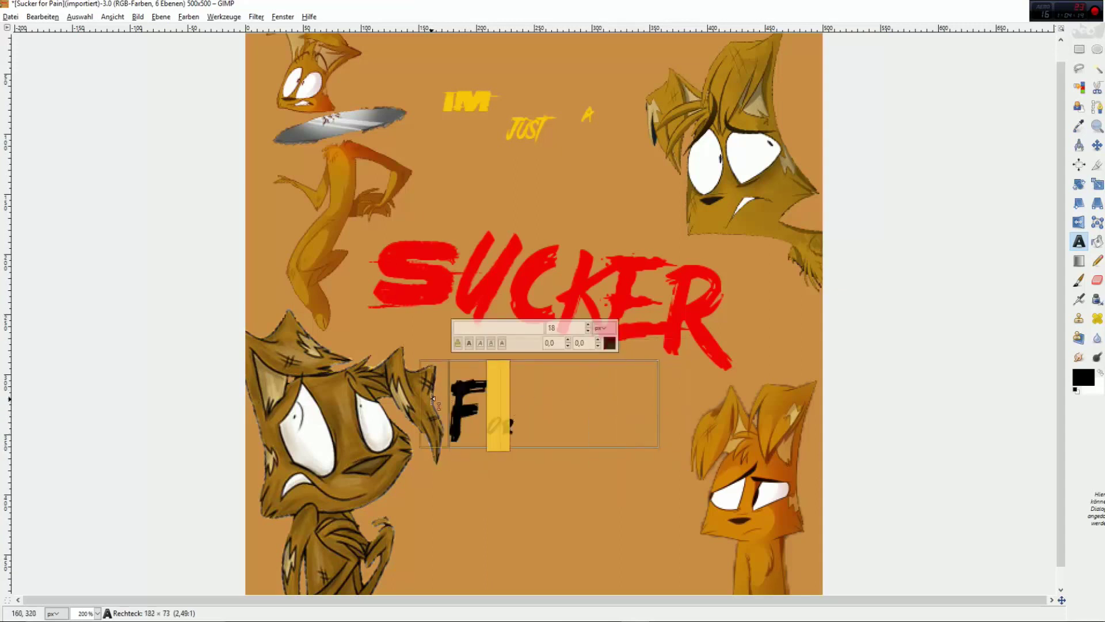
# Enlarge the "o" and the "r" of "For", set the "F" to 62 px, and adjust the frame to about 151 × 77 px
pyautogui.moveTo(433, 397); pyautogui.dragTo(493, 405)
pyautogui.click(631, 331)
pyautogui.click(631, 324)
pyautogui.click(610, 346)
pyautogui.click(610, 340)
pyautogui.click(631, 324)
pyautogui.click(632, 325)
pyautogui.scroll(8, 634, 334)
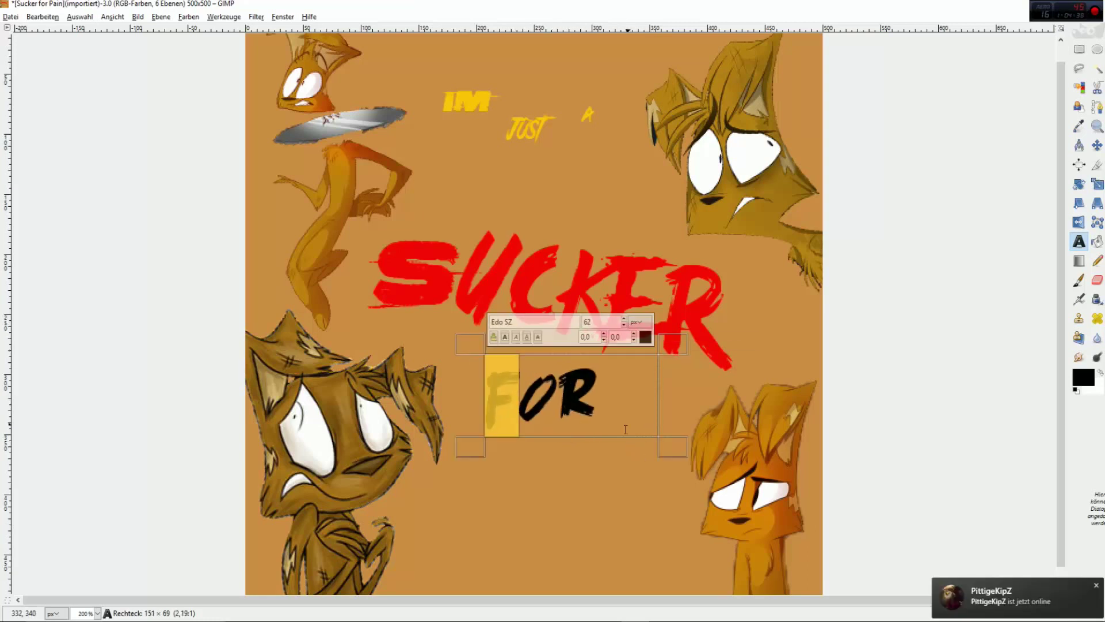
pyautogui.moveTo(544, 361); pyautogui.dragTo(551, 360)
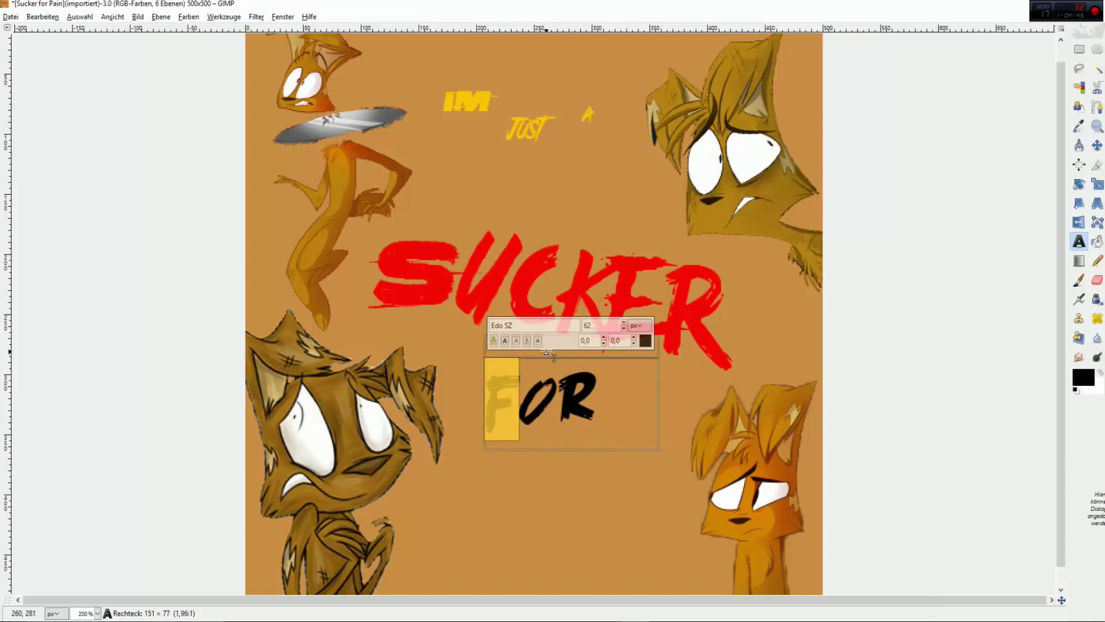
# Try a bright blue color on the word "For"
pyautogui.moveTo(591, 406); pyautogui.dragTo(491, 405)
pyautogui.click(645, 340)
pyautogui.moveTo(243, 217); pyautogui.dragTo(243, 218)
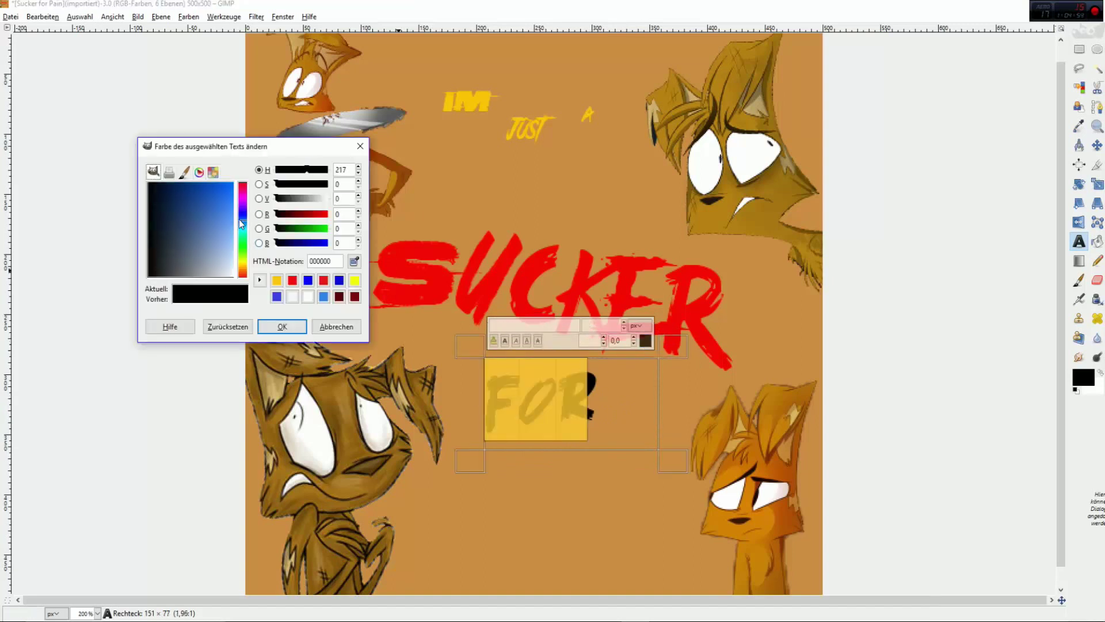
pyautogui.click(233, 183)
pyautogui.click(280, 330)
# Try the orange ff7e00 on the word "For"
pyautogui.click(625, 410)
pyautogui.moveTo(599, 396); pyautogui.dragTo(491, 400)
pyautogui.click(645, 341)
pyautogui.moveTo(243, 277); pyautogui.dragTo(242, 274)
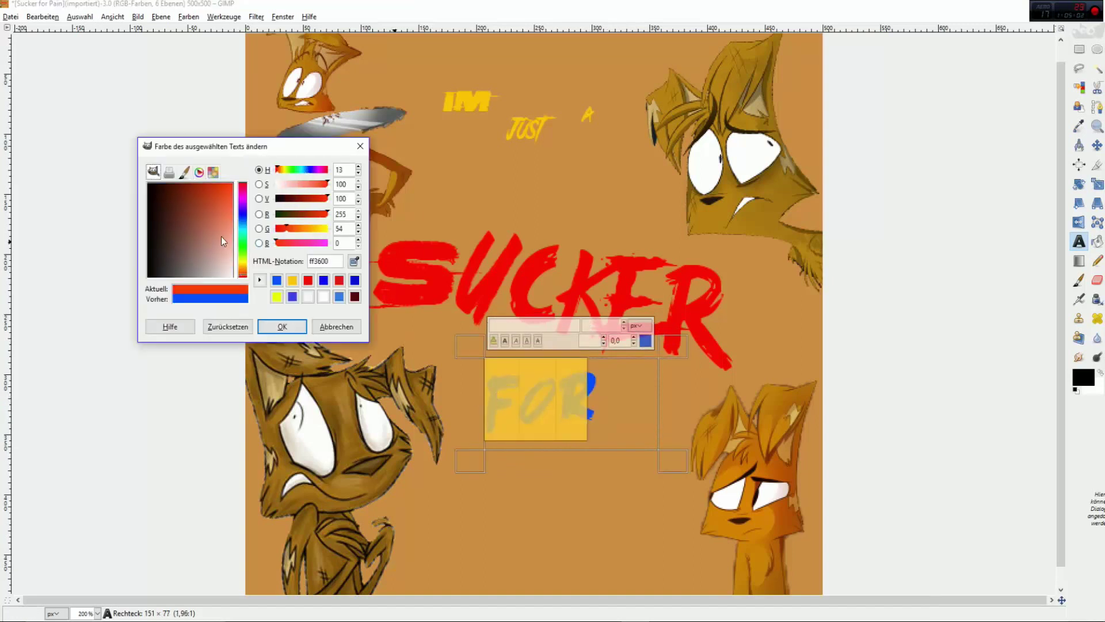
pyautogui.moveTo(231, 185)
pyautogui.mouseDown()
pyautogui.moveTo(203, 171)
pyautogui.moveTo(234, 182)
pyautogui.mouseUp()
pyautogui.click(243, 265)
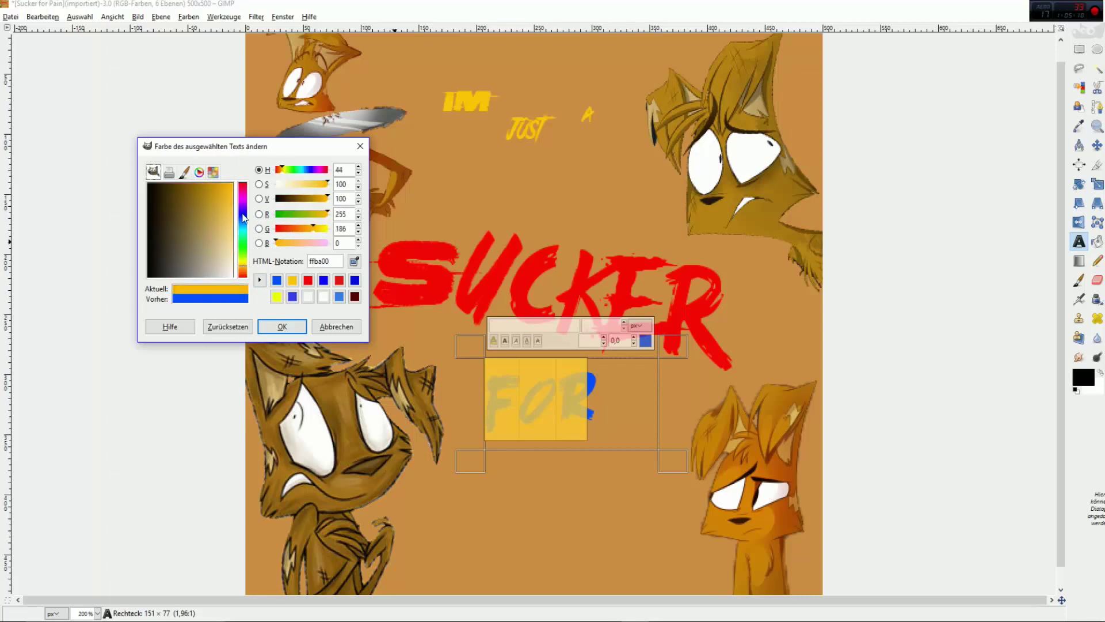
pyautogui.click(245, 269)
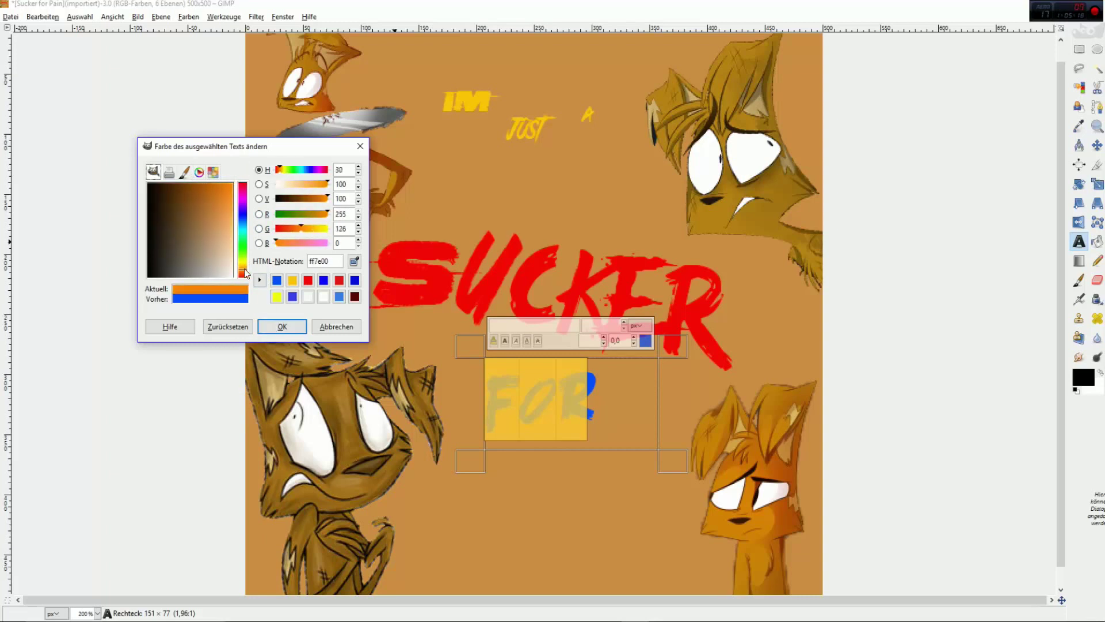
pyautogui.click(282, 327)
# Try the yellow-orange ffba00 on the word "For"
pyautogui.hotkey('ctrl', 'a')
pyautogui.click(645, 340)
pyautogui.click(246, 268)
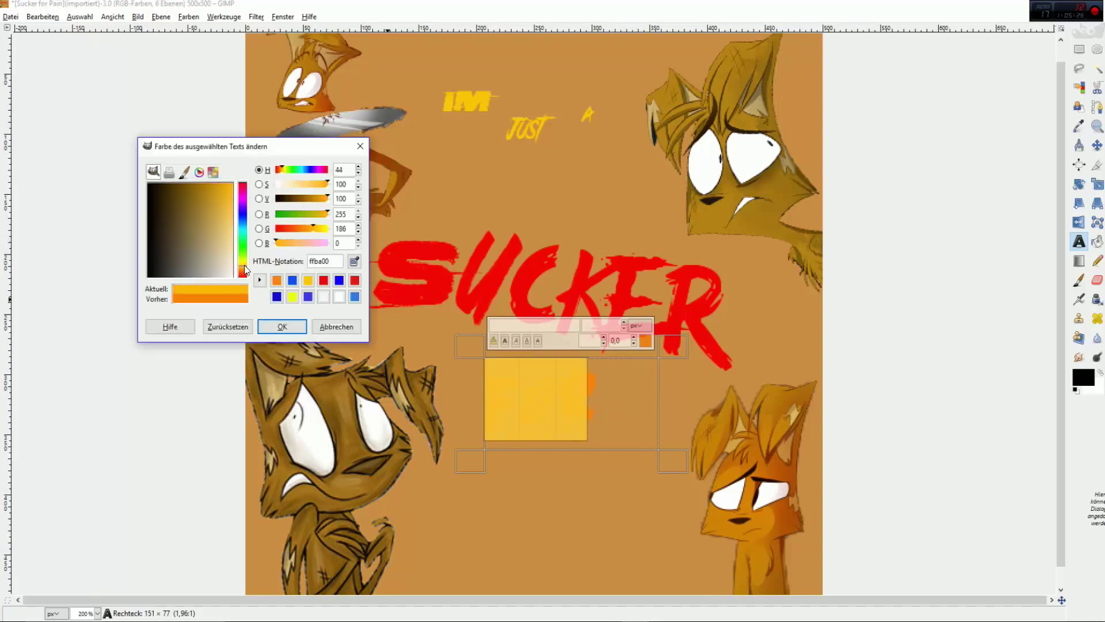
pyautogui.click(282, 326)
# Try a light pinkish red on the word "For"
pyautogui.hotkey('ctrl', 'a')
pyautogui.click(646, 340)
pyautogui.click(245, 272)
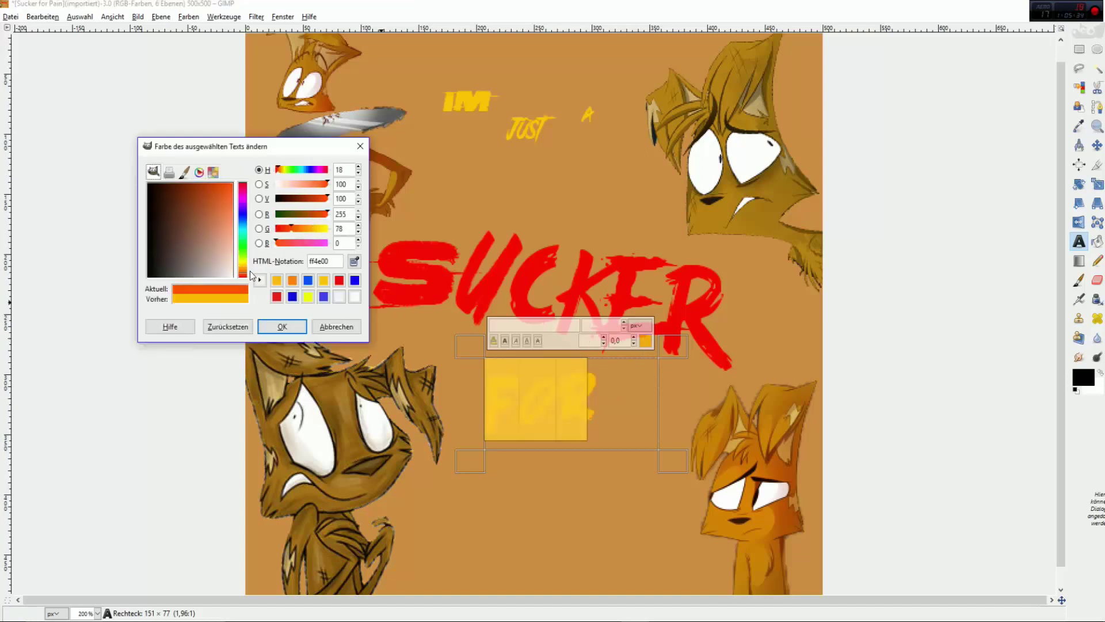
pyautogui.click(299, 244)
pyautogui.click(282, 326)
# Try a muted soft orange on the word "For"
pyautogui.hotkey('ctrl', 'a')
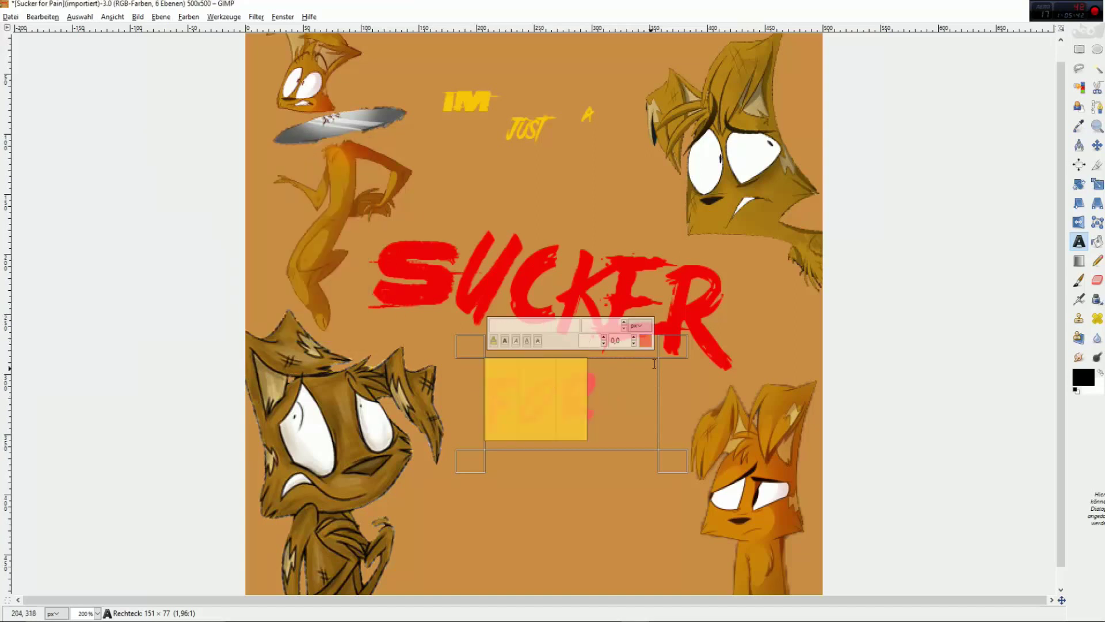
pyautogui.click(645, 340)
pyautogui.click(303, 229)
pyautogui.moveTo(292, 243); pyautogui.dragTo(283, 244)
pyautogui.click(293, 170)
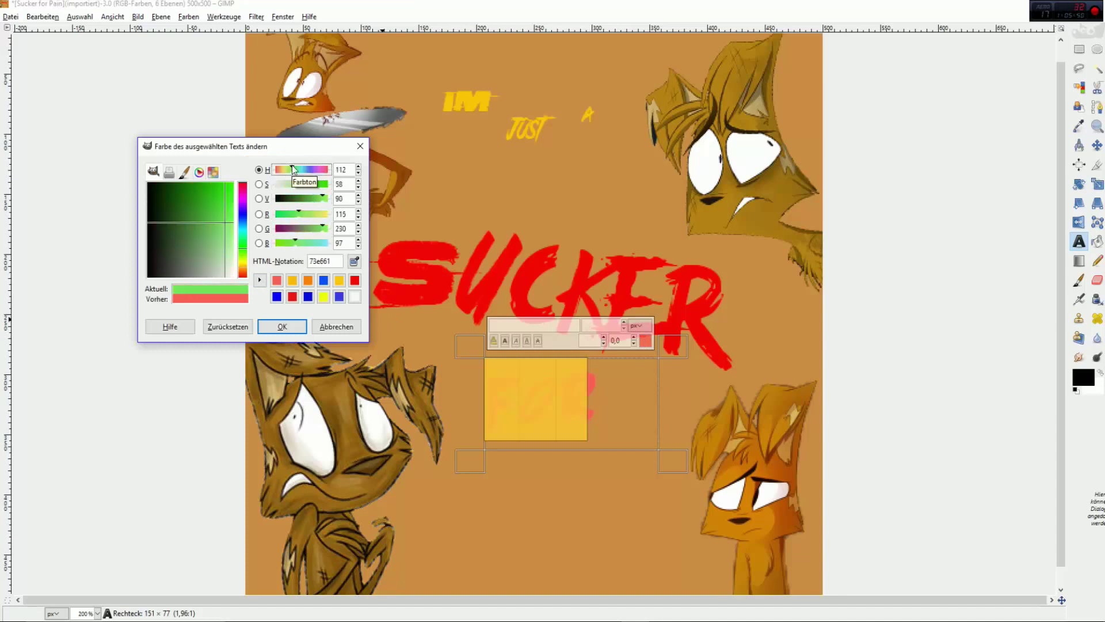
pyautogui.click(282, 327)
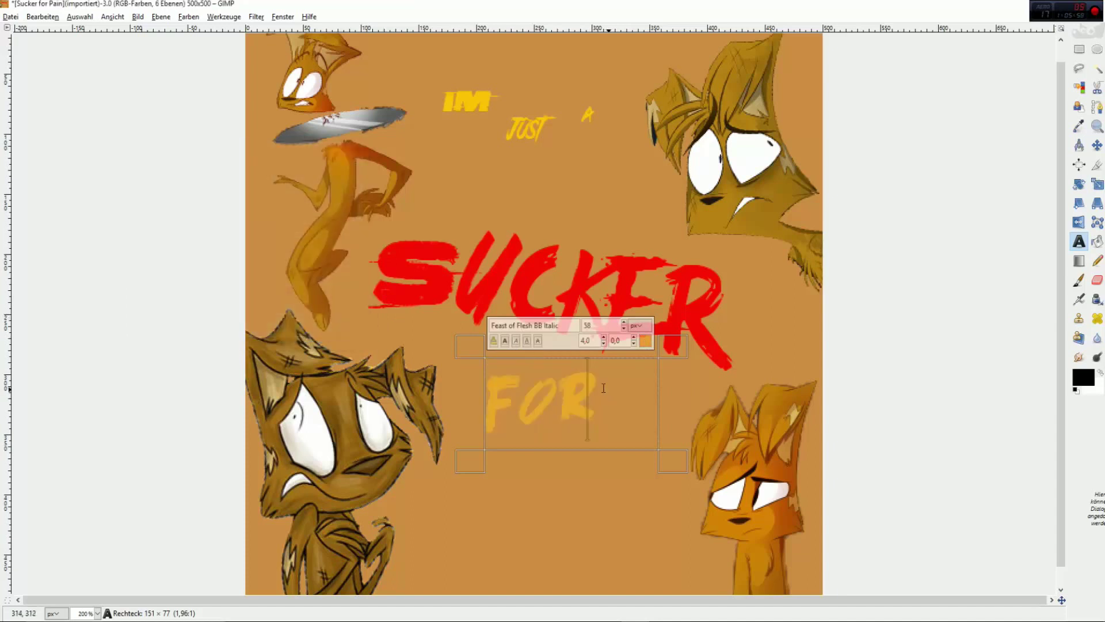
# Recolor the word "For" light orange with the value ffbc3a
pyautogui.hotkey('ctrl', 'a')
pyautogui.click(645, 339)
pyautogui.click(278, 324)
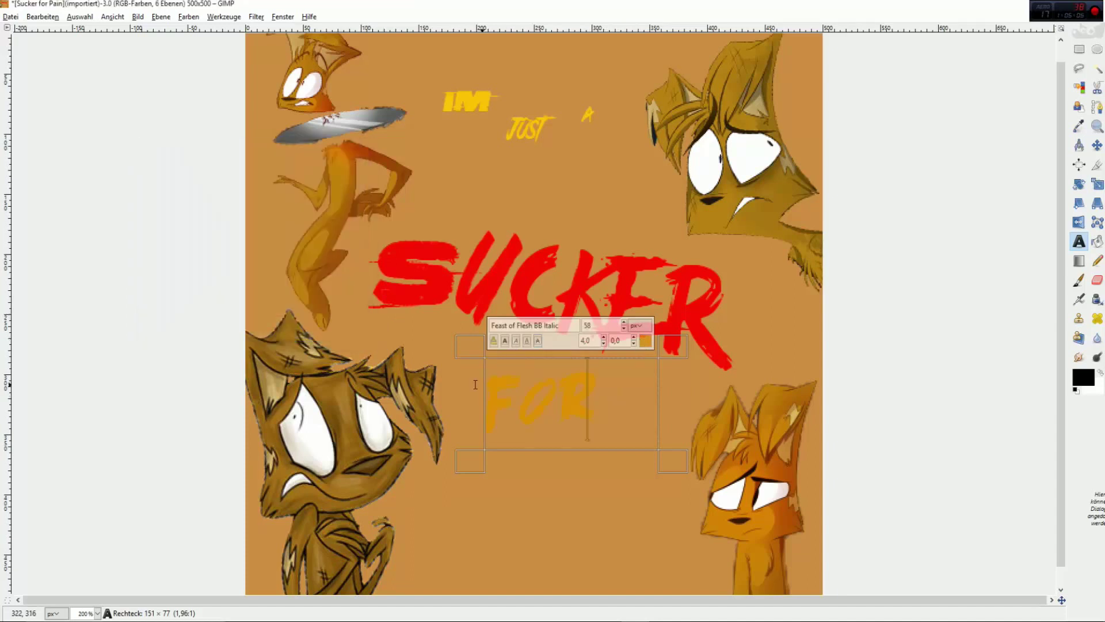
pyautogui.click(646, 339)
pyautogui.moveTo(220, 203); pyautogui.dragTo(228, 209)
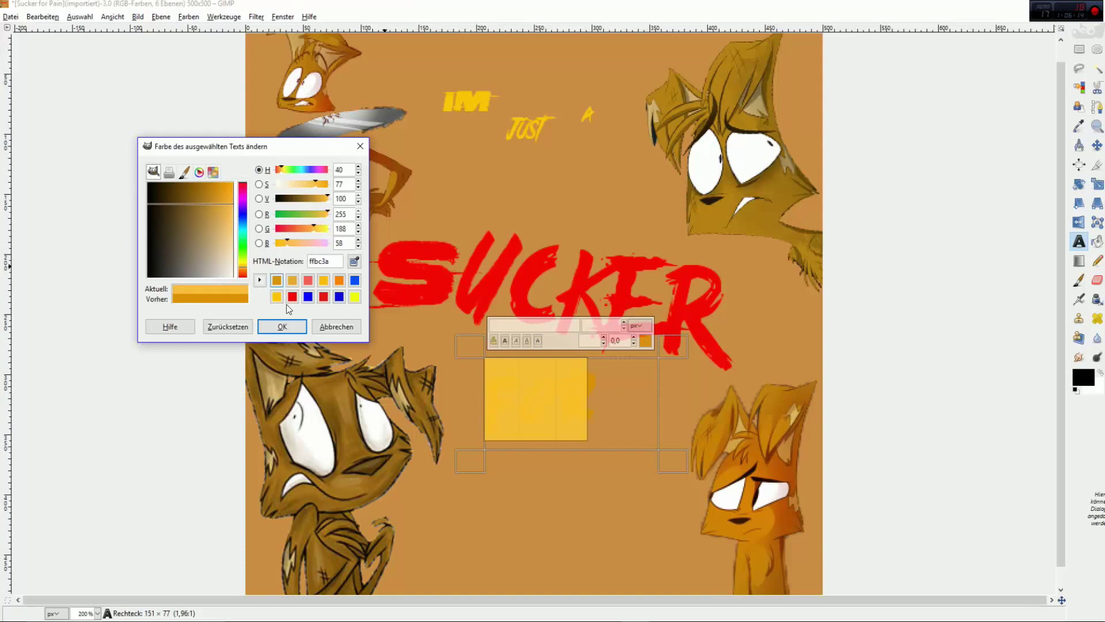
pyautogui.click(282, 326)
# Add the text "Pain" below "For" in a frame of about 233 × 92 px
pyautogui.click(508, 511)
pyautogui.moveTo(418, 473); pyautogui.dragTo(649, 560)
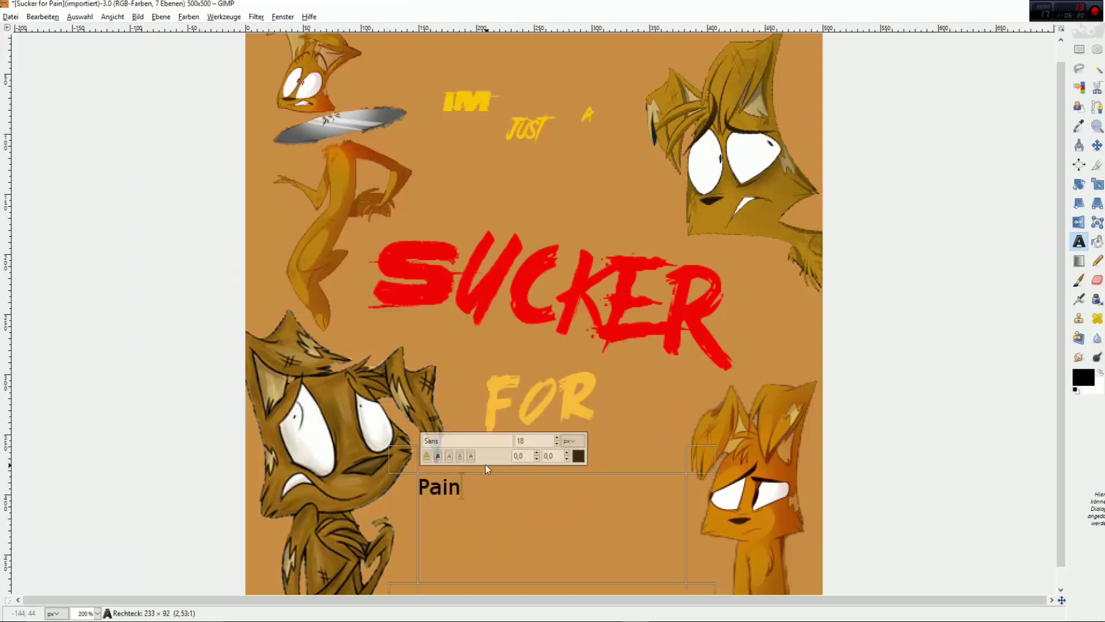
# Enlarge the word "Im" and shift it slightly toward the plate-holding figure
pyautogui.click(466, 103)
pyautogui.moveTo(422, 77); pyautogui.dragTo(399, 66)
pyautogui.moveTo(419, 96); pyautogui.dragTo(494, 125)
pyautogui.click(553, 37)
# Enlarge the lettering of "Just" slightly in its lowered text frame
pyautogui.doubleClick(544, 136)
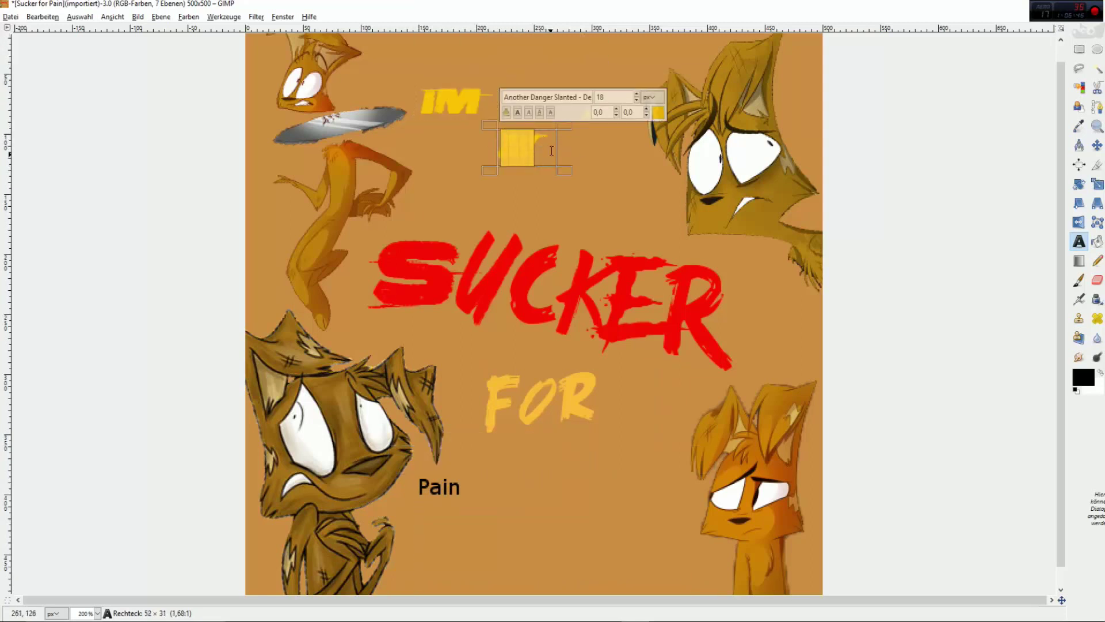
pyautogui.click(637, 93)
pyautogui.click(637, 94)
# Enlarge the letter "A" and place it lower in a frame of about 32 × 43 px
pyautogui.click(594, 113)
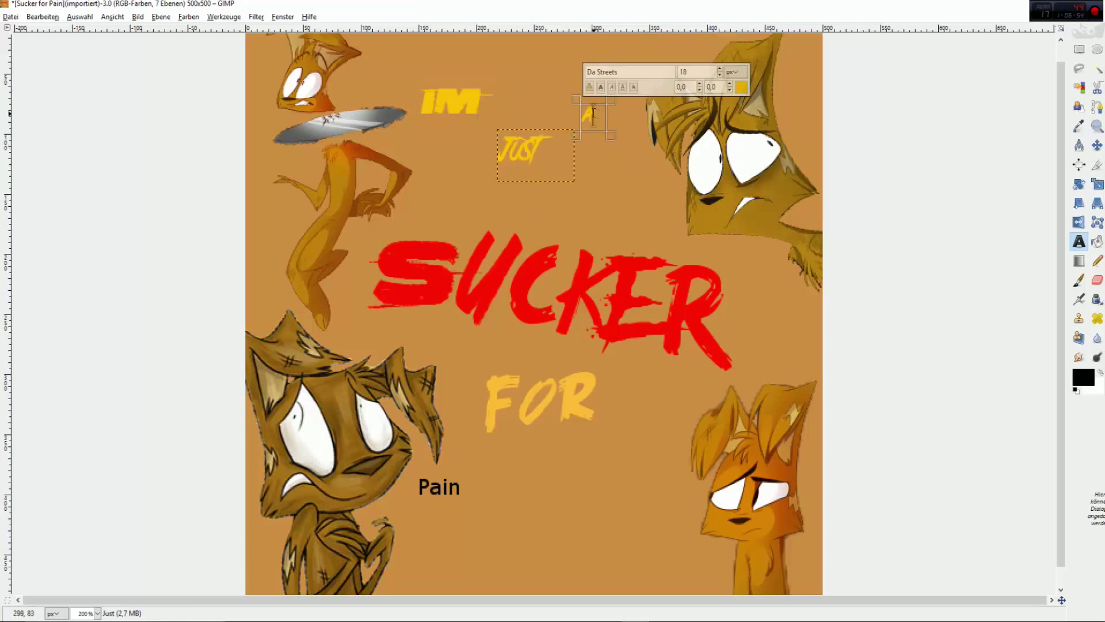
pyautogui.moveTo(578, 113); pyautogui.dragTo(579, 119)
pyautogui.moveTo(609, 137); pyautogui.dragTo(624, 175)
pyautogui.click(725, 84)
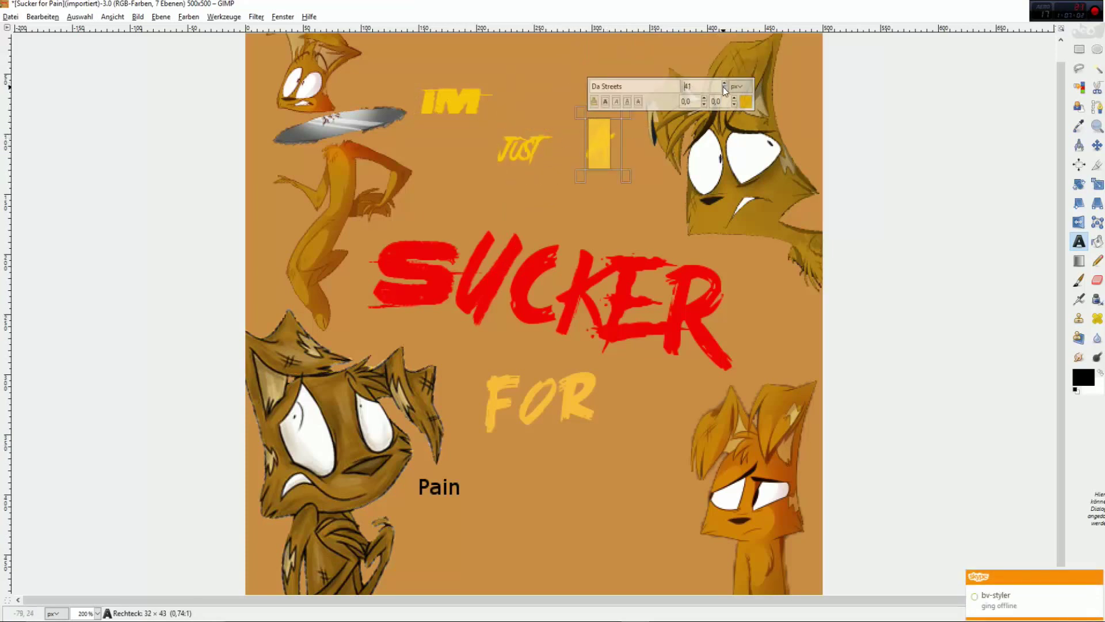
pyautogui.click(723, 89)
# Try the orange-red ff4800 on the word "Pain"
pyautogui.click(458, 487)
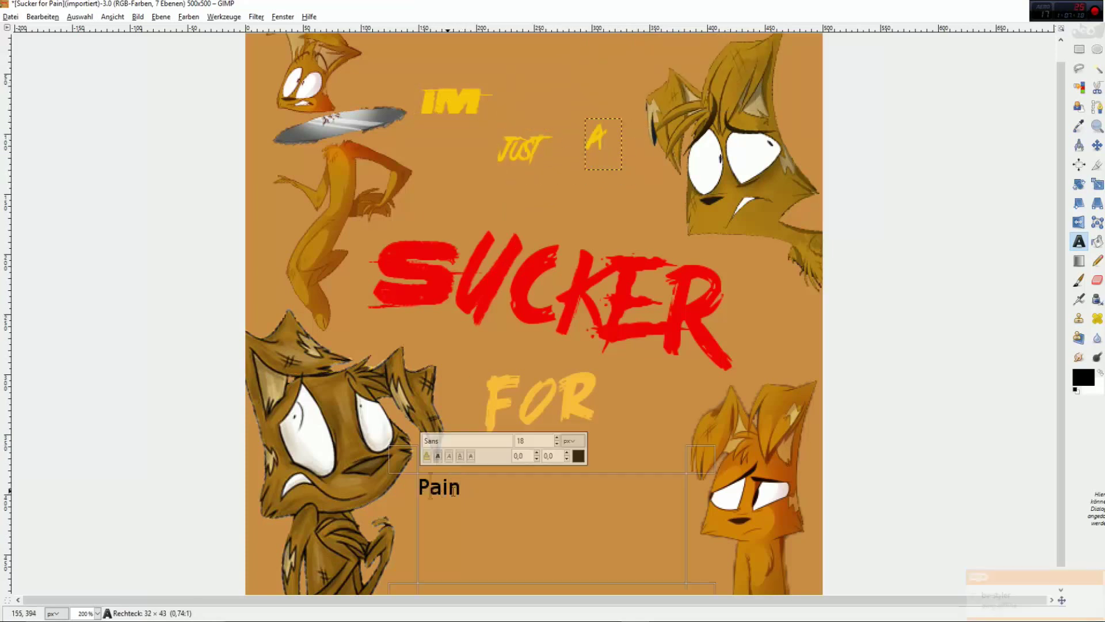
pyautogui.hotkey('ctrl', 'a')
pyautogui.click(579, 457)
pyautogui.click(241, 154)
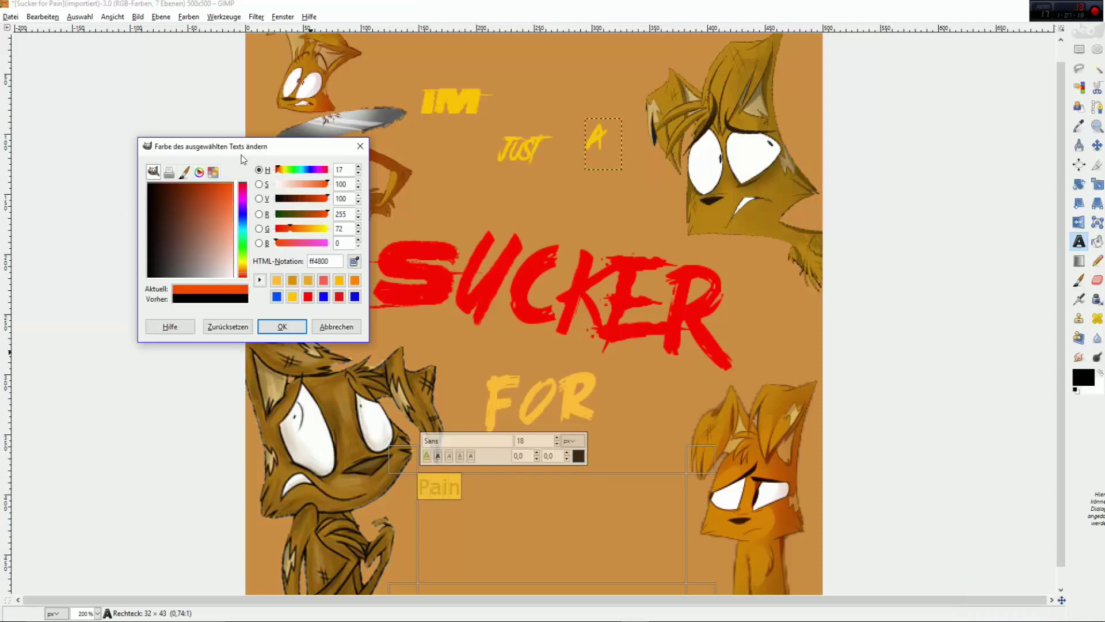
pyautogui.click(284, 323)
# Recolor the word "Pain" a darker orange-red
pyautogui.click(473, 484)
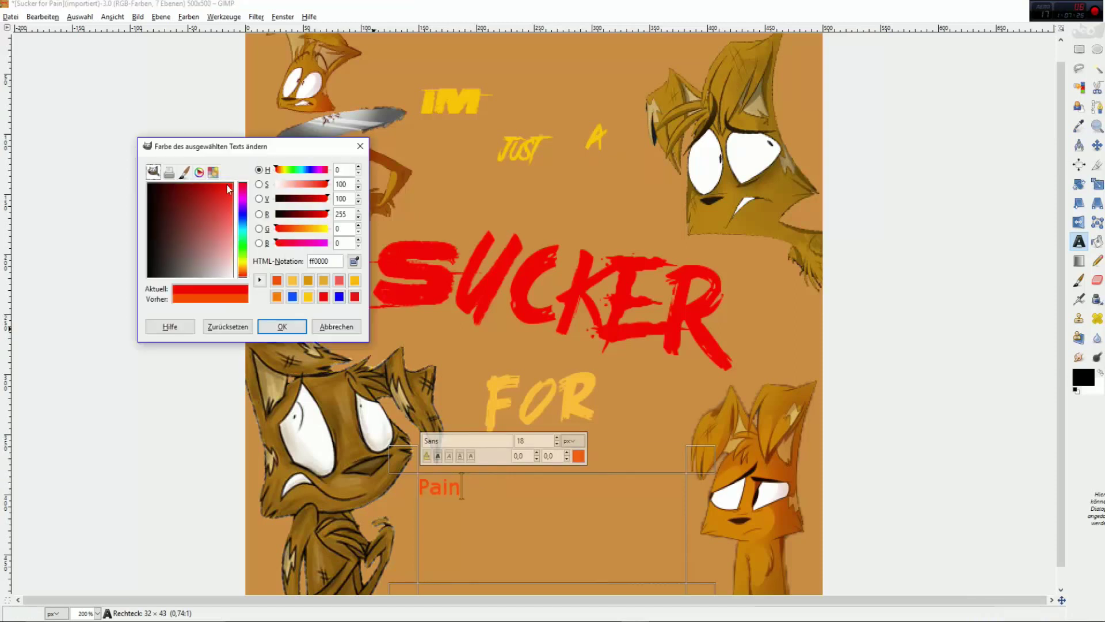
pyautogui.press('Return')
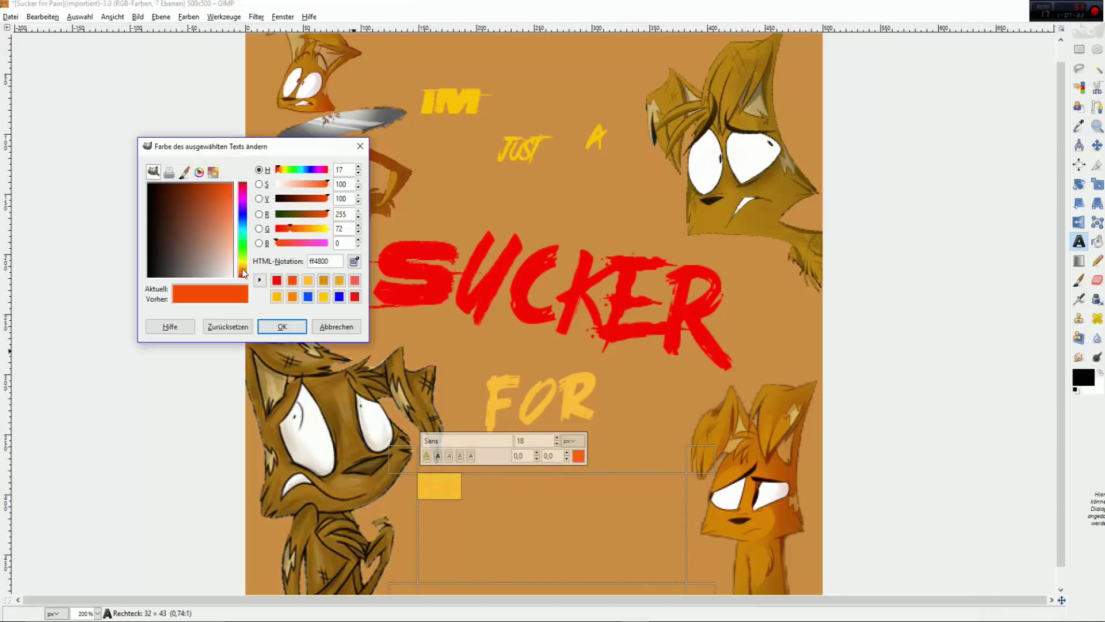
pyautogui.moveTo(276, 243); pyautogui.dragTo(328, 185)
pyautogui.click(283, 327)
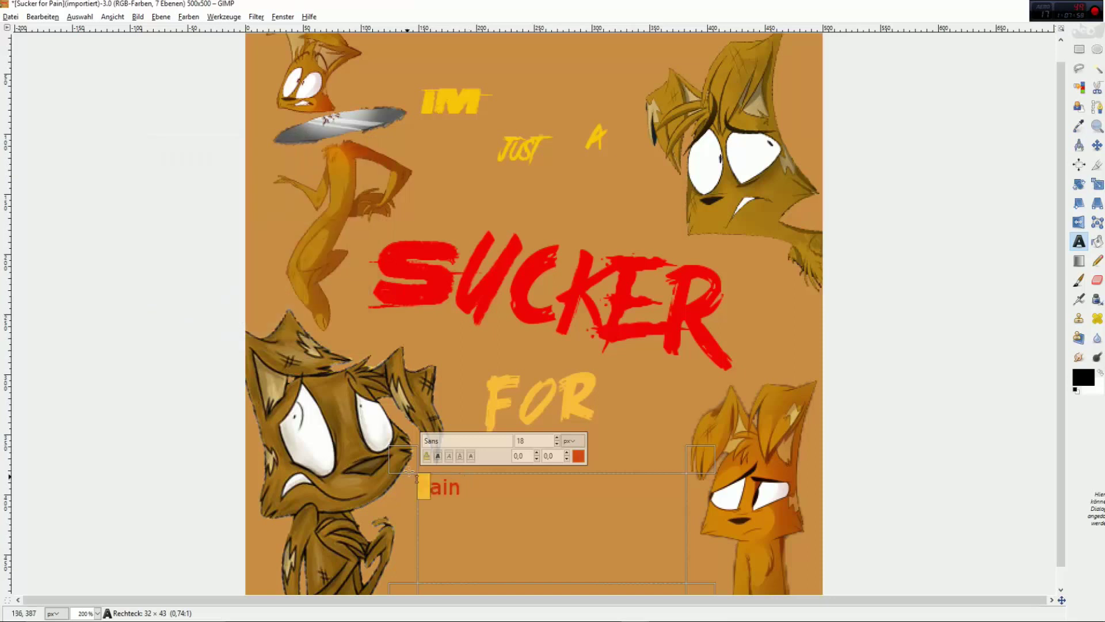
# Browse the installed Windows fonts and set the letter "P" of "Pain" to Another Danger Slanted, enlarged to 80 px
pyautogui.press('BackSpace')
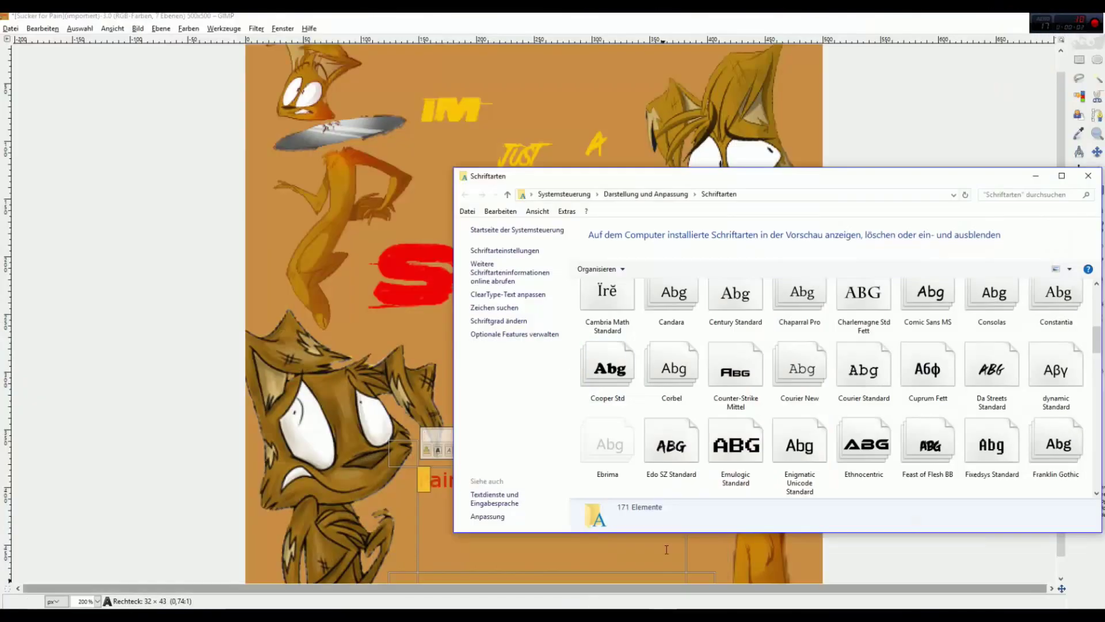
pyautogui.scroll(-5, 864, 411)
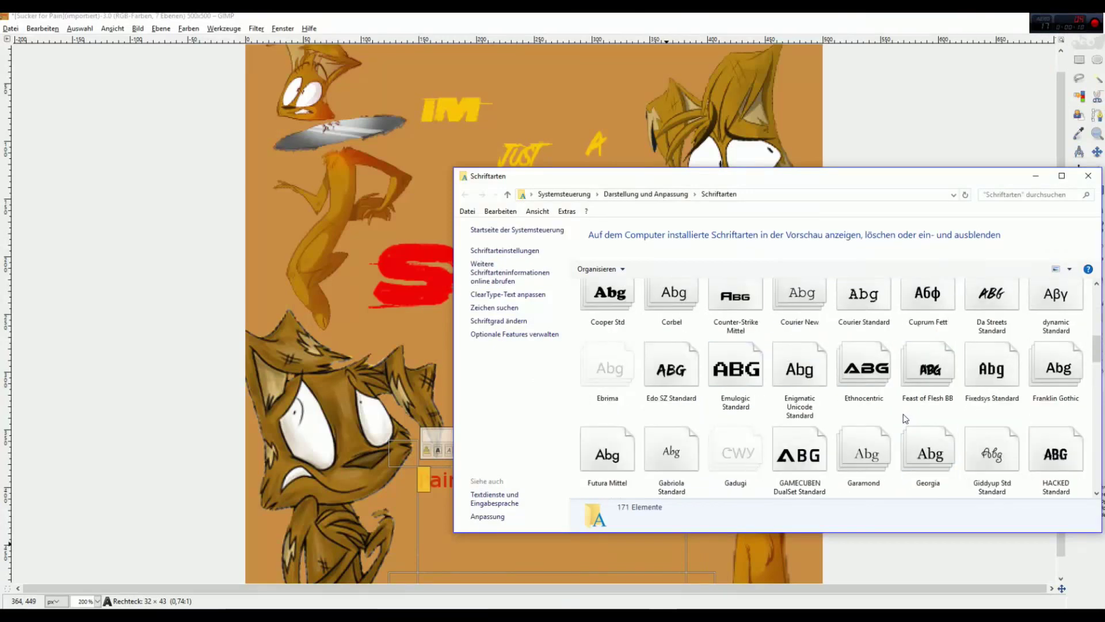
pyautogui.scroll(-6, 903, 414)
pyautogui.scroll(-6, 903, 416)
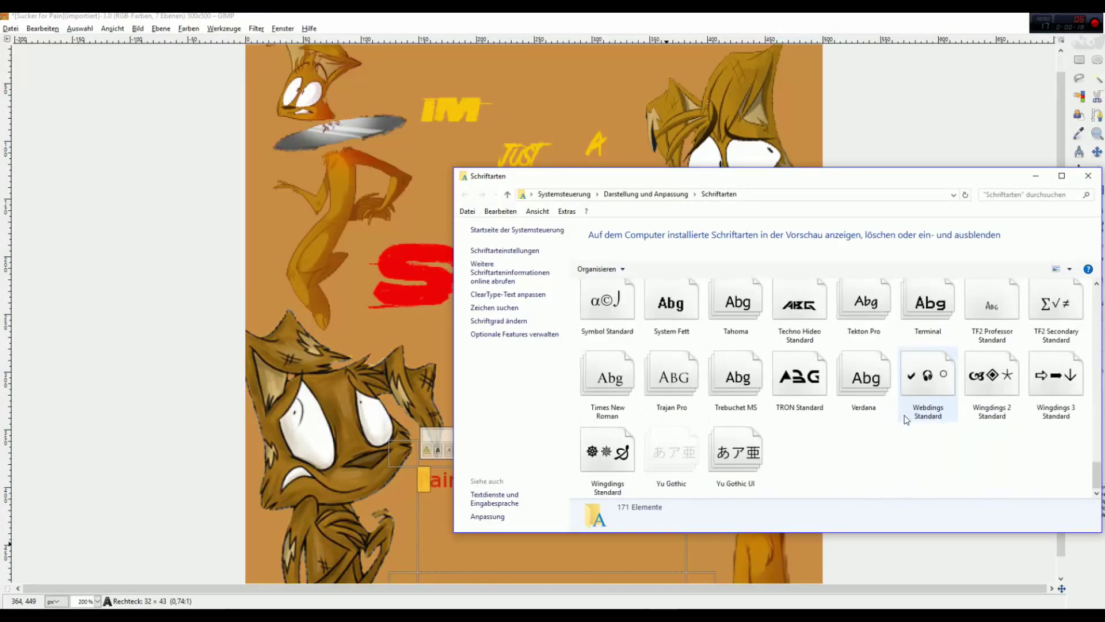
pyautogui.scroll(15, 907, 419)
pyautogui.click(1088, 175)
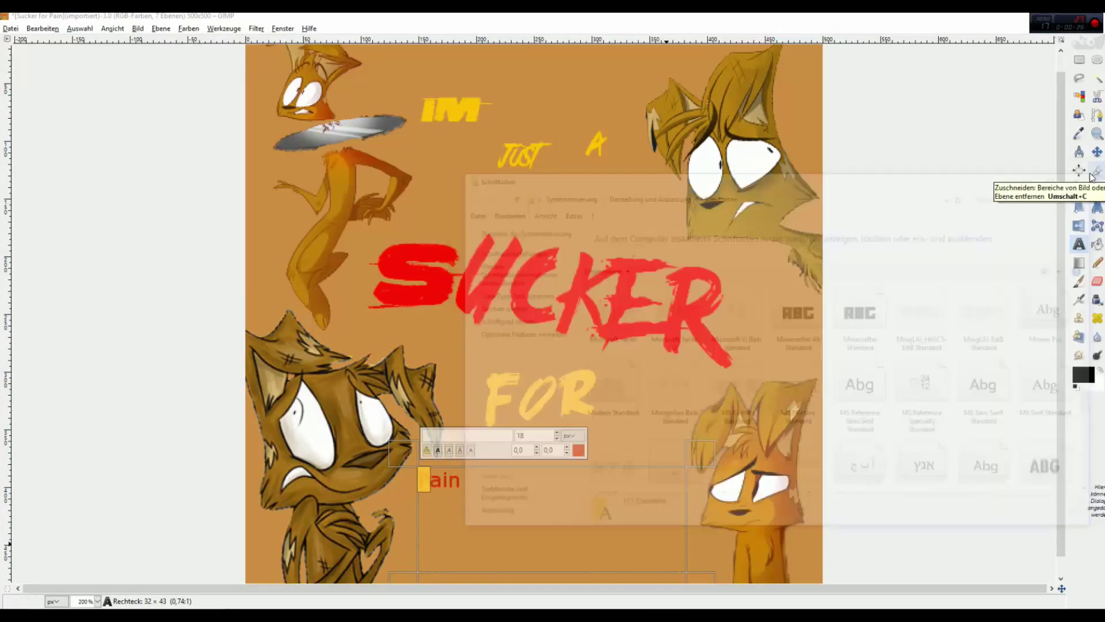
pyautogui.click(486, 436)
pyautogui.write('an')
pyautogui.click(475, 538)
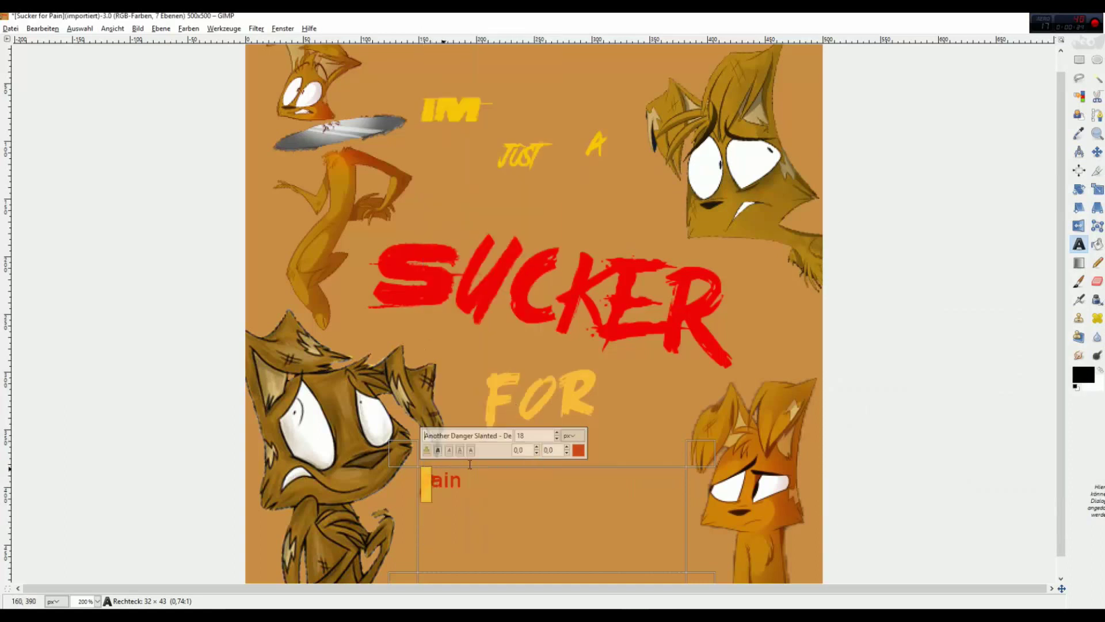
pyautogui.write('PAi')
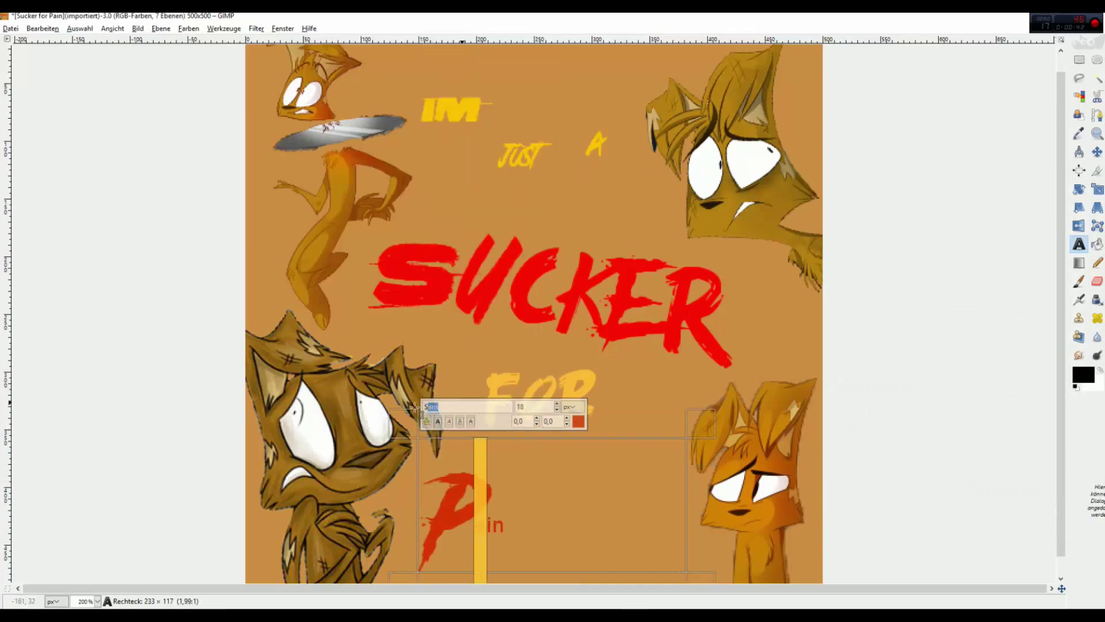
# Style the second letter of "Pain" as an italic "A" in Nervous at 100 px, with baseline -31 and kerning -8
pyautogui.write('n')
pyautogui.click(493, 360)
pyautogui.click(557, 405)
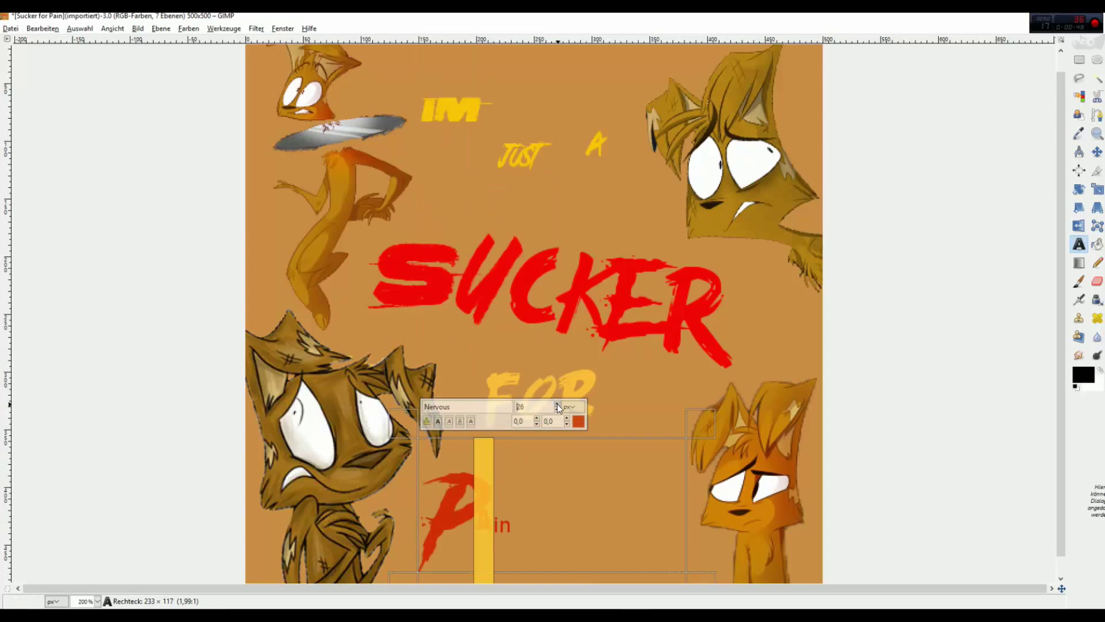
pyautogui.click(536, 425)
pyautogui.click(452, 422)
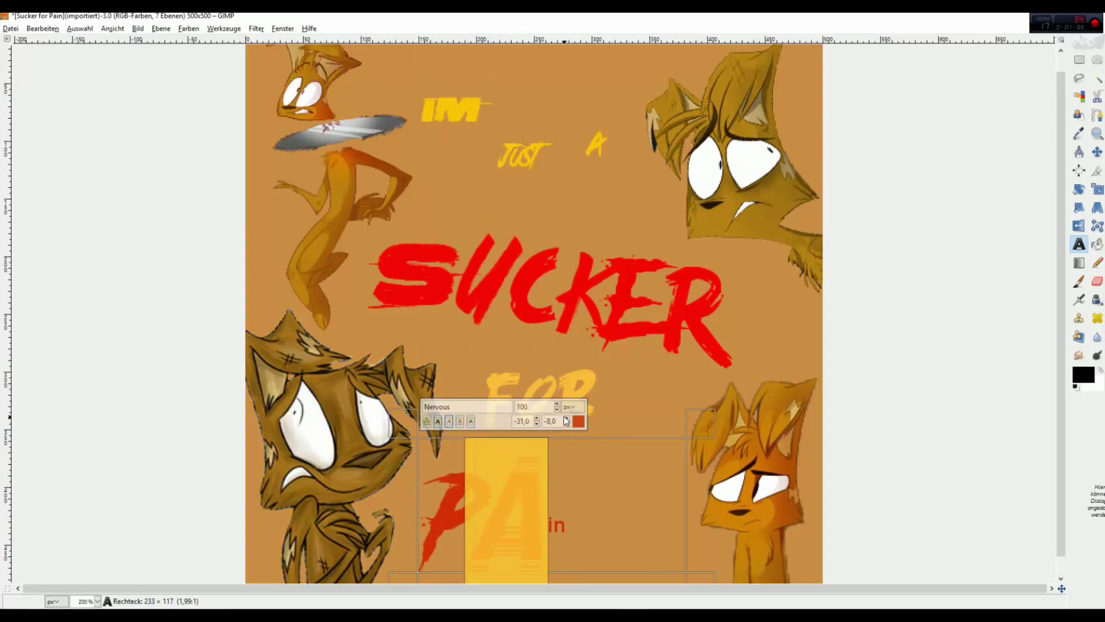
# Set the letter "I" of "Pain" to Edo SZ at 112 px with a baseline of -21
pyautogui.click(541, 480)
pyautogui.write('e')
pyautogui.click(464, 457)
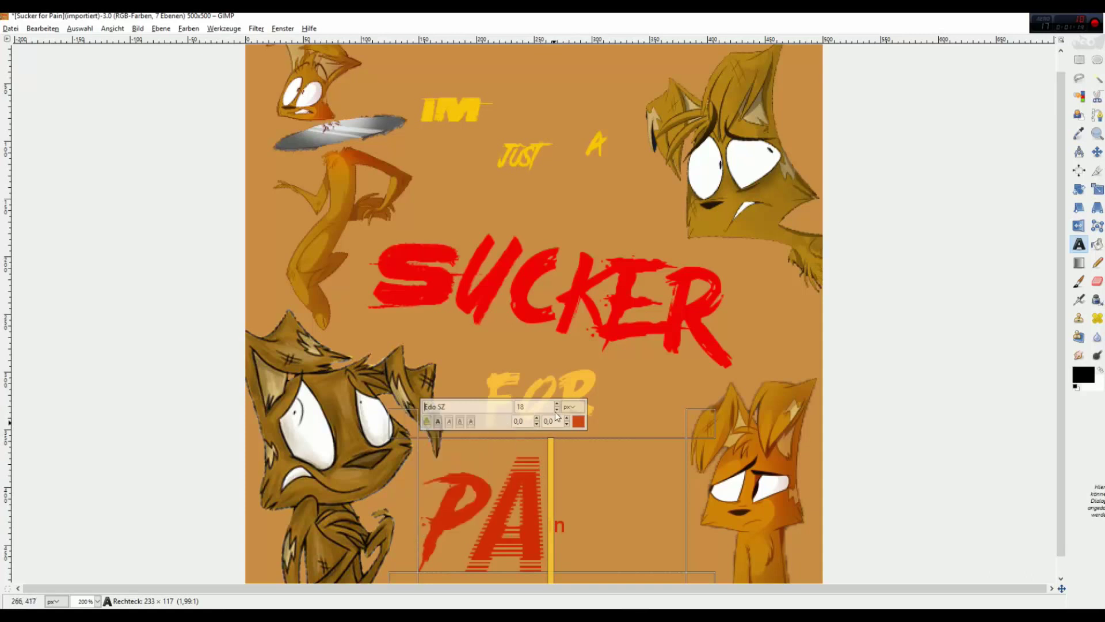
pyautogui.click(557, 405)
pyautogui.click(537, 425)
pyautogui.click(557, 404)
pyautogui.click(537, 424)
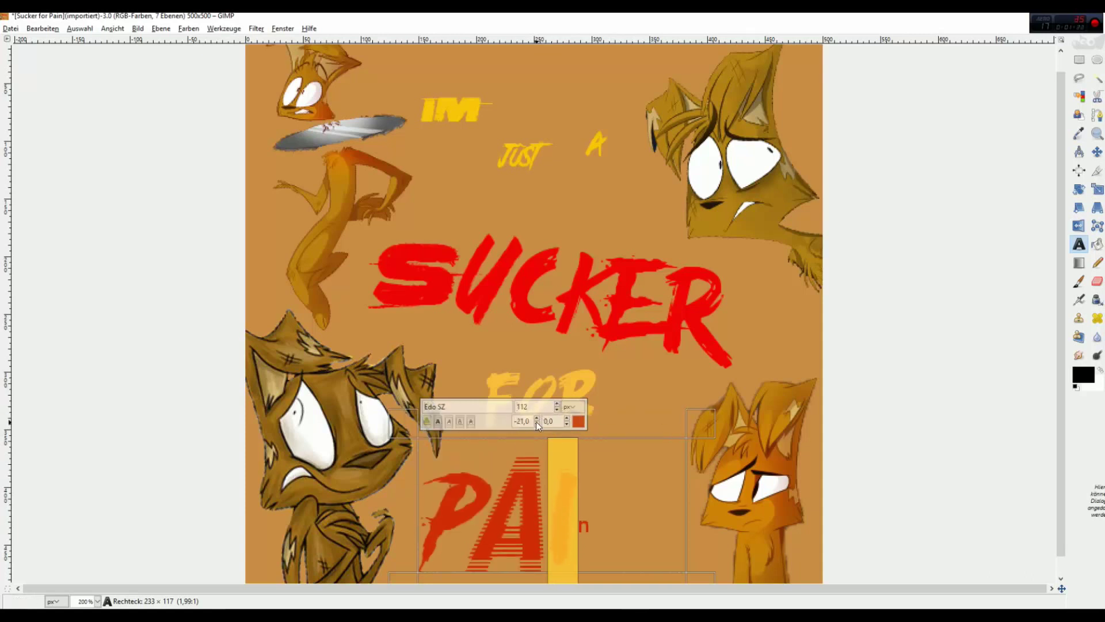
# Resize the "Pain" text frame to about 220 × 123 px and adjust the kerning of the "P"
pyautogui.moveTo(405, 493); pyautogui.dragTo(420, 493)
pyautogui.moveTo(460, 575); pyautogui.dragTo(458, 582)
pyautogui.click(464, 493)
pyautogui.click(582, 424)
pyautogui.scroll(9, 582, 422)
pyautogui.moveTo(444, 490); pyautogui.dragTo(482, 490)
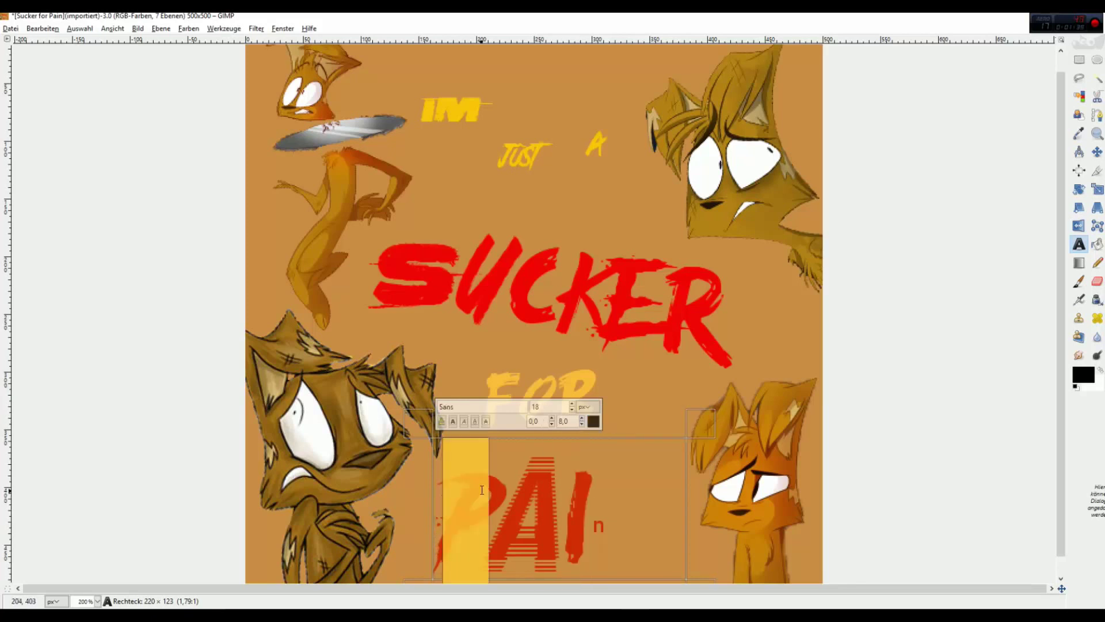
pyautogui.click(582, 424)
pyautogui.click(581, 418)
# Check which fonts the individual letters of "Sucker" use, to choose one for the final "n" of "Pain"
pyautogui.moveTo(609, 518); pyautogui.dragTo(594, 472)
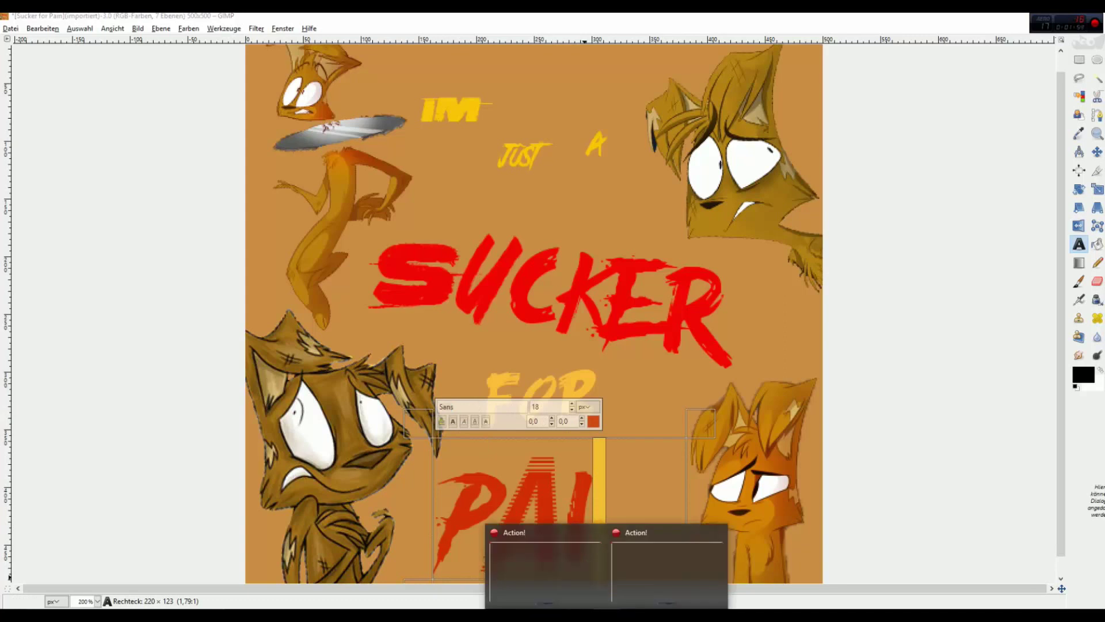
pyautogui.click(483, 406)
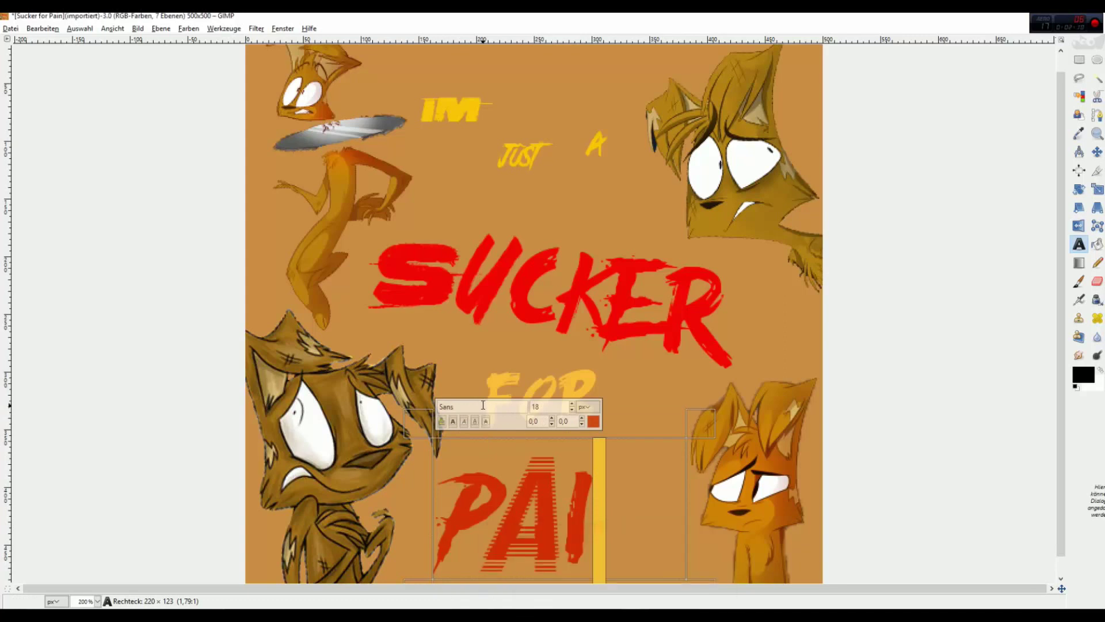
pyautogui.click(662, 301)
pyautogui.moveTo(668, 299); pyautogui.dragTo(705, 299)
pyautogui.moveTo(613, 295); pyautogui.dragTo(641, 294)
pyautogui.moveTo(557, 279); pyautogui.dragTo(585, 276)
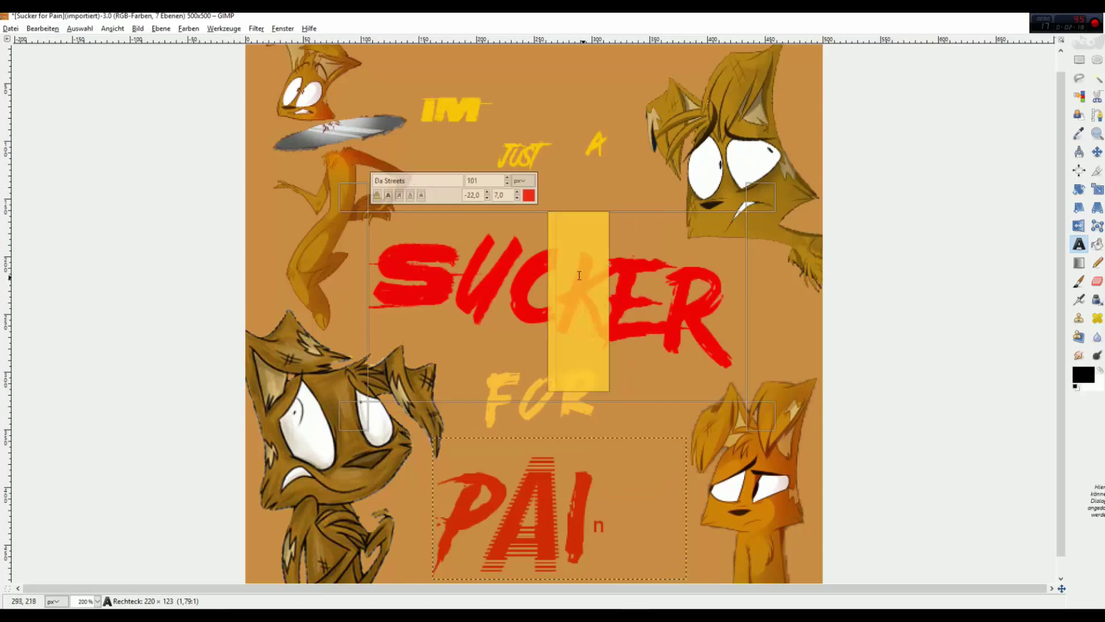
pyautogui.moveTo(462, 268); pyautogui.dragTo(498, 268)
pyautogui.click(391, 253)
pyautogui.moveTo(392, 253); pyautogui.dragTo(432, 256)
pyautogui.moveTo(518, 280); pyautogui.dragTo(544, 279)
# Set the final "n" of "Pain" to Feast of Flesh BB Italic at 122 px with baseline -26, and fine-tune the letter spacing
pyautogui.click(573, 519)
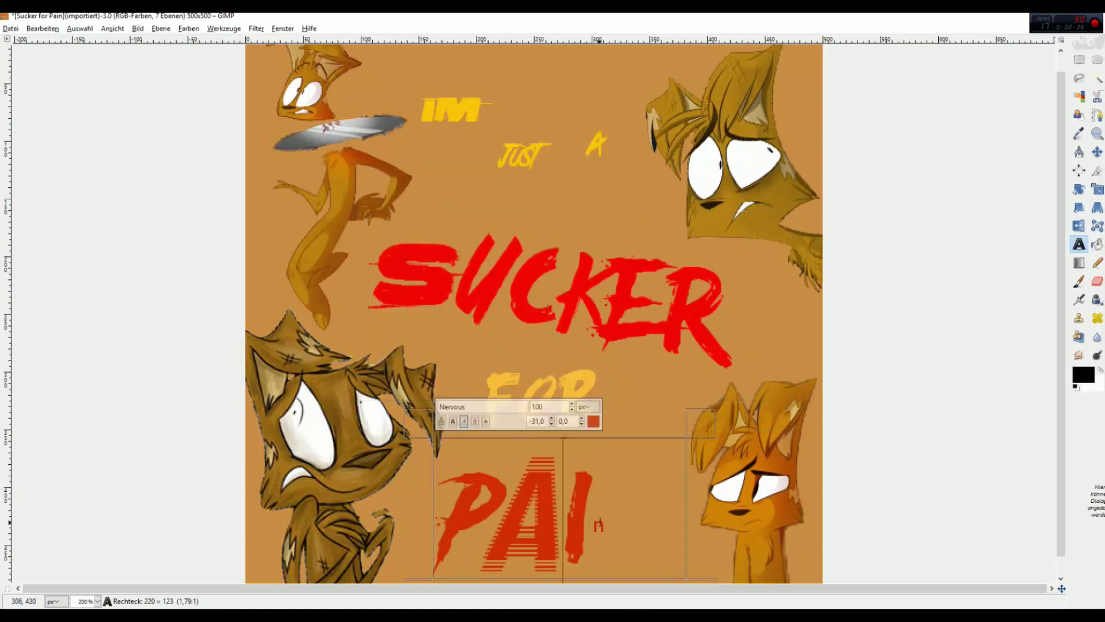
pyautogui.moveTo(606, 521); pyautogui.dragTo(595, 521)
pyautogui.moveTo(484, 406); pyautogui.dragTo(414, 403)
pyautogui.write('Feast of Flesh BB Italic')
pyautogui.click(572, 403)
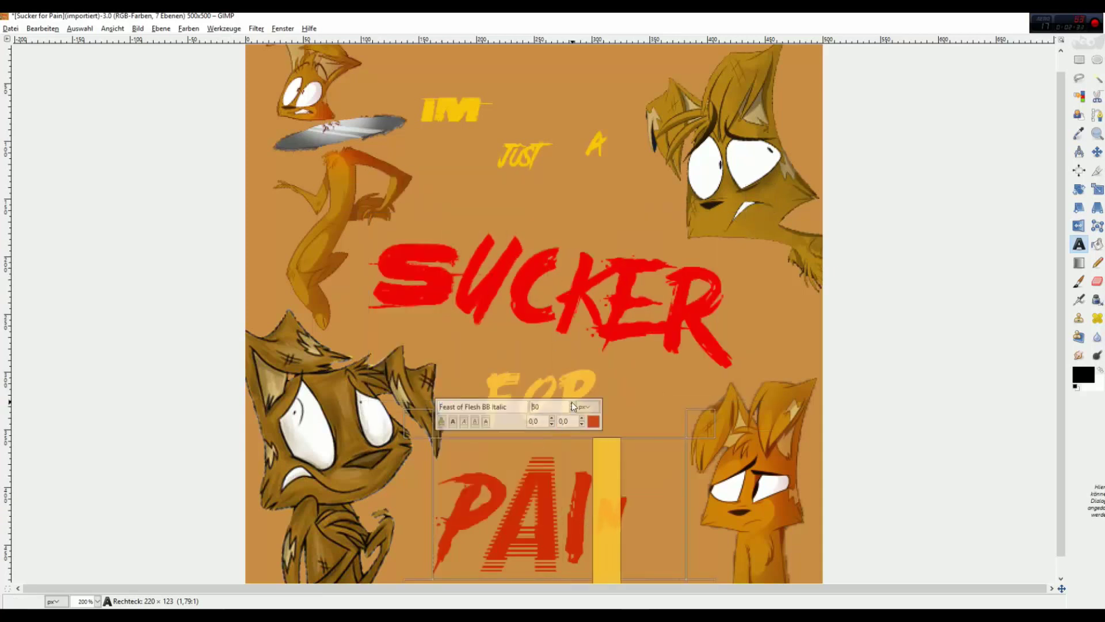
pyautogui.click(552, 424)
pyautogui.click(625, 498)
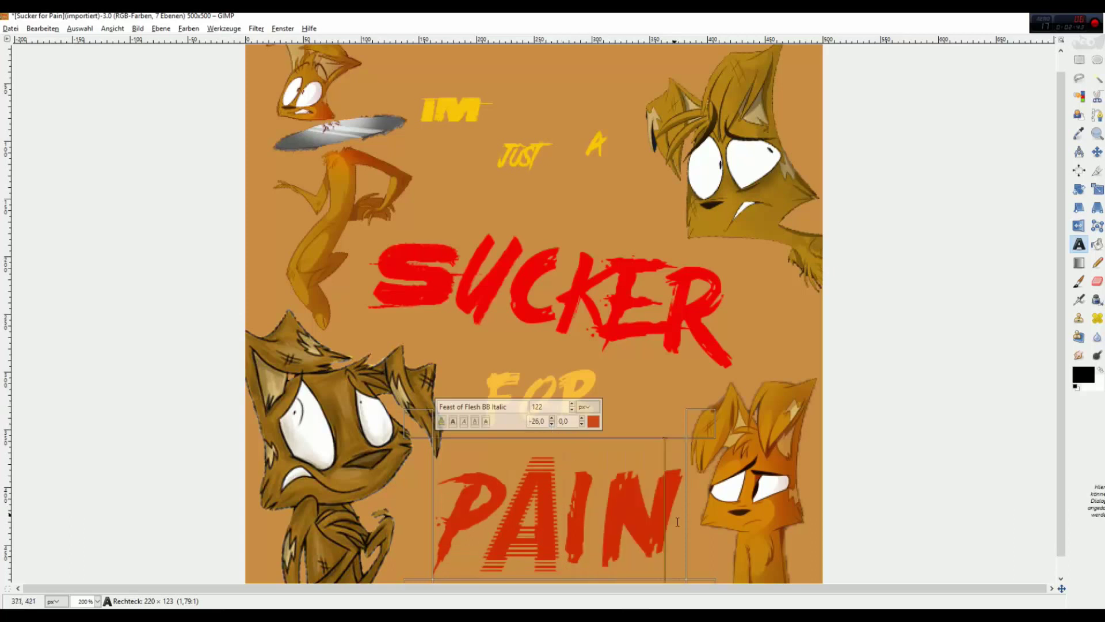
pyautogui.click(581, 425)
pyautogui.click(582, 424)
pyautogui.click(680, 507)
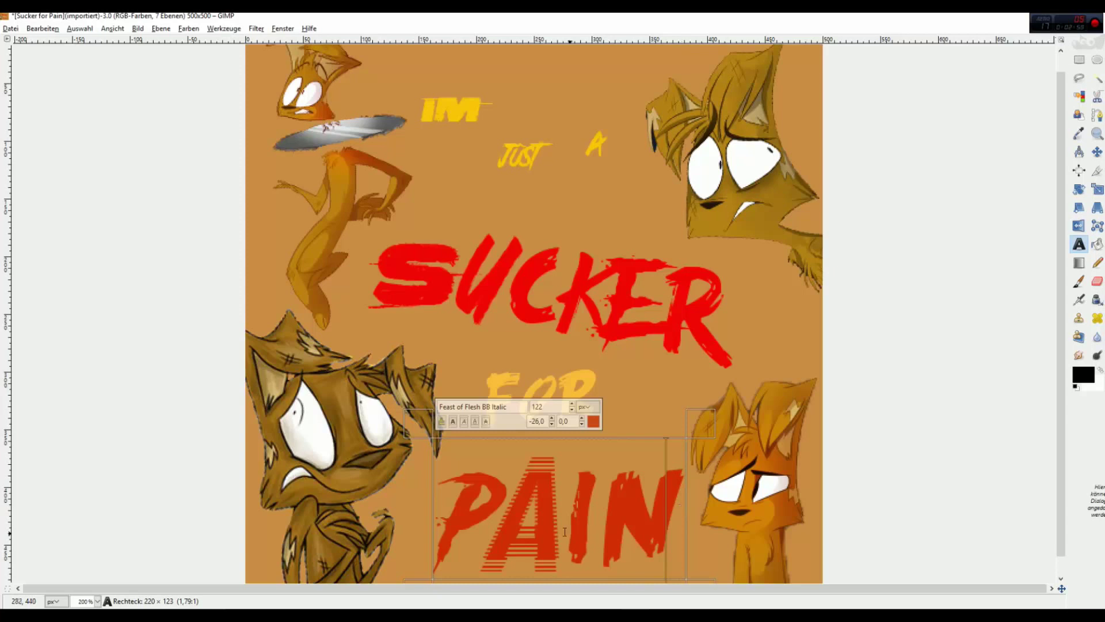
# Change the font of the "A" in "Pain" to Last Feast and reduce its kerning
pyautogui.moveTo(565, 531); pyautogui.dragTo(479, 529)
pyautogui.click(481, 406)
pyautogui.write('l')
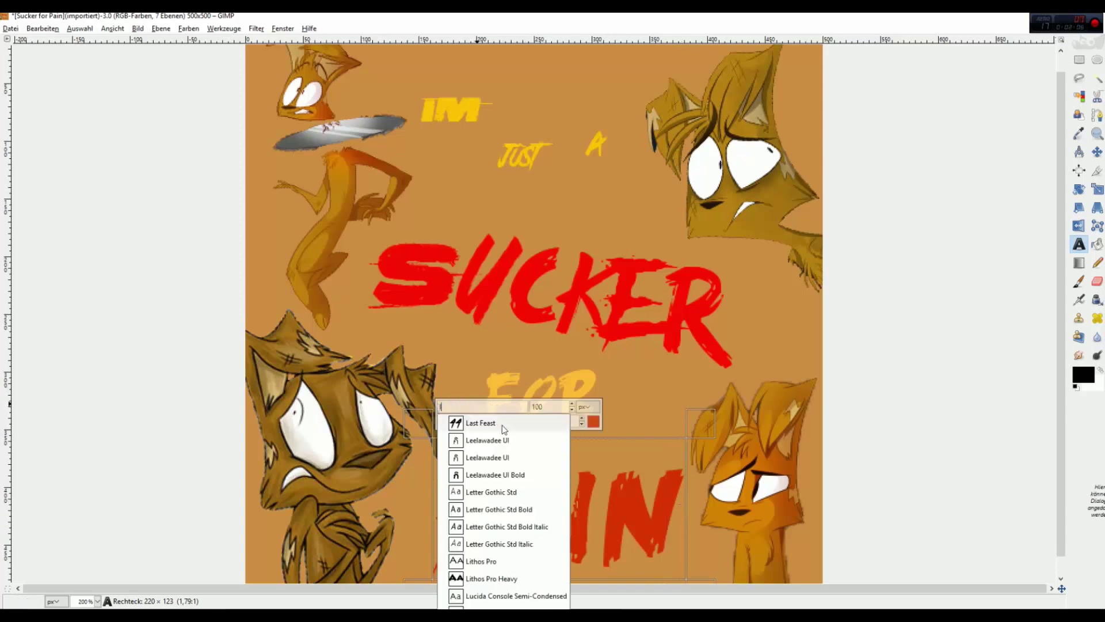
pyautogui.click(502, 425)
pyautogui.click(581, 425)
pyautogui.click(582, 425)
# Widen the kerning around the "A" of "Pain" so that it stands clear of the "I"
pyautogui.click(576, 496)
pyautogui.click(583, 419)
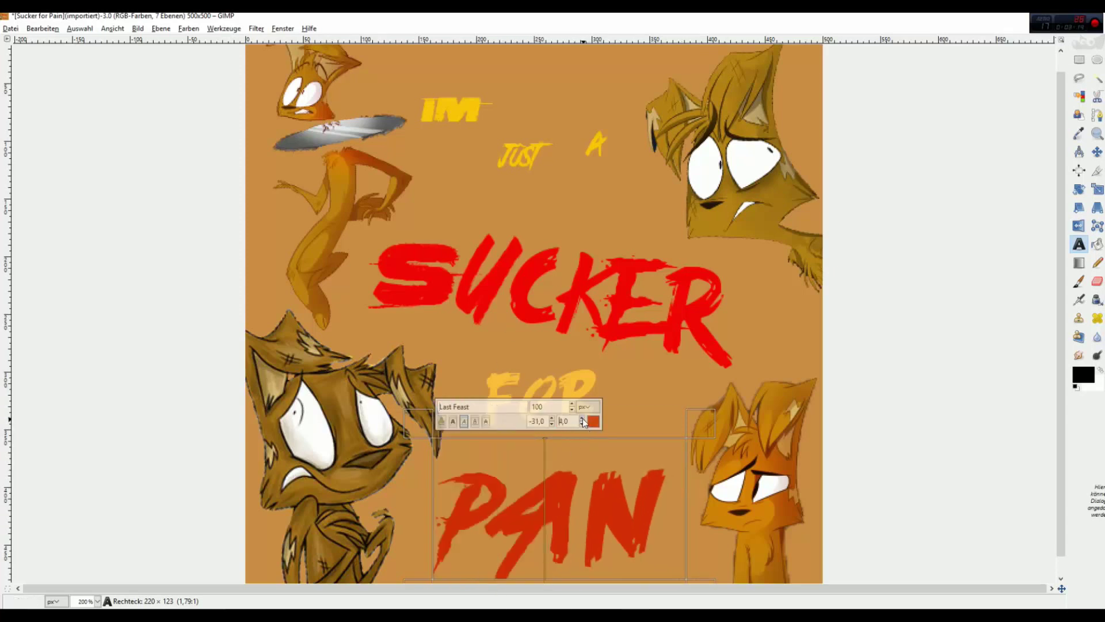
pyautogui.click(583, 419)
pyautogui.click(489, 501)
pyautogui.click(582, 419)
# Set the baseline of the "P" in "Pain" to 23 and its kerning to -11
pyautogui.moveTo(495, 512); pyautogui.dragTo(458, 509)
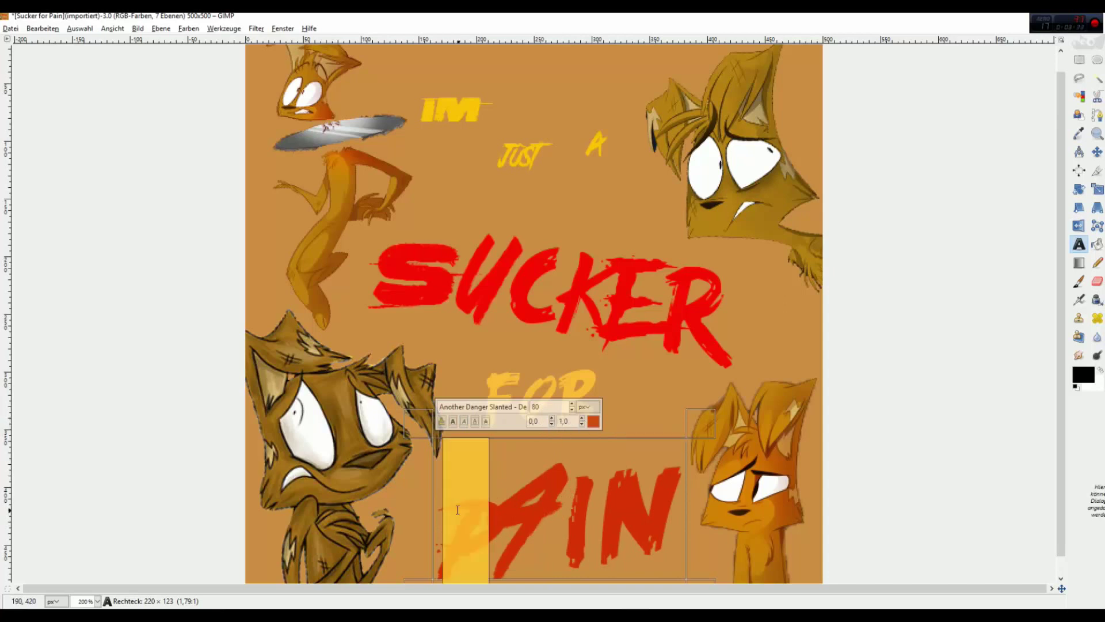
pyautogui.click(551, 419)
pyautogui.click(552, 425)
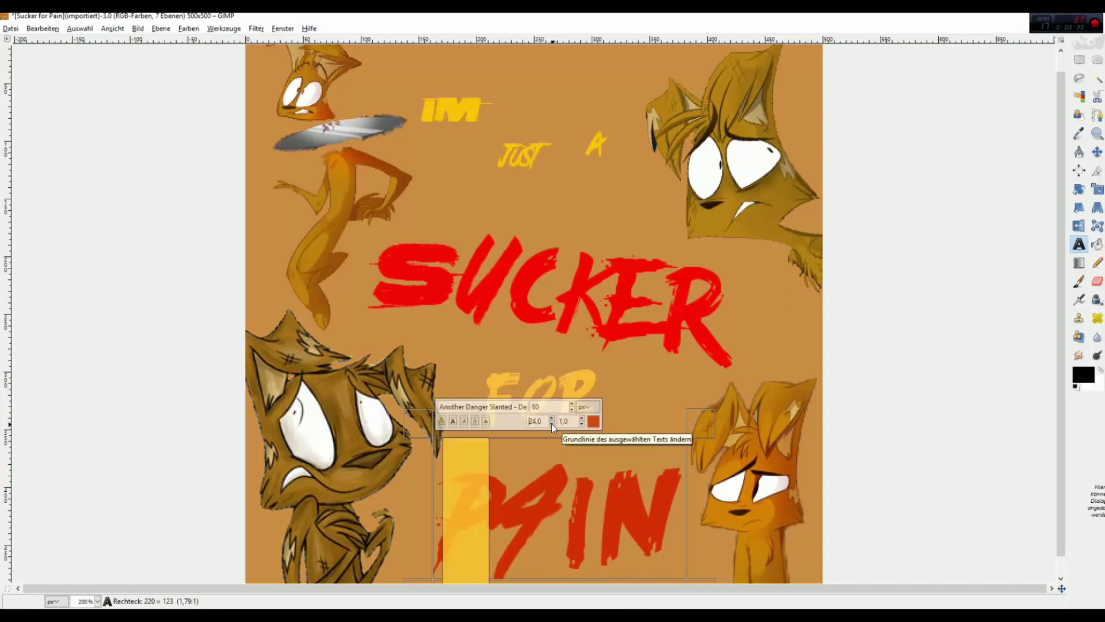
pyautogui.click(551, 425)
pyautogui.moveTo(512, 463); pyautogui.dragTo(462, 461)
pyautogui.click(476, 472)
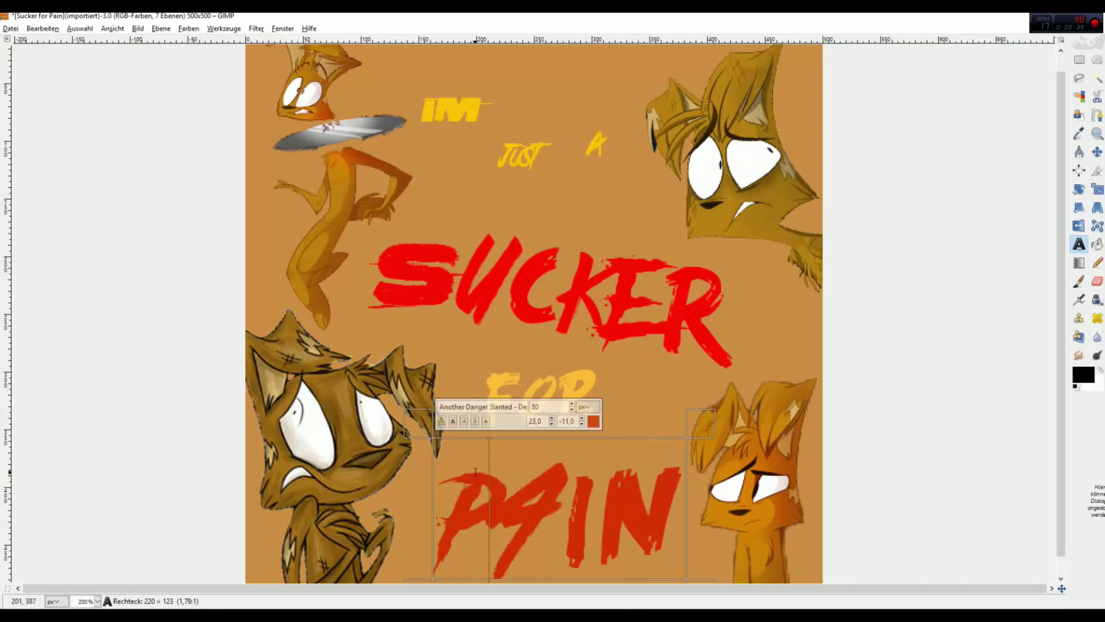
# Set the baseline of the "A" in "Pain" to -4 and its kerning to -8
pyautogui.hotkey('shift', 'Left')
pyautogui.hotkey('shift', 'Right')
pyautogui.hotkey('shift', 'Right')
pyautogui.press('Right')
pyautogui.hotkey('shift', 'Left')
pyautogui.click(582, 425)
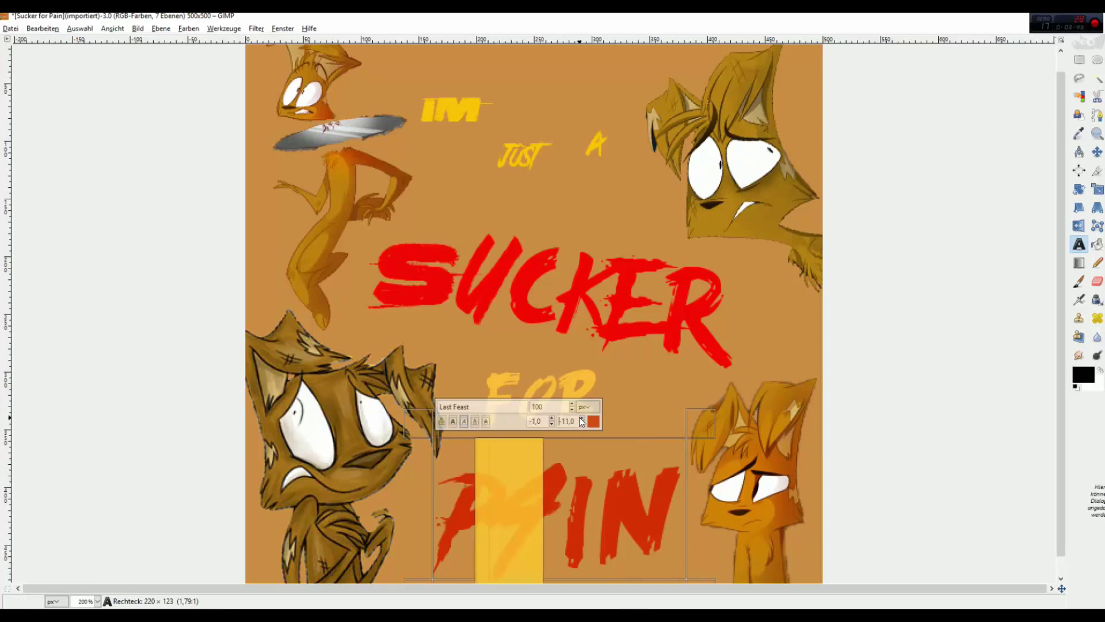
pyautogui.scroll(3, 582, 422)
pyautogui.scroll(-3, 552, 423)
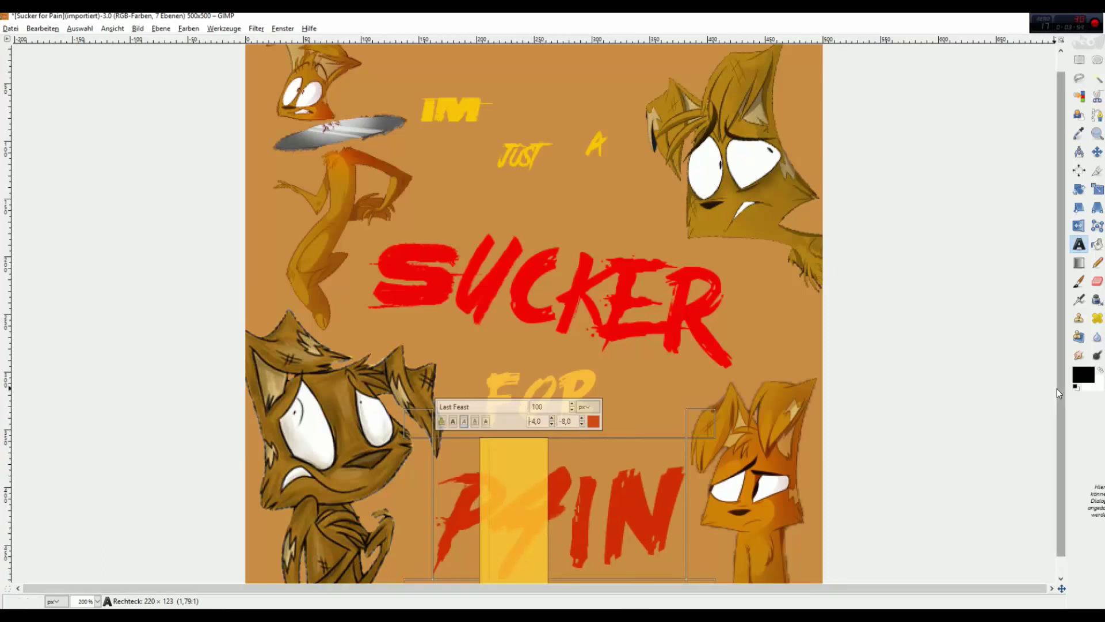
# Extend the "Pain" text frame to about 220 × 132 px and finish editing the text
pyautogui.scroll(-2, 1058, 393)
pyautogui.click(674, 485)
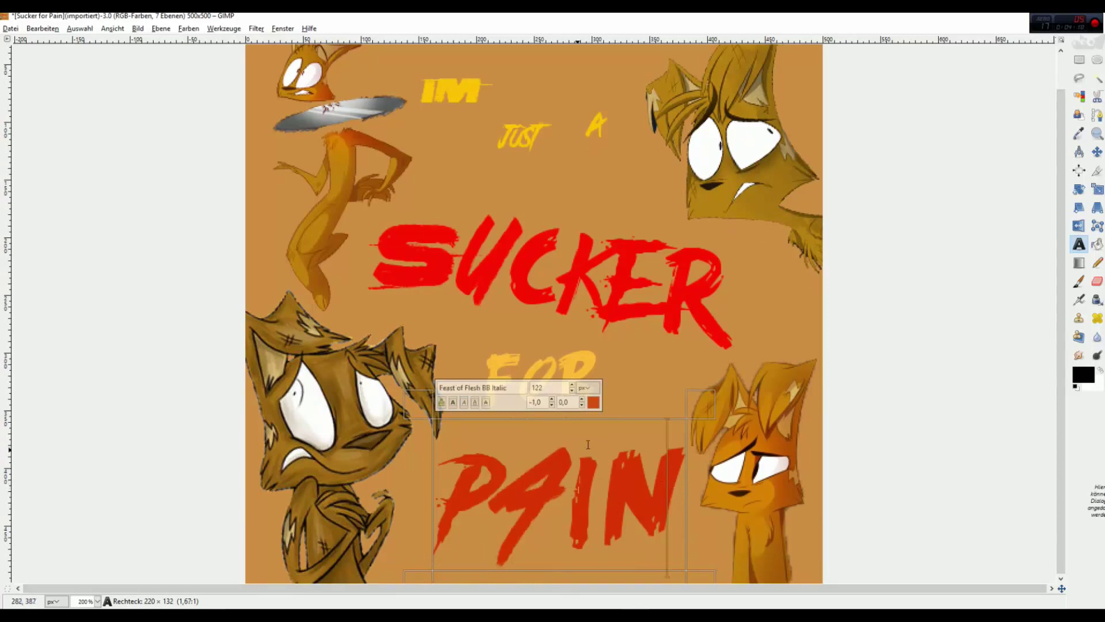
pyautogui.press('Escape')
# Try to erase the lower tip of the "A" in "Pain" and undo the erasing
pyautogui.click(1098, 282)
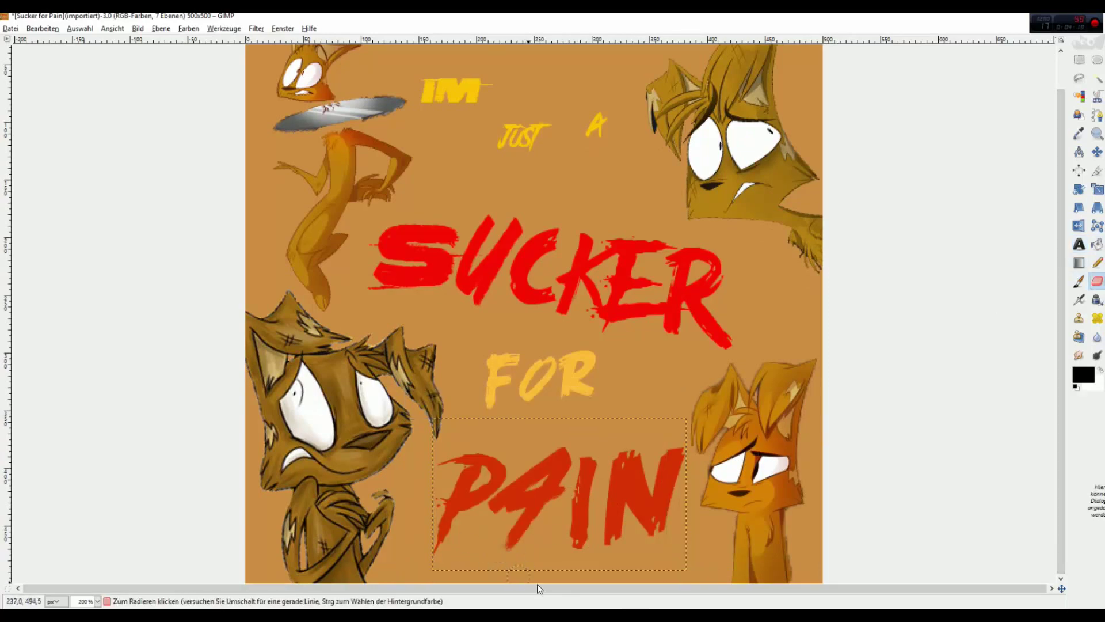
pyautogui.click(1082, 300)
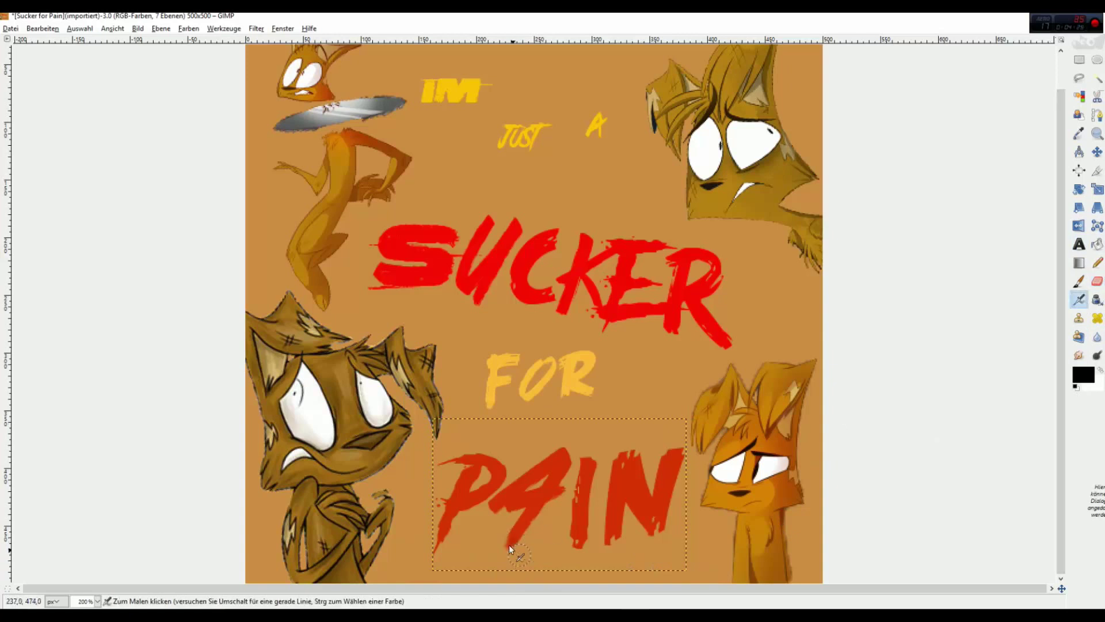
pyautogui.click(46, 29)
pyautogui.click(58, 42)
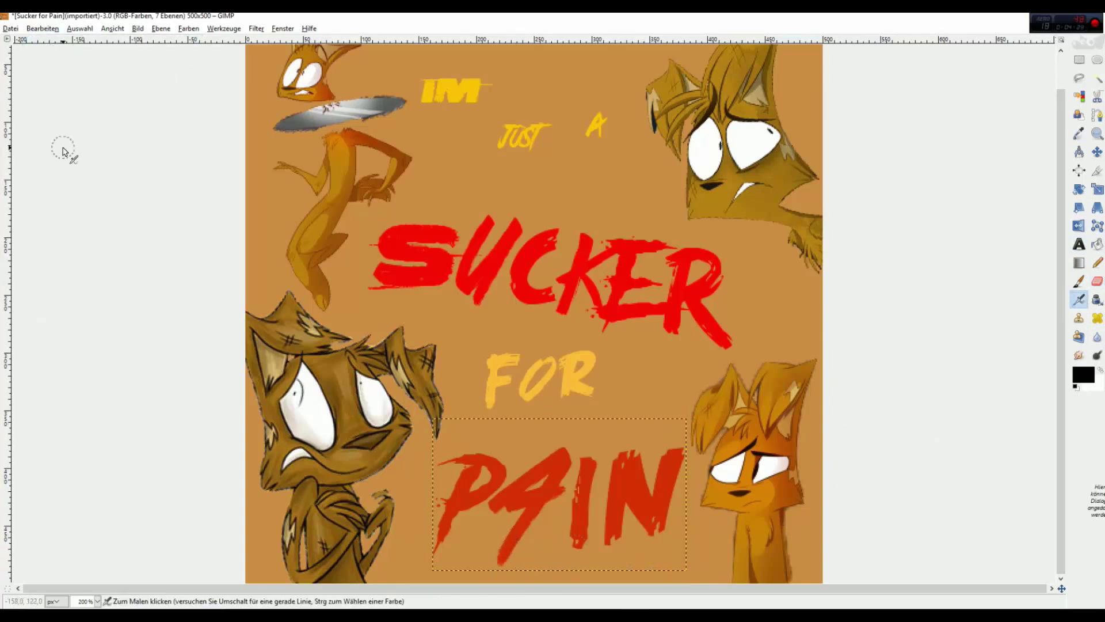